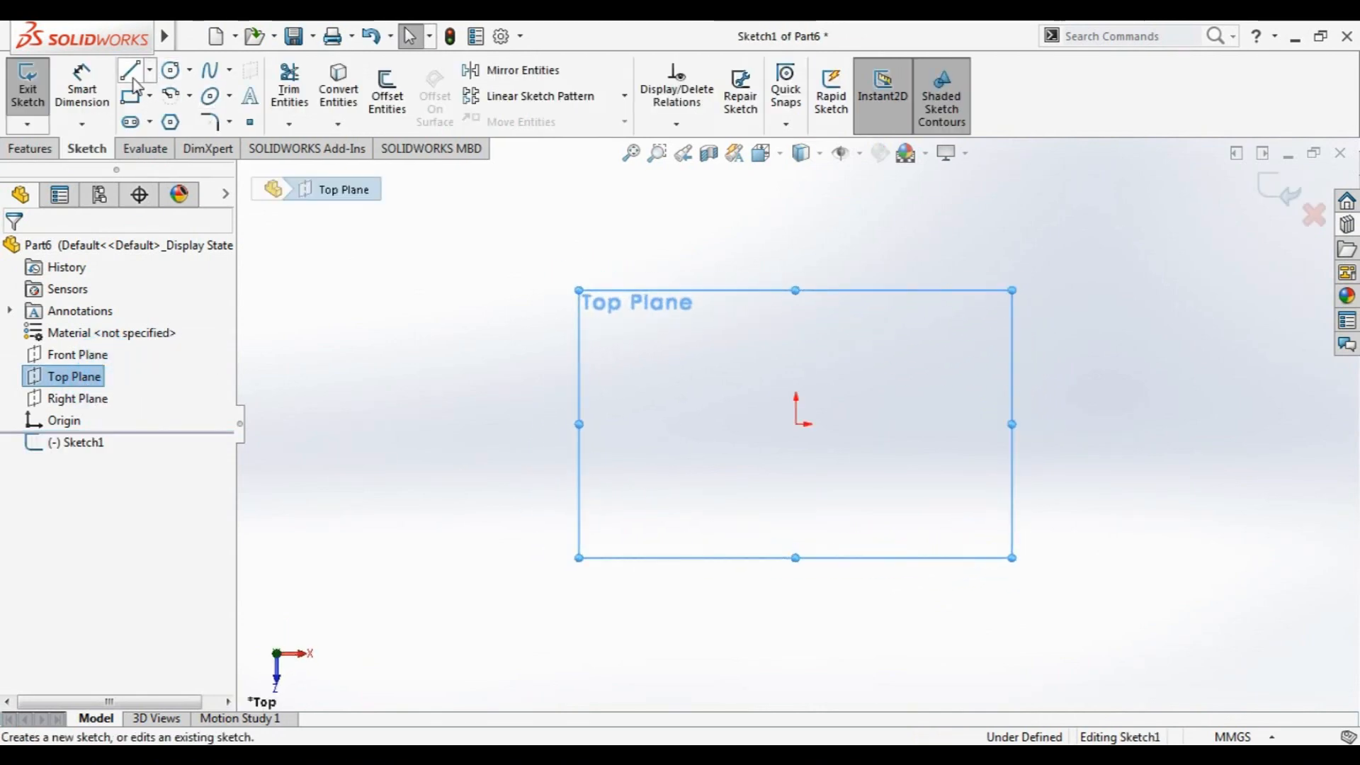
Sketch a closed rectangular profile about 61 mm wide on the Top Plane with a rectangular notch cut into its right side
left_click(130, 70)
left_click(744, 489)
left_click(597, 488)
left_click(597, 407)
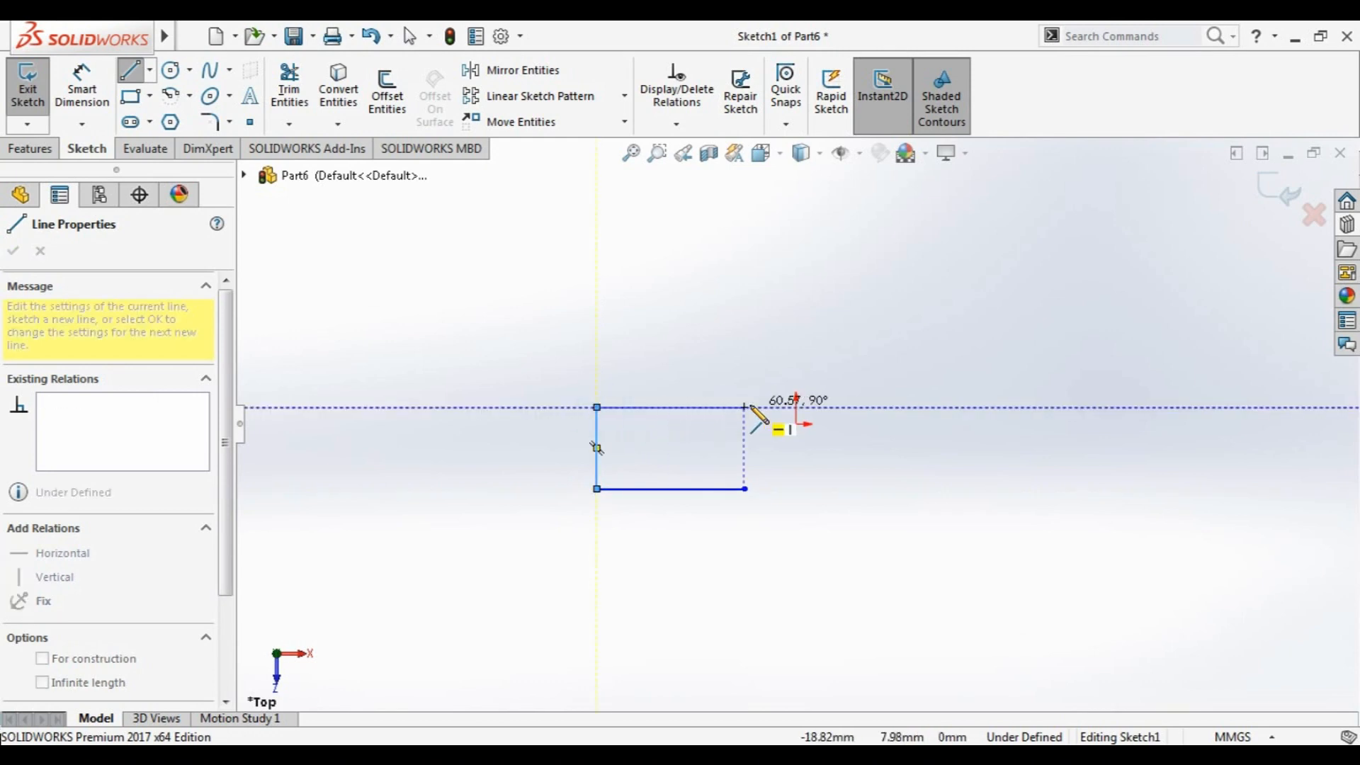
left_click(744, 407)
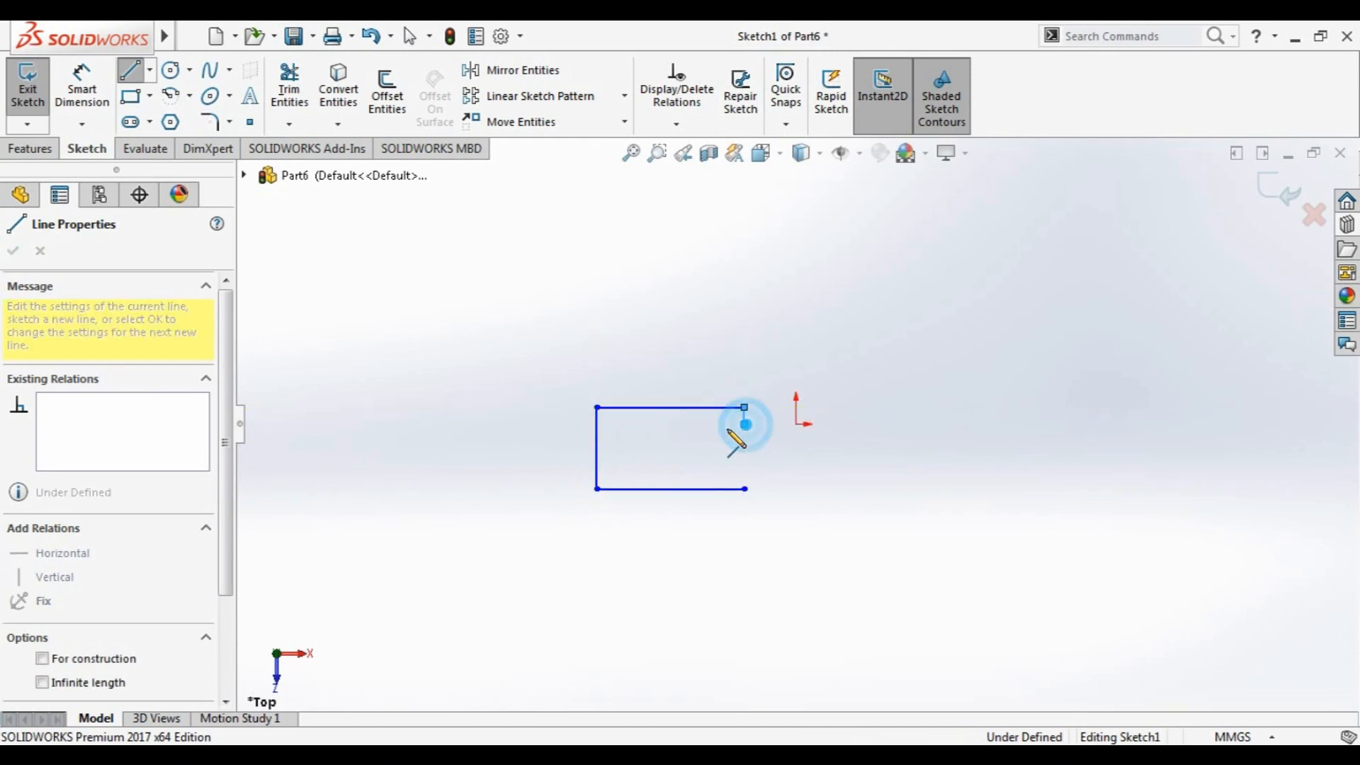
left_click(689, 423)
left_click(689, 467)
left_click(743, 467)
left_click(744, 488)
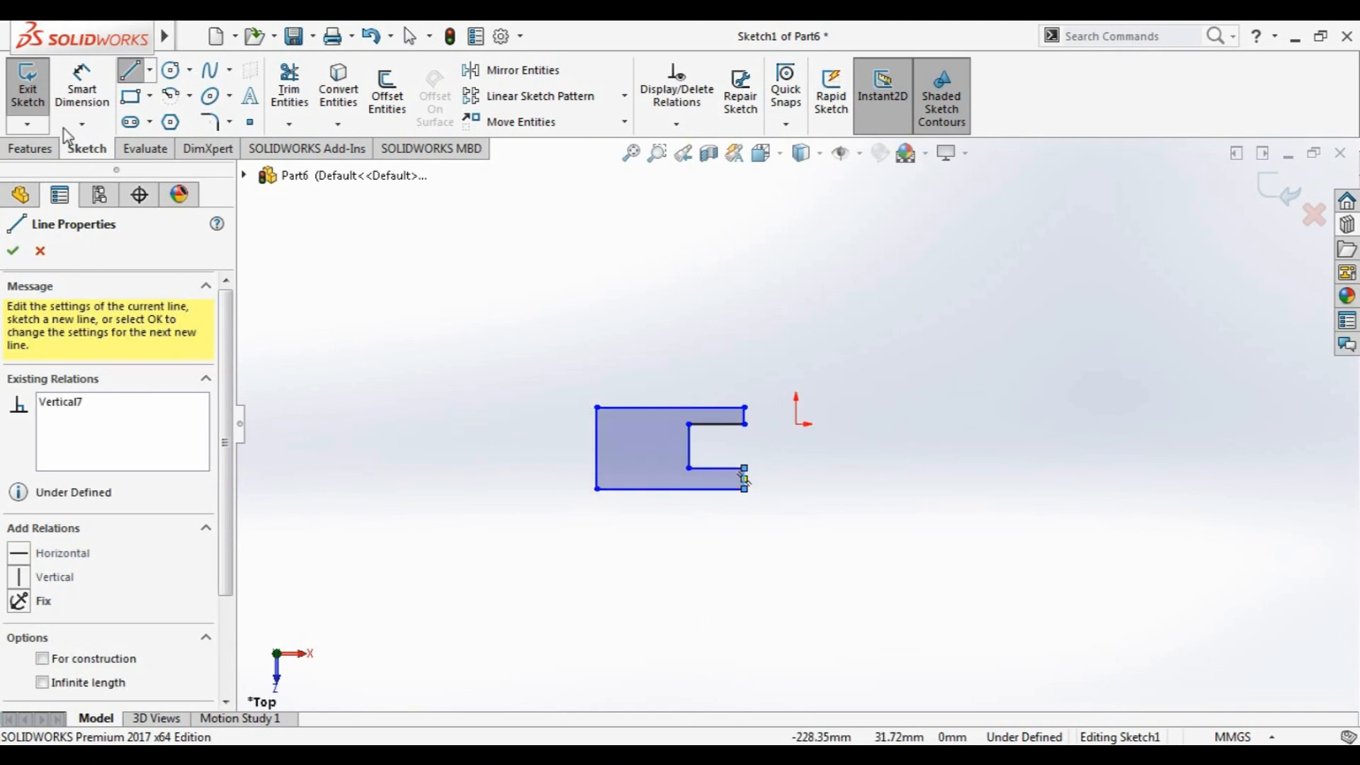
Dimension the profile's full-length upper edge and set it to 60 mm
left_click(26, 150)
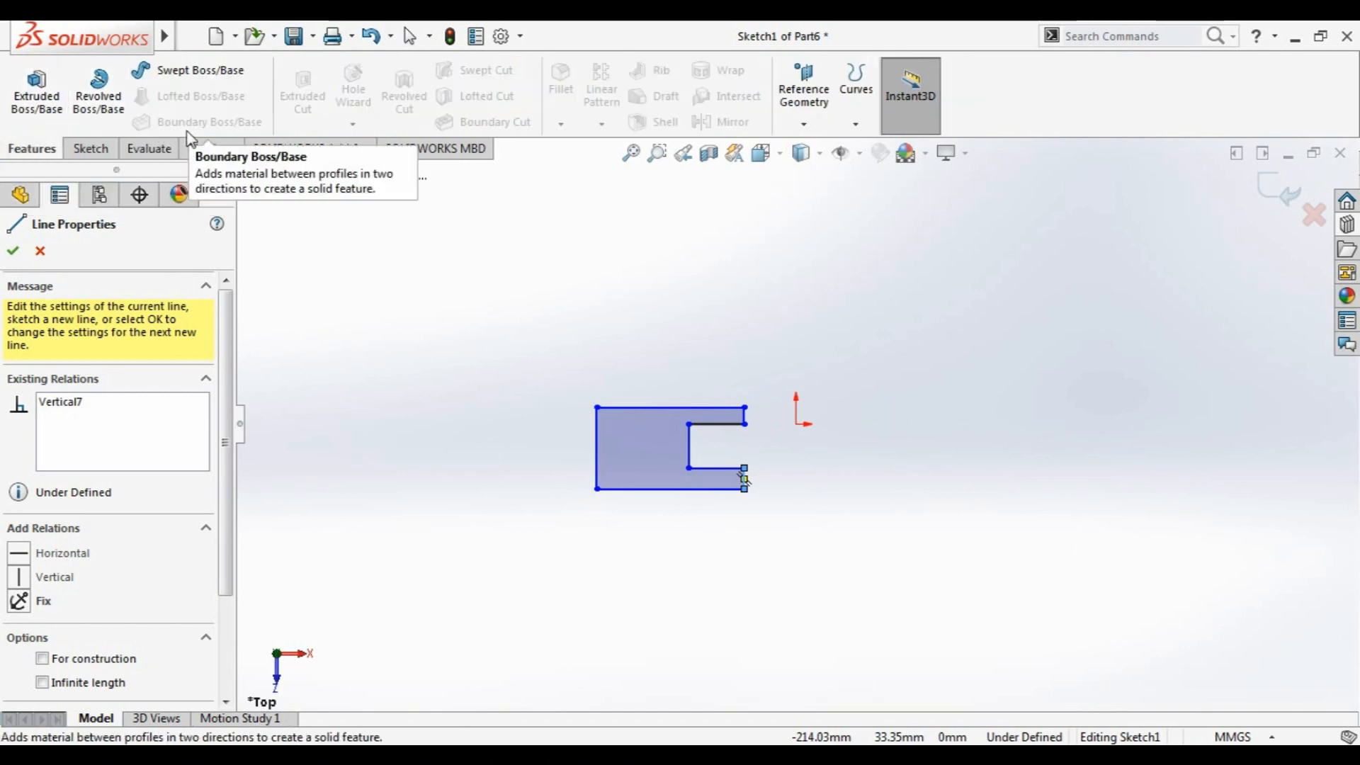
left_click(108, 149)
left_click(82, 88)
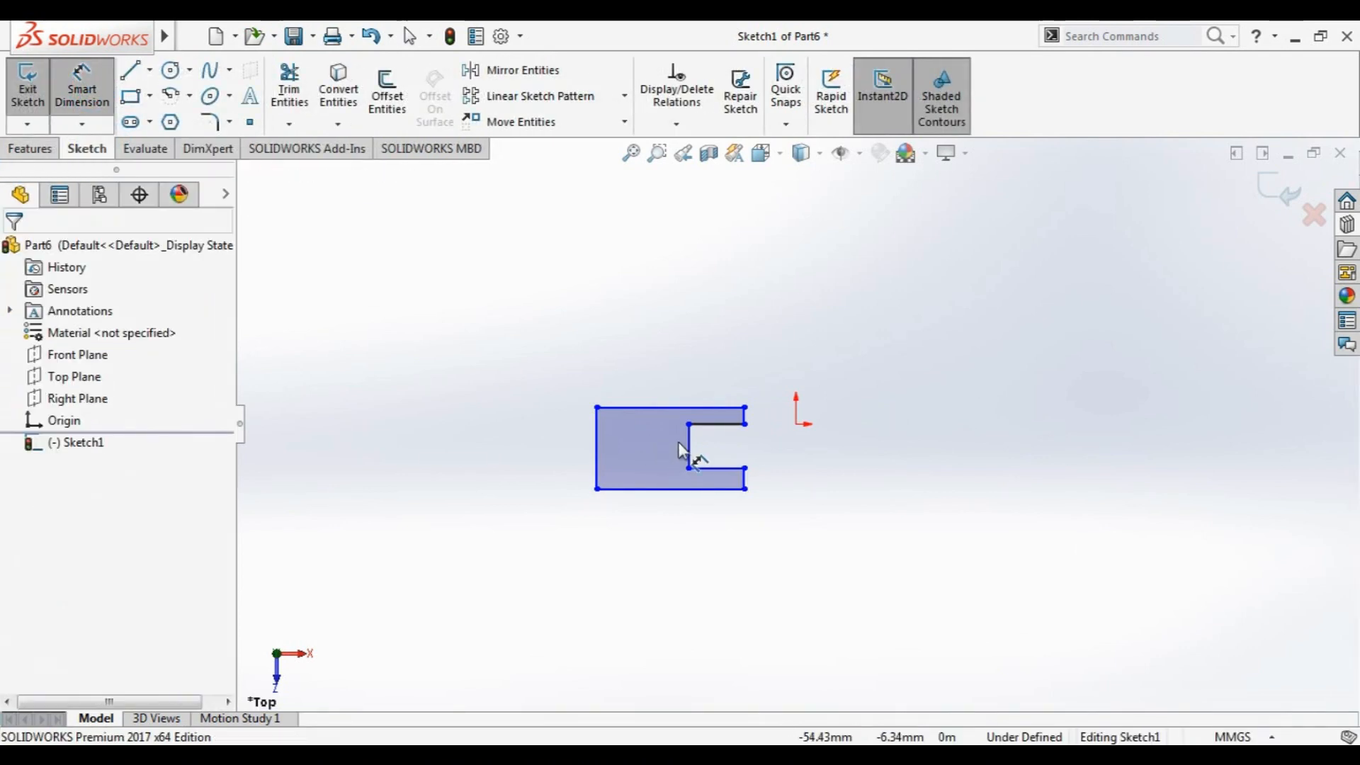
scroll(678, 440, "down", 3)
scroll(656, 447, "down", 2)
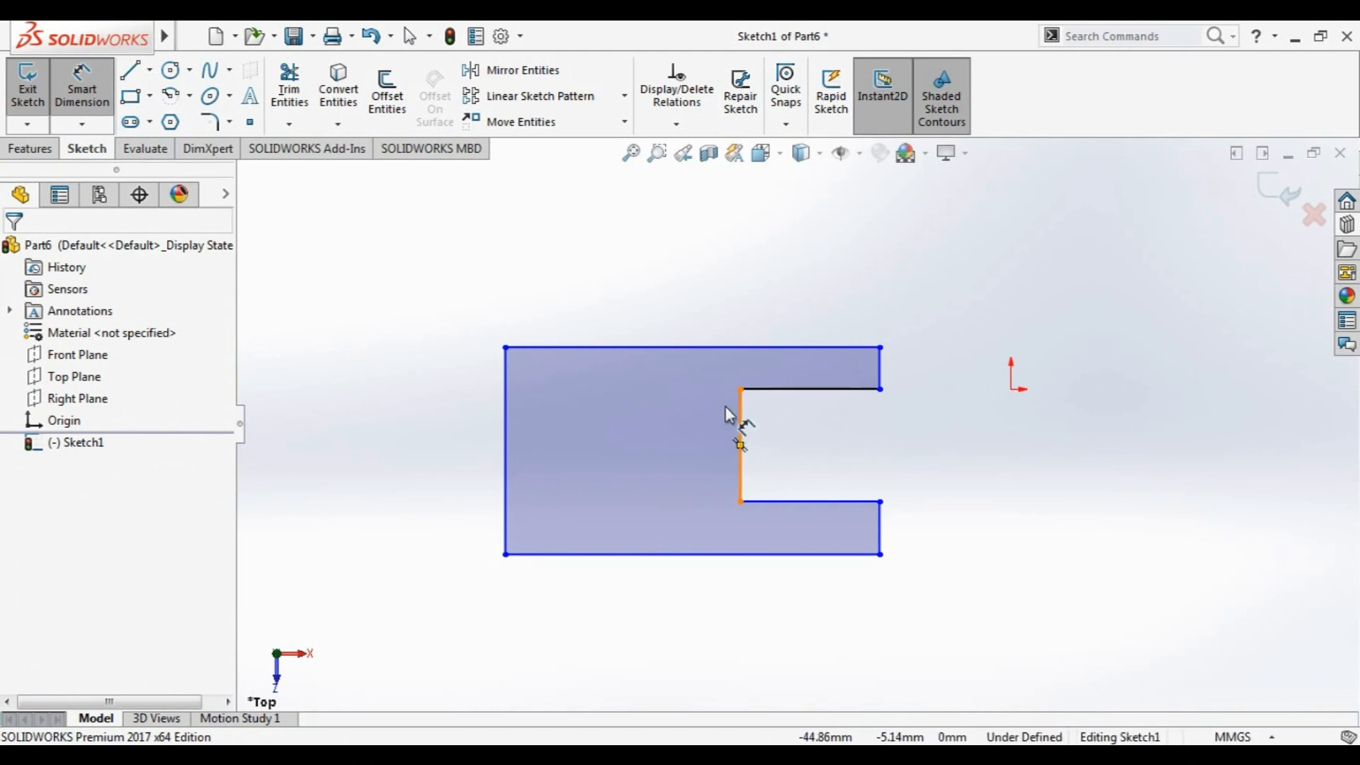
left_click(690, 347)
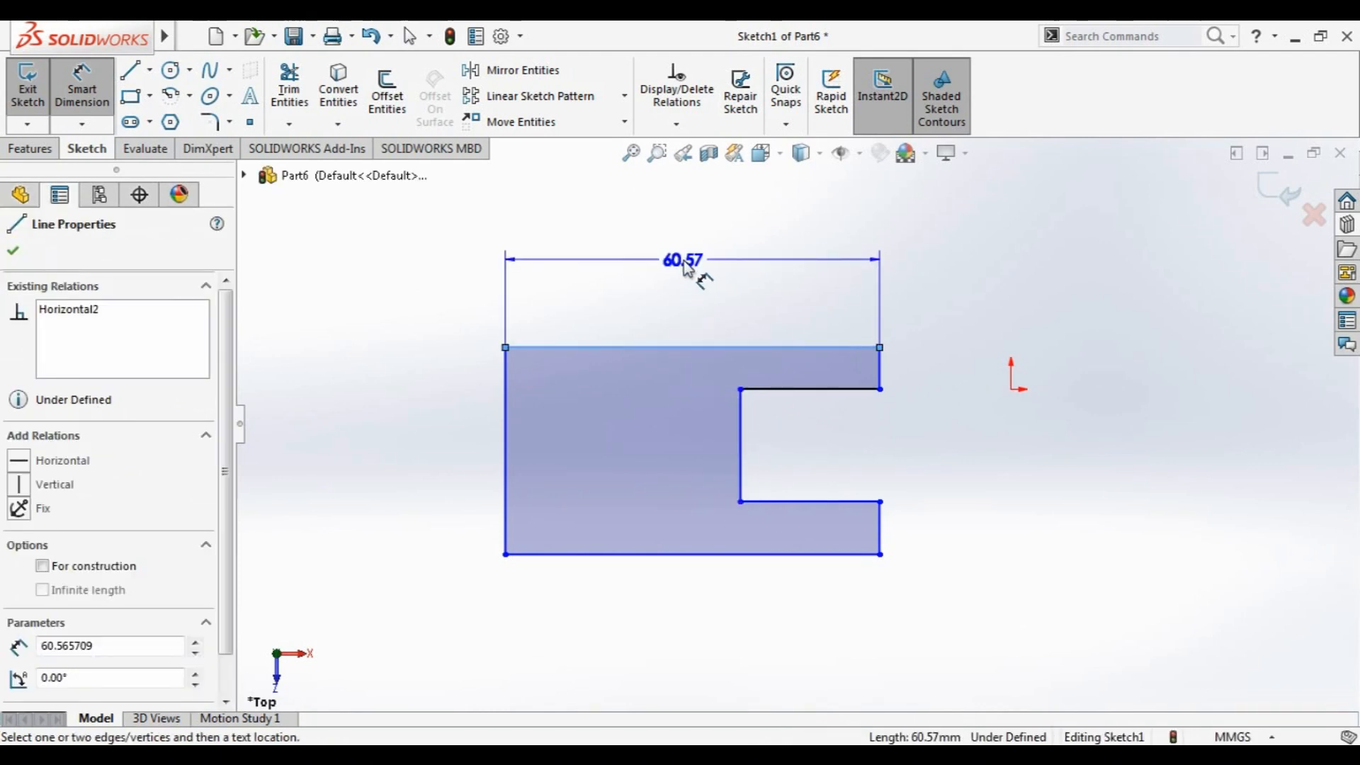
left_click(686, 267)
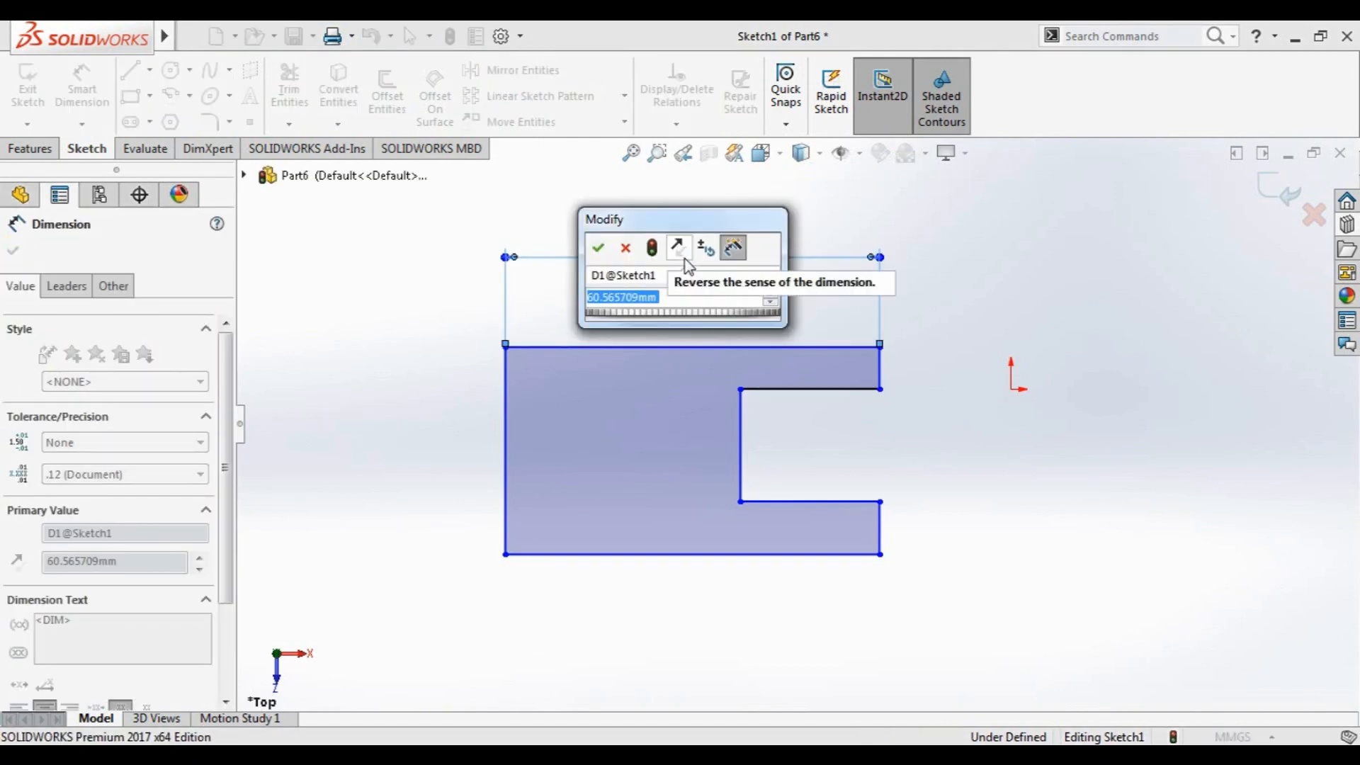
type("60")
key("Return")
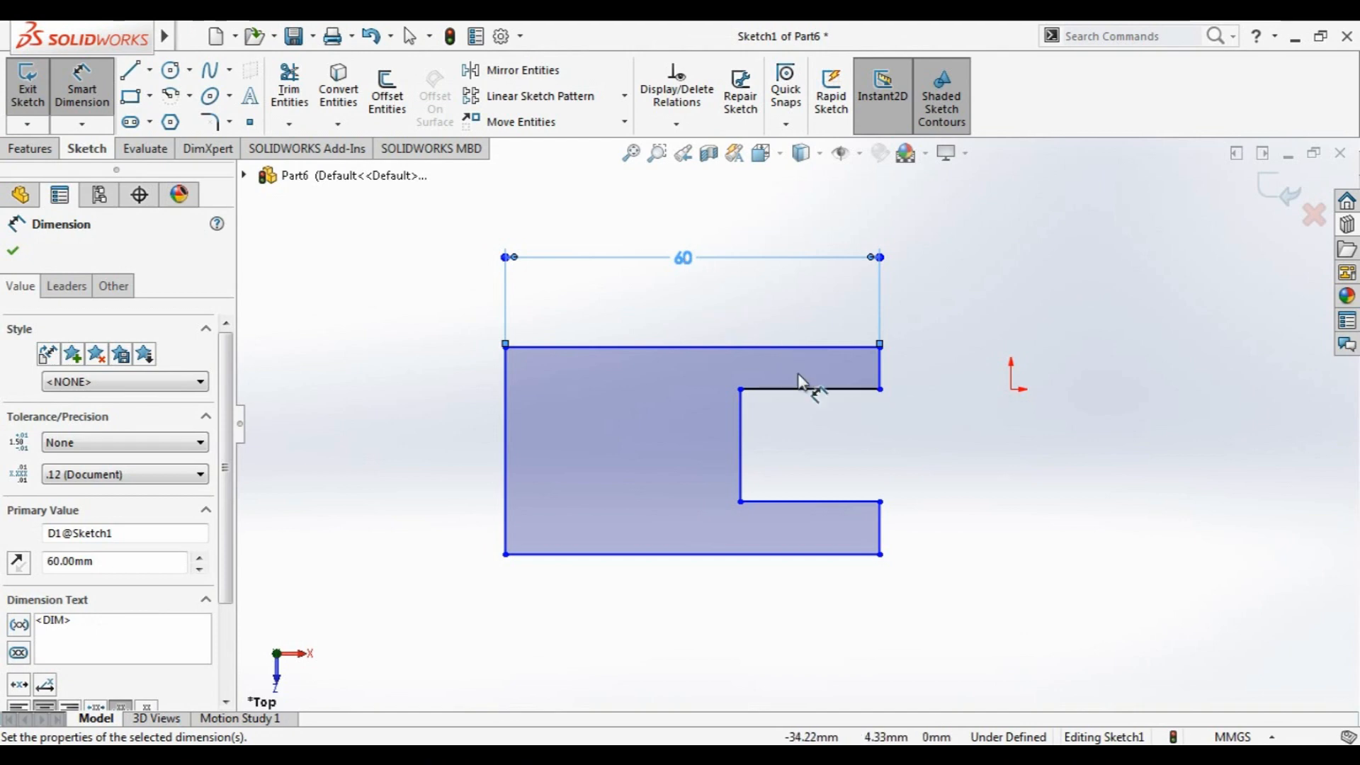
Dimension the notch, setting its depth to 20 mm and its opening height to 20 mm
left_click(801, 386)
left_click(812, 284)
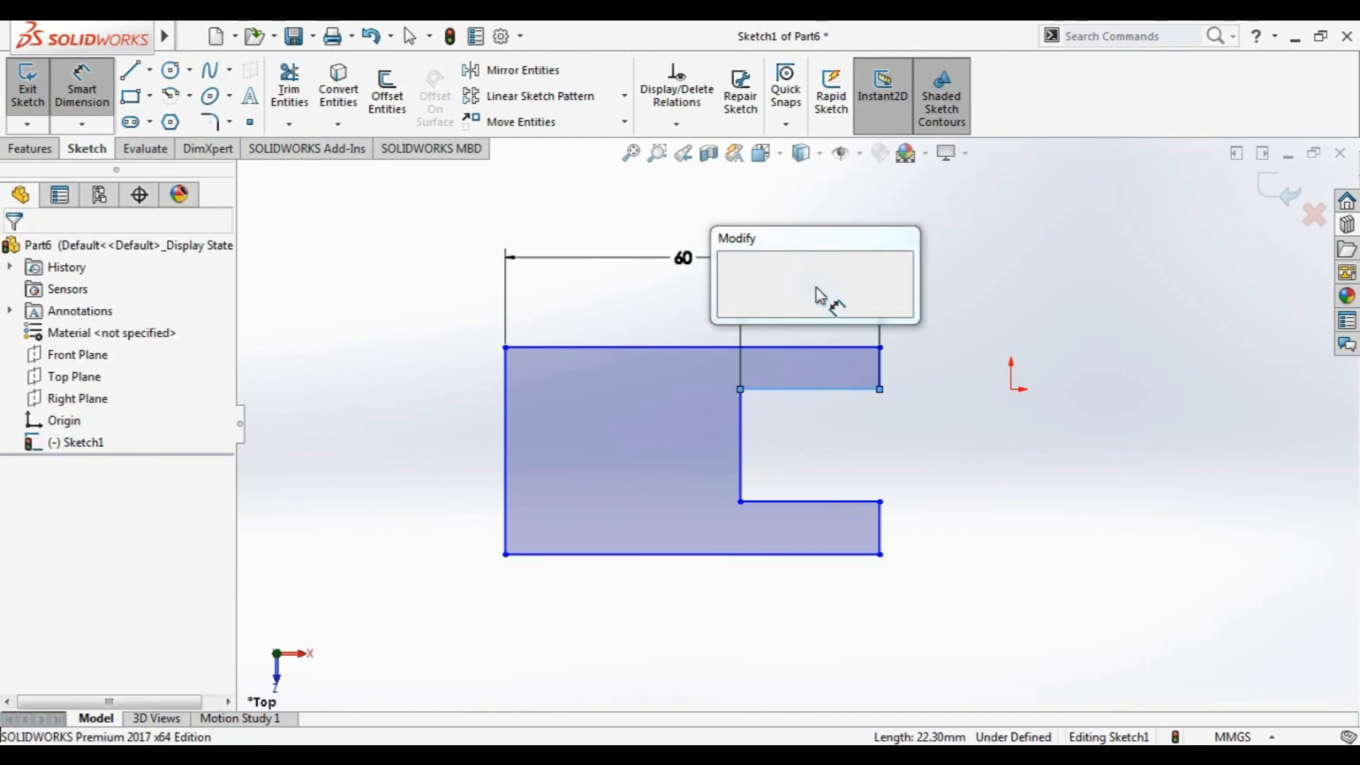
type("20")
key("Return")
left_click(756, 438)
left_click(919, 435)
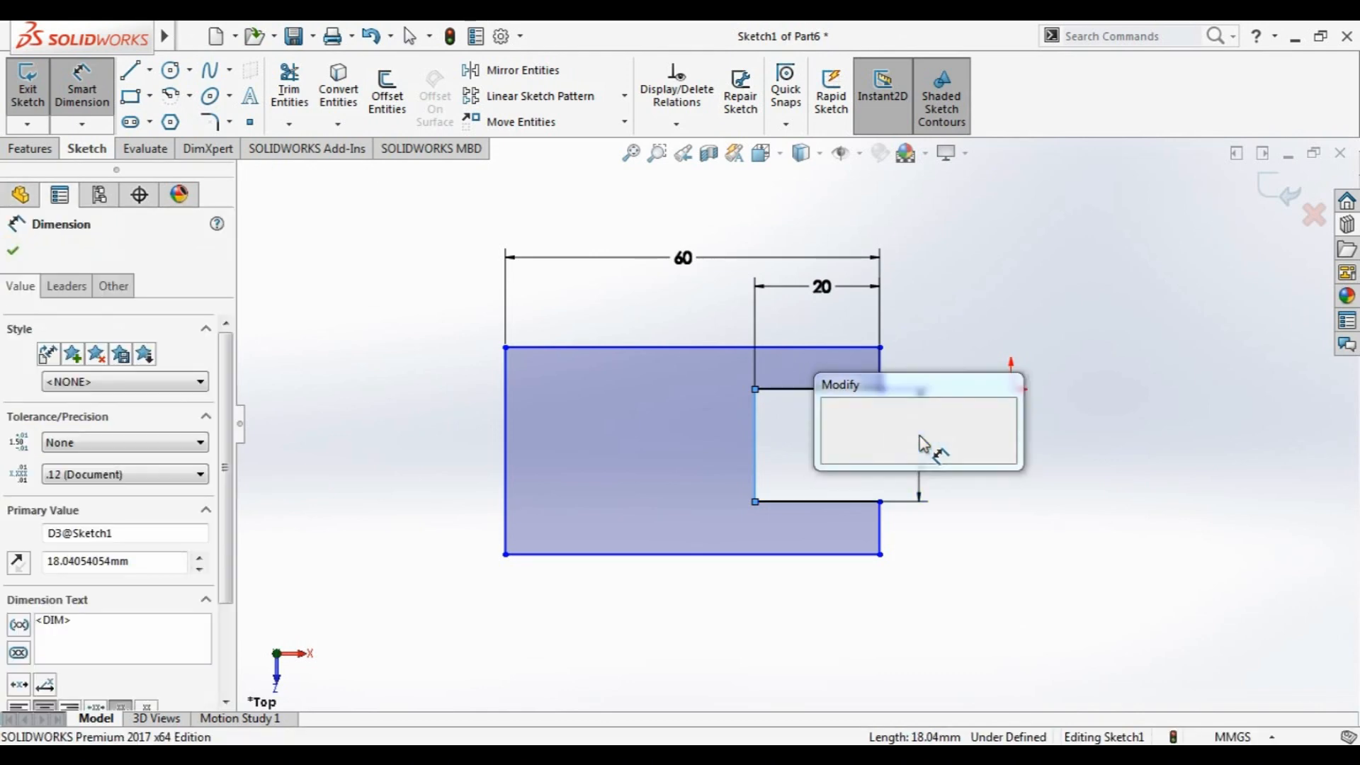
type("20")
key("Return")
Set the end edge above the notch to 10 mm and the profile's overall height to 40 mm
left_click(879, 364)
left_click(933, 357)
type("10")
key("Return")
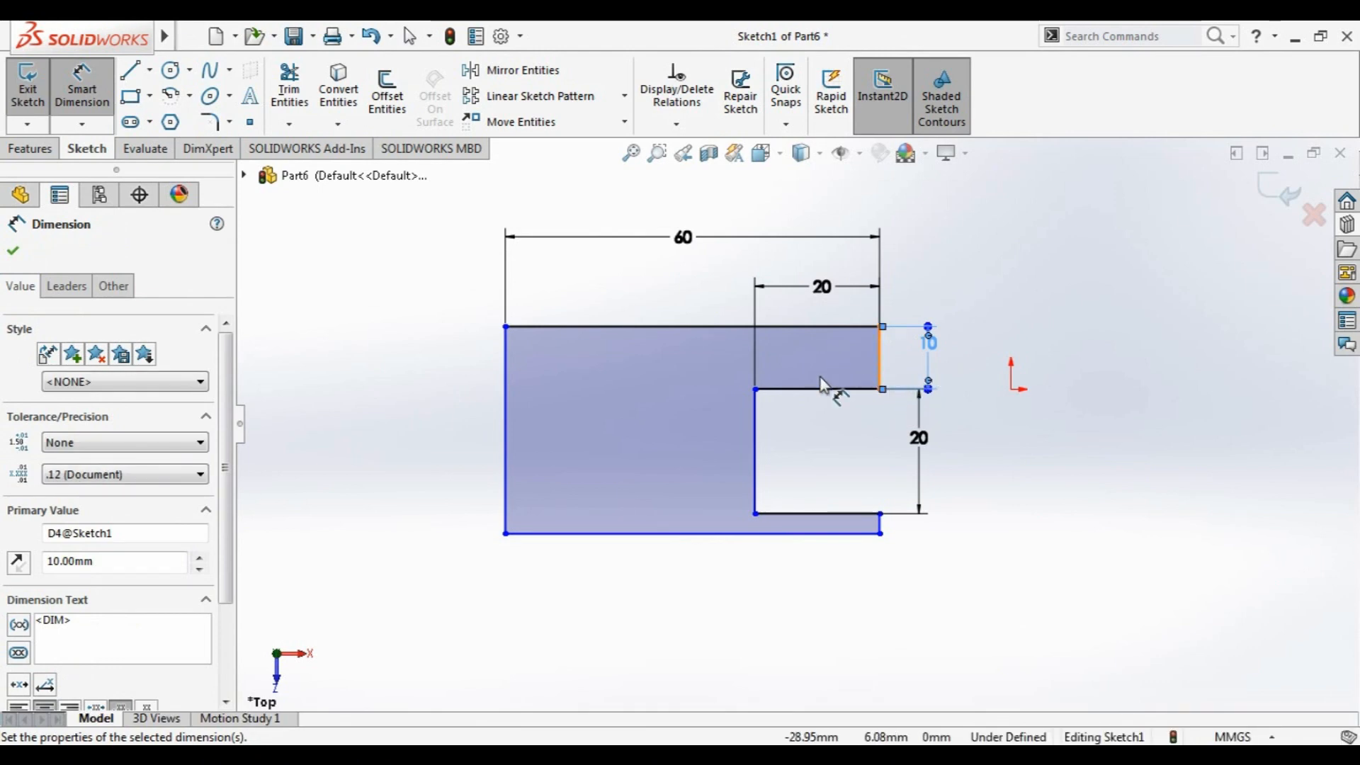
left_click(748, 328)
left_click(776, 534)
left_click(1087, 549)
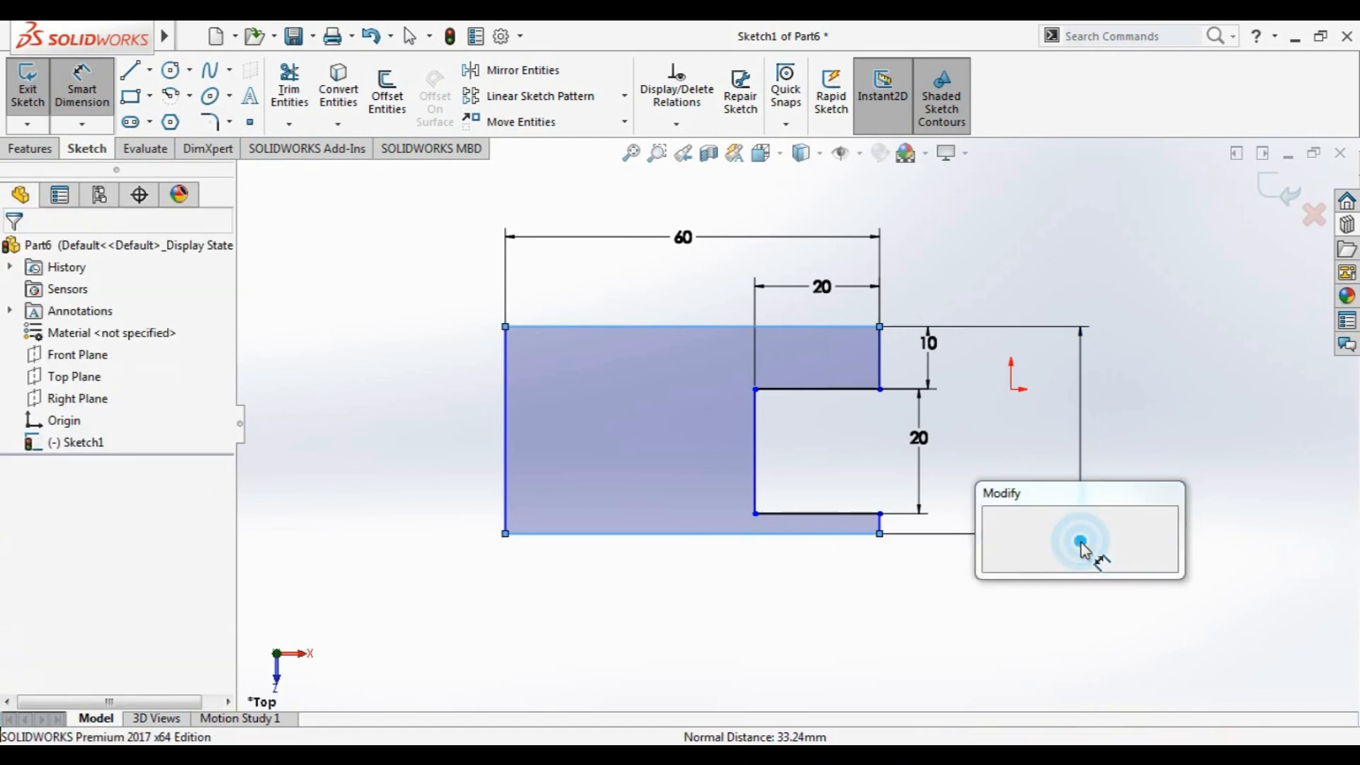
key("Return")
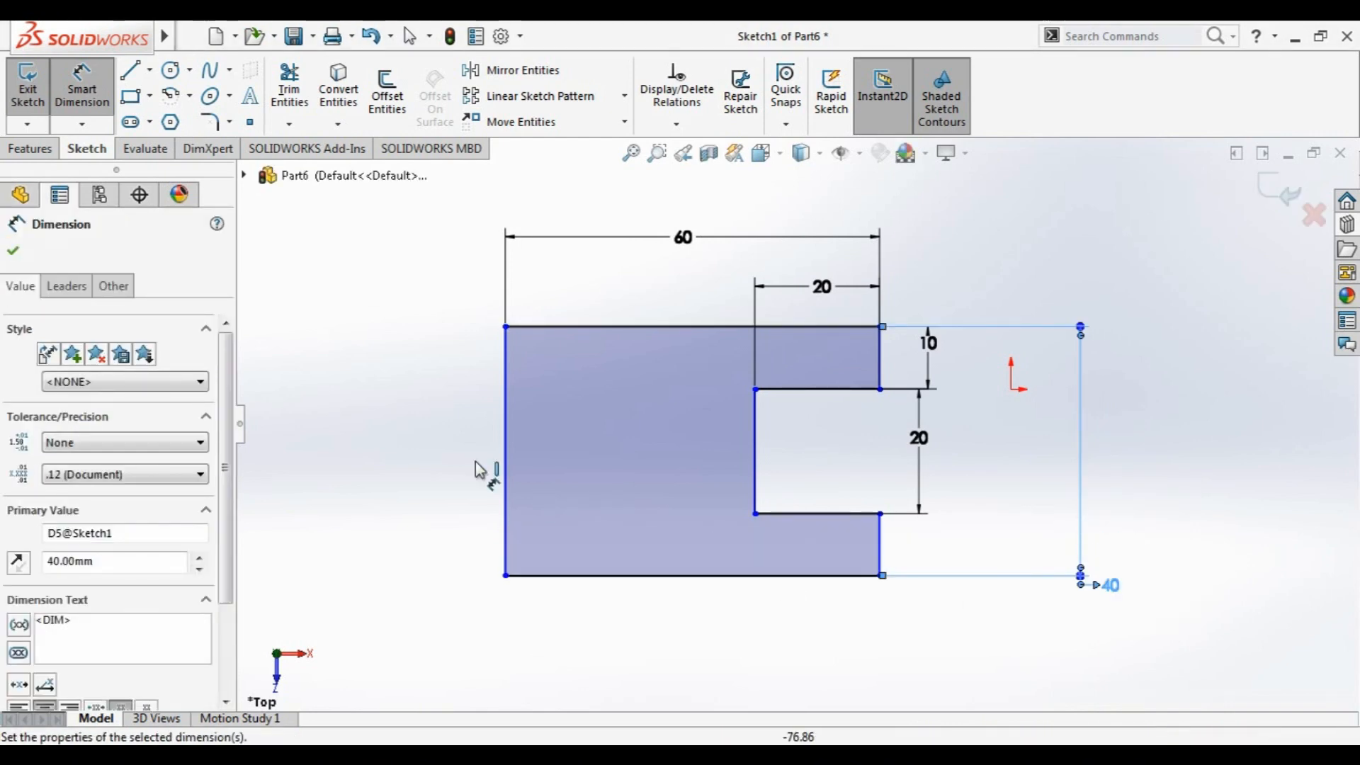
left_click(110, 104)
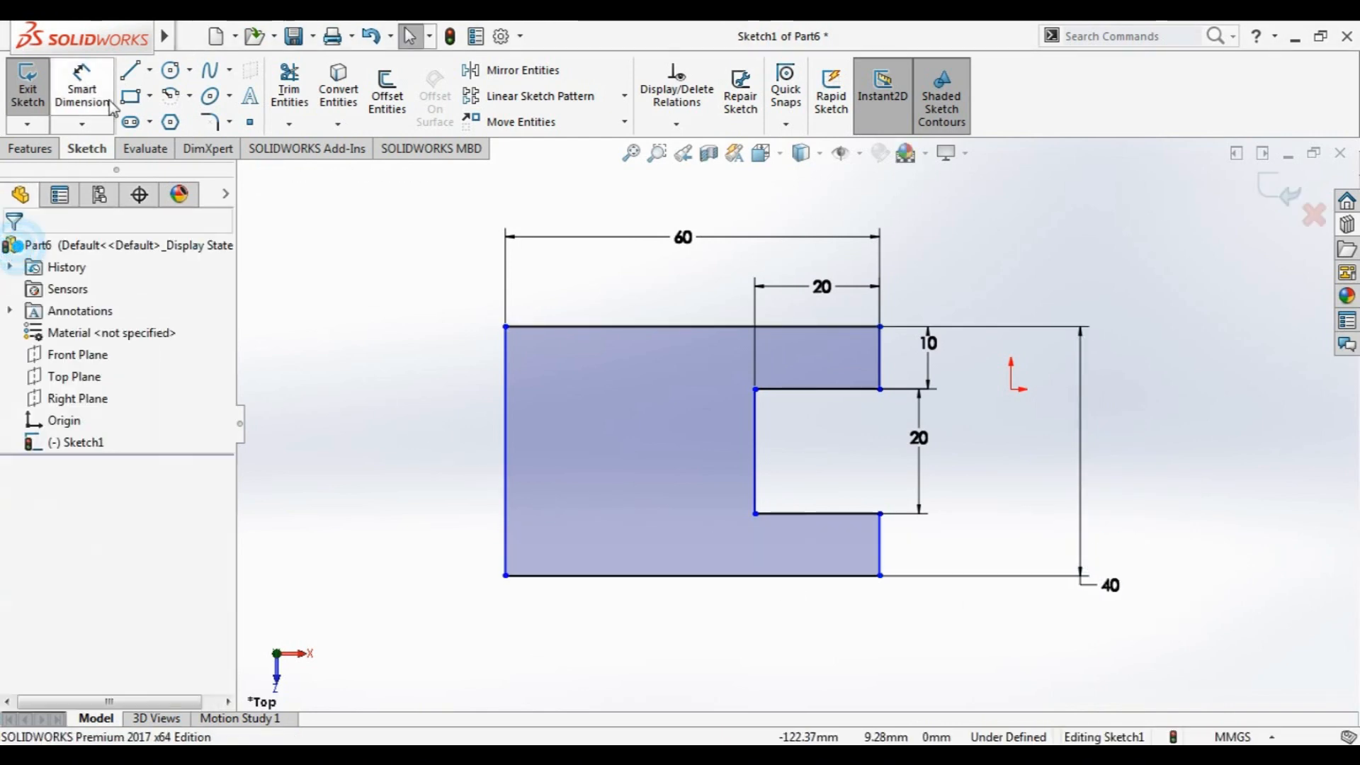
Draw a horizontal centerline through the middle of the profile, from outside its left edge into the notch
left_click(148, 70)
left_click(159, 91)
left_click(435, 447)
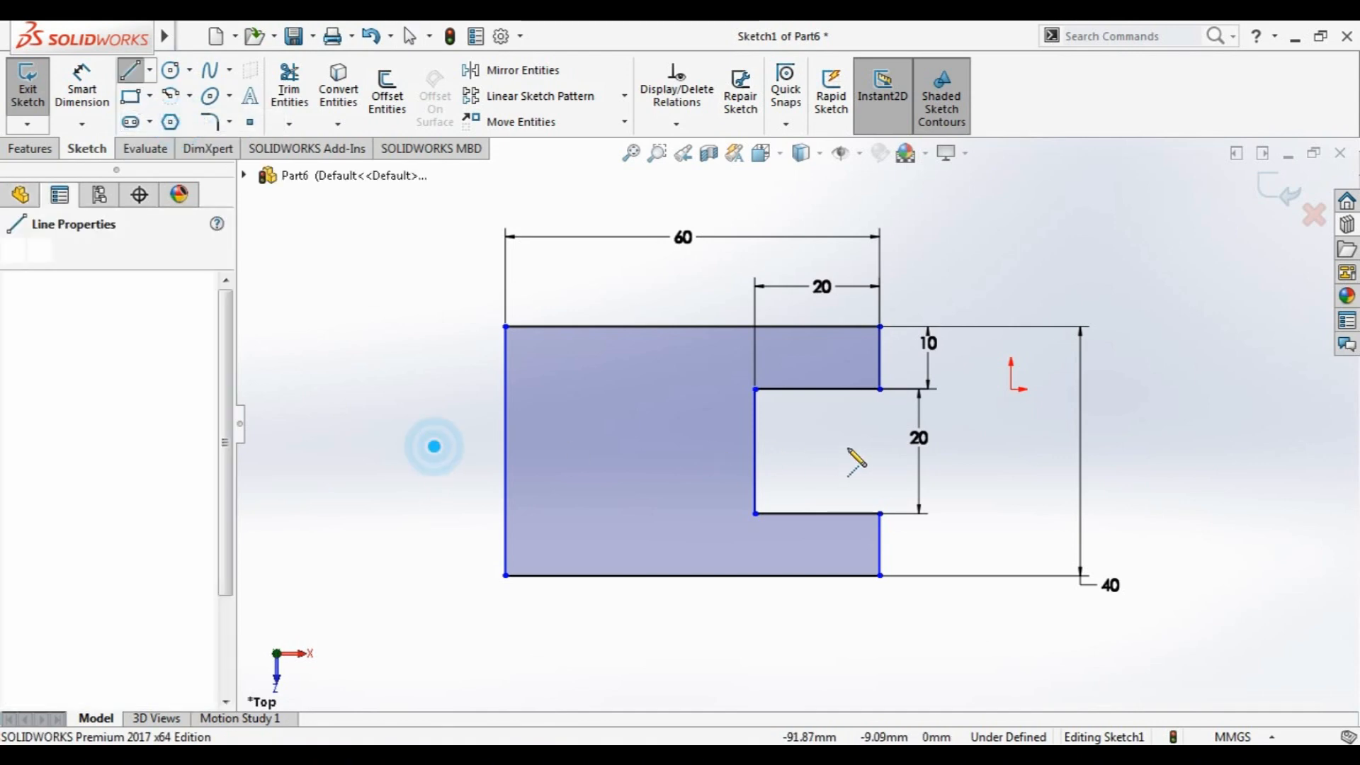
left_click(870, 446)
key("Escape")
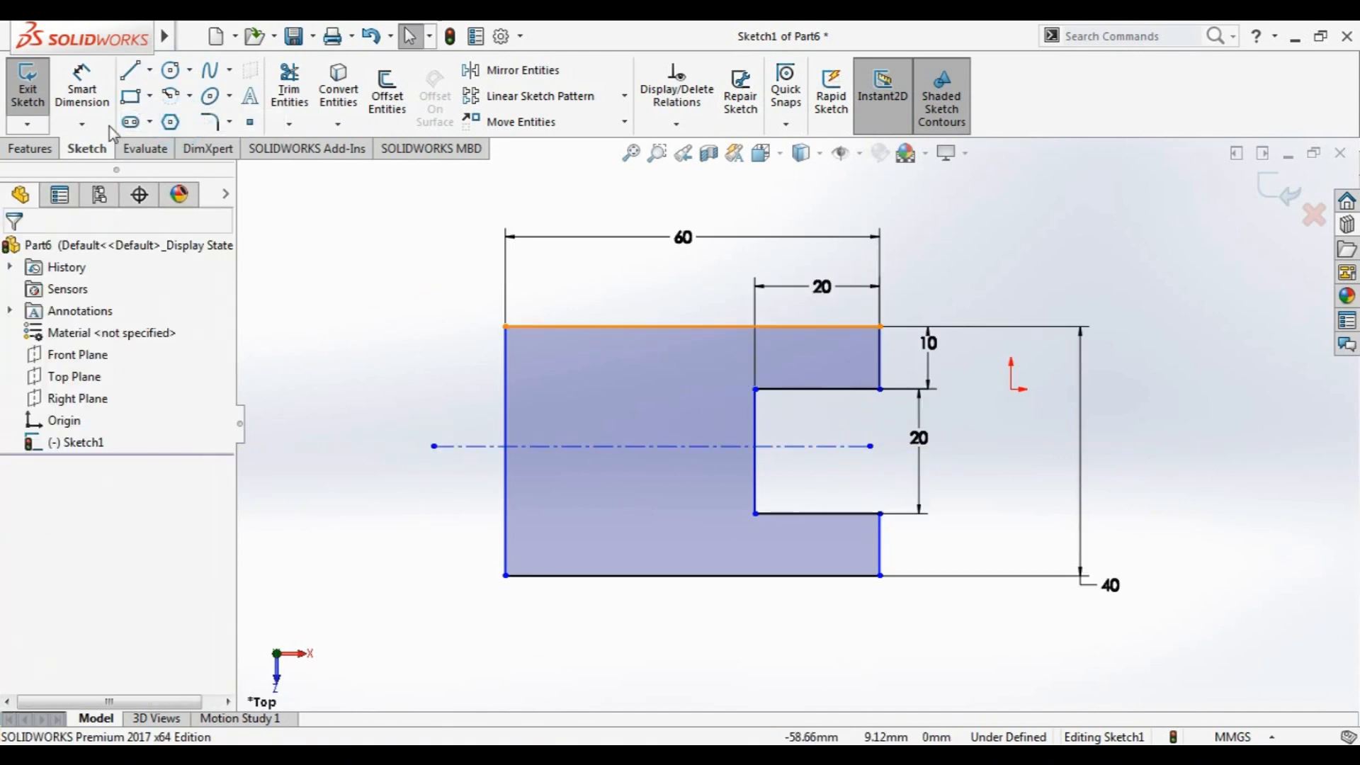
Draw a circle centred on the centerline in the solid area between the left edge and the notch
left_click(173, 70)
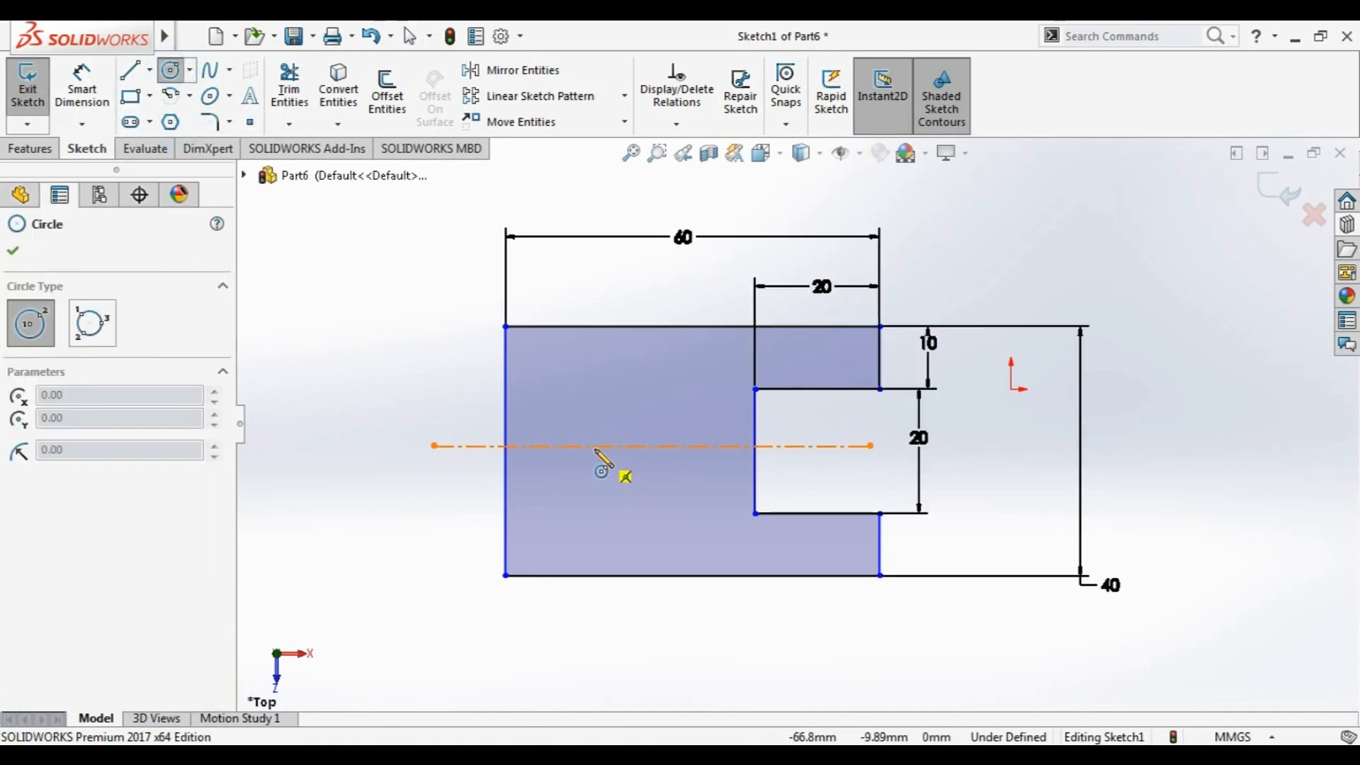
left_click(593, 446)
left_click(551, 460)
key("Escape")
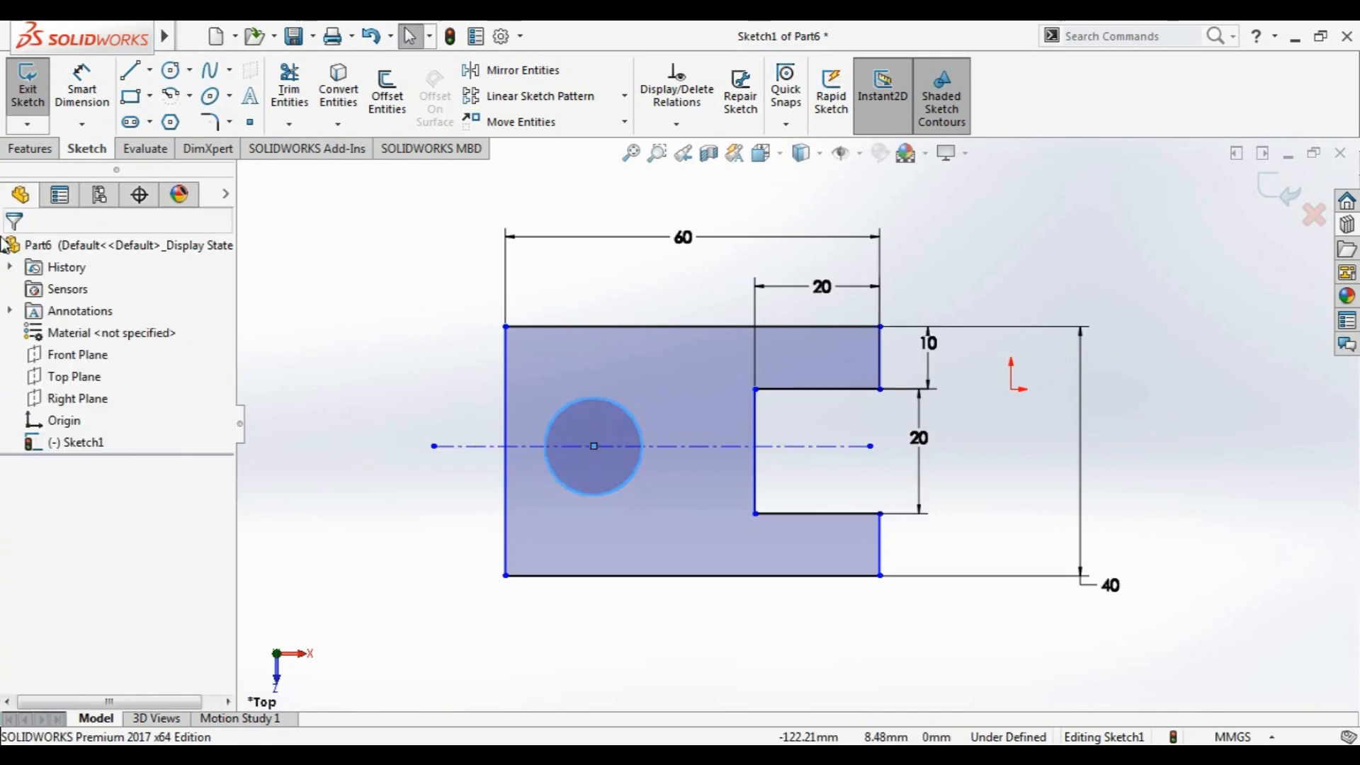
Dimension the circle's diameter as 15 mm
left_click(102, 107)
left_click(628, 413)
left_click(660, 287)
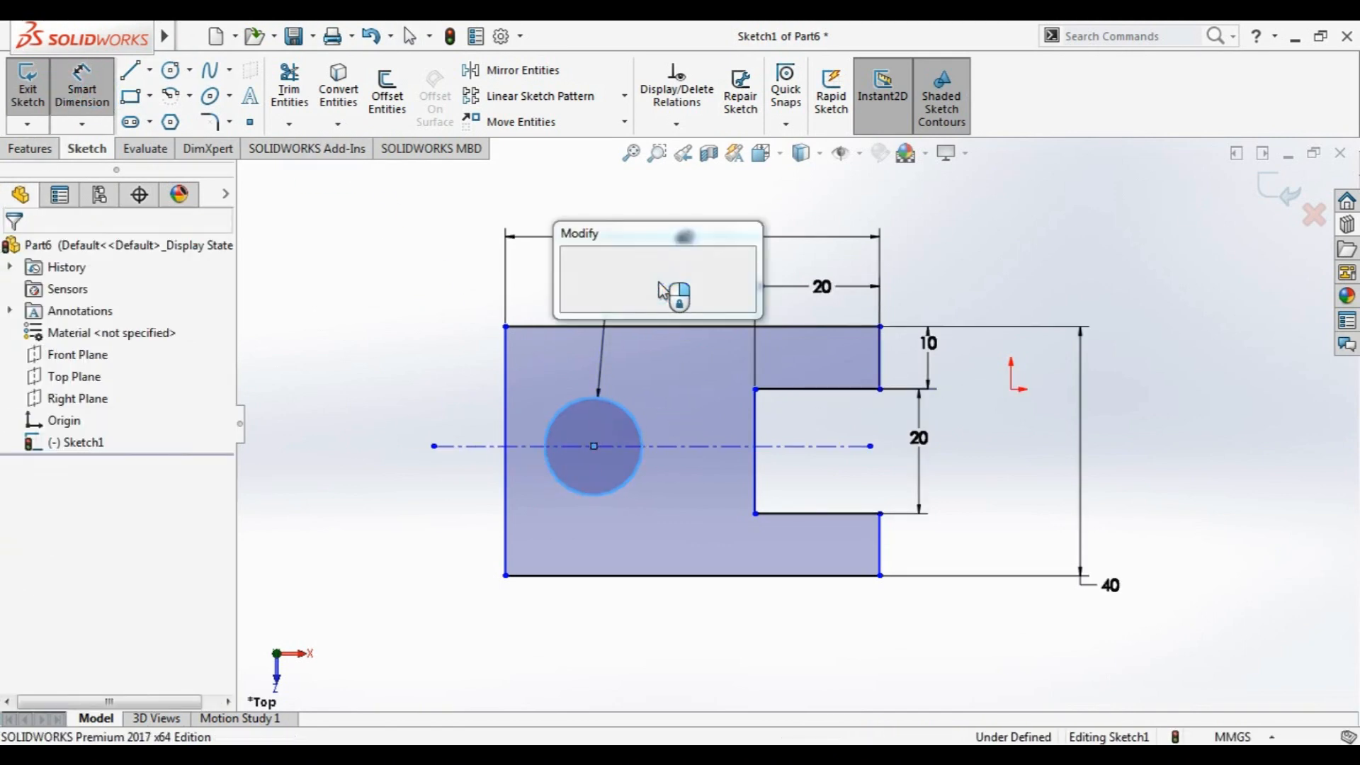
type("15.00mm")
key("Return")
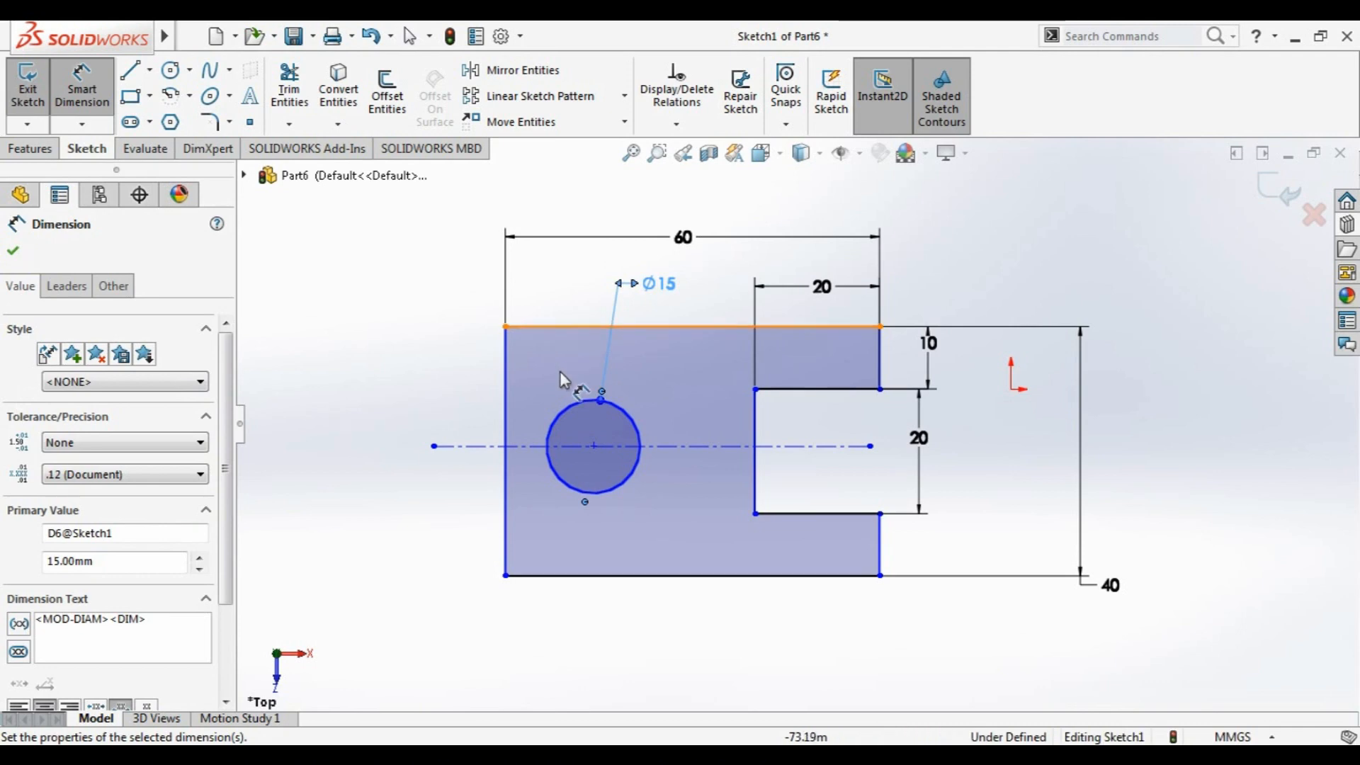
Set the distance from the circle's centre to the profile's left edge to 15 mm
left_click(594, 446)
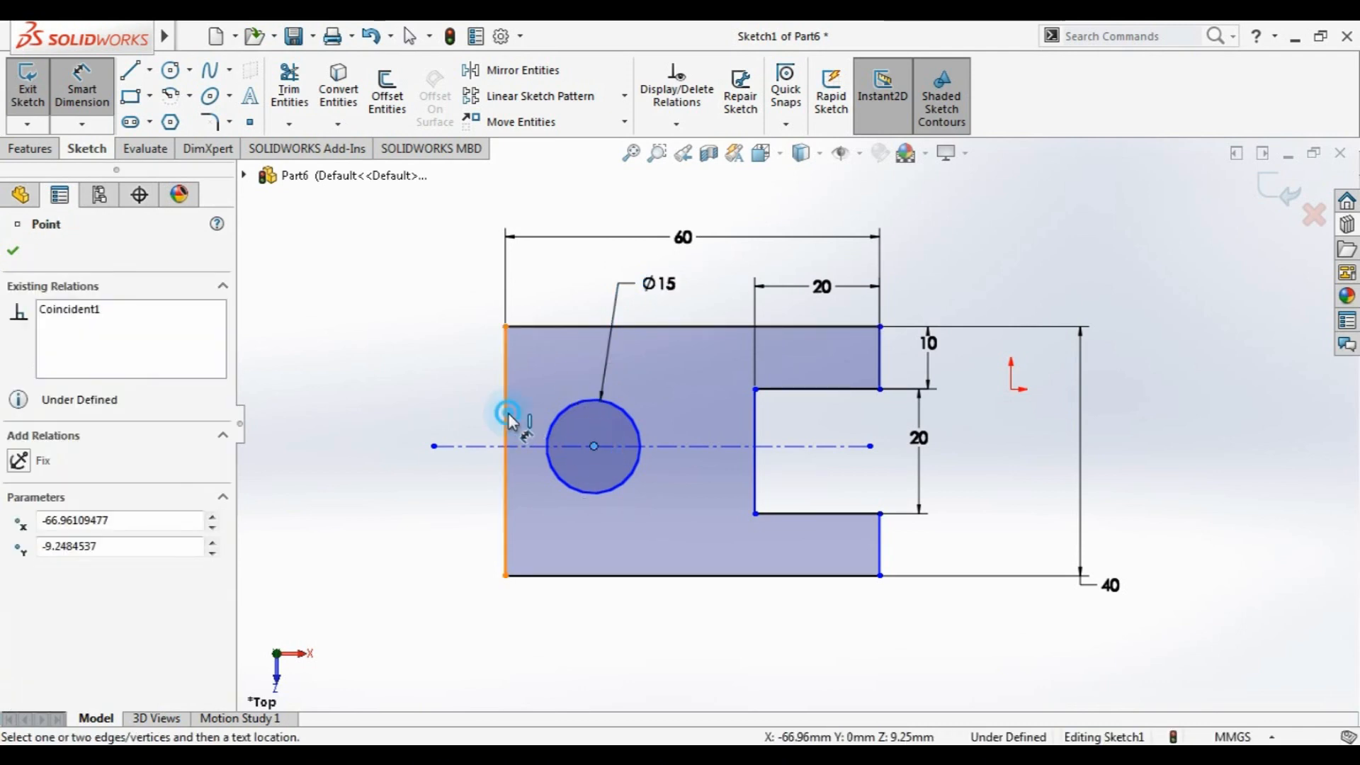
left_click(506, 414)
left_click(439, 289)
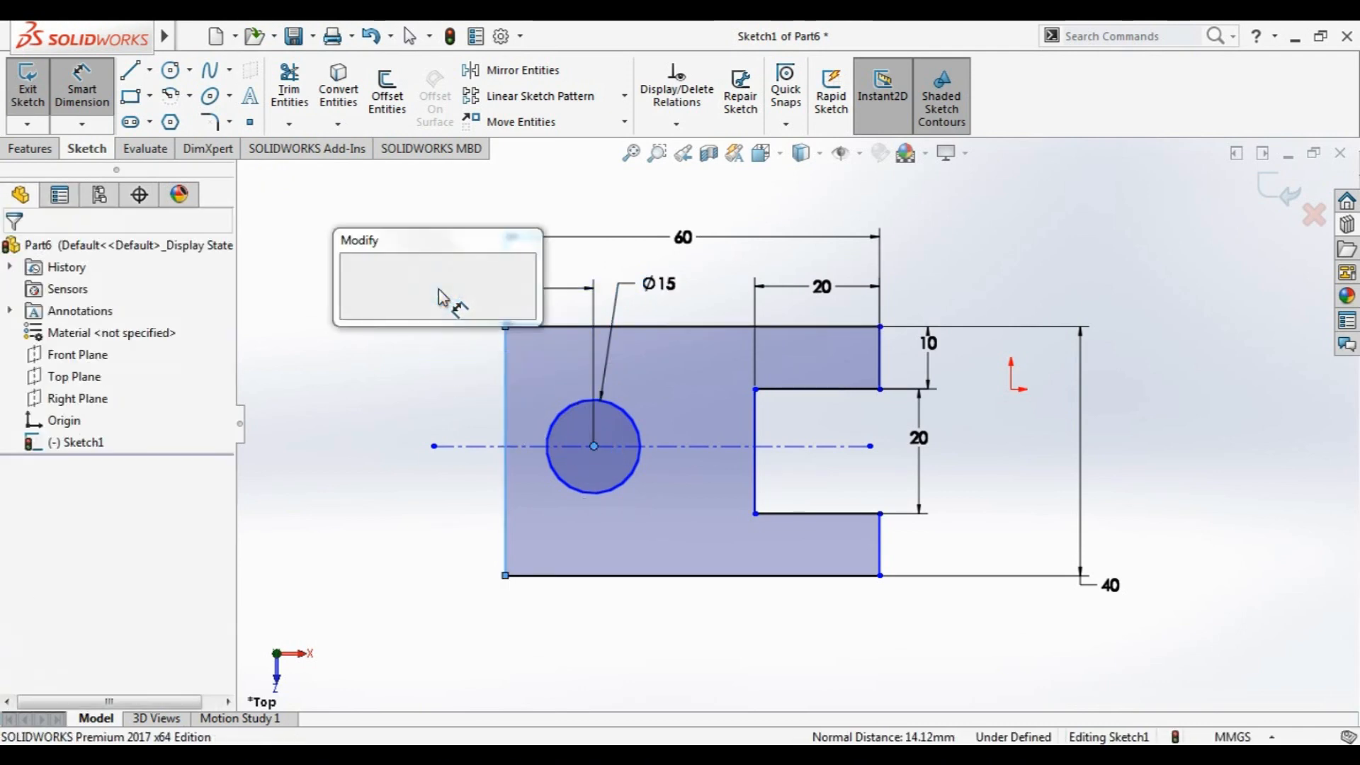
type("15")
key("Return")
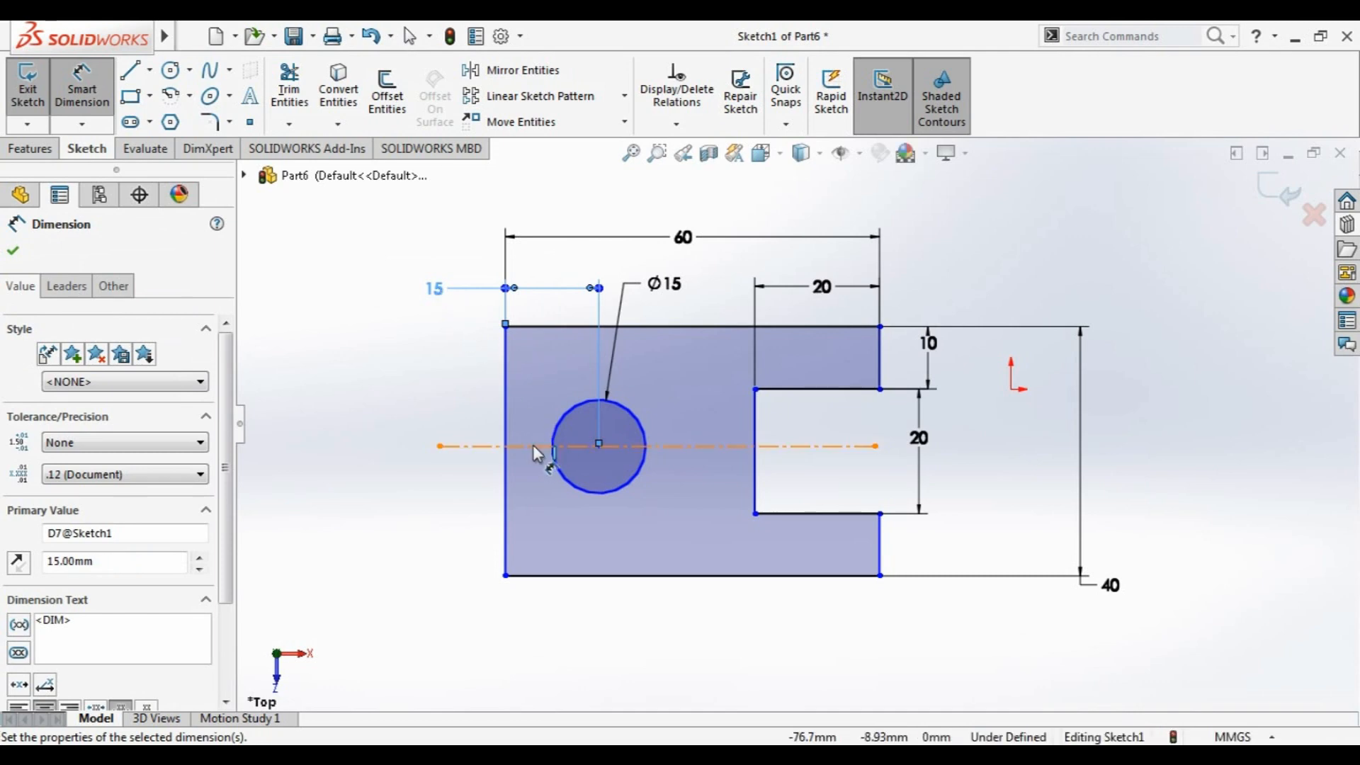
Set the distance between the centerline and the profile's upper edge to 20 mm
left_click(542, 446)
left_click(552, 326)
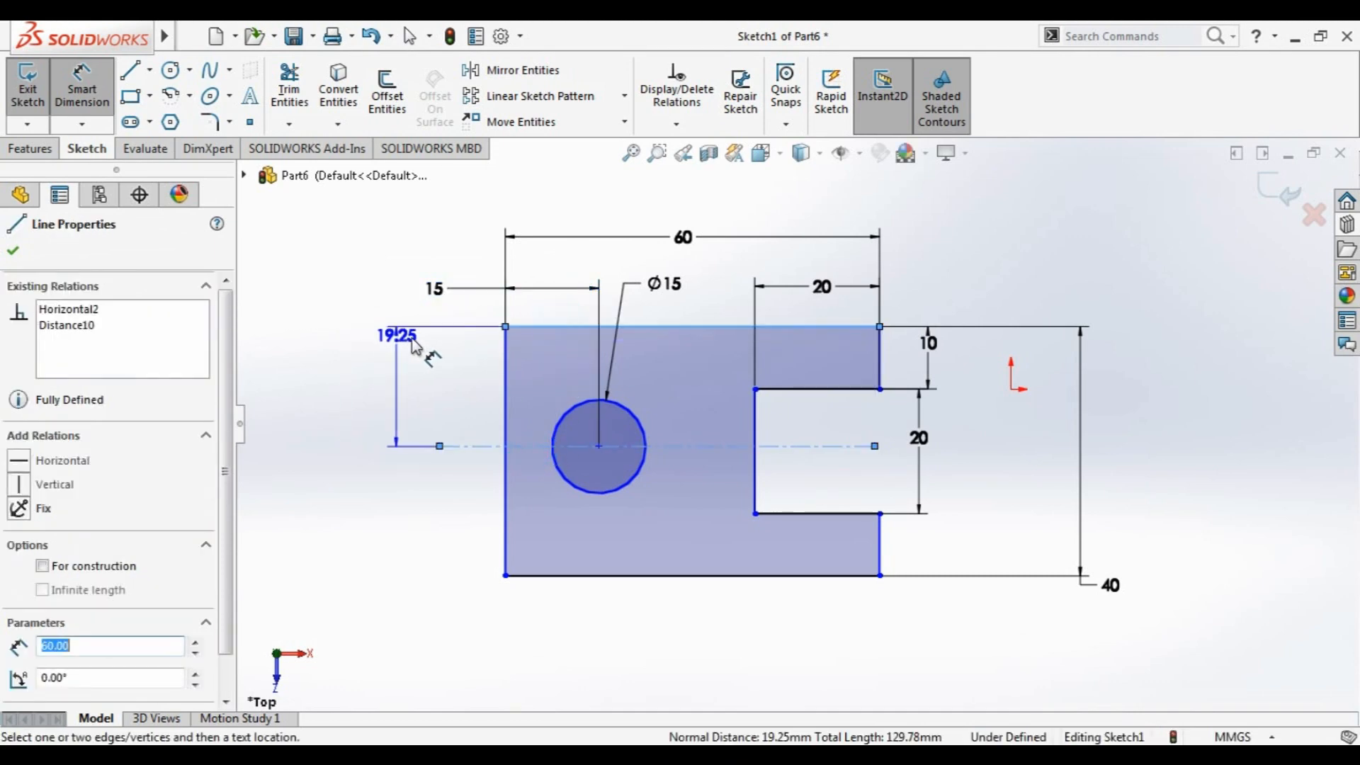
left_click(420, 344)
type("20")
key("Return")
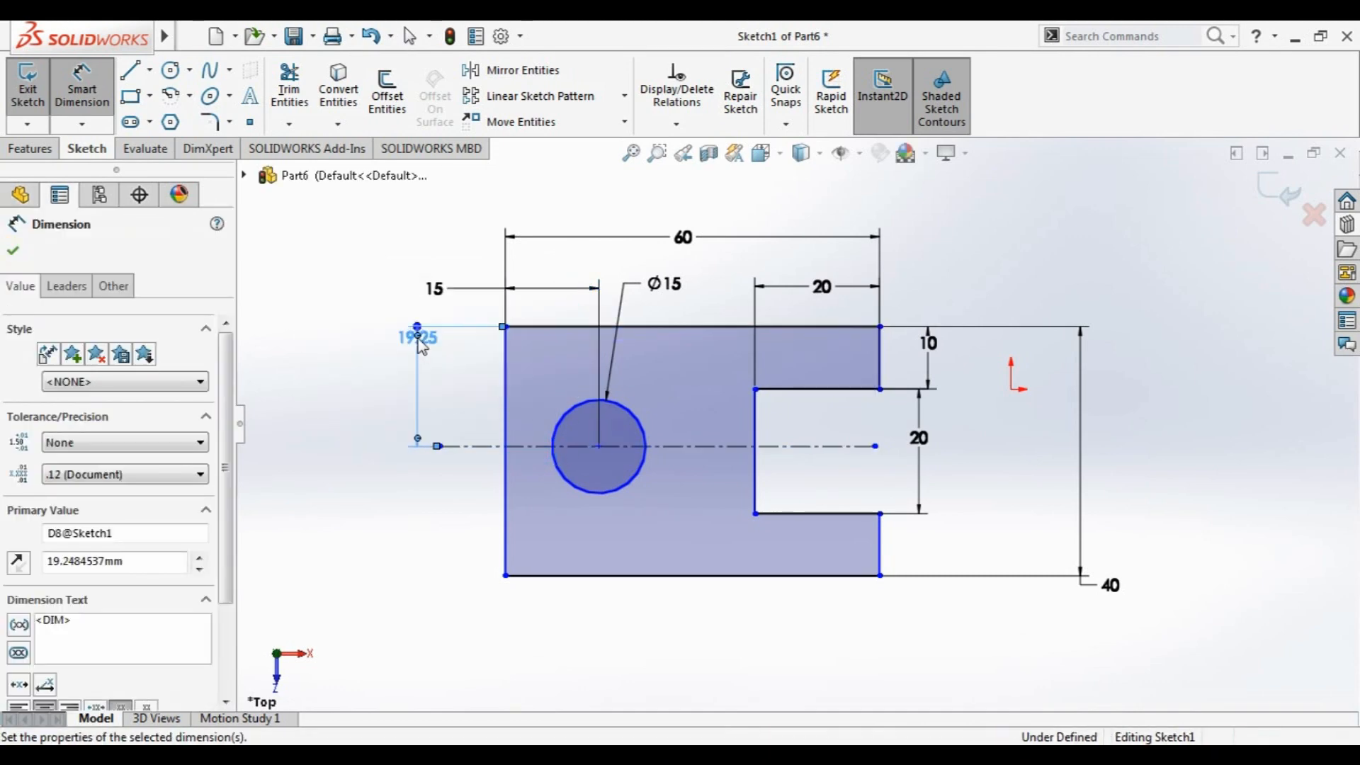
left_click(13, 252)
left_click(1100, 206)
Extrude the profile as a Blind boss with a depth of 15 mm
left_click(30, 148)
left_click(37, 93)
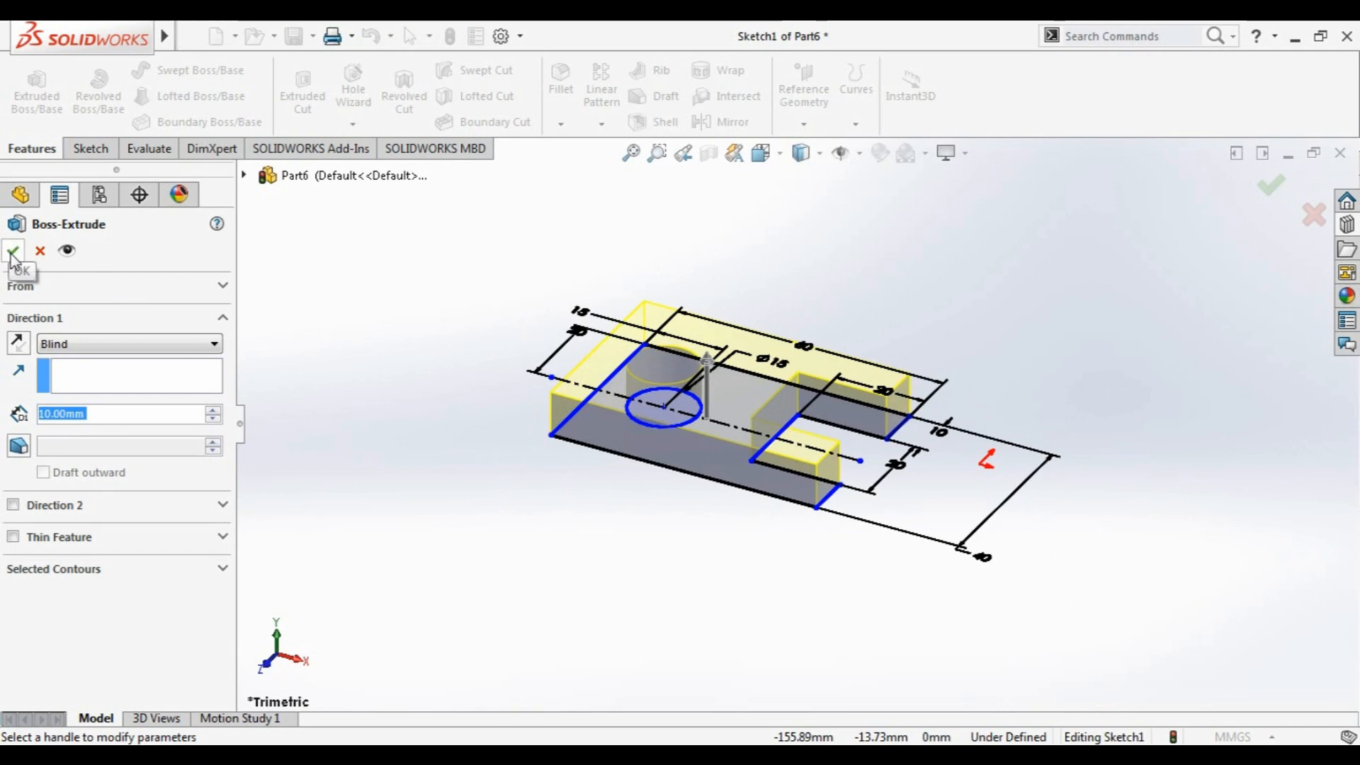
type("15")
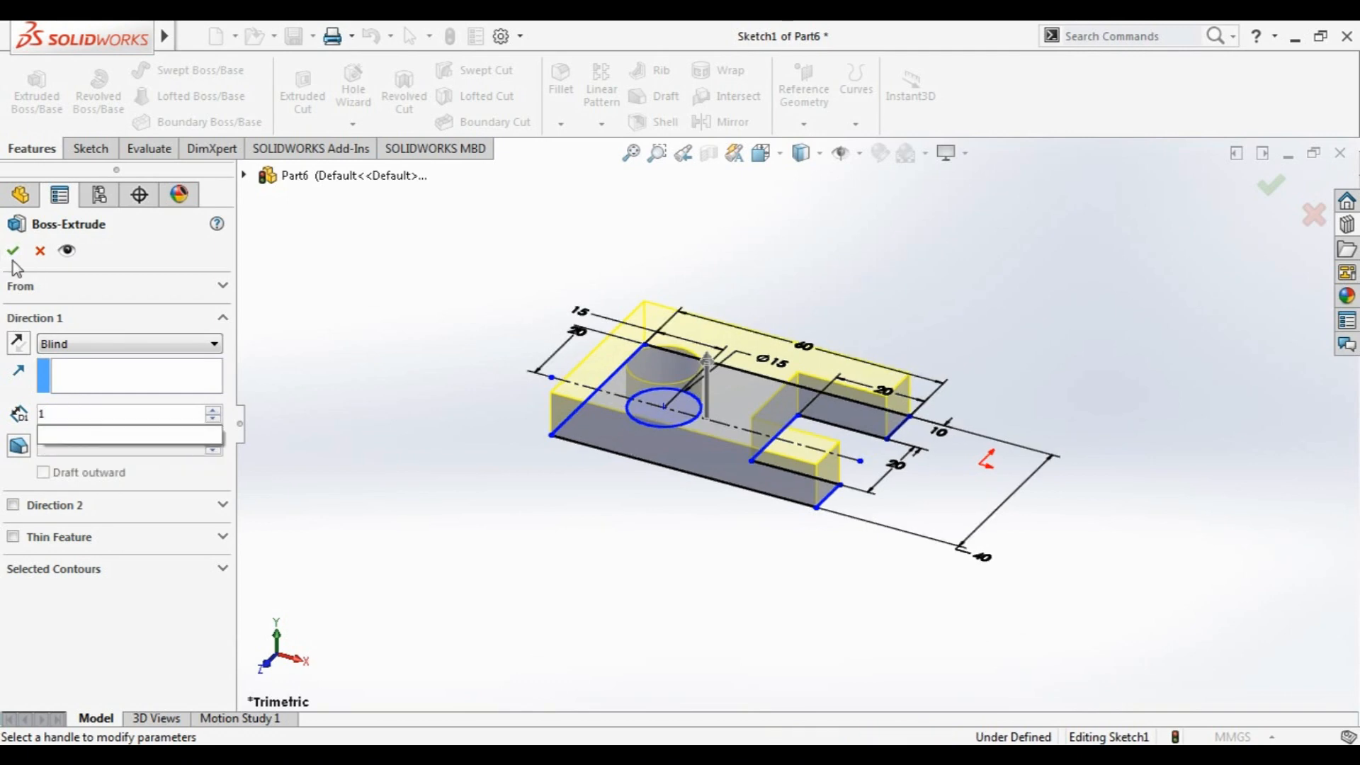
left_click(13, 252)
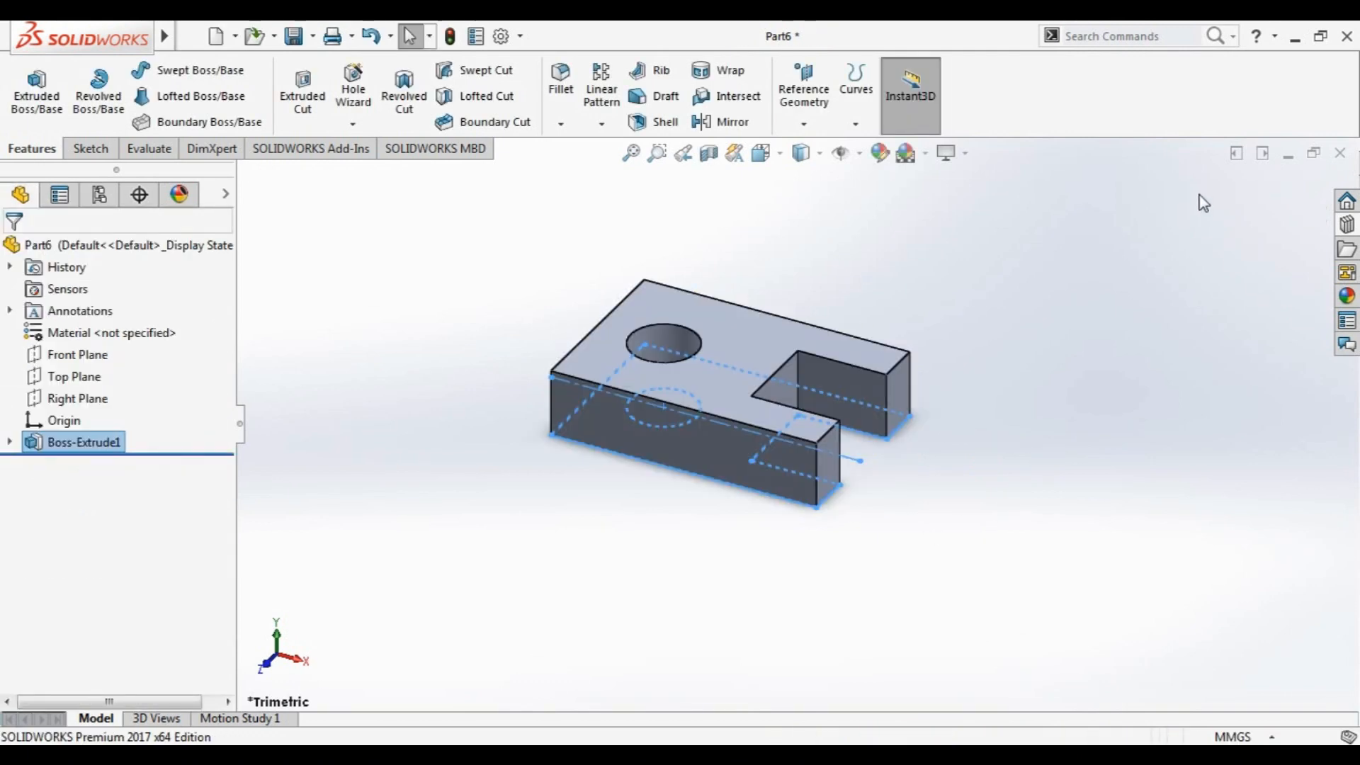
left_click(1202, 213)
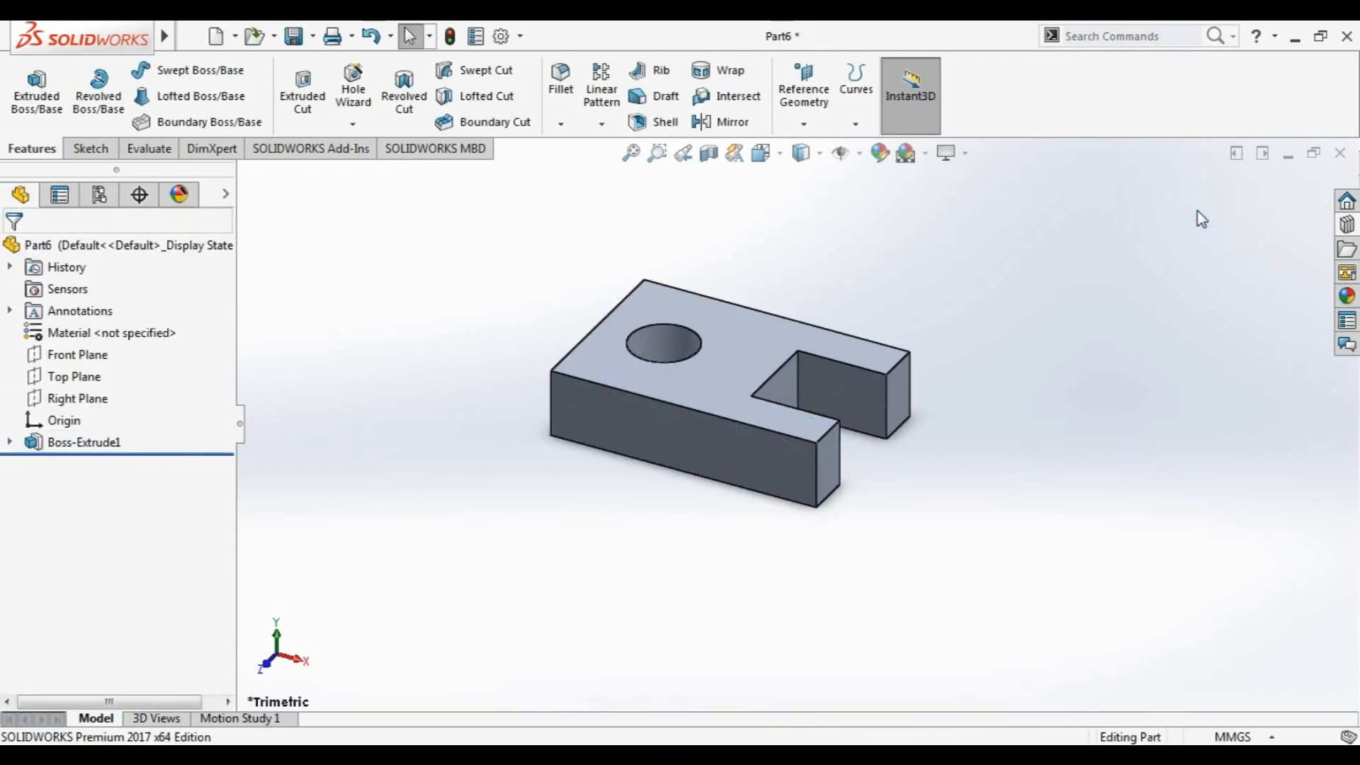
Save the part to the Desktop as EX4 and close it
key("ctrl+s")
type("EX")
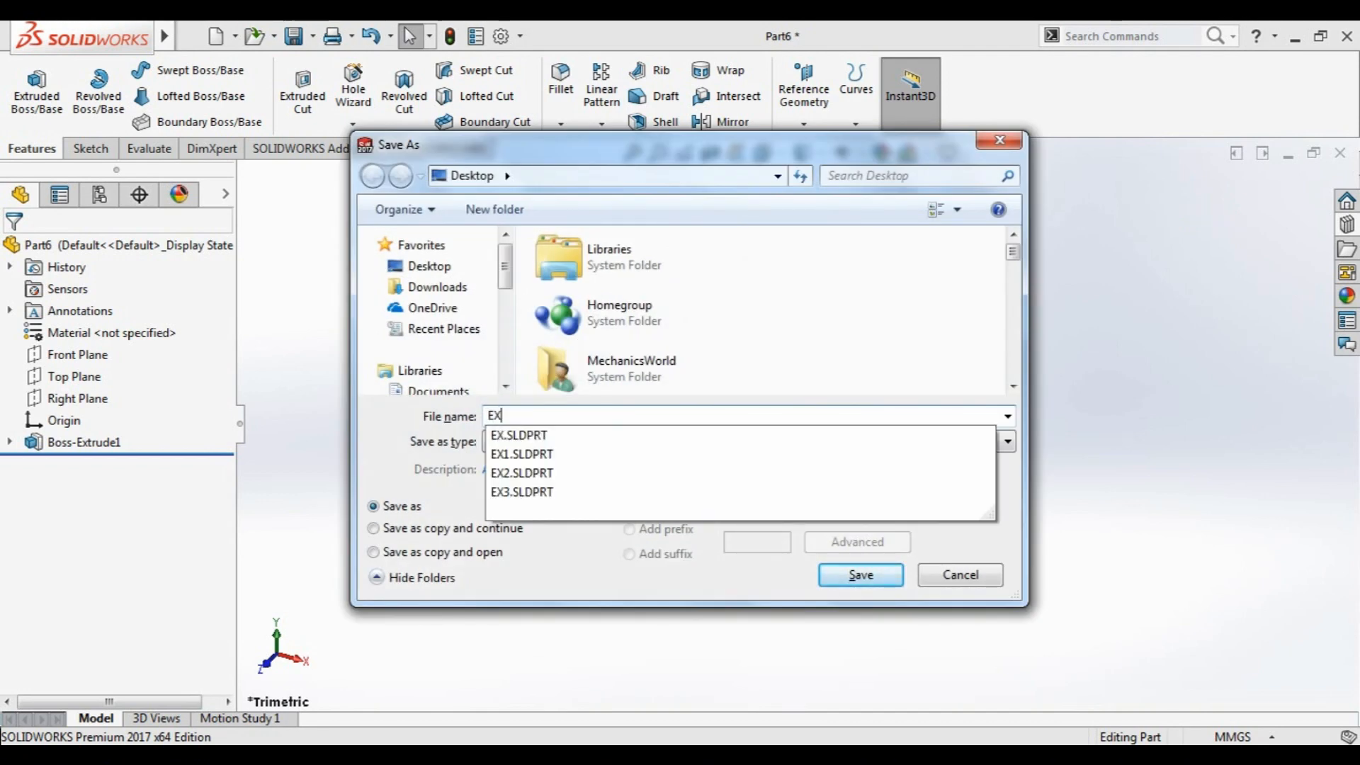
type("54")
key("BackSpace")
type("4")
key("Return")
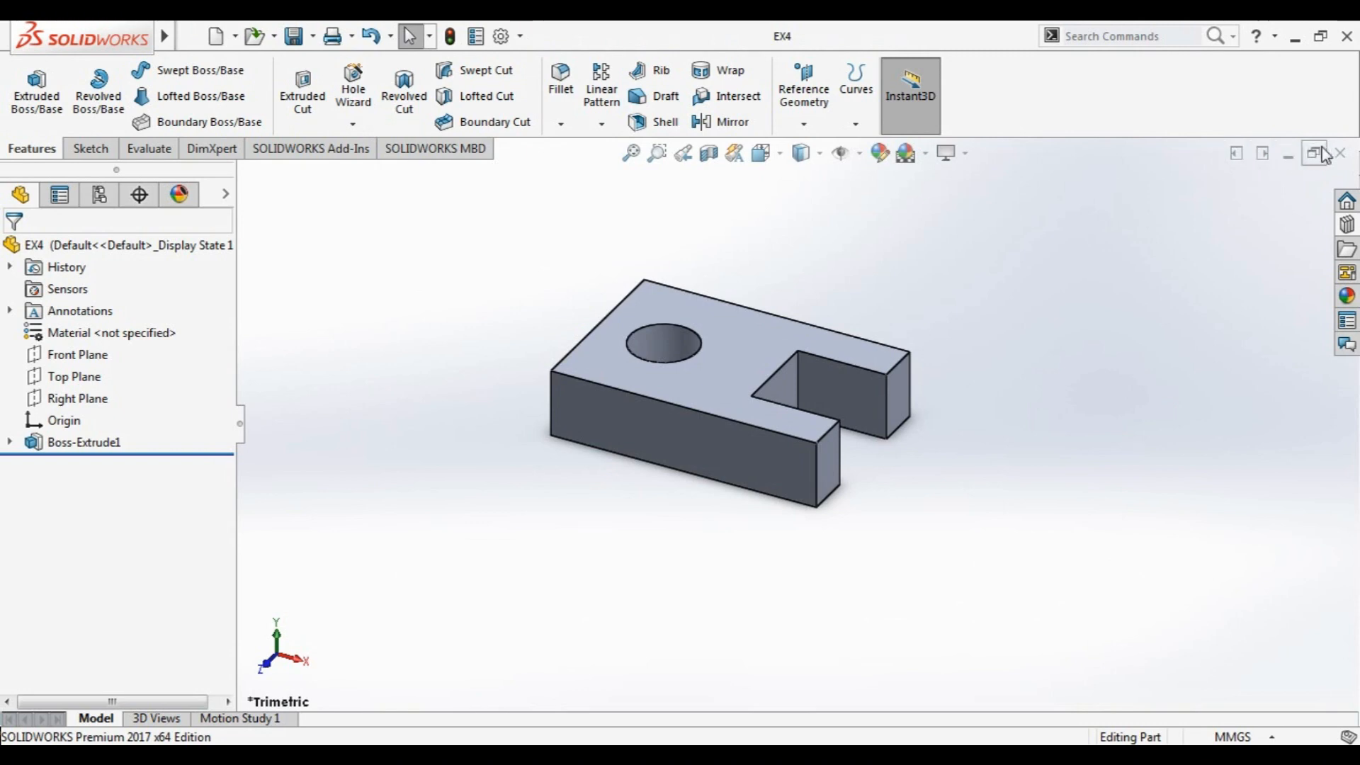
left_click(1346, 154)
Create a new part and start a sketch on the Top Plane
left_click(215, 36)
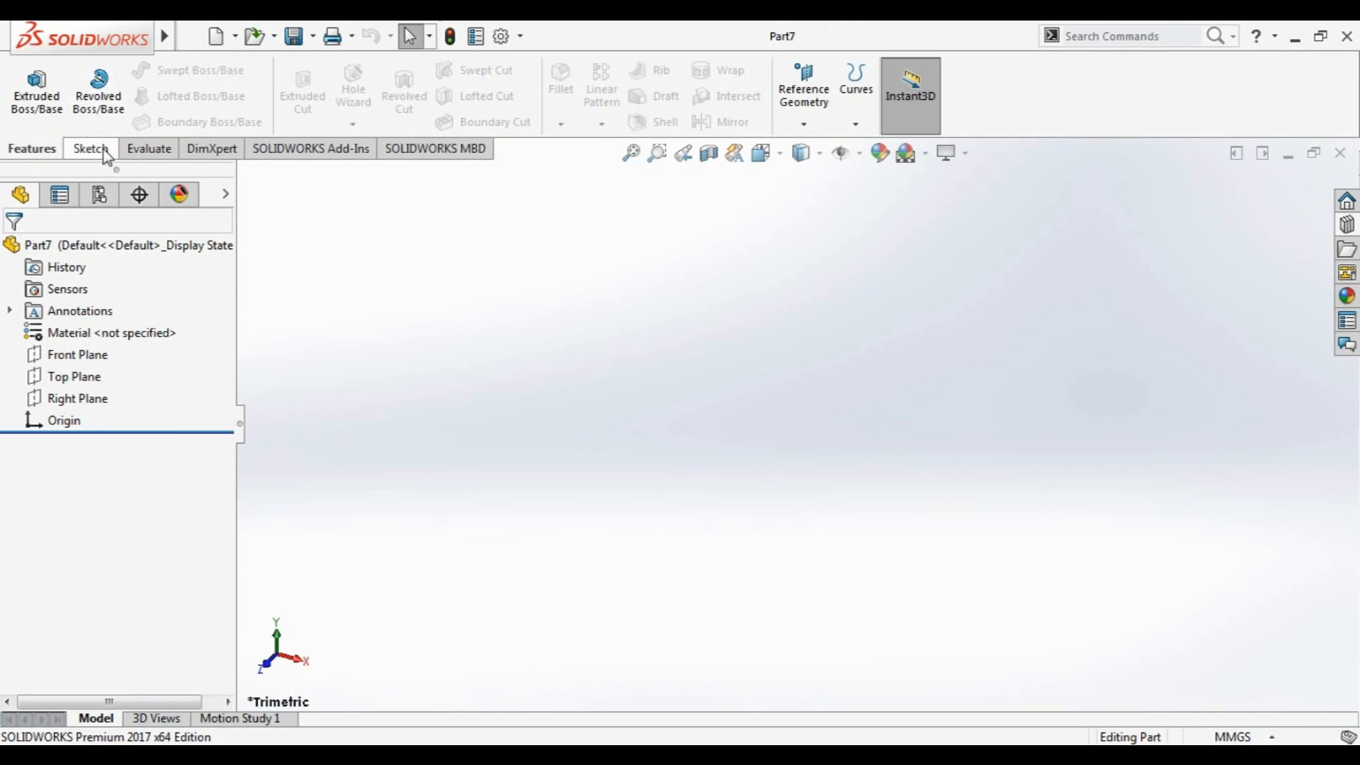
left_click(104, 150)
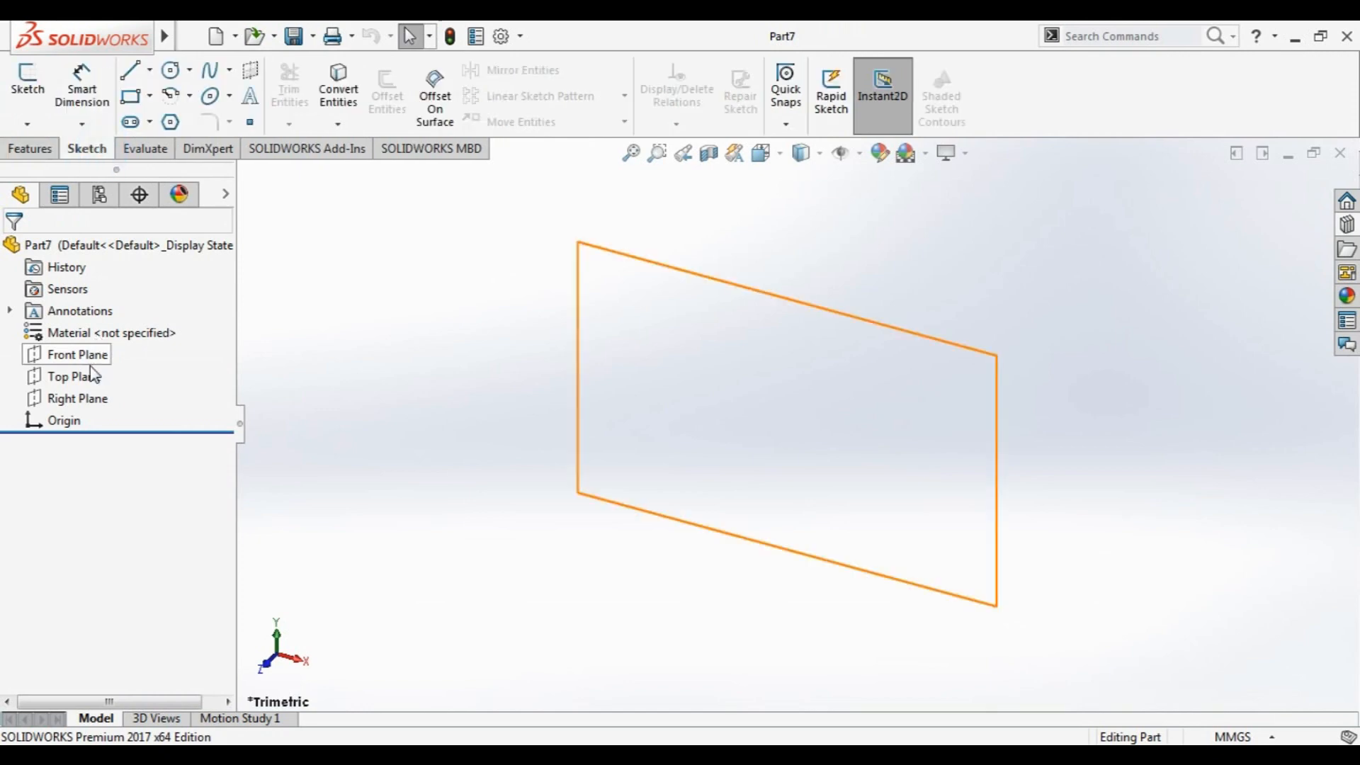
left_click(78, 376)
left_click(98, 346)
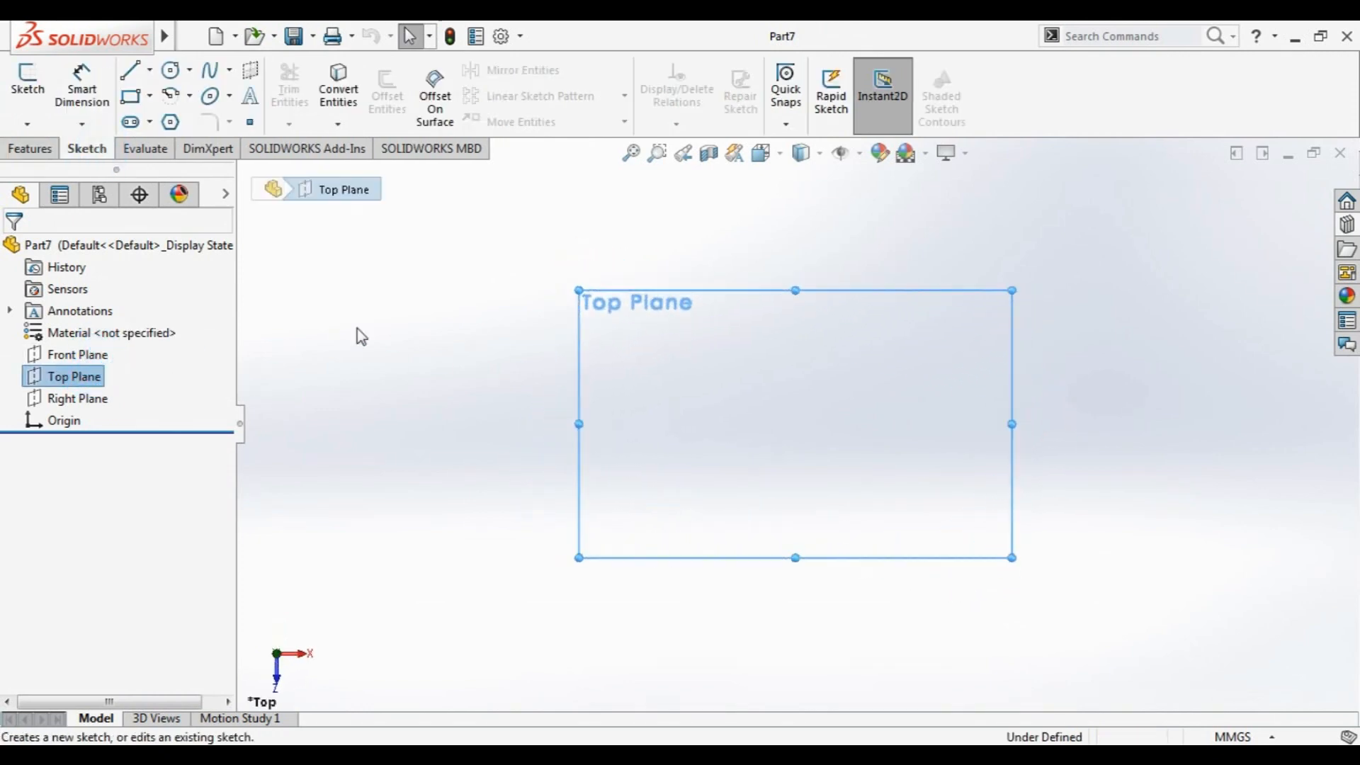
Sketch a closed rectangle about 46 mm tall from connected lines, to the left of the origin with its lower edge level with it
left_click(128, 72)
left_click(718, 424)
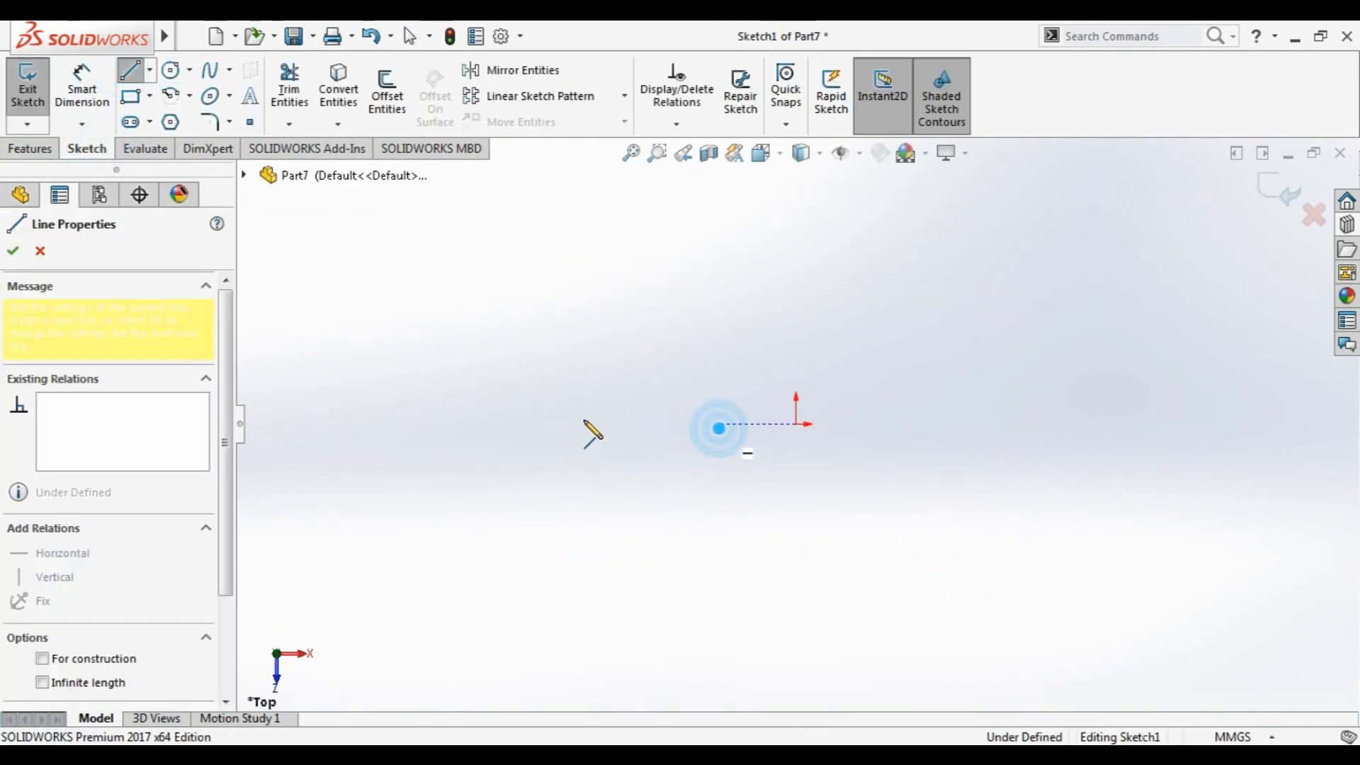
left_click(581, 424)
left_click(581, 318)
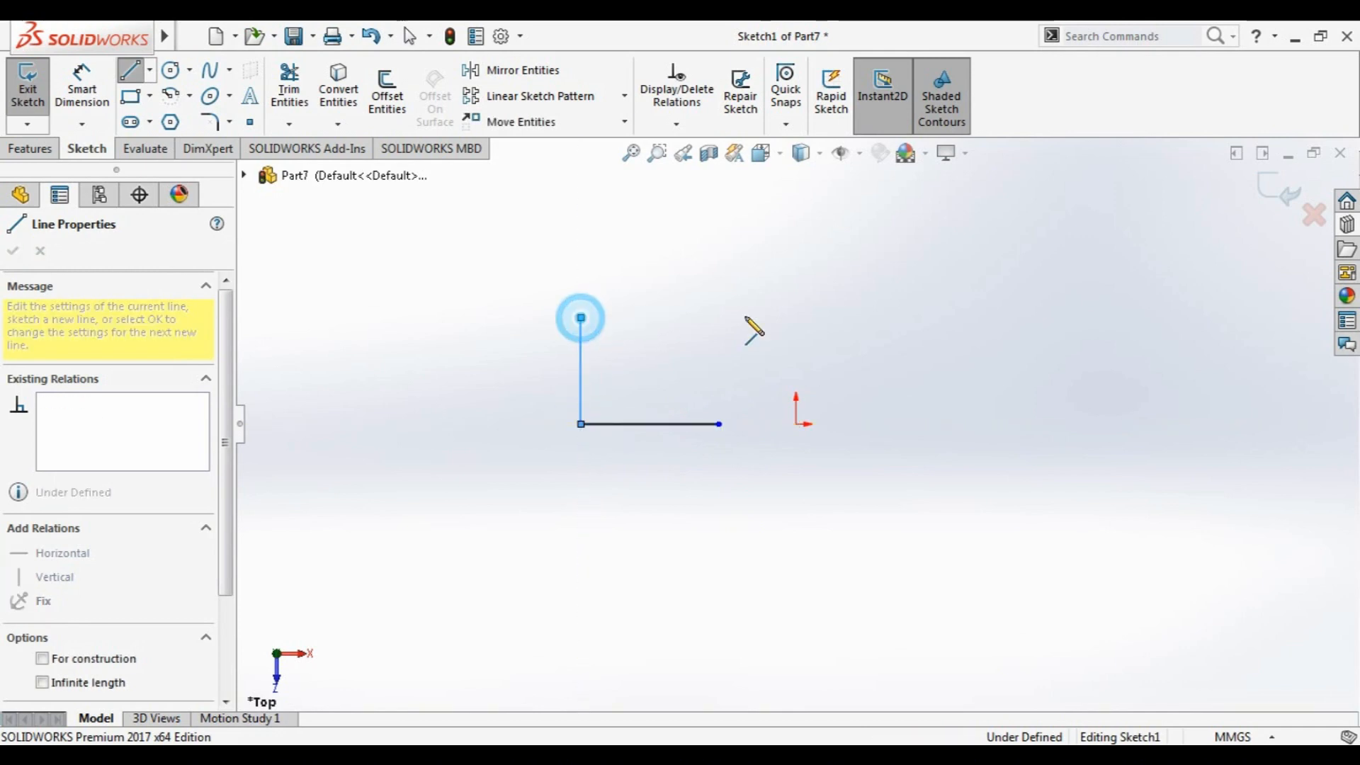
left_click(718, 317)
left_click(718, 424)
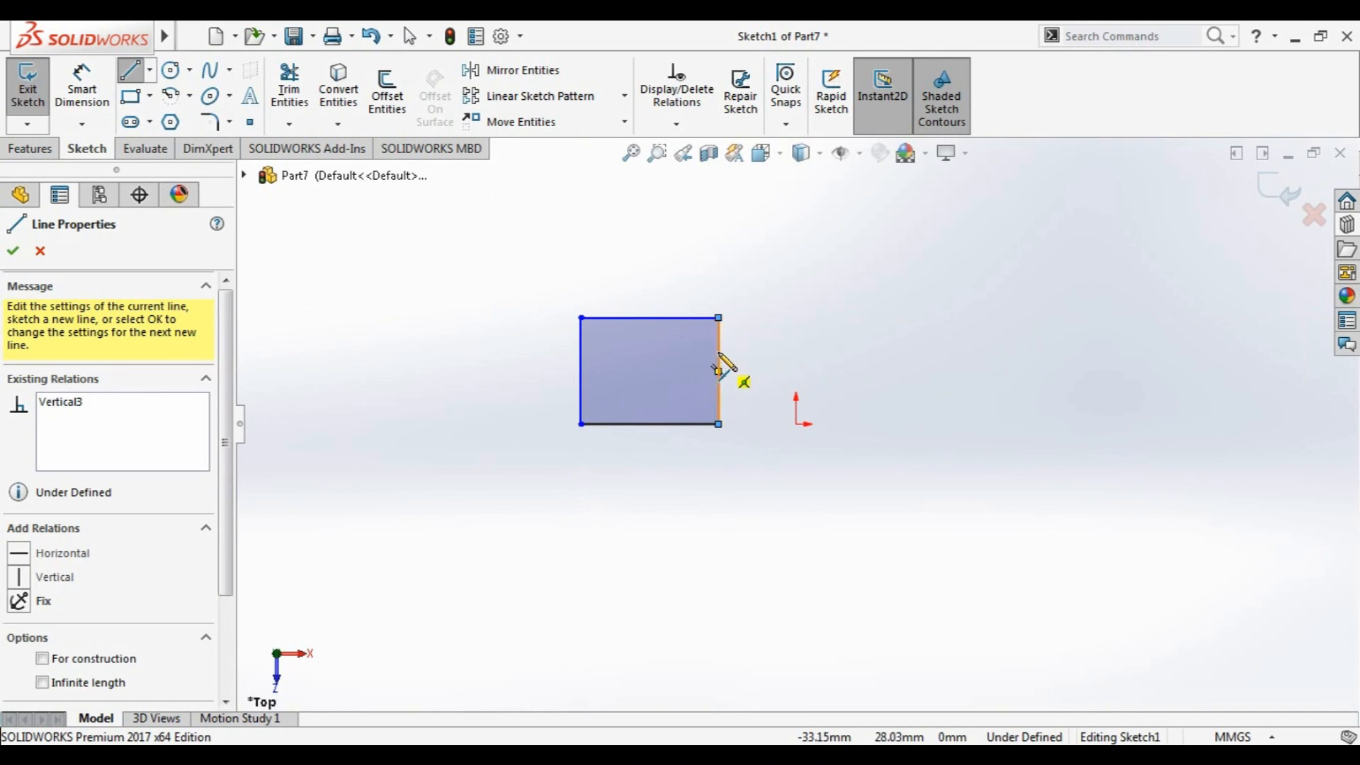
Sketch a smaller closed rectangle about 16 x 18 mm inside the outer rectangle, against its right edge
left_click(719, 374)
left_click(682, 351)
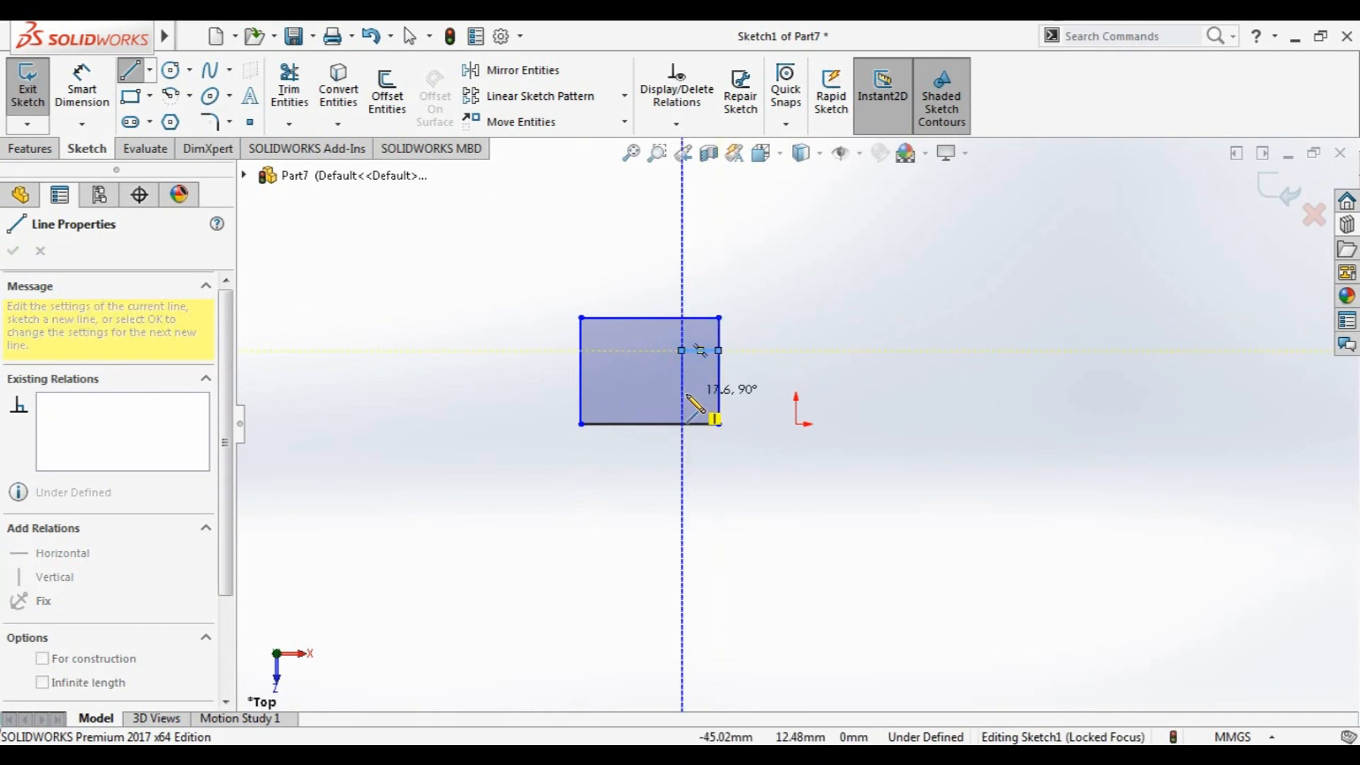
left_click(681, 392)
left_click(718, 391)
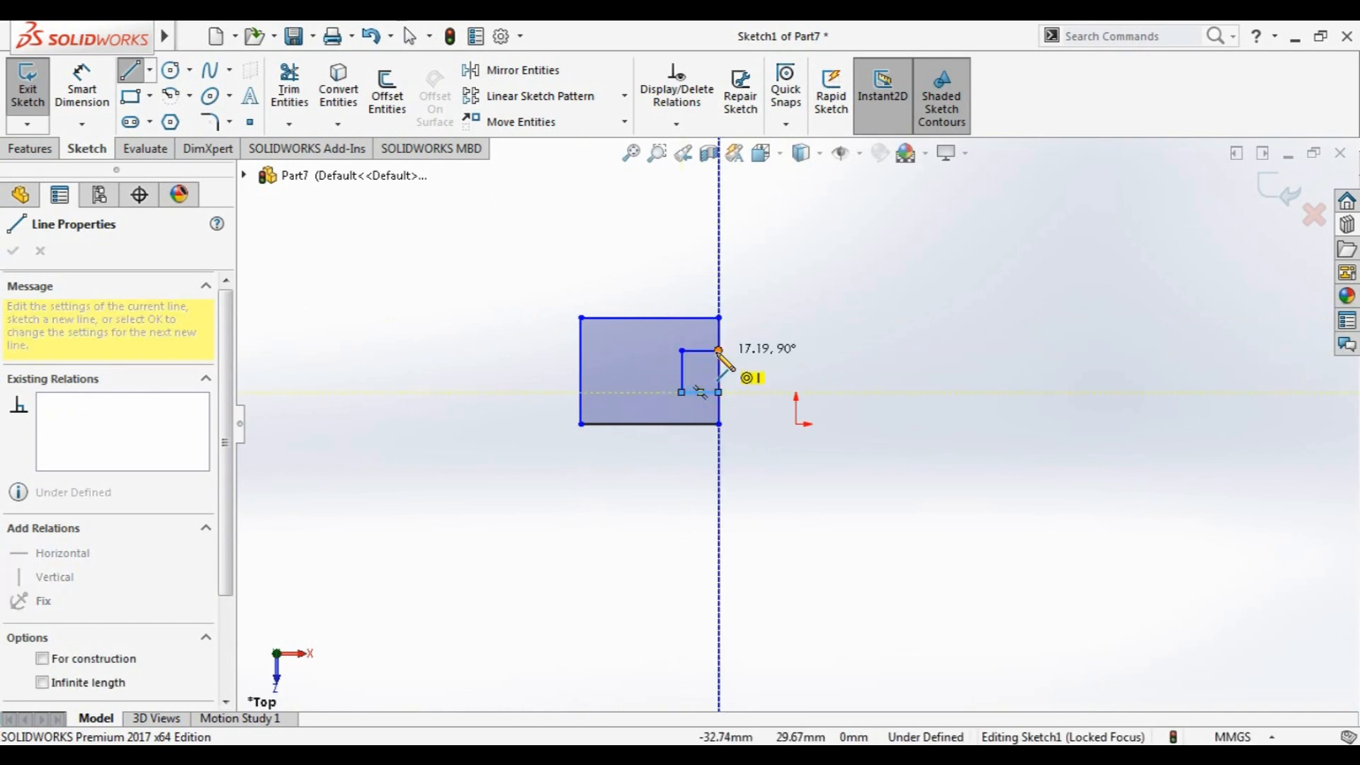
left_click(718, 350)
Dimension the outer rectangle's upper edge to 60 mm
left_click(32, 148)
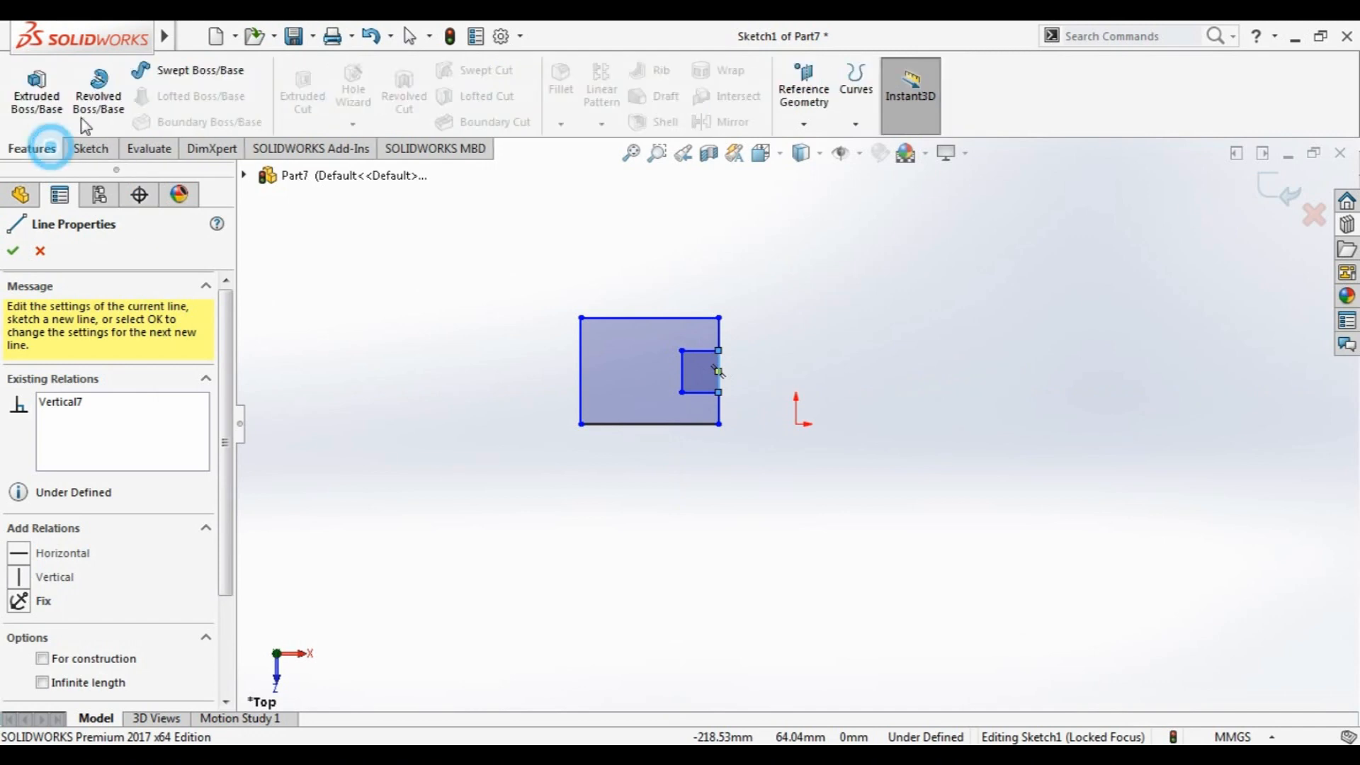
left_click(86, 148)
left_click(82, 89)
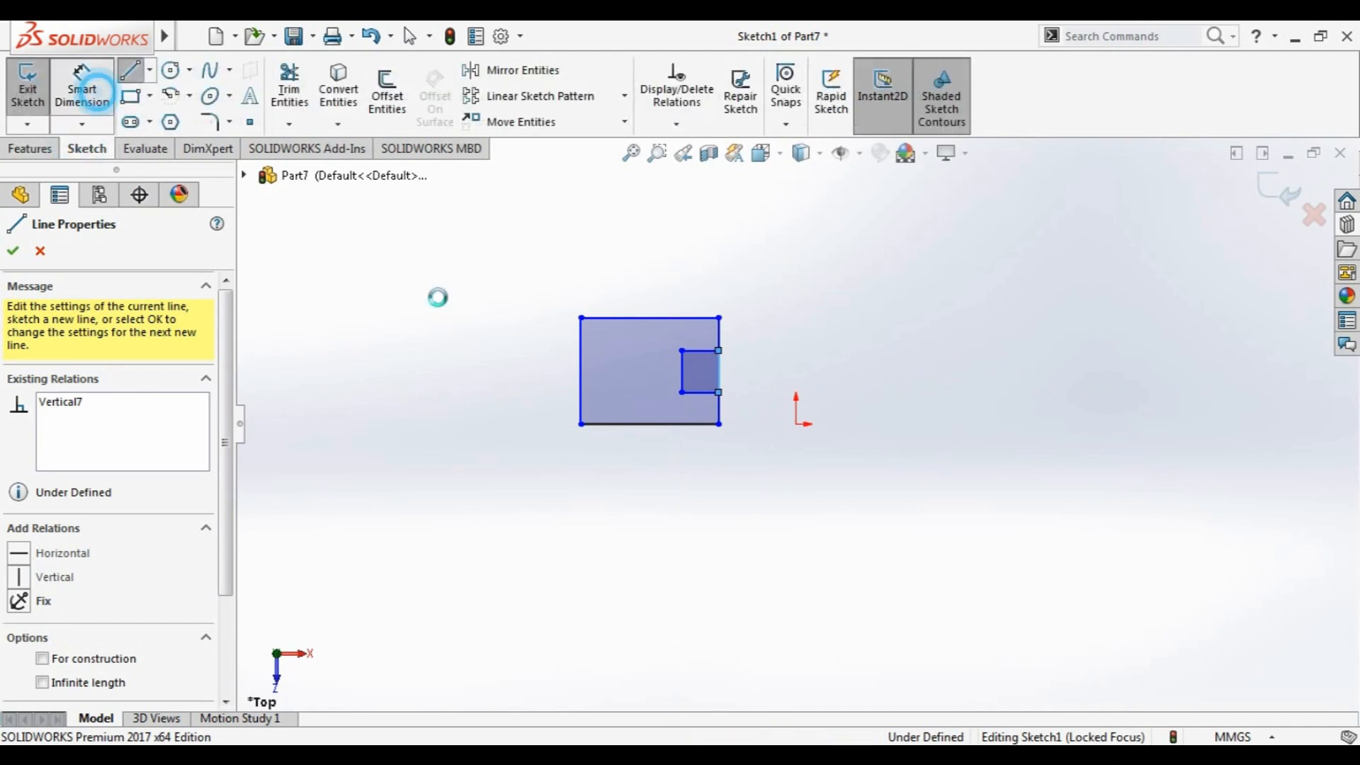
left_click(650, 318)
left_click(685, 273)
type("60")
key("Return")
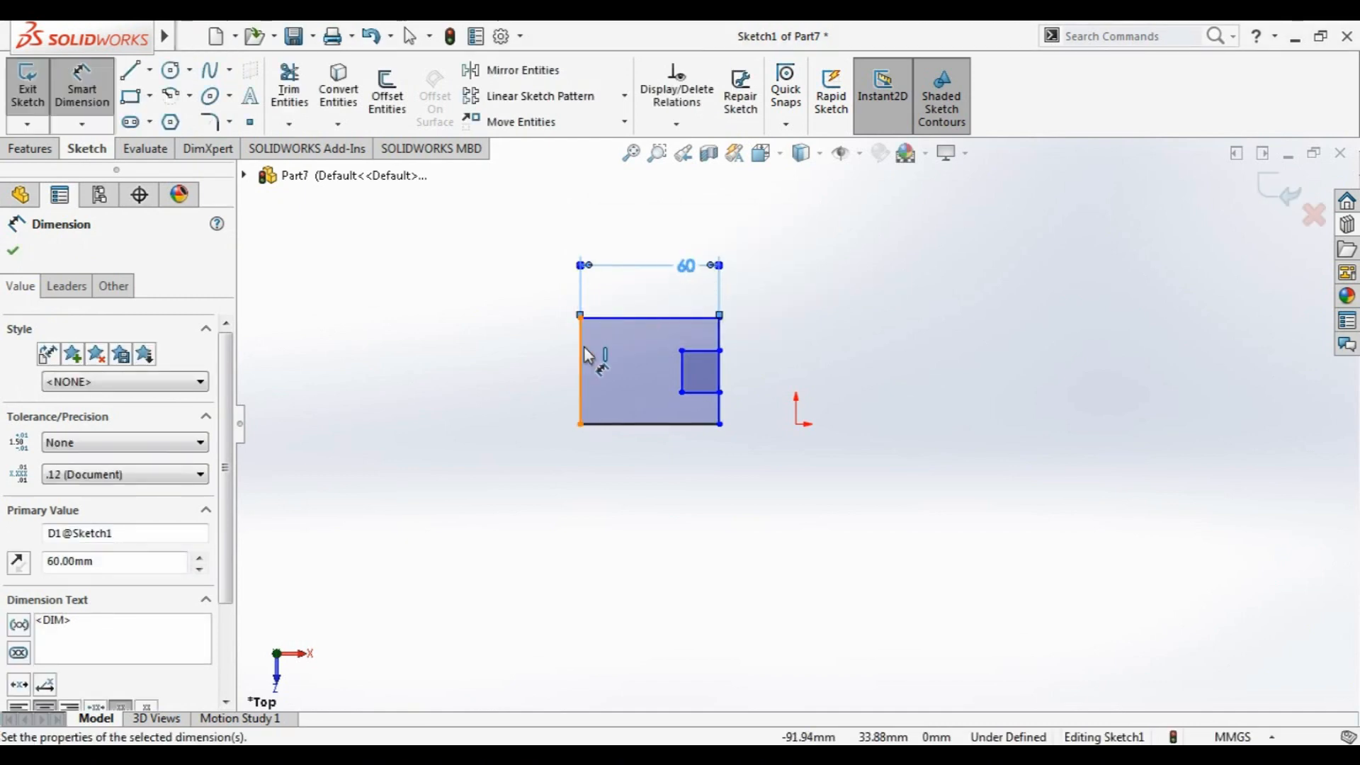
Set the distance between the outer rectangle's upper and lower edges to 40 mm
left_click(692, 316)
left_click(703, 424)
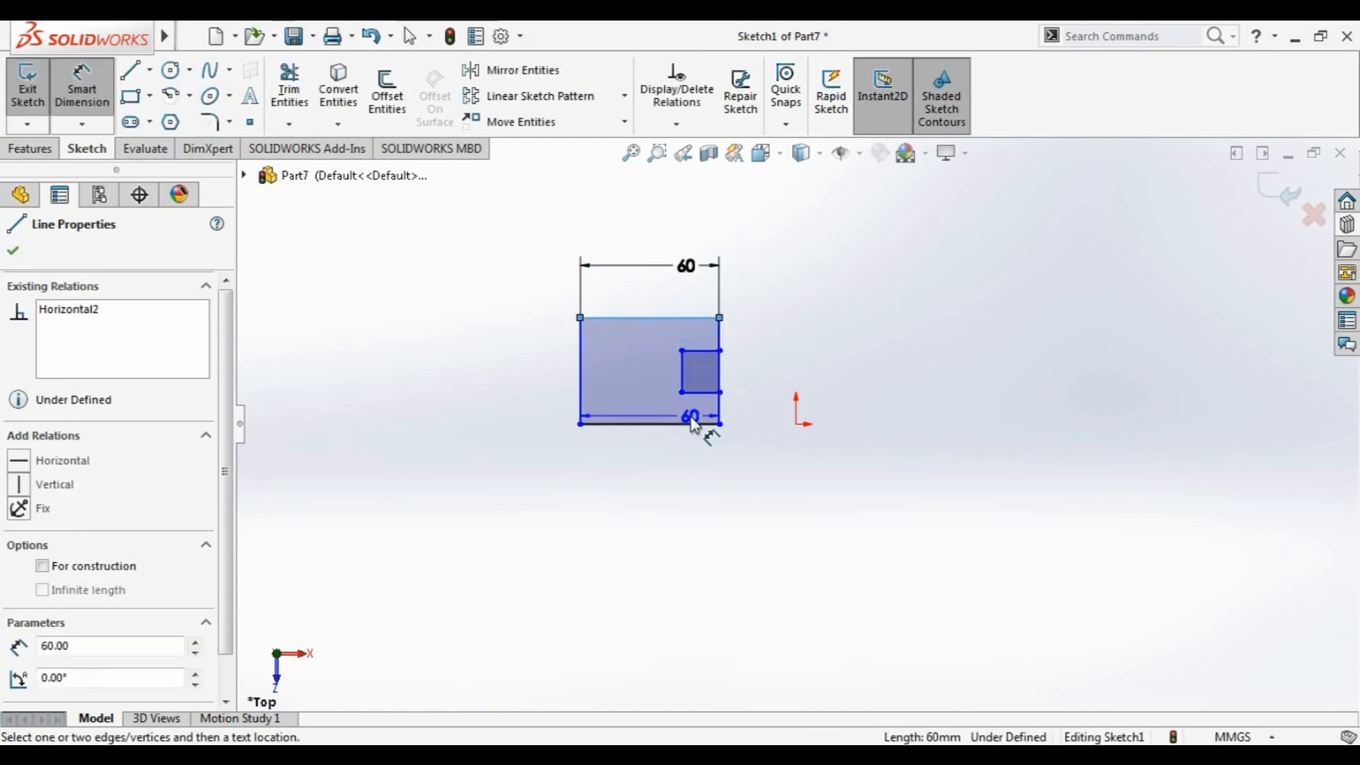
left_click(764, 395)
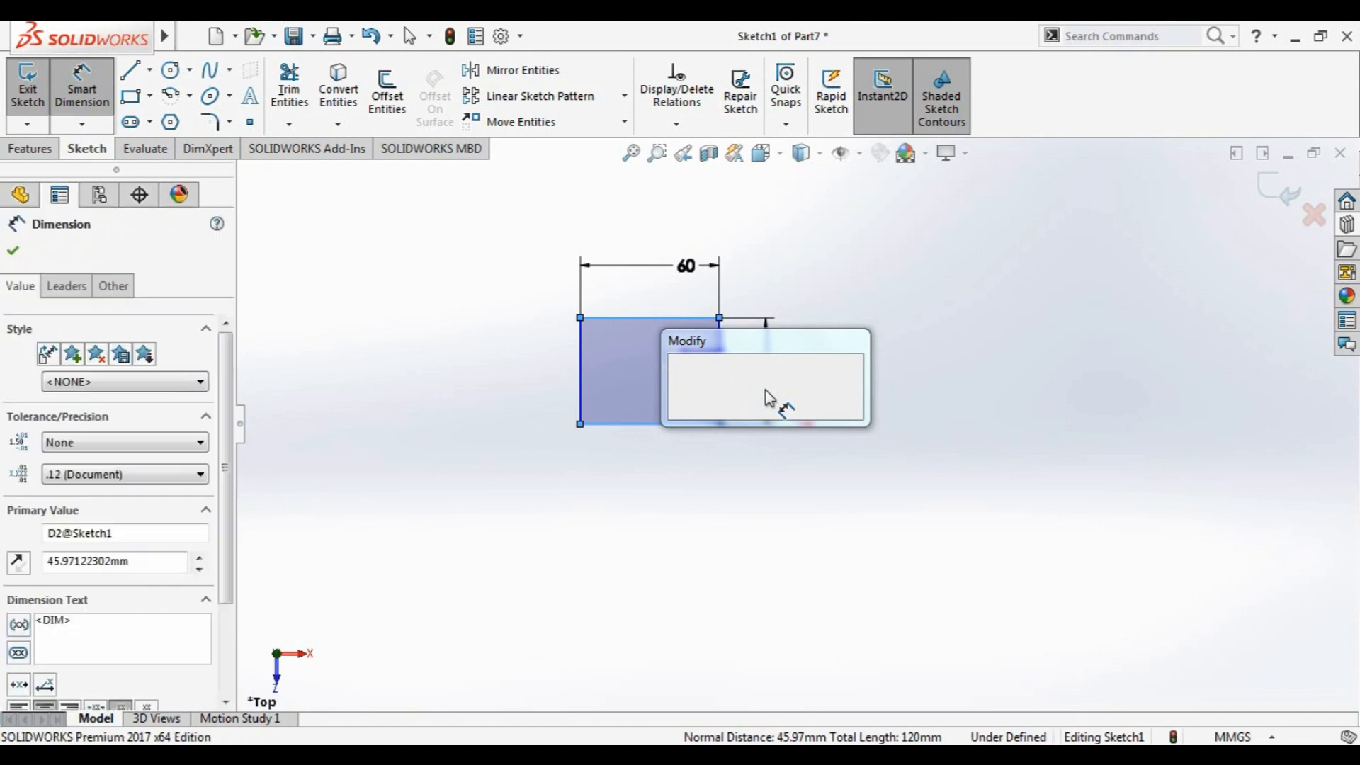
type("40")
key("Return")
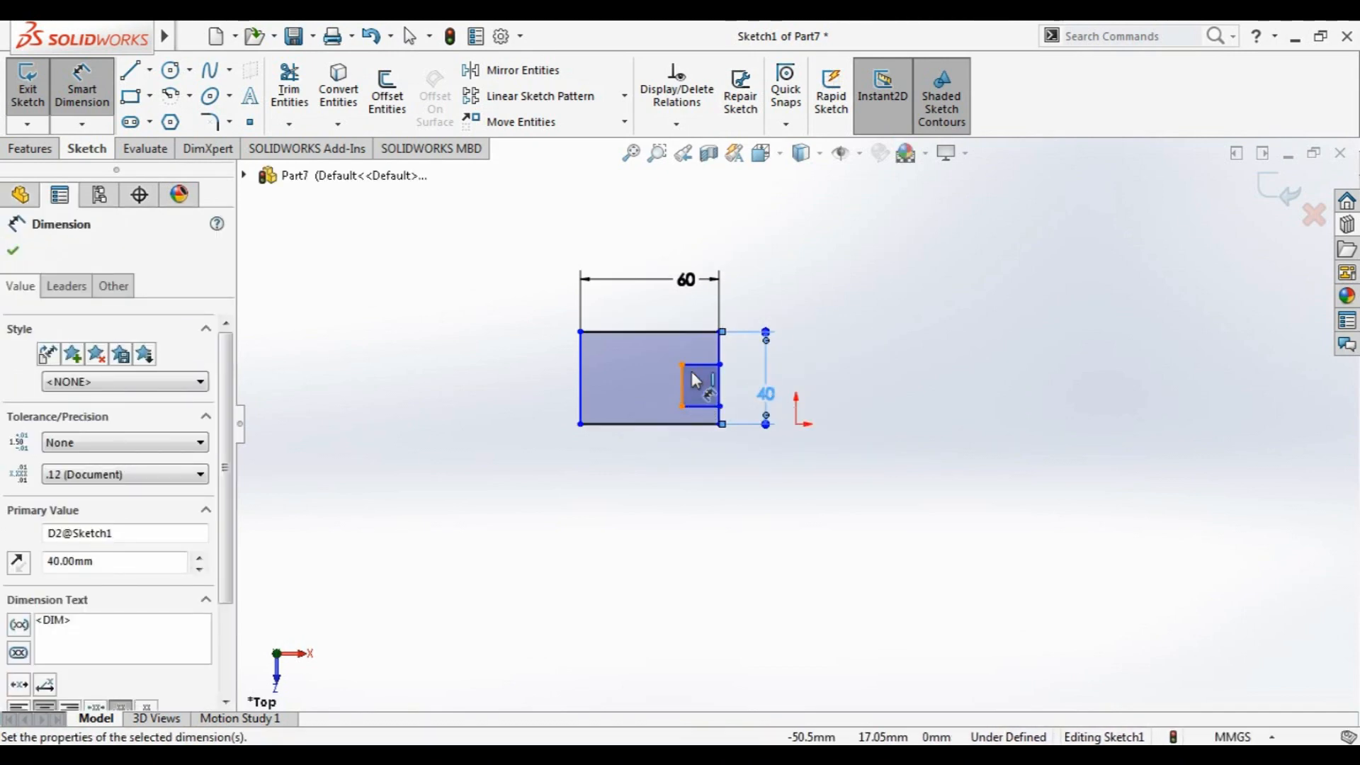
Set the distance between the upper edges of the inner and outer rectangles to 10 mm
left_click(713, 366)
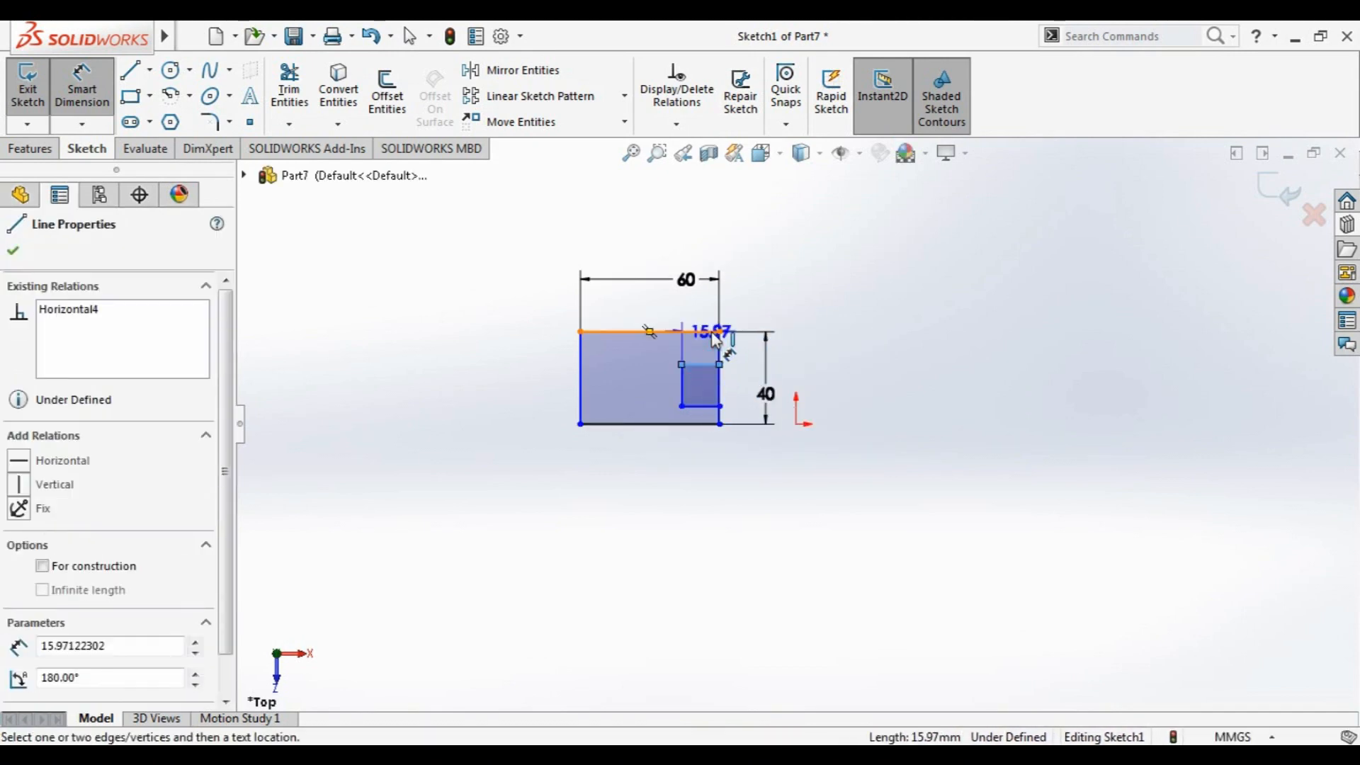
left_click(708, 331)
left_click(735, 354)
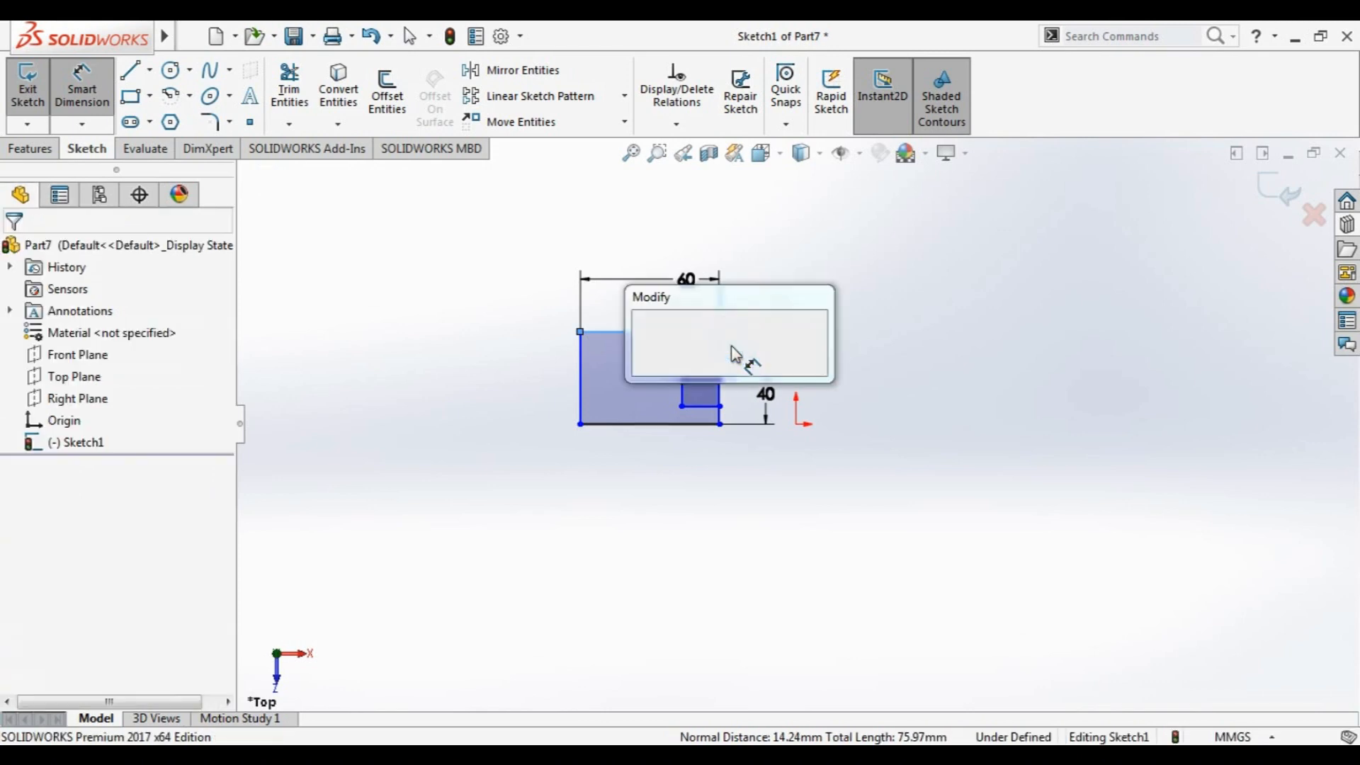
type("10")
key("Return")
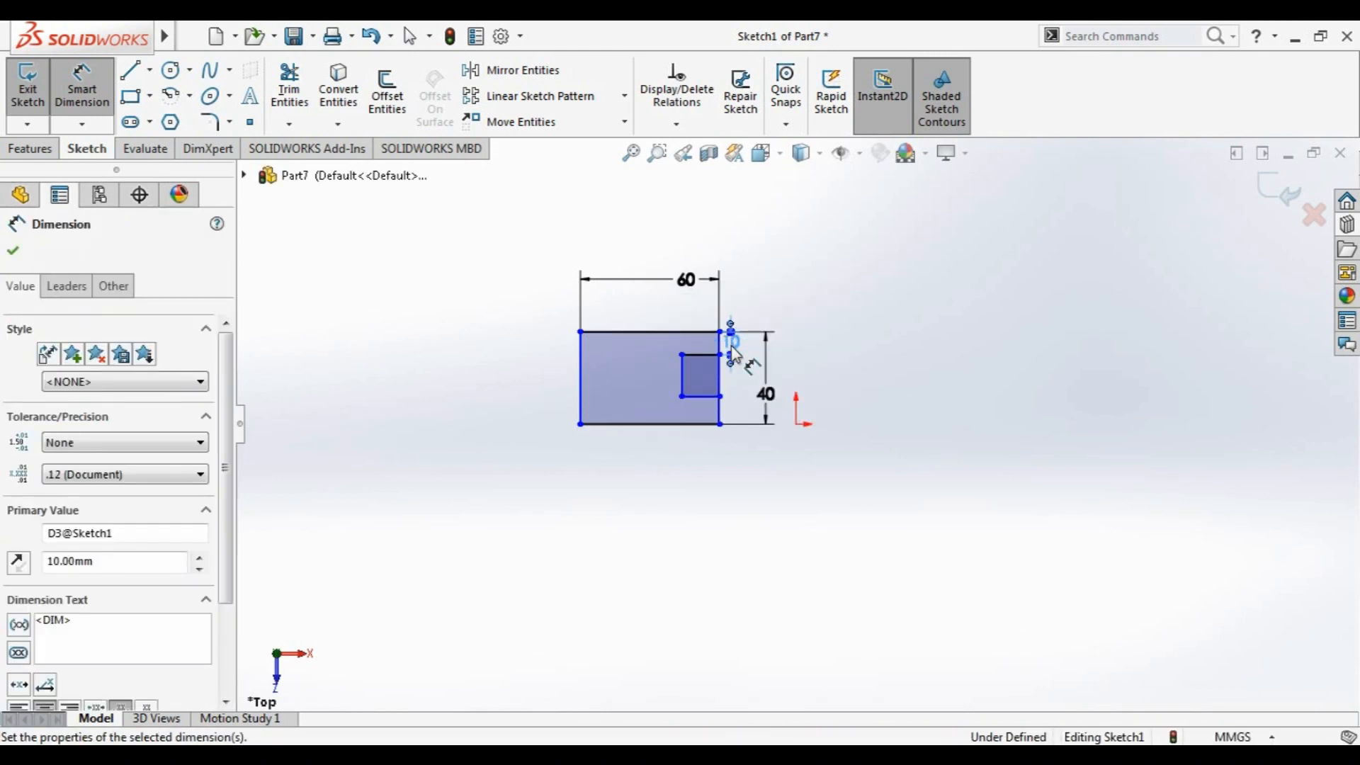
Dimension the inner rectangle to 20 mm high and 20 mm wide
left_click(682, 370)
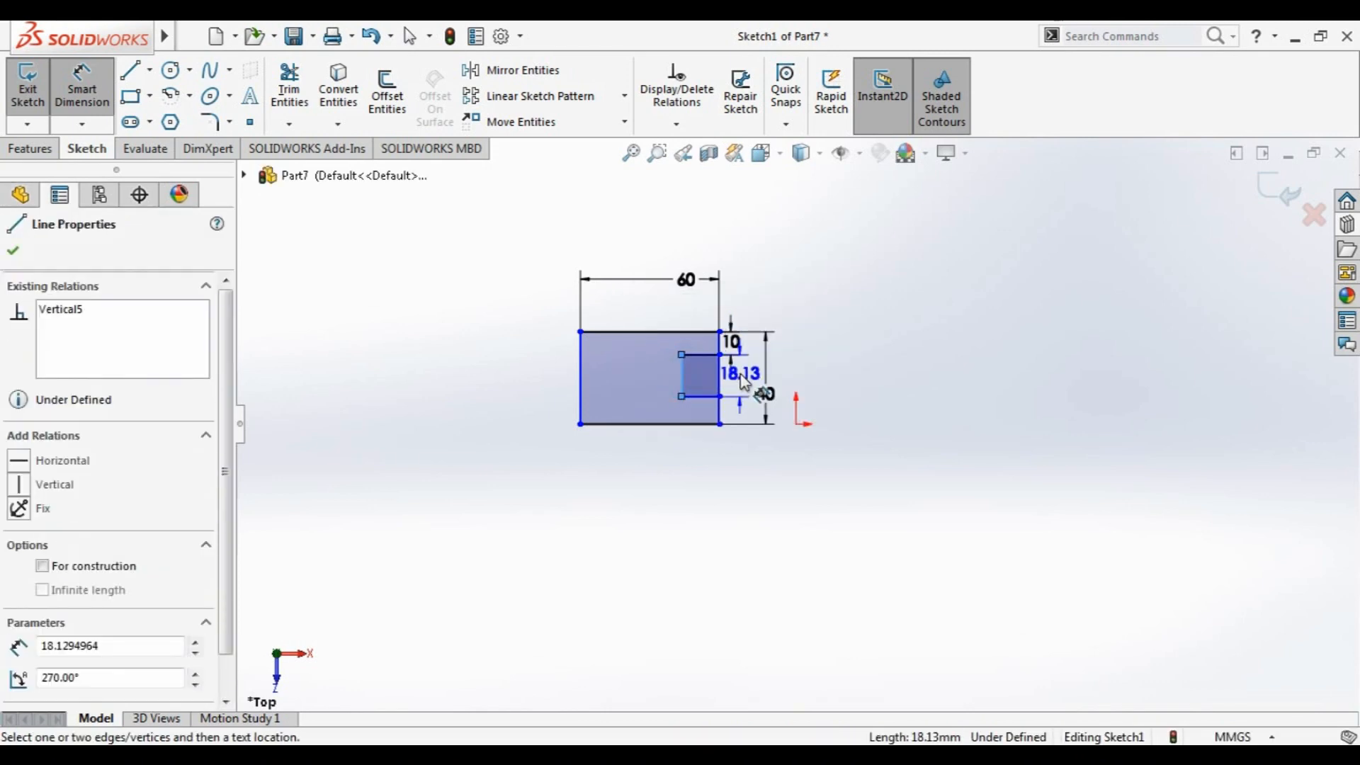
left_click(751, 372)
type("20")
key("Return")
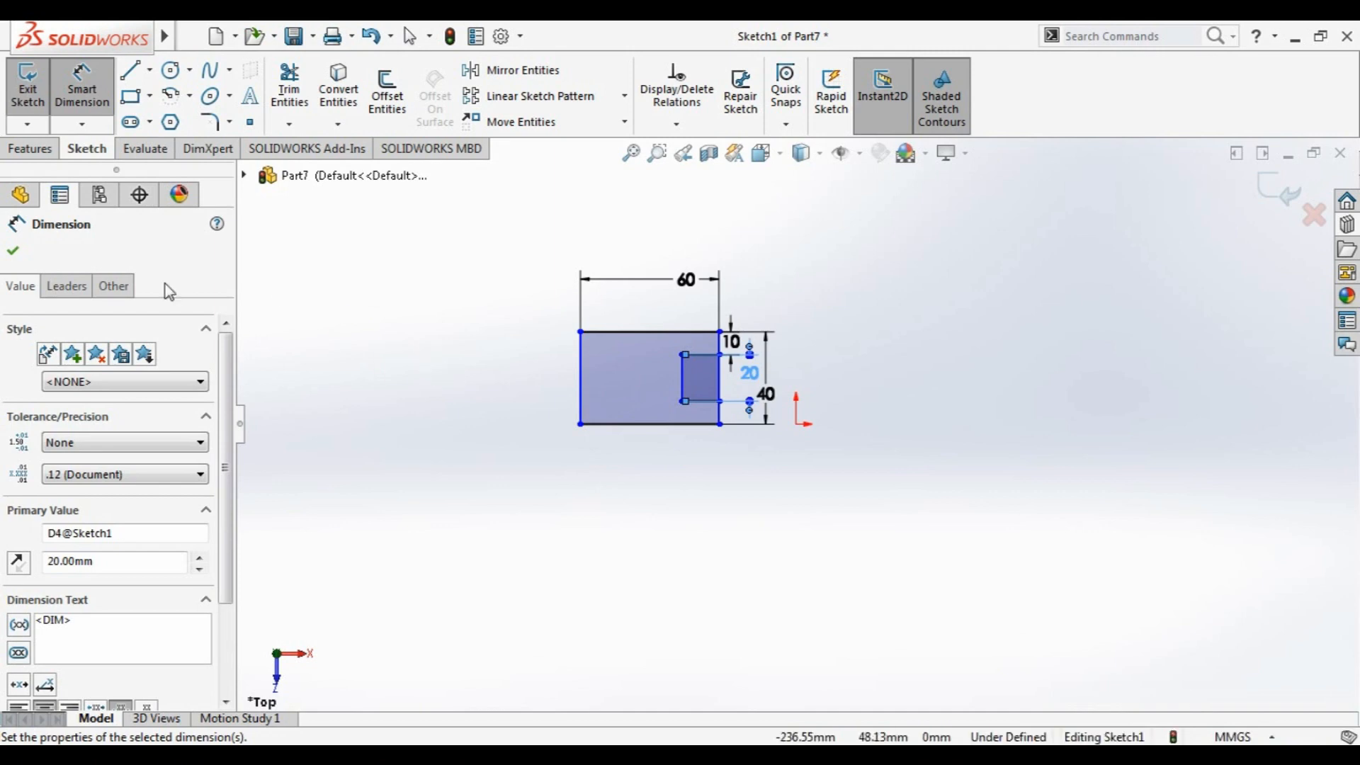
left_click(702, 355)
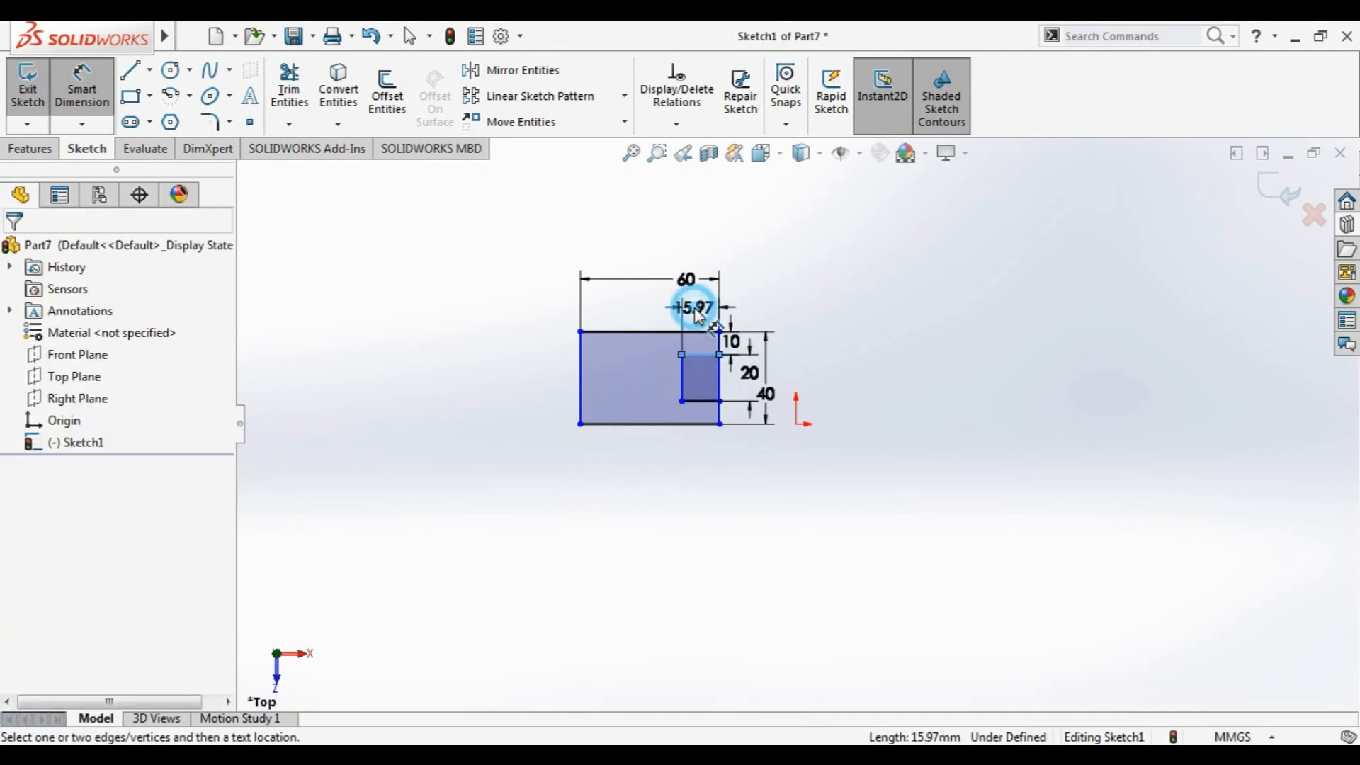
left_click(694, 309)
type("20")
key("Return")
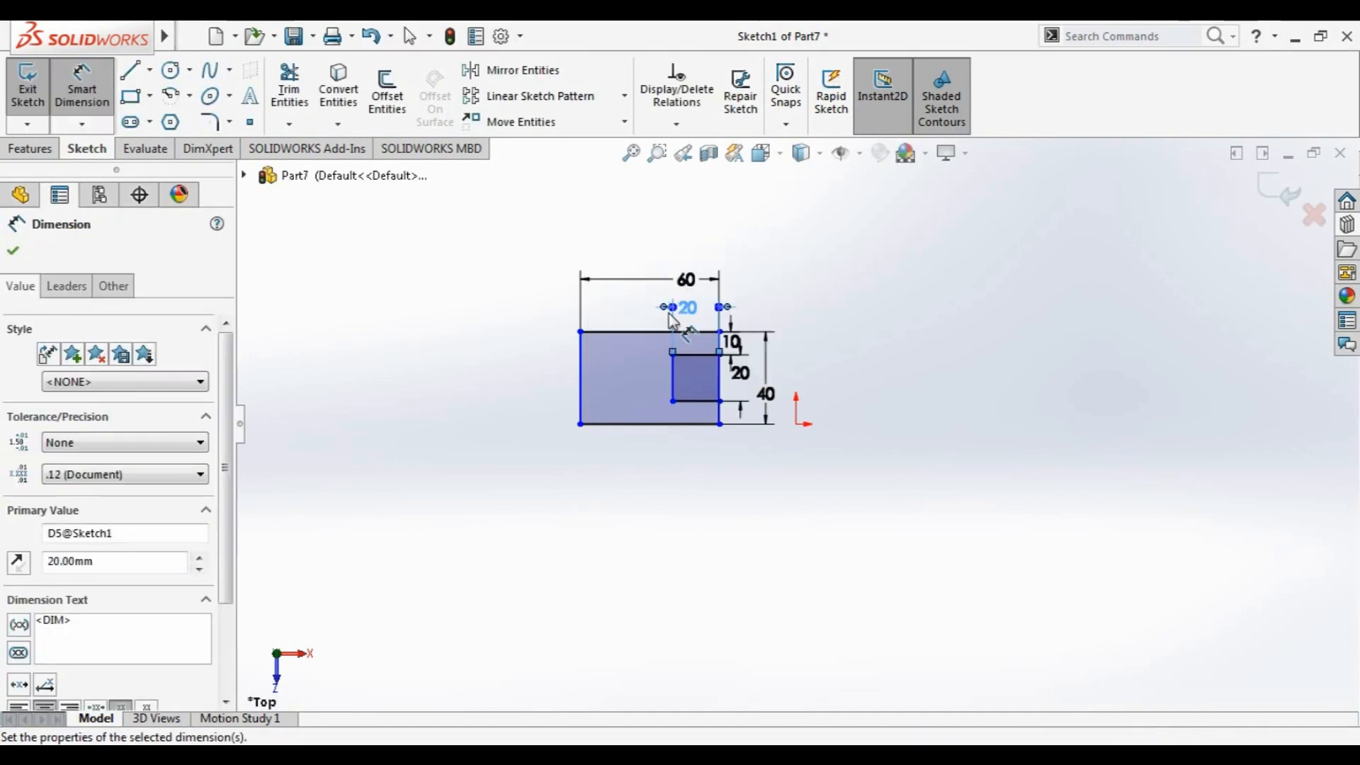
left_click(13, 250)
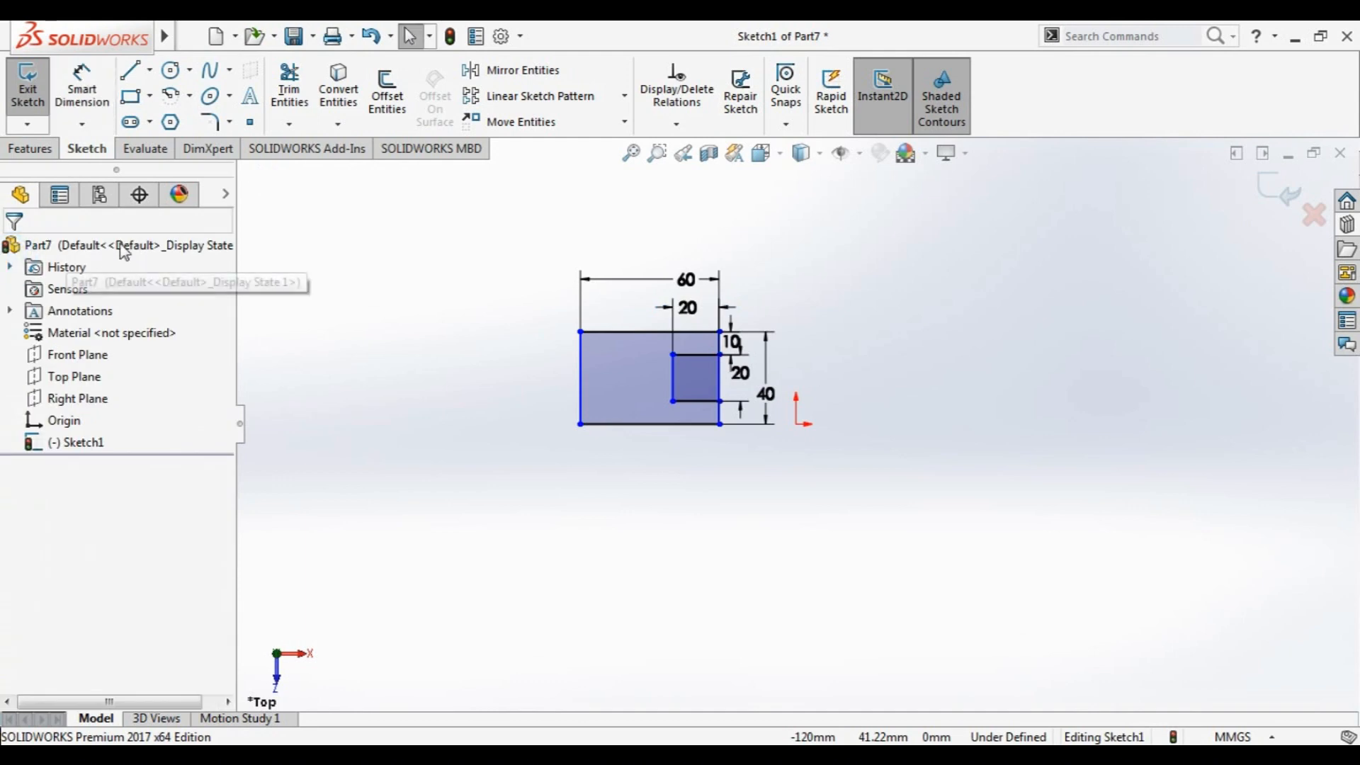
Draw a horizontal centerline across the middle of the outer rectangle, extending past both of its sides
left_click(141, 71)
left_click(149, 70)
left_click(170, 116)
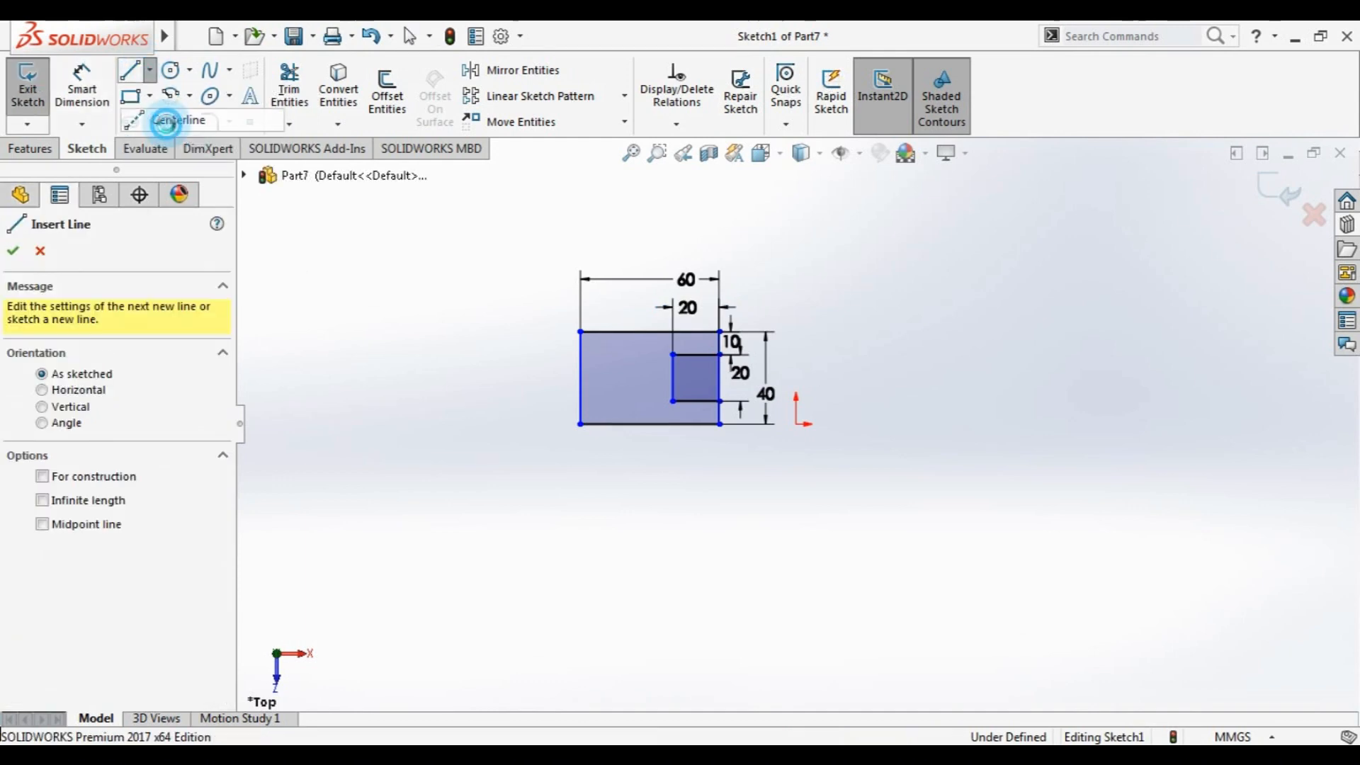
left_click(547, 376)
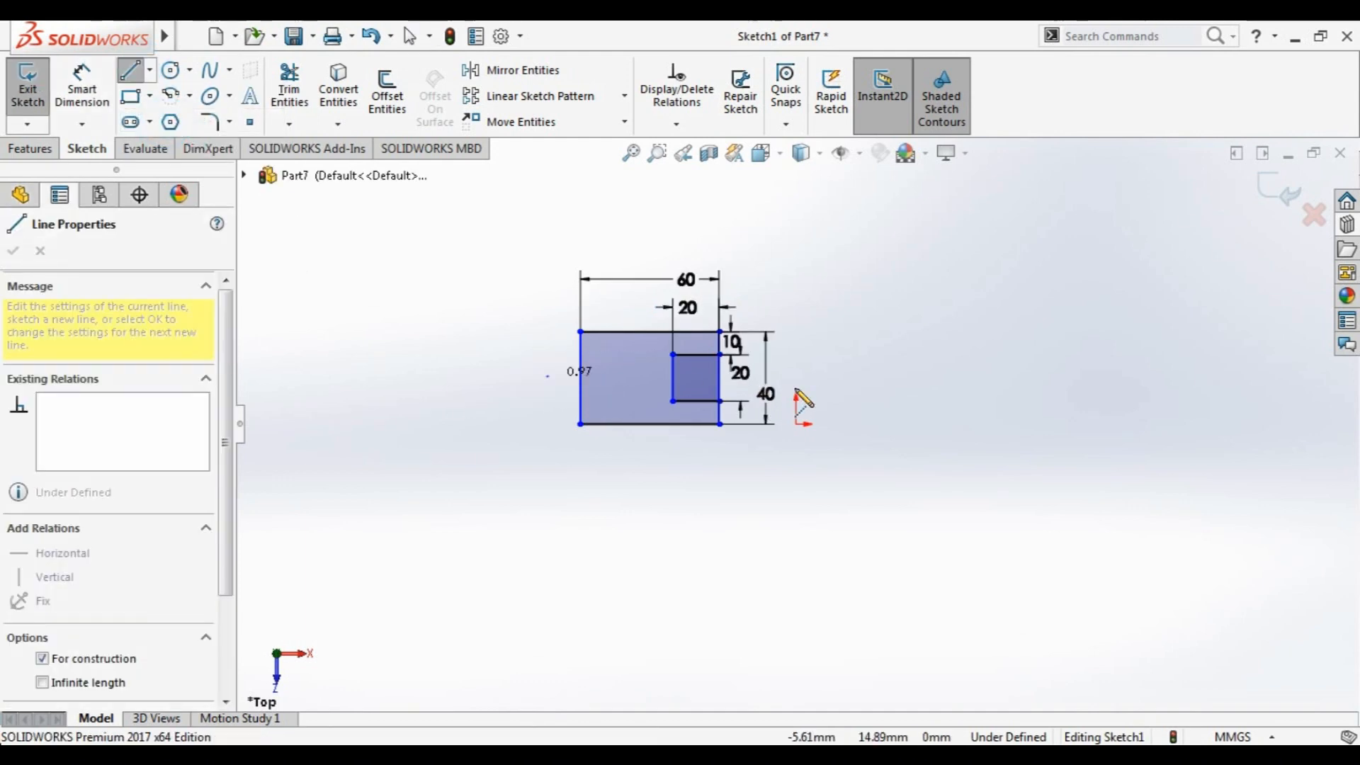
left_click(812, 376)
Set the distance between the centerline and the outer rectangle's upper edge to 20 mm
left_click(84, 95)
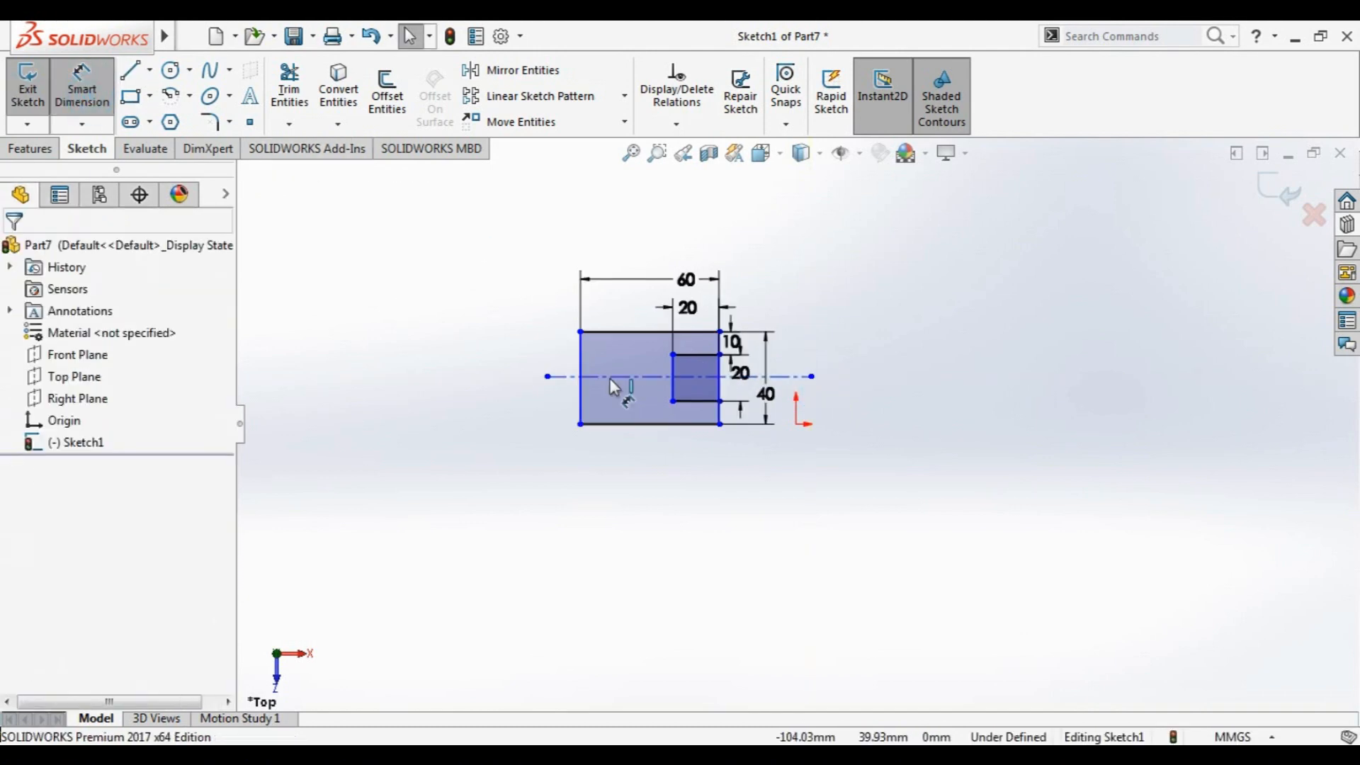
left_click(609, 331)
left_click(437, 330)
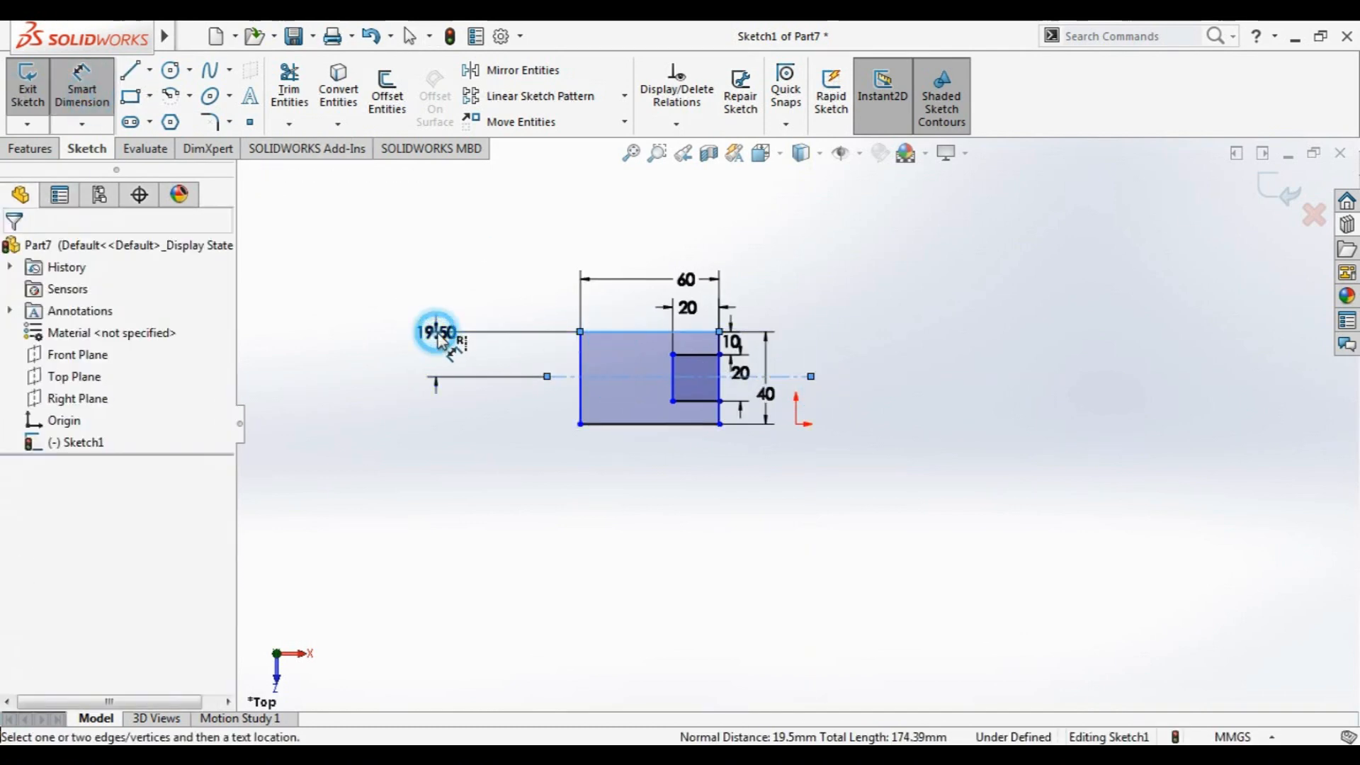
key("Return")
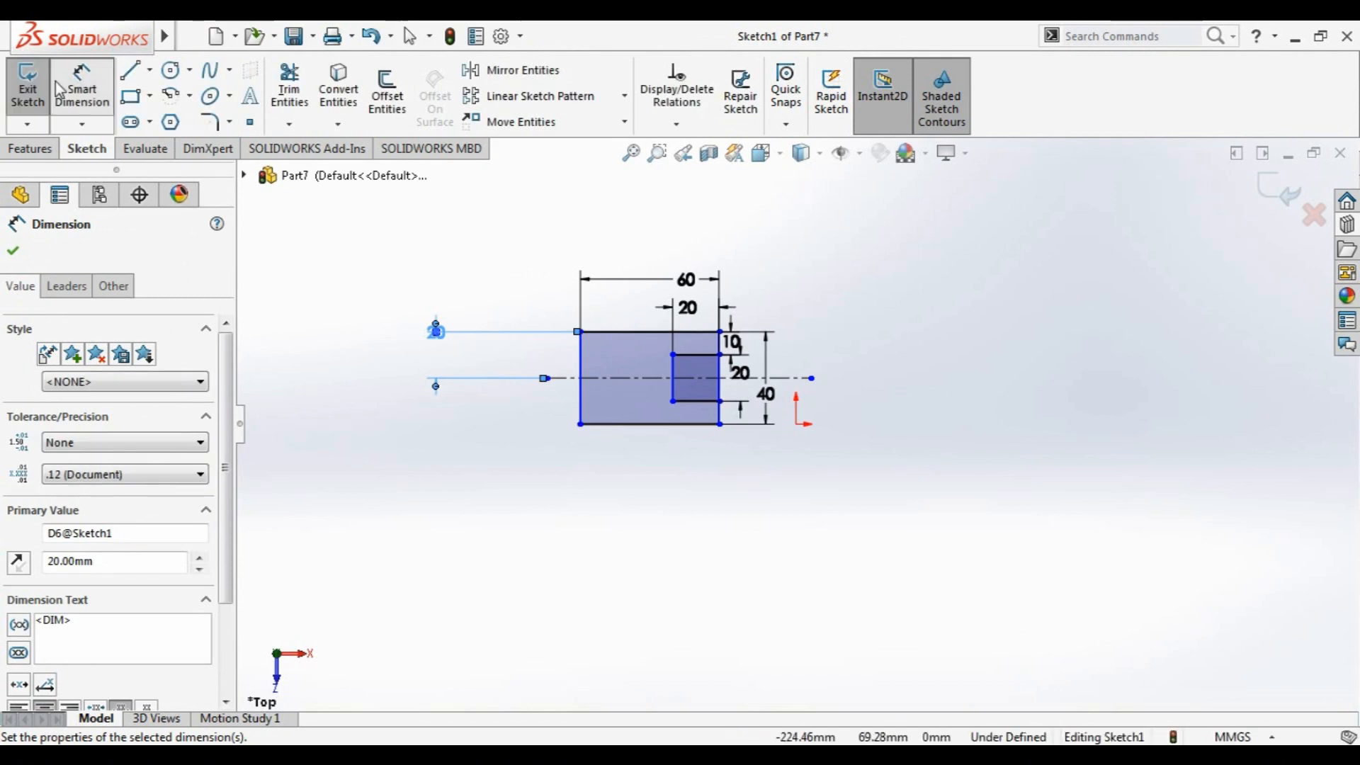
Sketch a circle about 13 mm in diameter, centered on the centerline near the outer rectangle's left edge
left_click(170, 70)
left_click(606, 377)
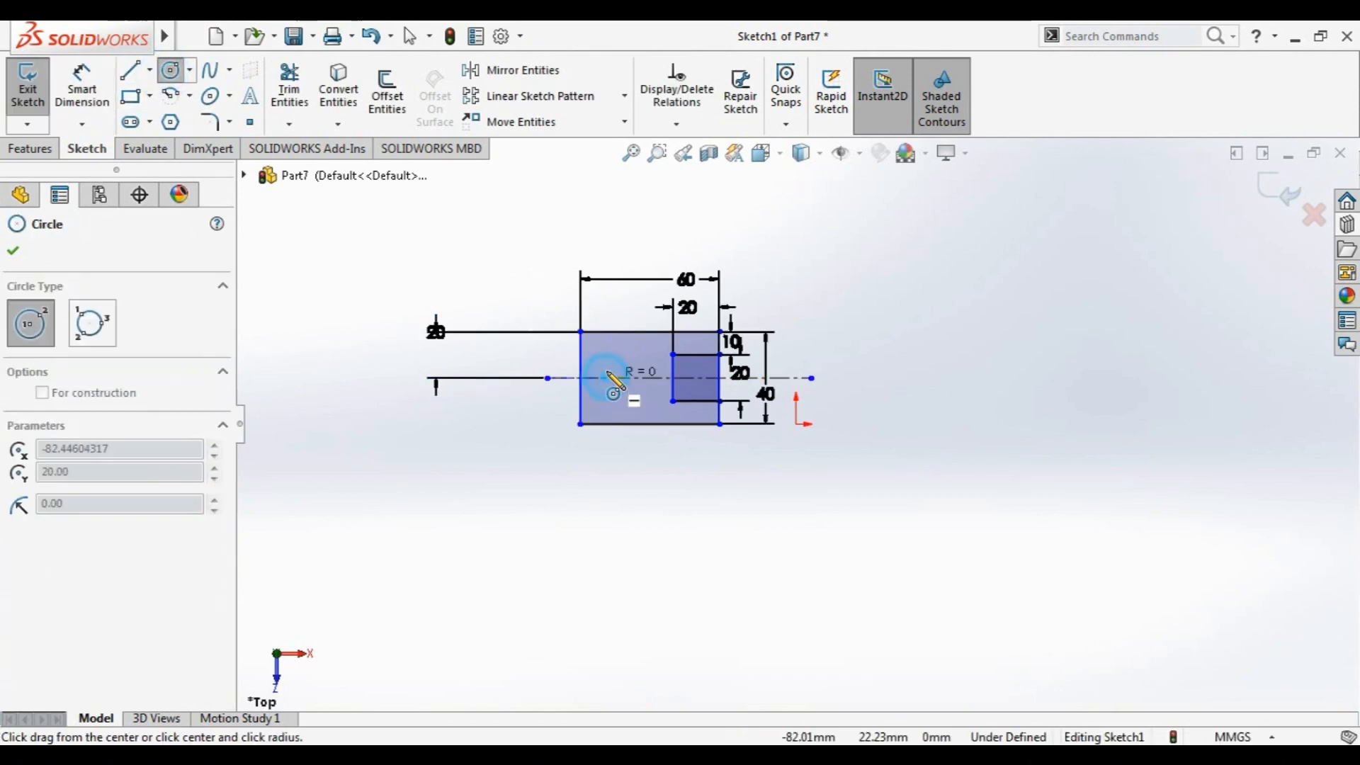
left_click(616, 374)
key("Escape")
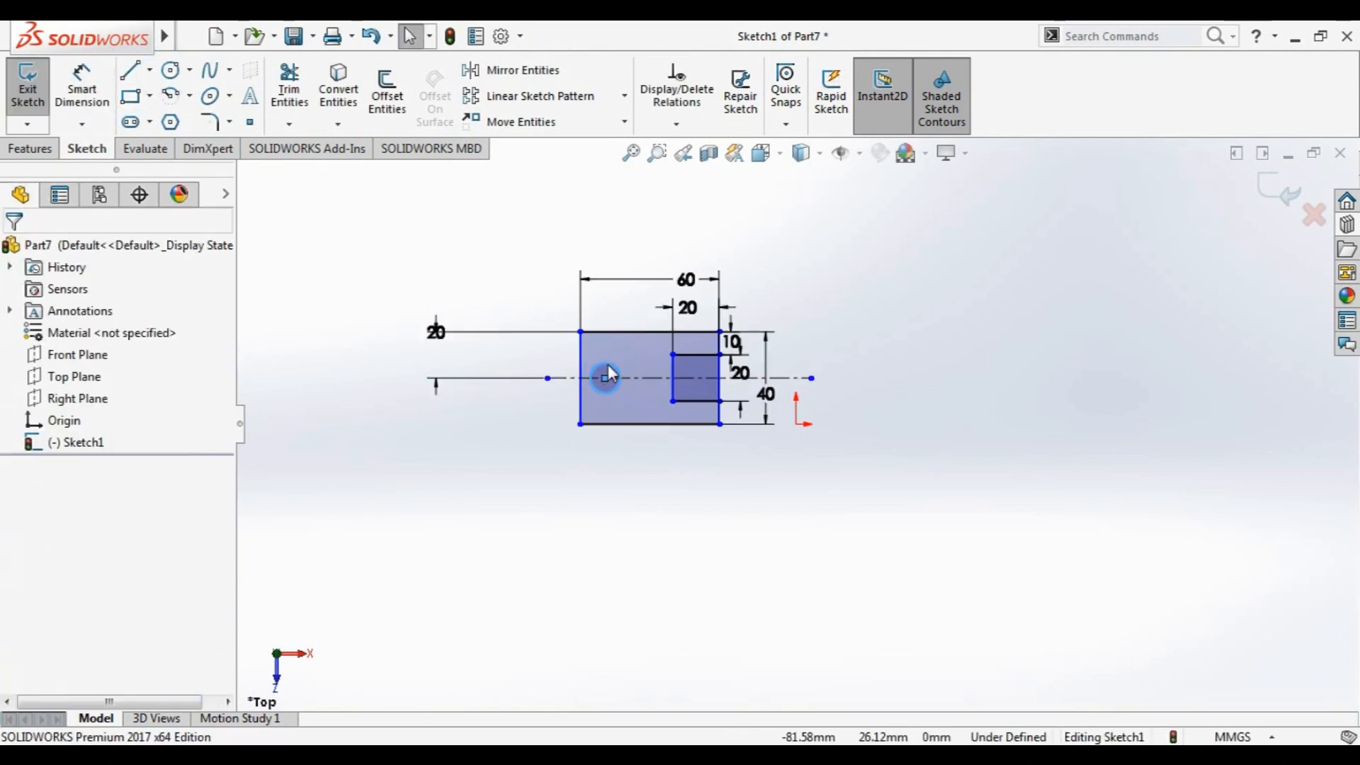
Set the circle's diameter to 15 mm
left_click(82, 89)
left_click(600, 364)
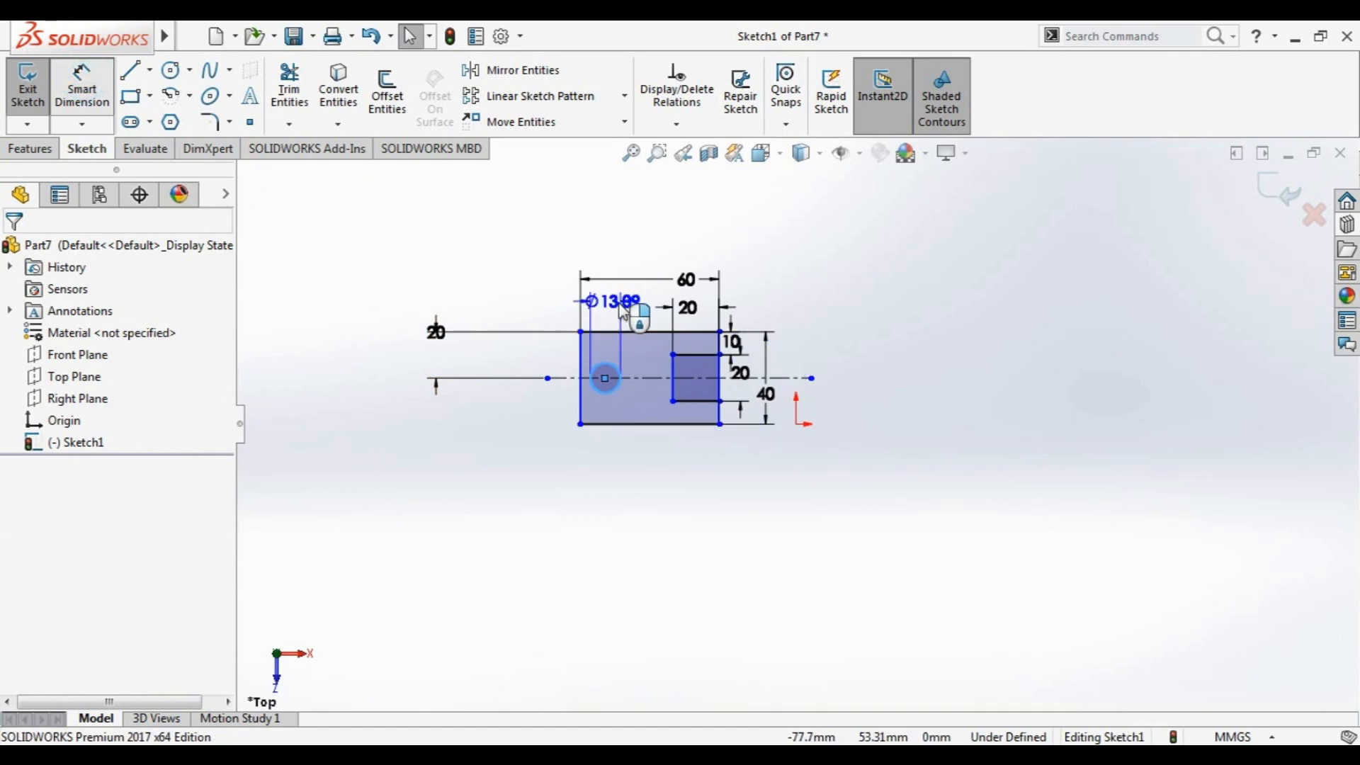
left_click(621, 309)
type("15")
key("Return")
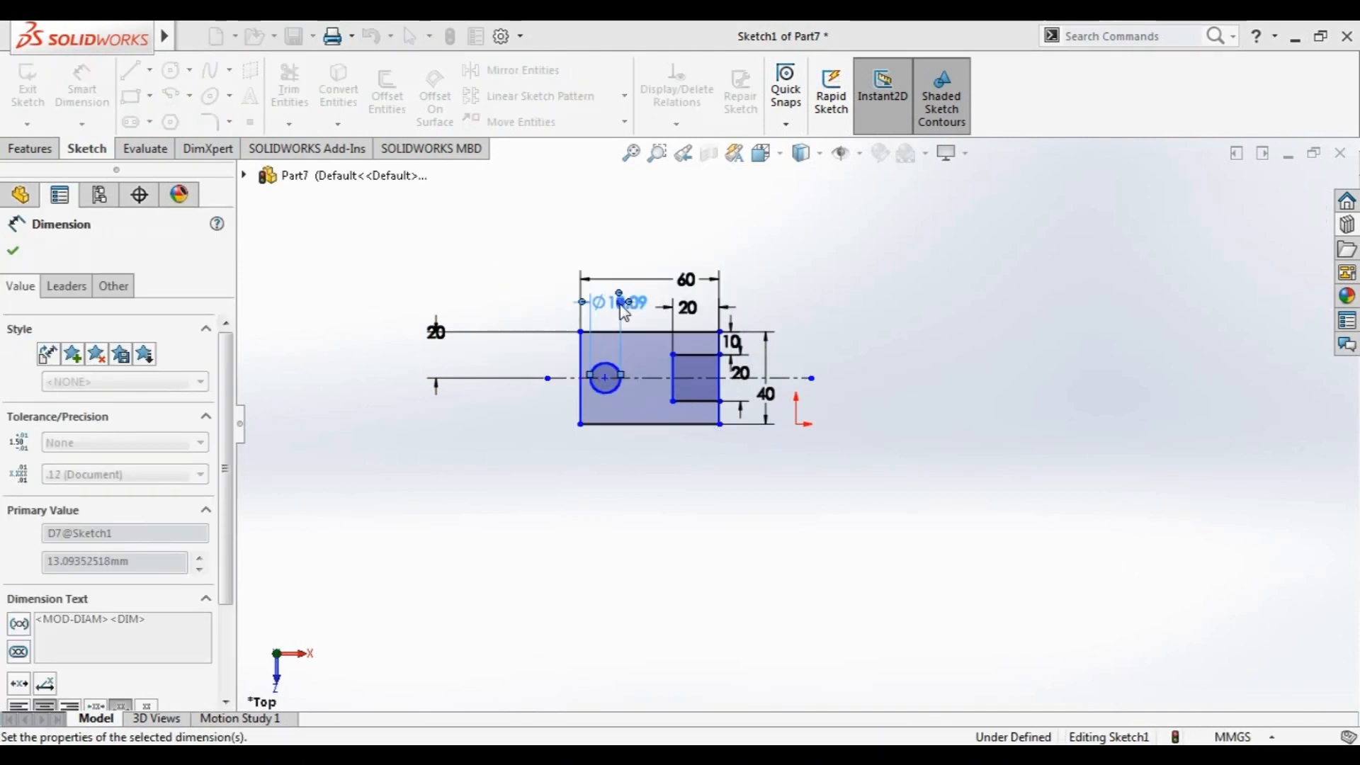
Set the distance between the circle's center and the outer rectangle's left edge to 15 mm
scroll(571, 384, "down", 2)
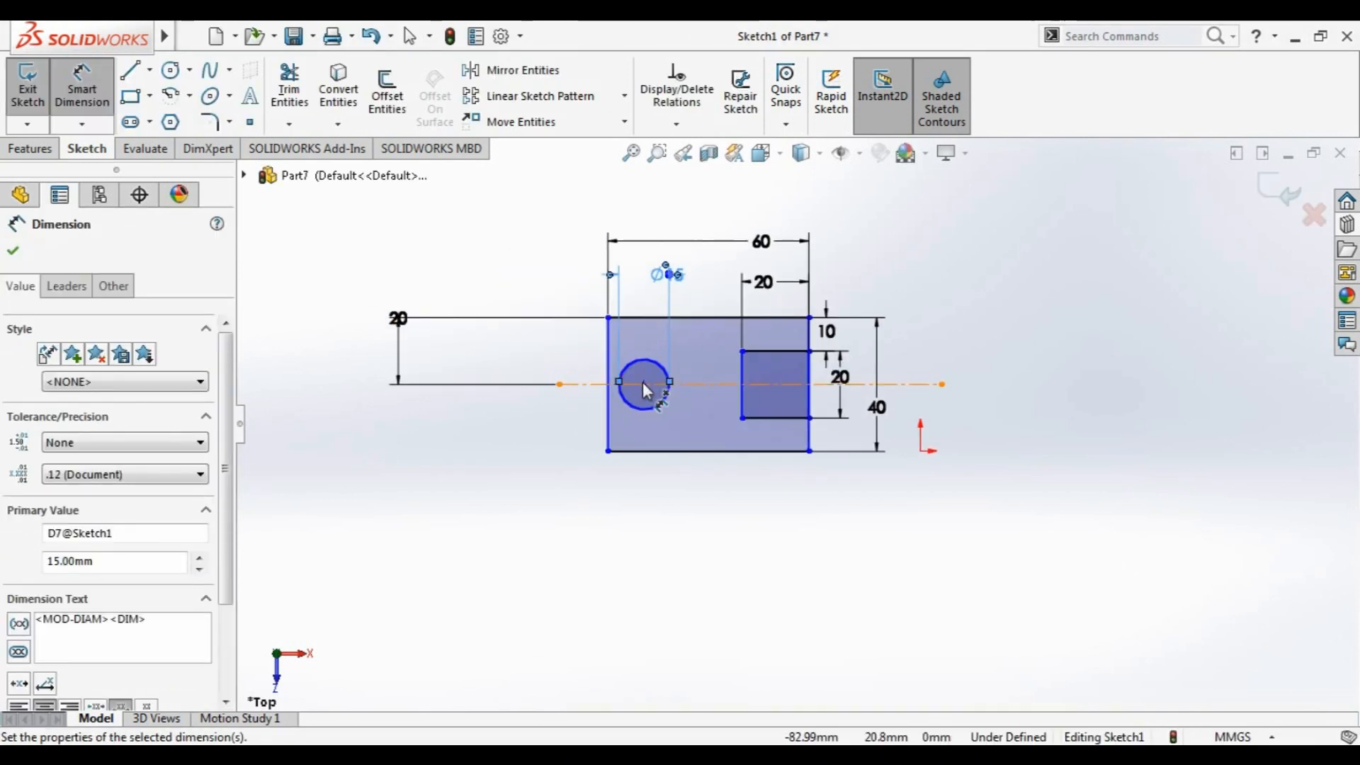
left_click(642, 386)
left_click(607, 389)
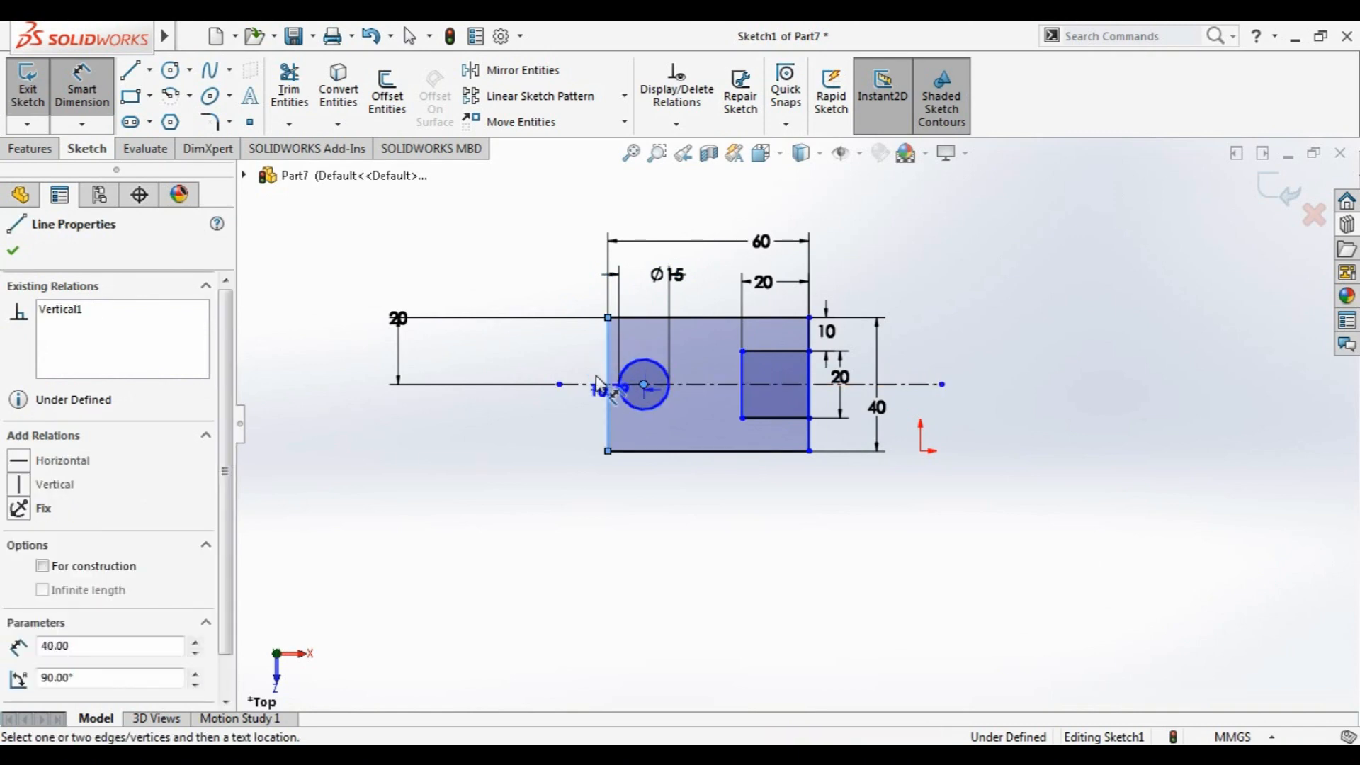
left_click(577, 283)
key("Return")
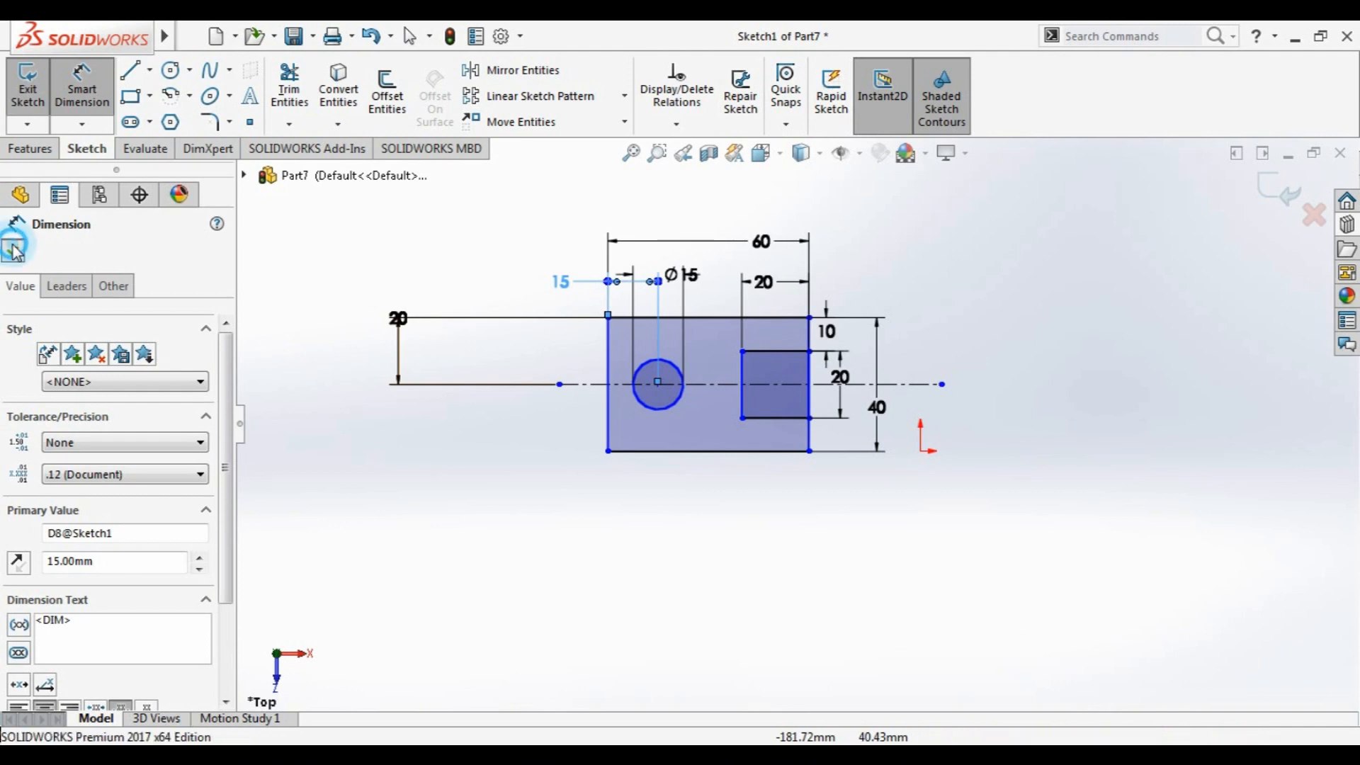
left_click(13, 246)
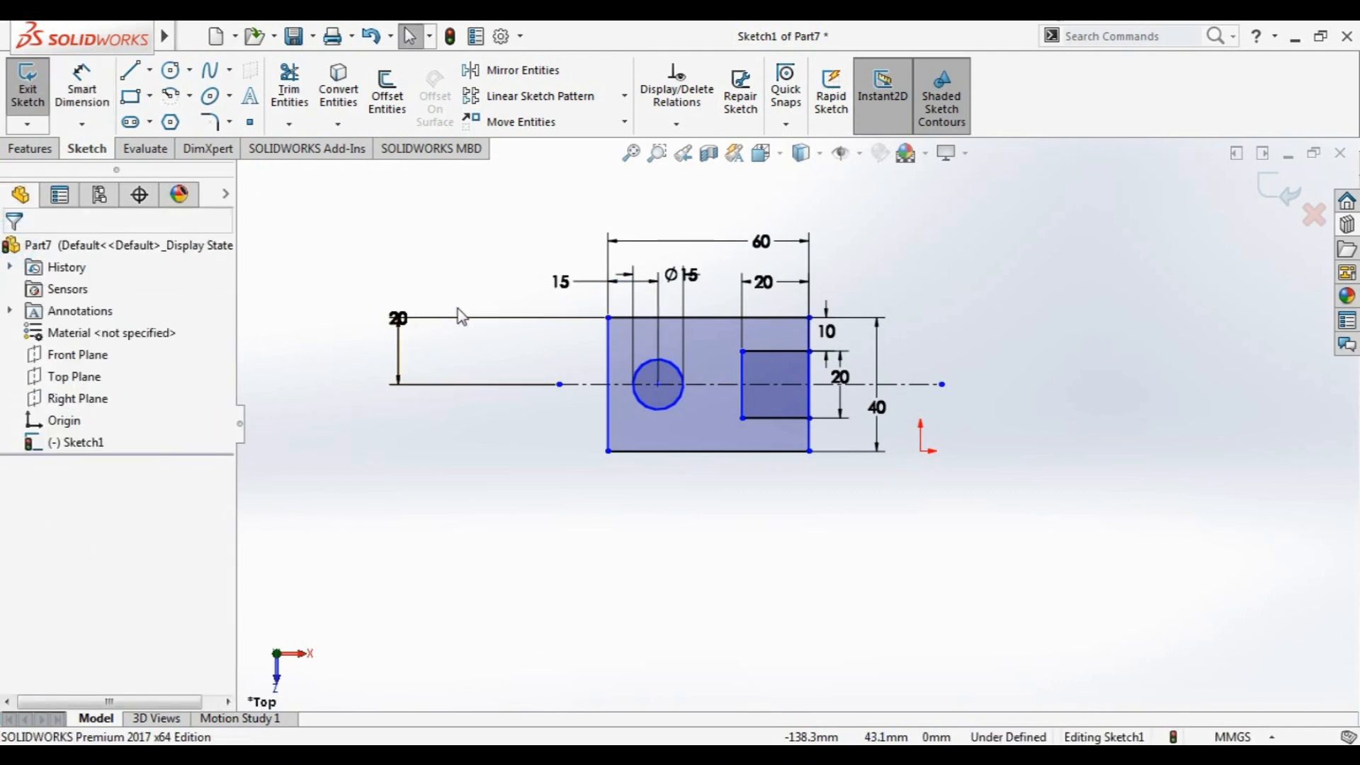
Extrude all the sketch's regions except the 15 mm circle as a blind boss 15 mm deep
left_click(32, 149)
left_click(36, 92)
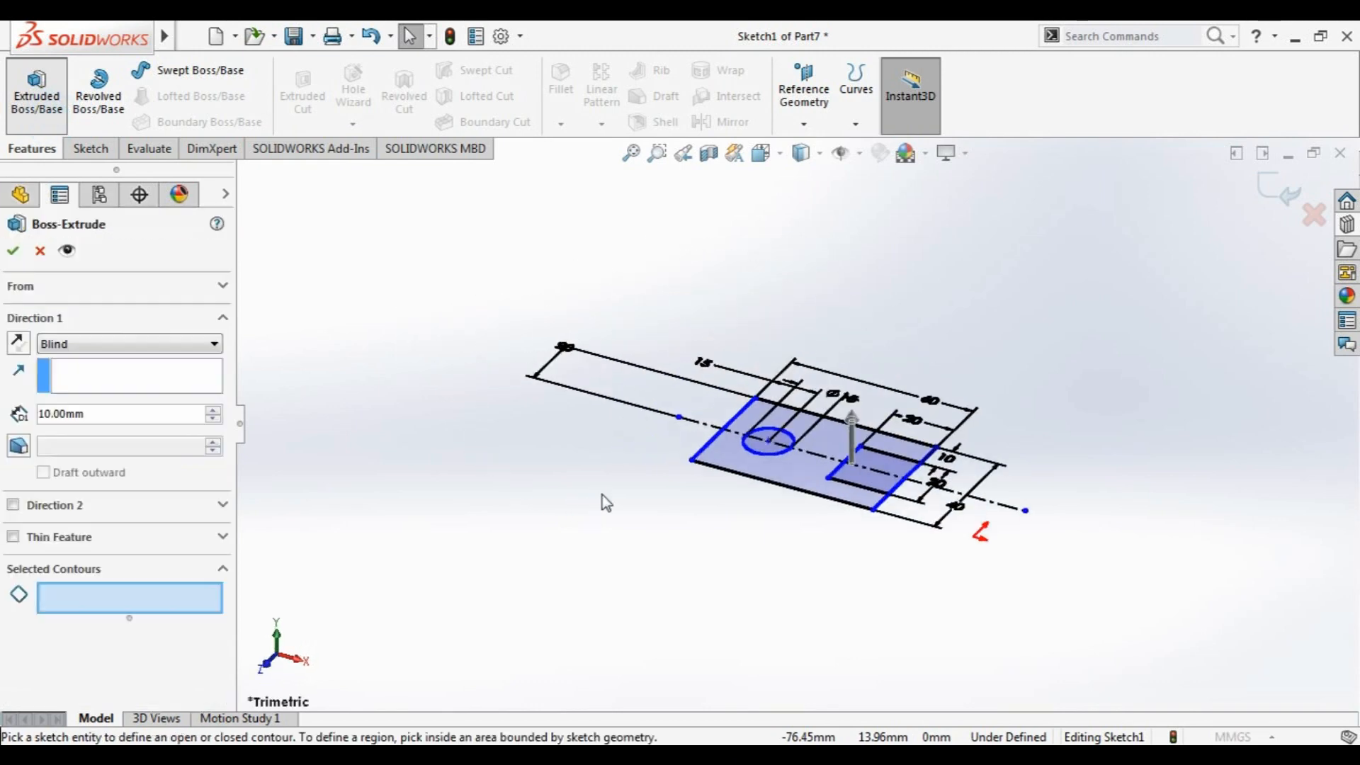
left_click(818, 469)
left_click(862, 446)
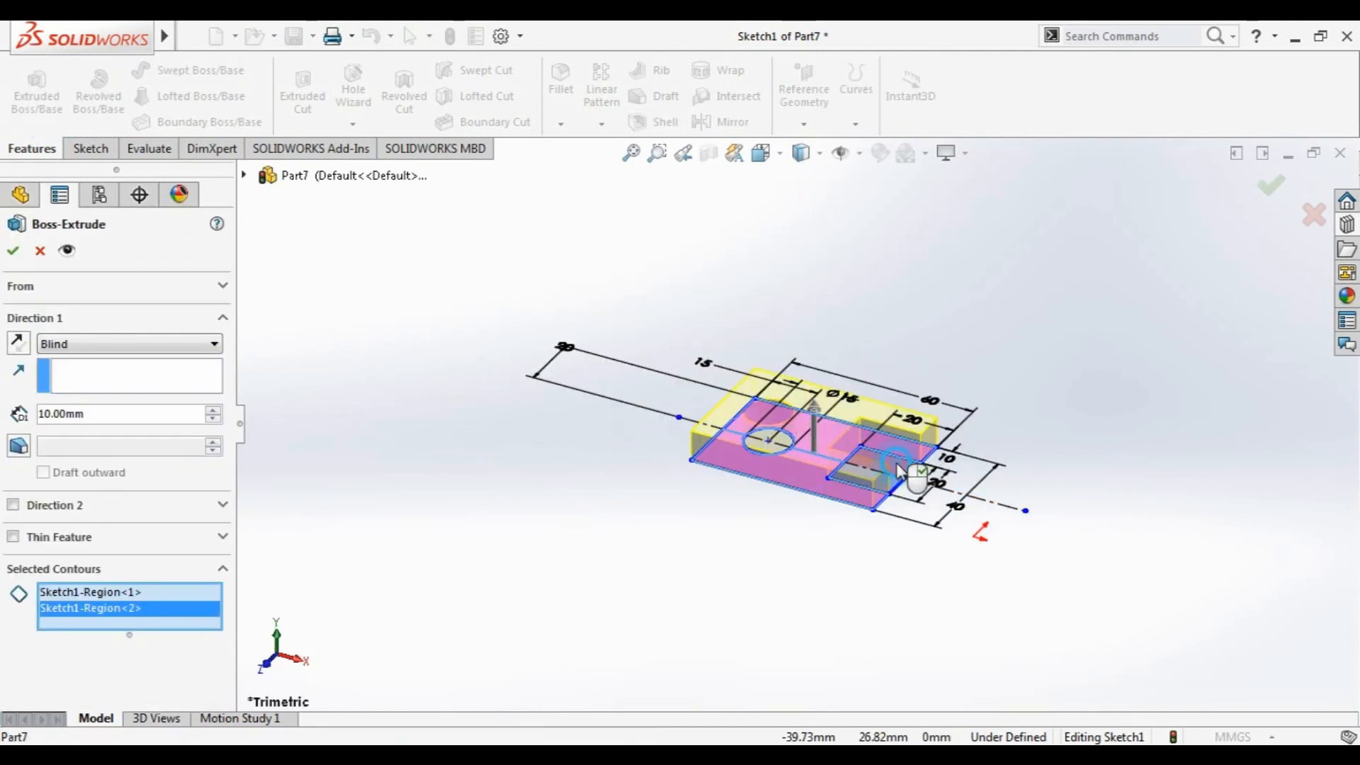
left_click(896, 472)
left_click(897, 489)
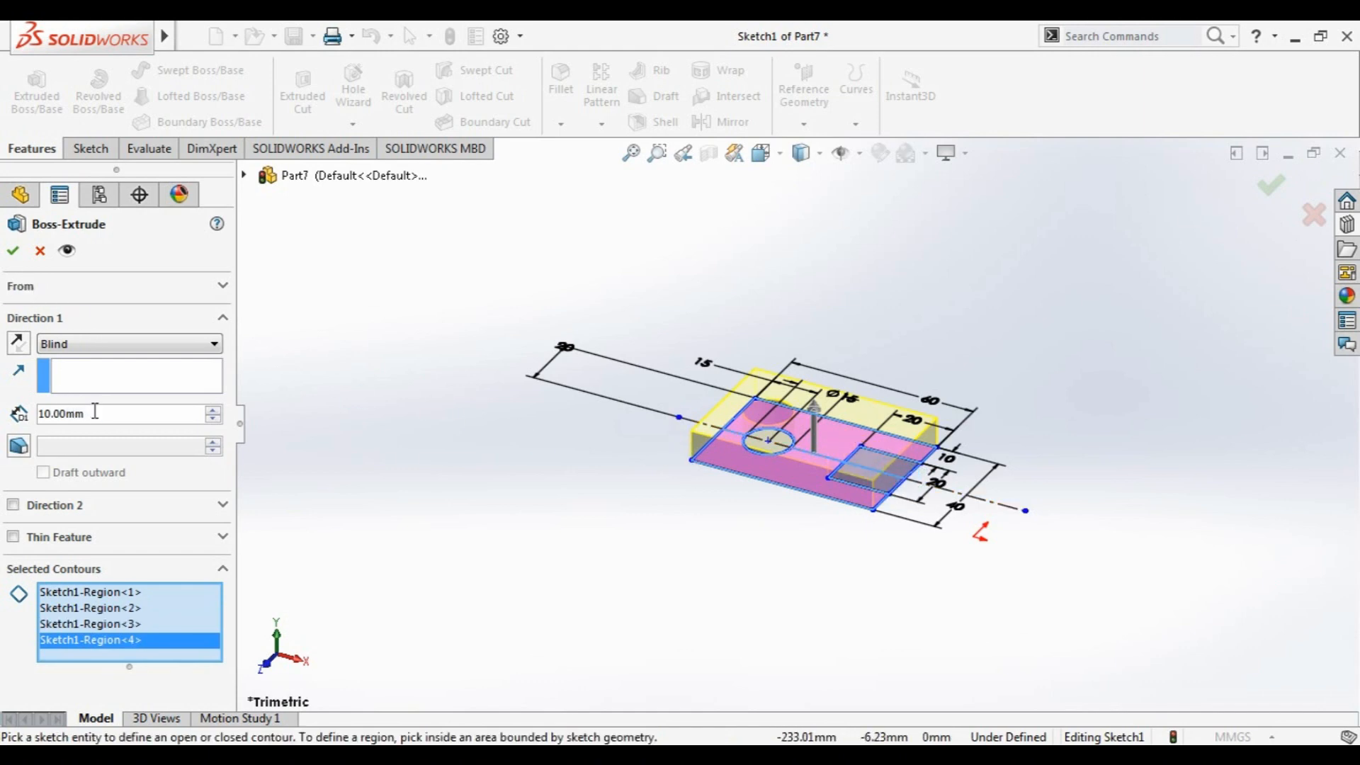
type("15")
key("Return")
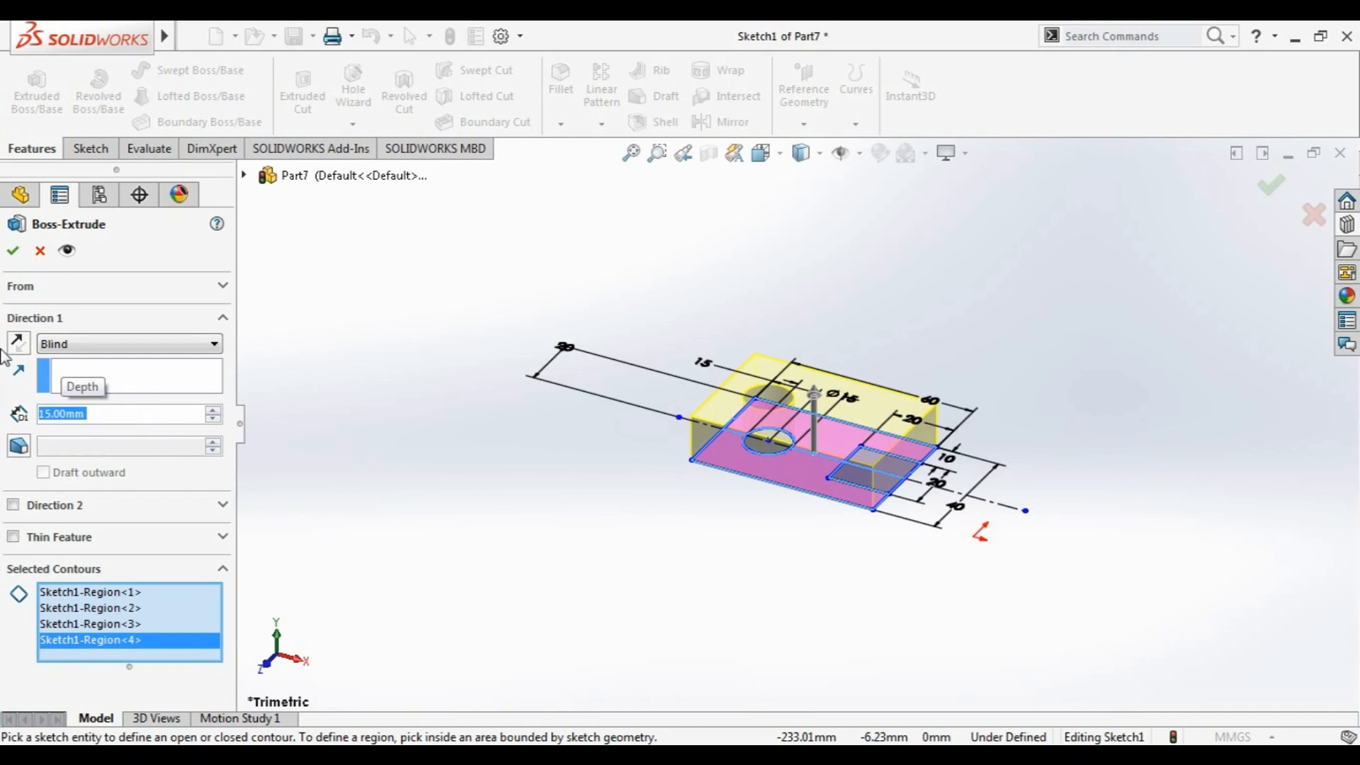
left_click(6, 257)
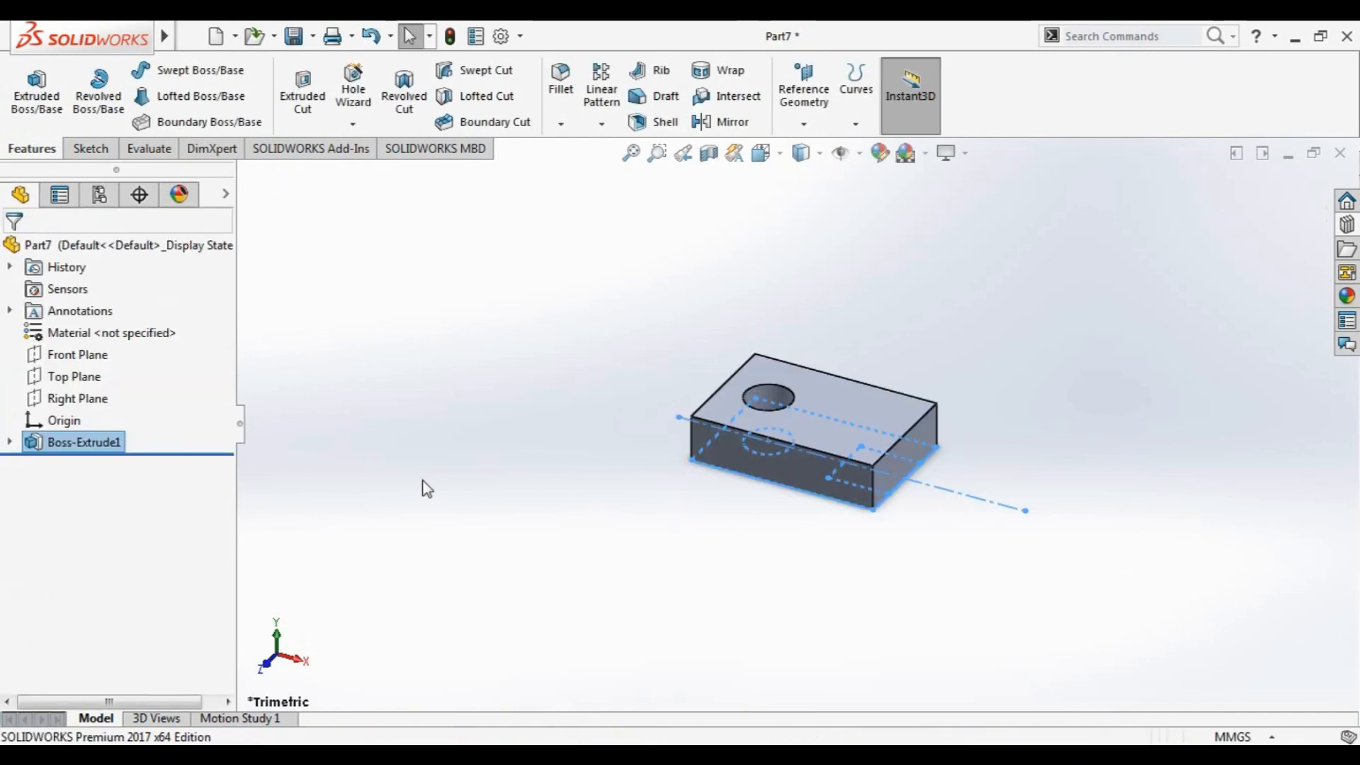
Set up a second boss extrusion from the block's base sketch, adding the 20 x 20 mm square at the right edge as contour
left_click(90, 445)
left_click(9, 442)
left_click(90, 464)
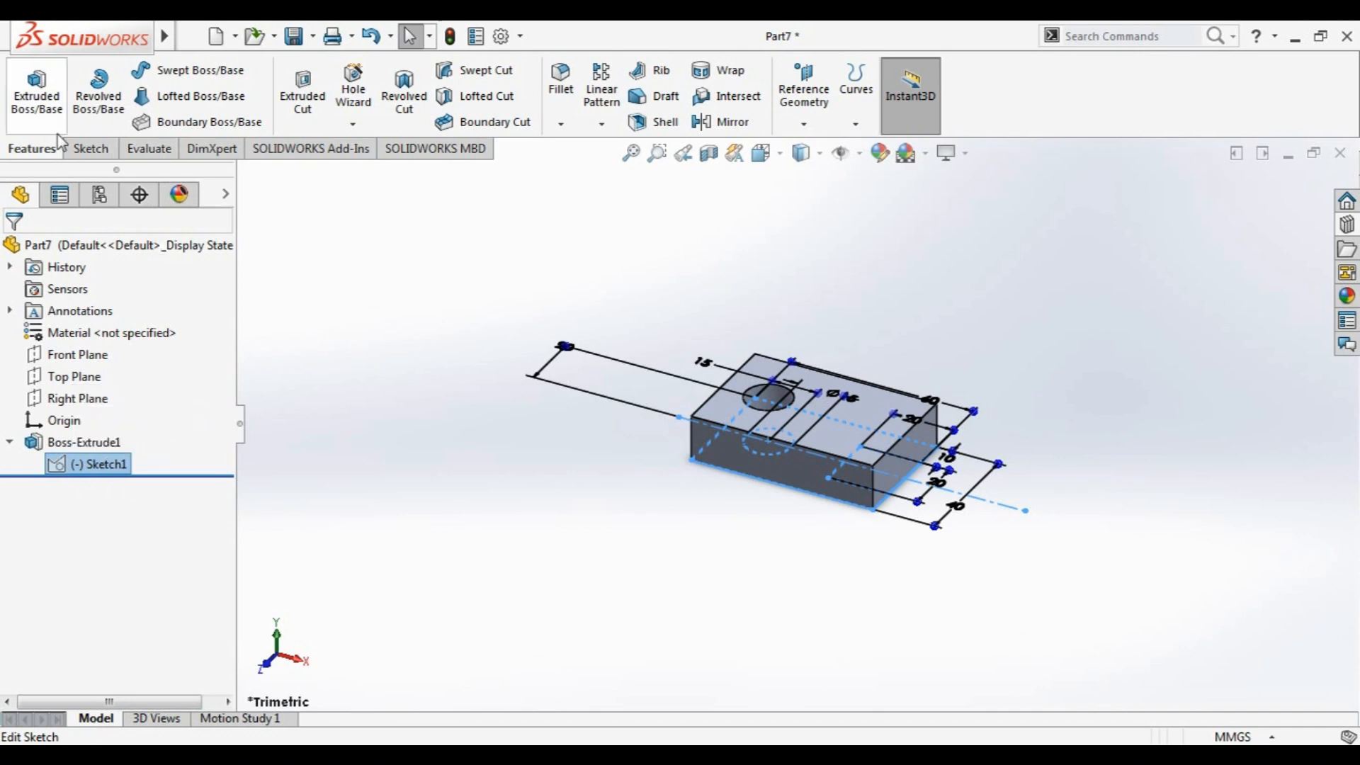
left_click(36, 92)
middle_click_drag(825, 566, 820, 638)
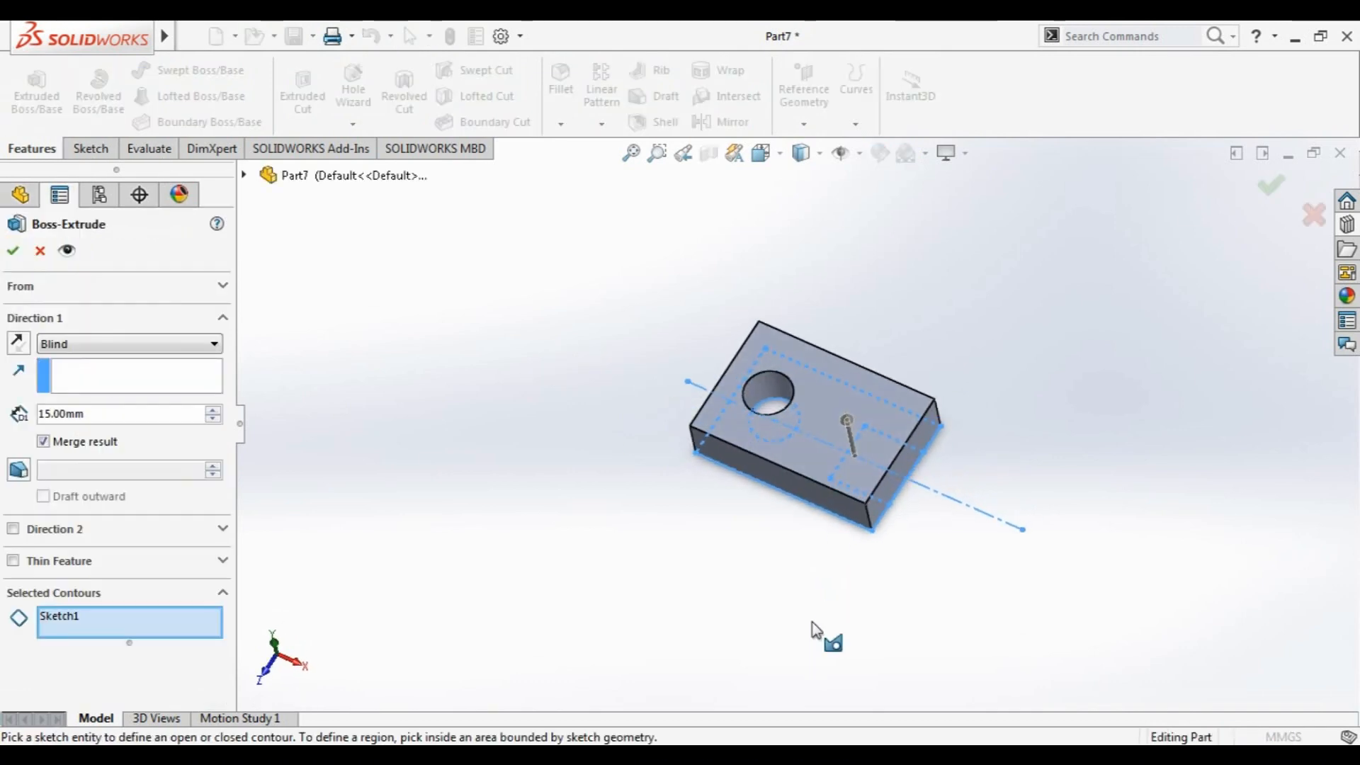
left_click(869, 489)
Set the square's extrusion to end Up To Surface at the block's top face
middle_click_drag(747, 585, 750, 528)
left_click(193, 344)
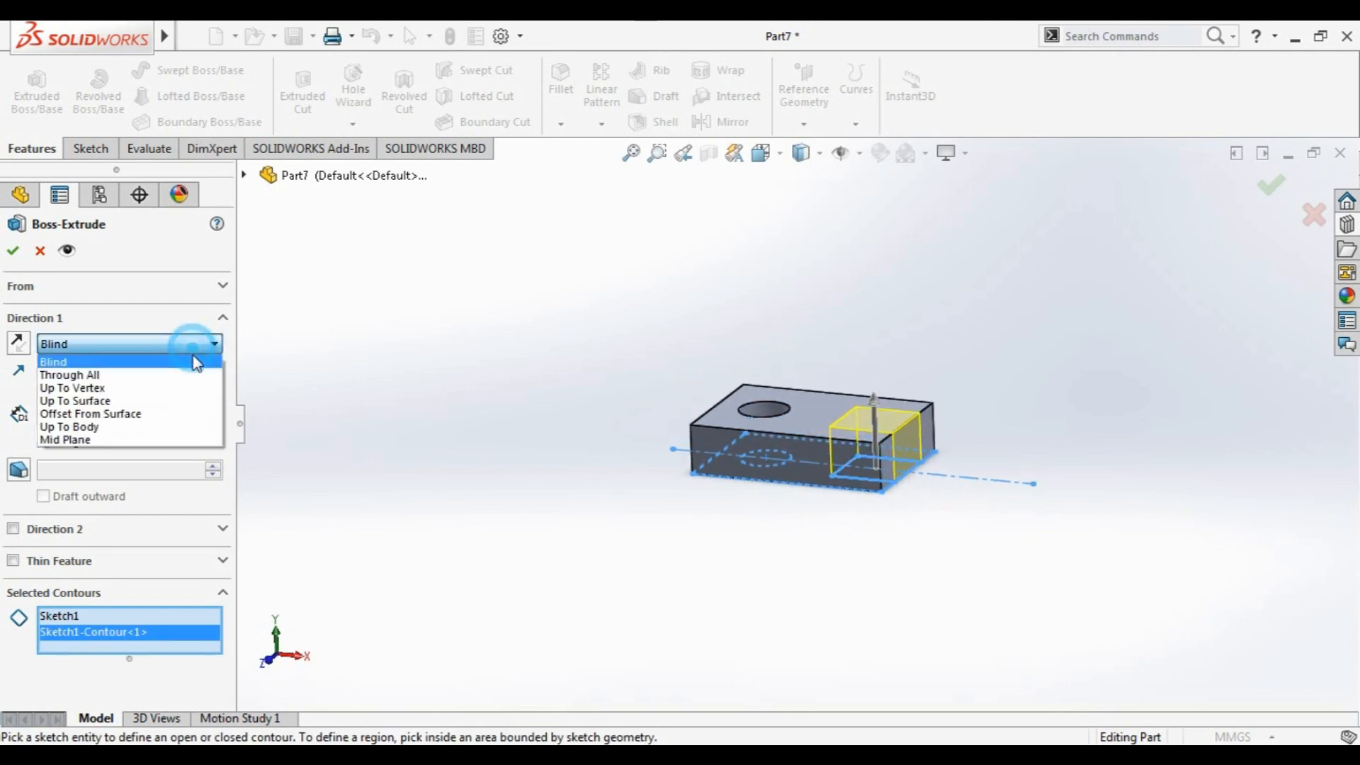
left_click(169, 401)
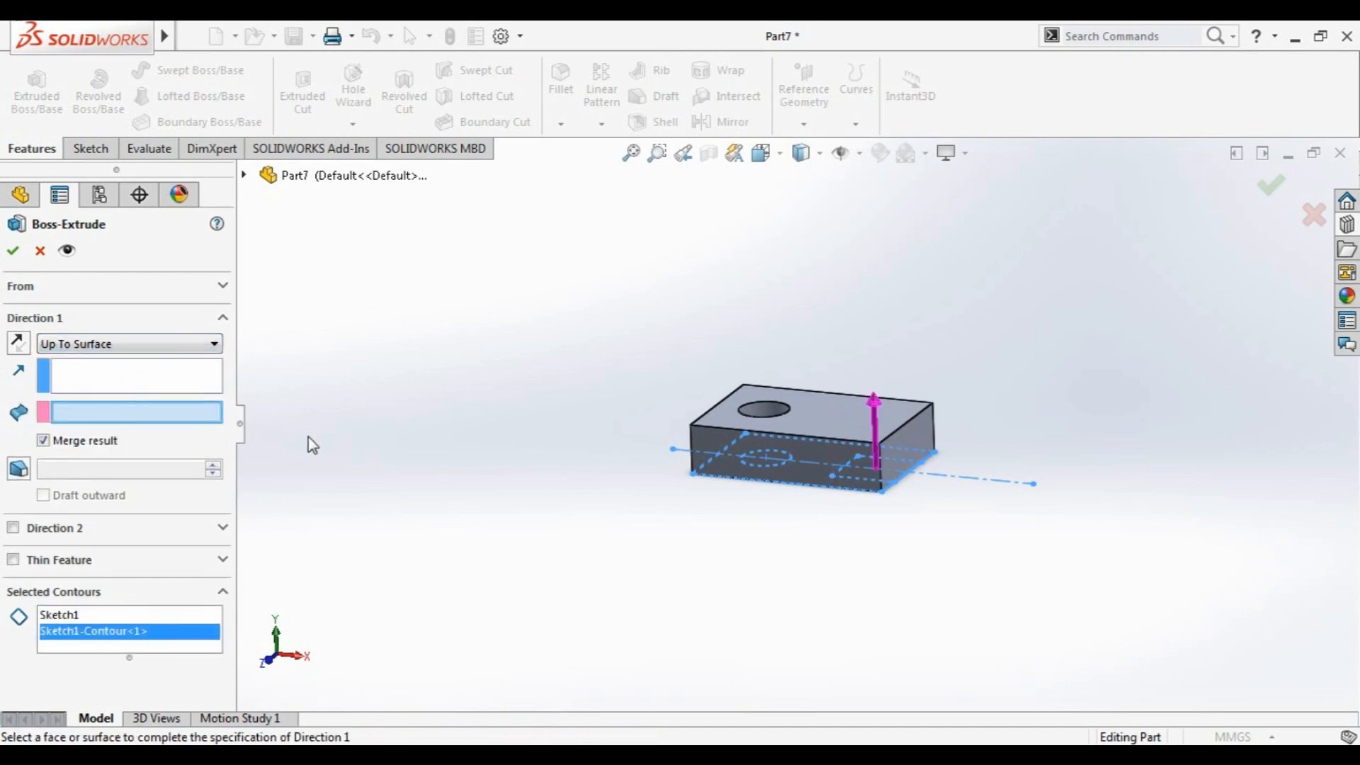
left_click(840, 410)
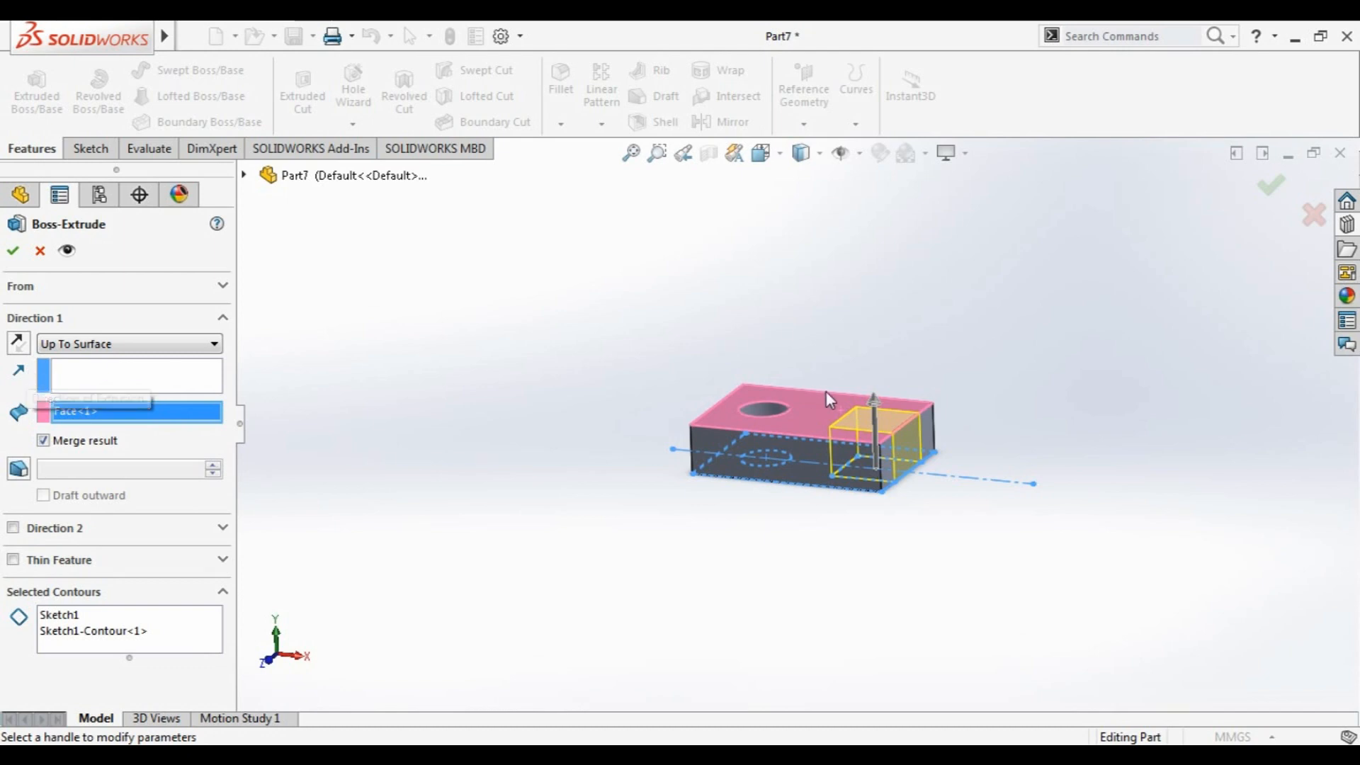
left_click(826, 410)
left_click(827, 420)
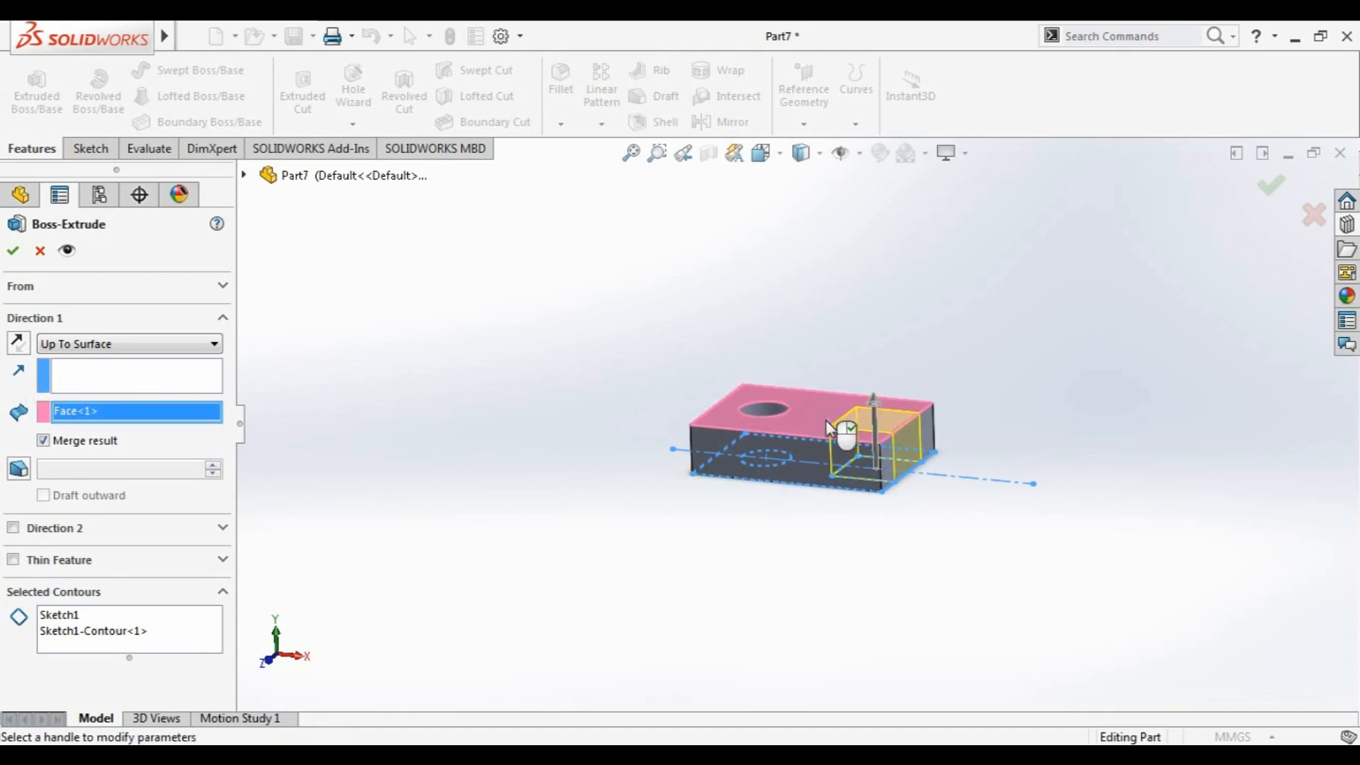
Assign the block's top face as the direction of extrusion for the square contour
left_click(160, 379)
left_click(810, 408)
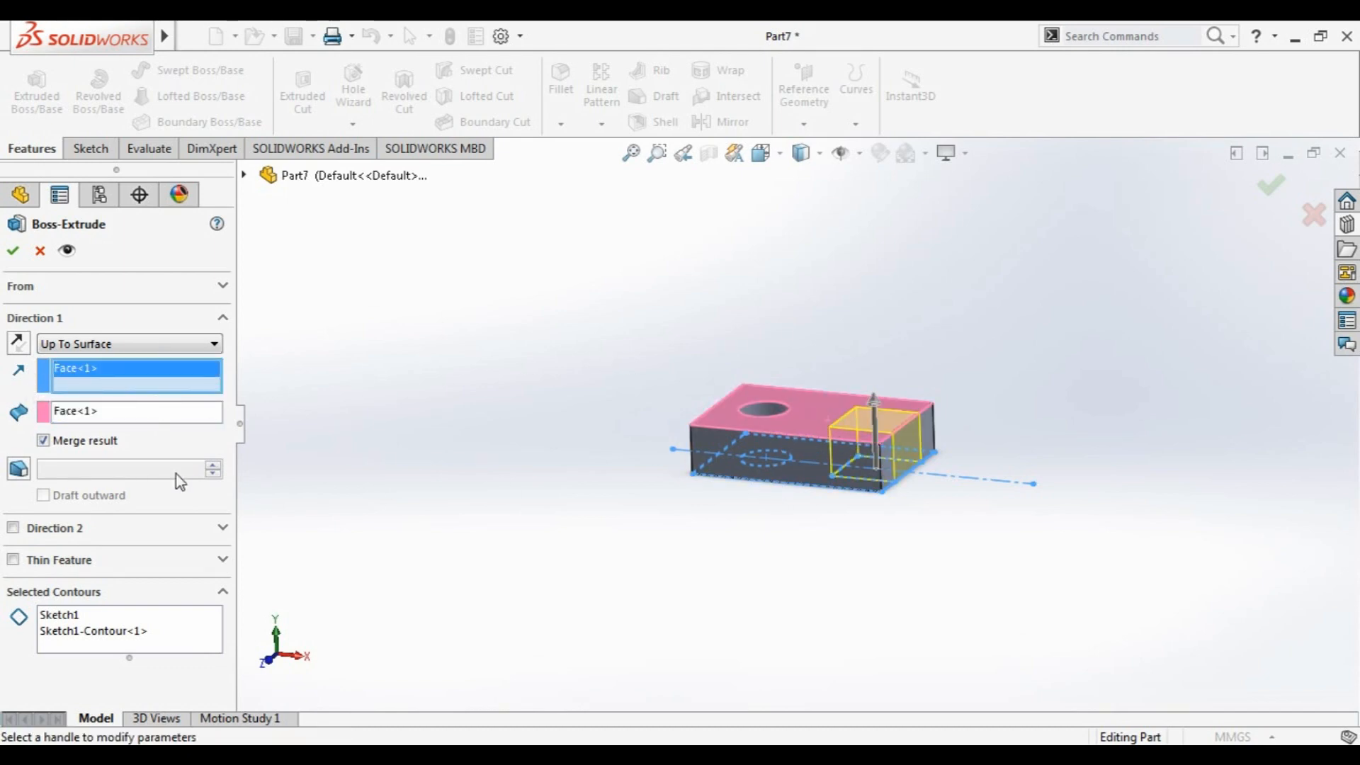
left_click(103, 418)
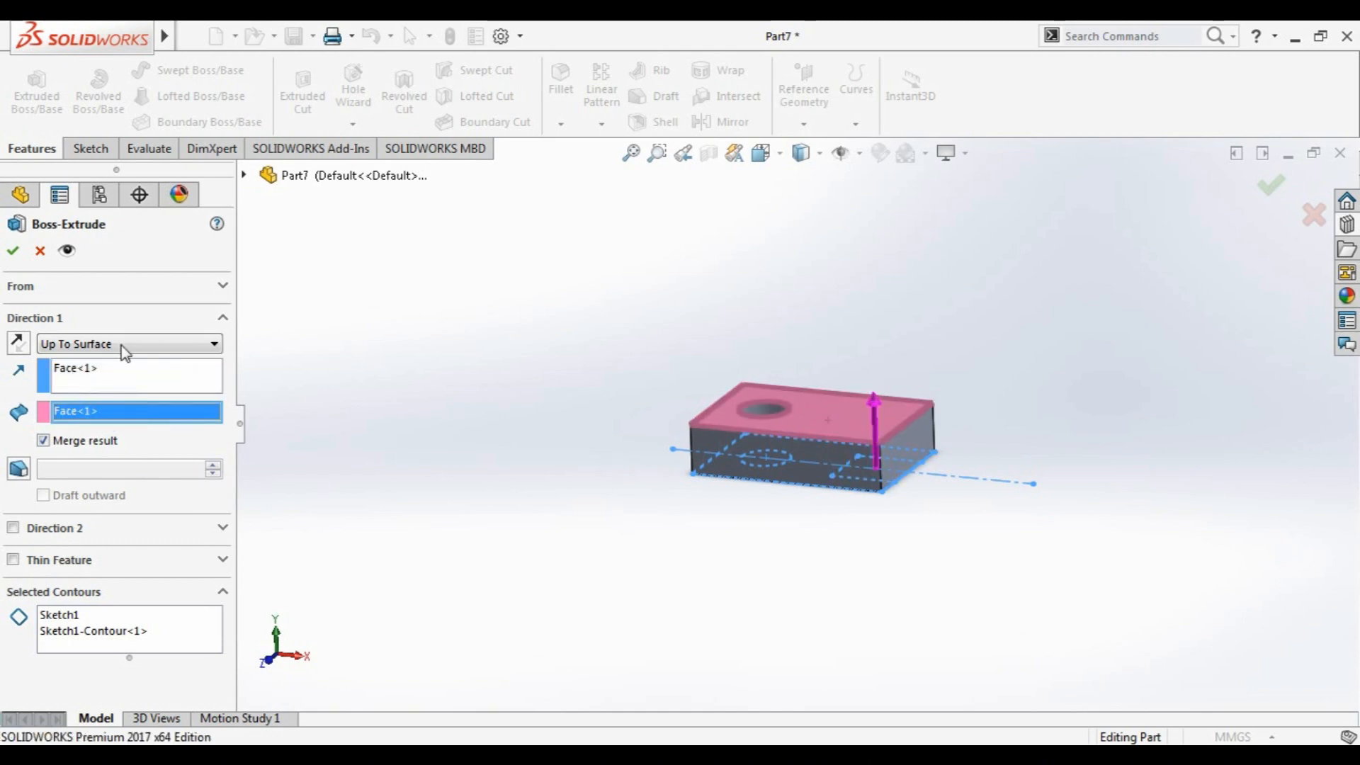
left_click(132, 386)
scroll(734, 500, "down", 5)
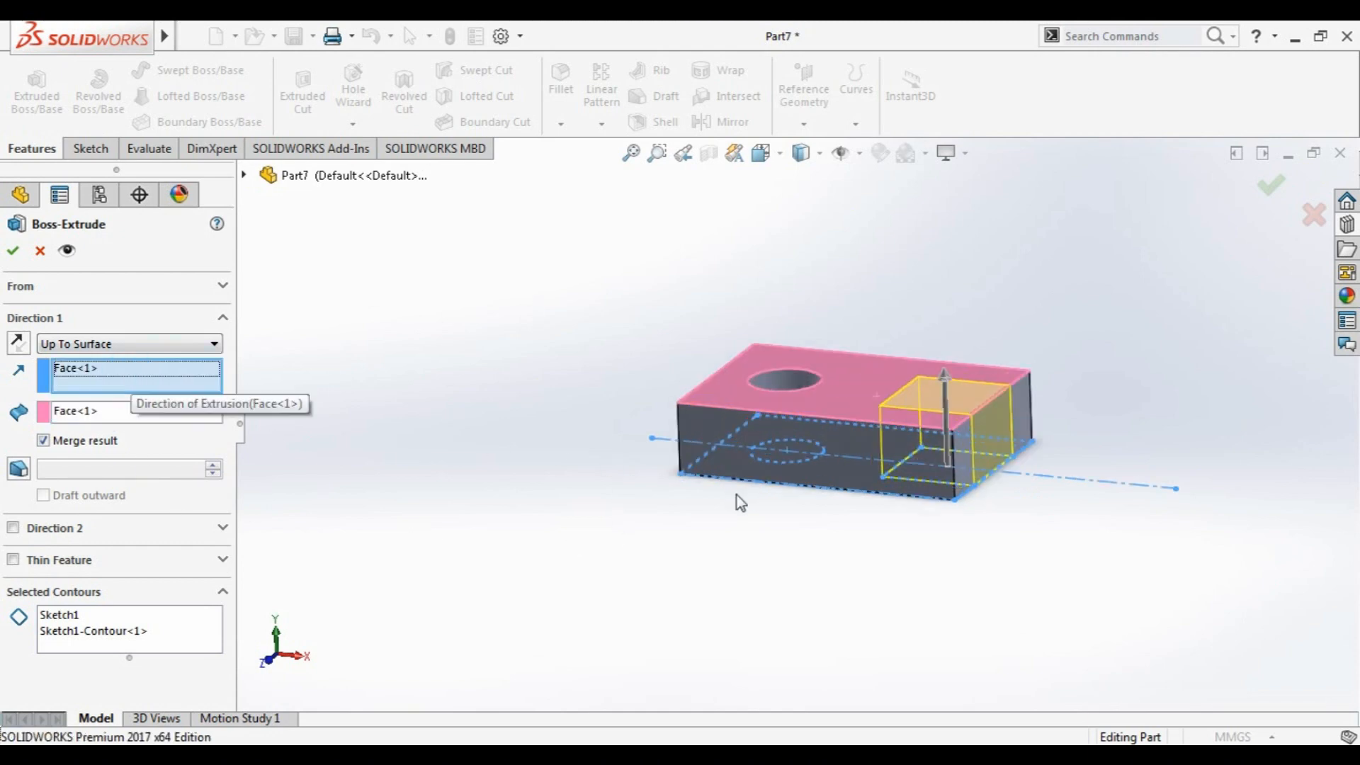
Reselect the block's top face as both the direction of extrusion and the end surface
middle_click_drag(848, 569, 771, 546)
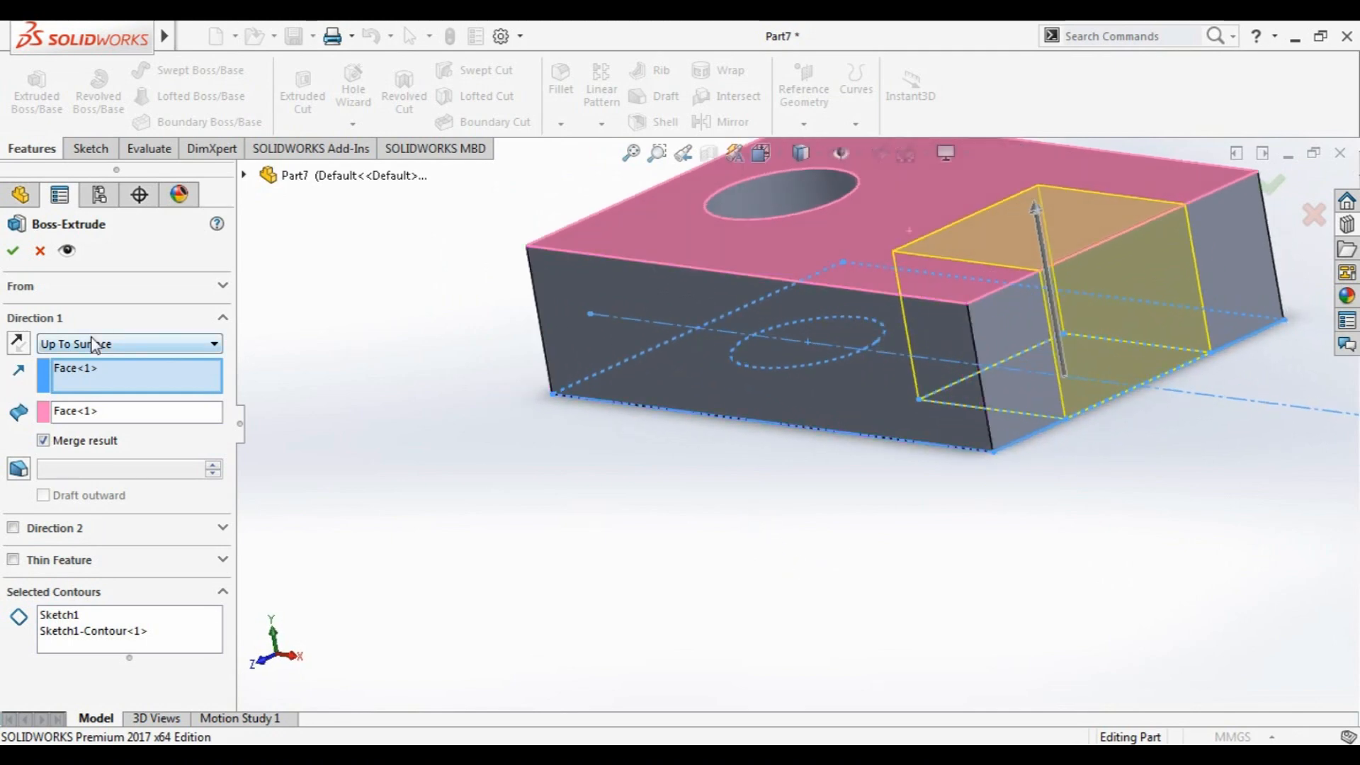
left_click(20, 345)
left_click(21, 345)
left_click(96, 379)
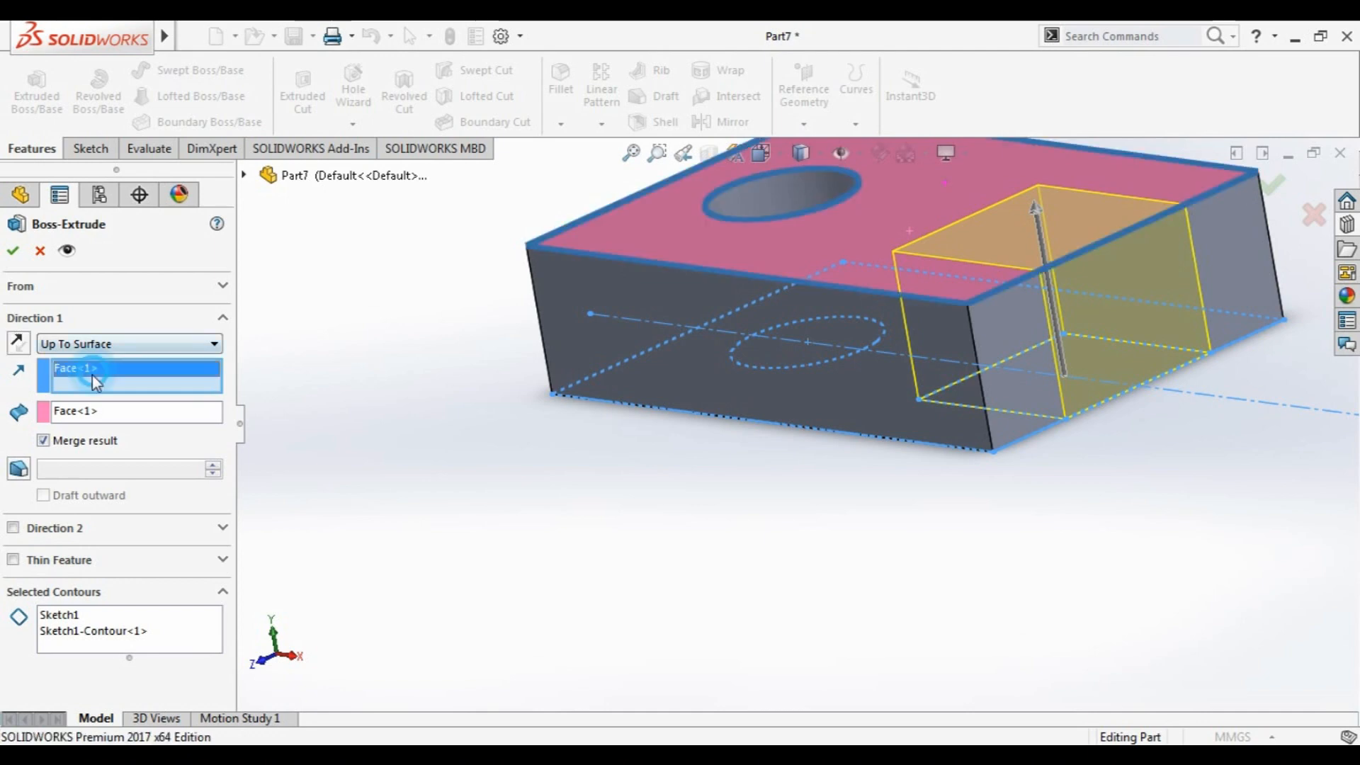
left_click(719, 243)
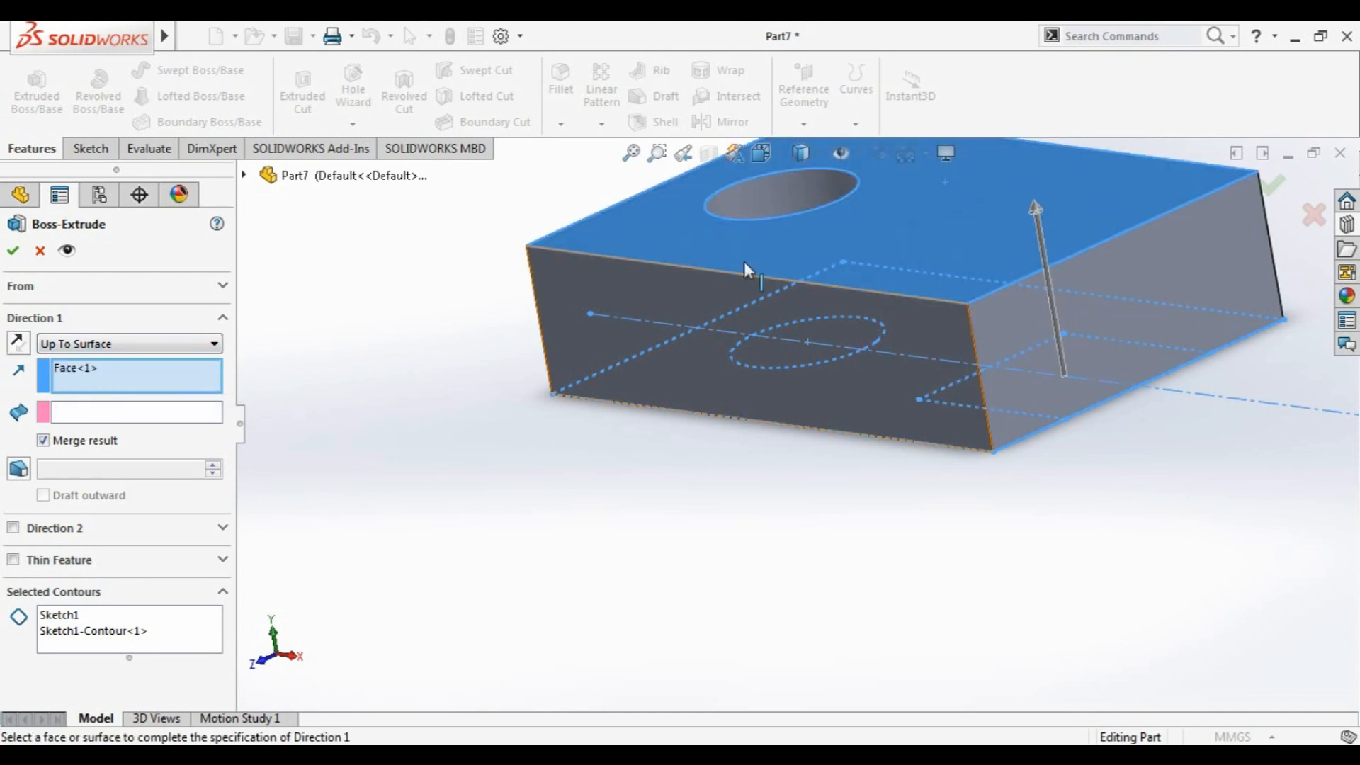
left_click(795, 256)
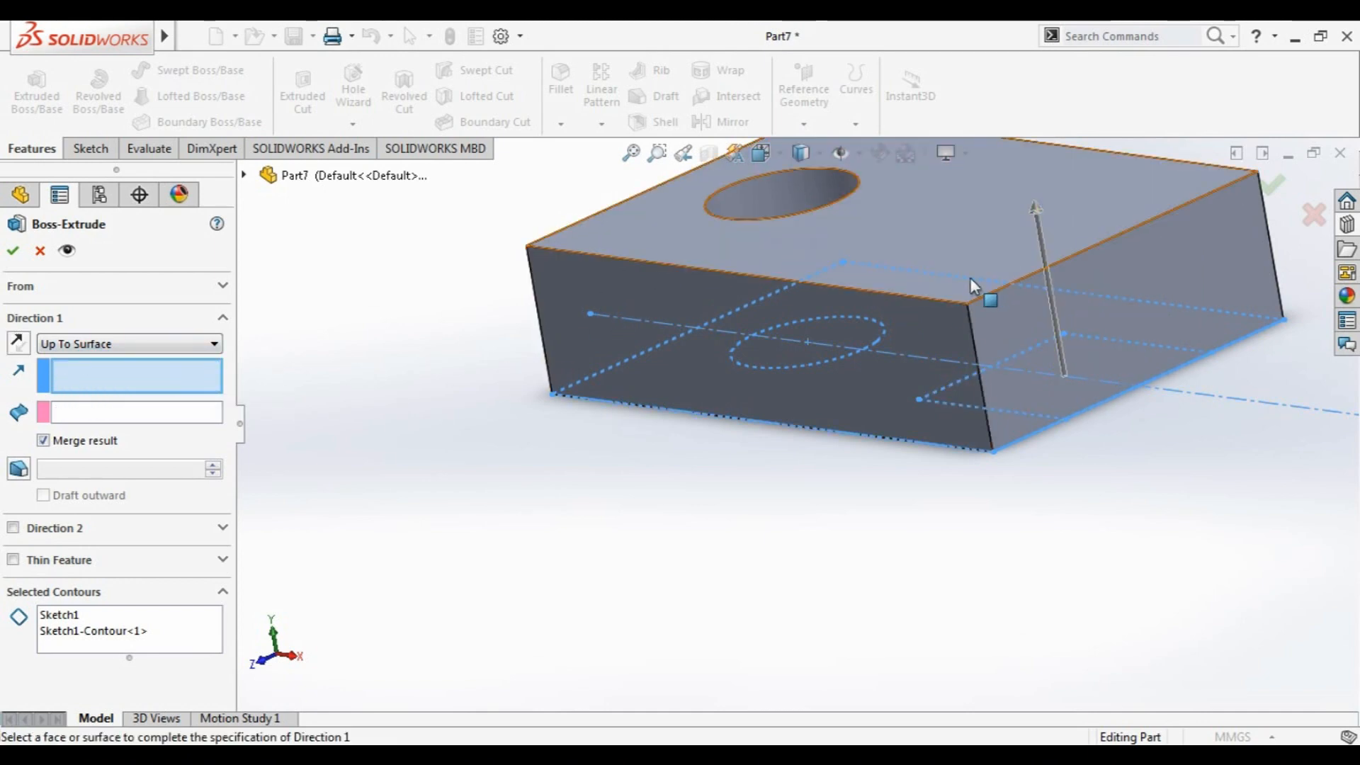
left_click(907, 263)
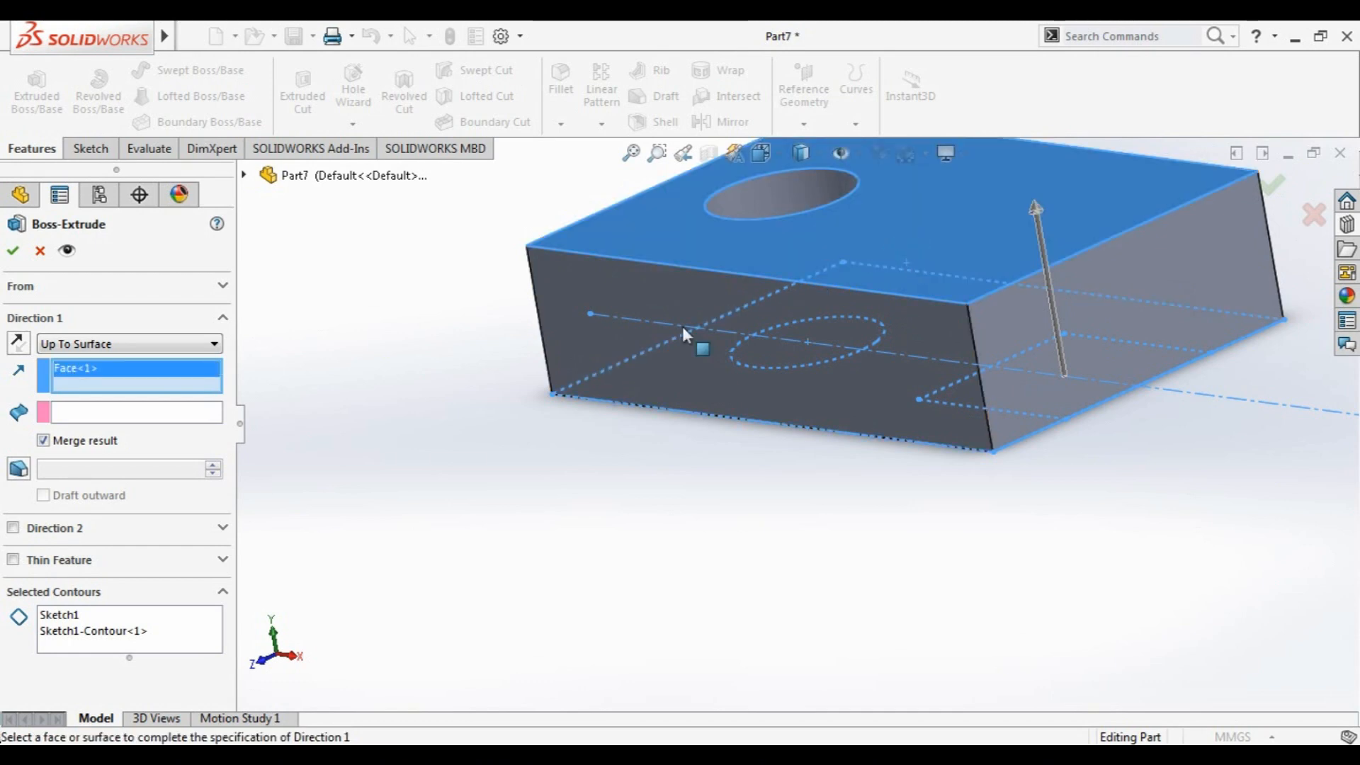
left_click(159, 414)
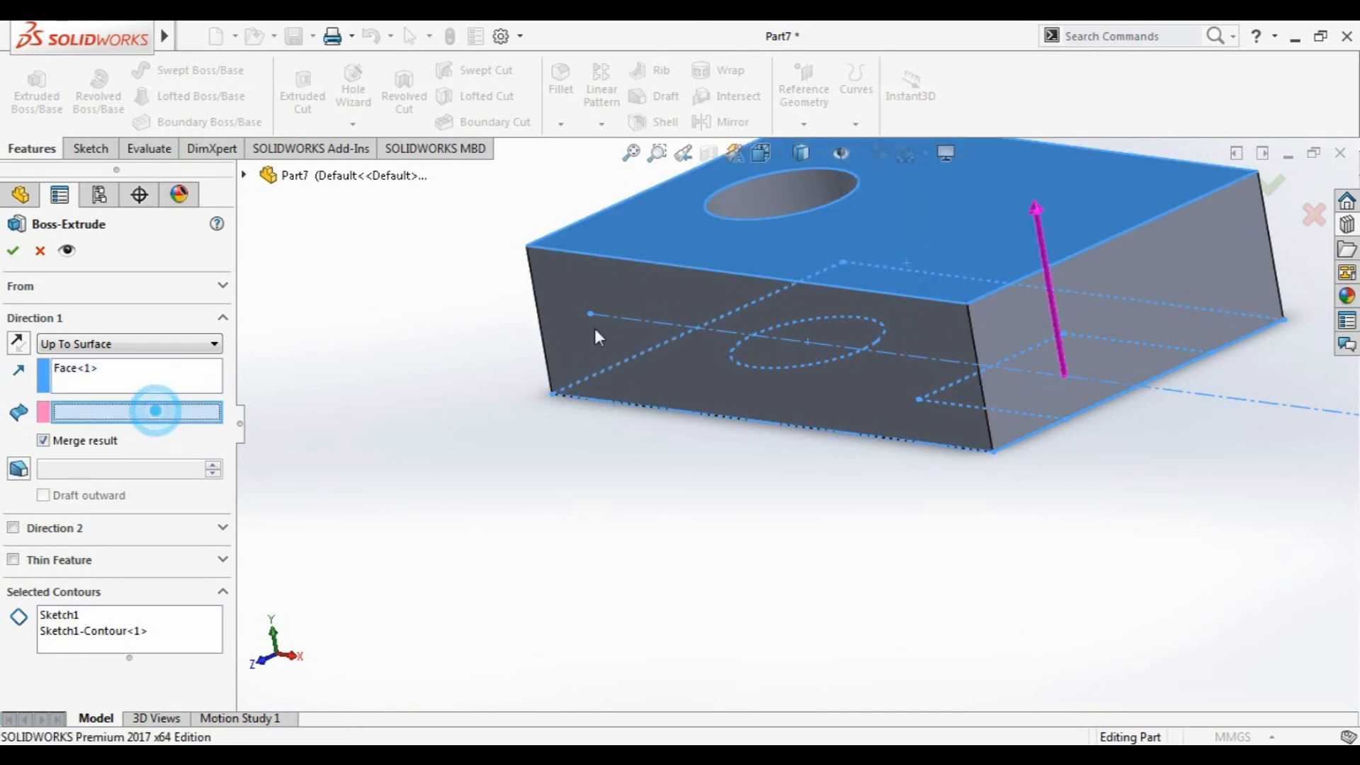
left_click(963, 245)
left_click(45, 441)
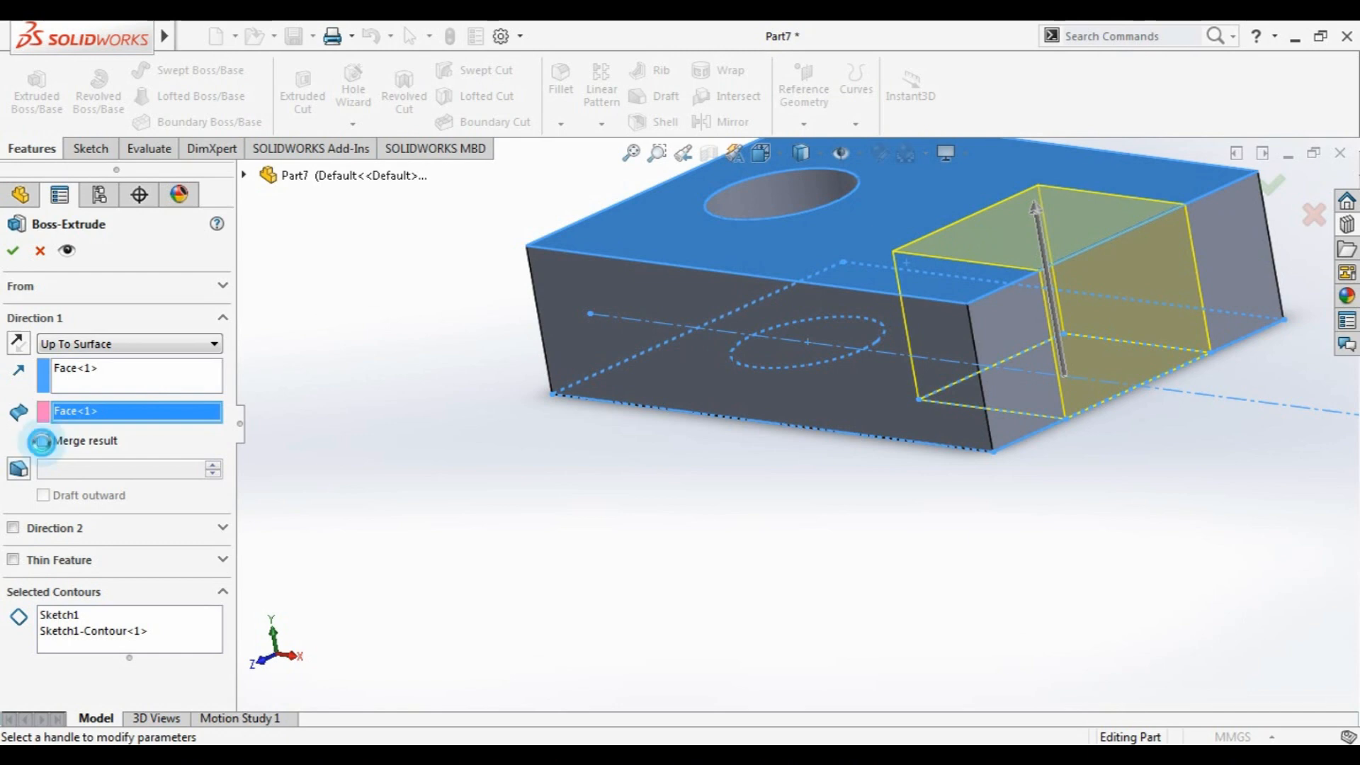
Switch the end condition to Up To Next and reselect the block's top face as the direction of extrusion
left_click(187, 339)
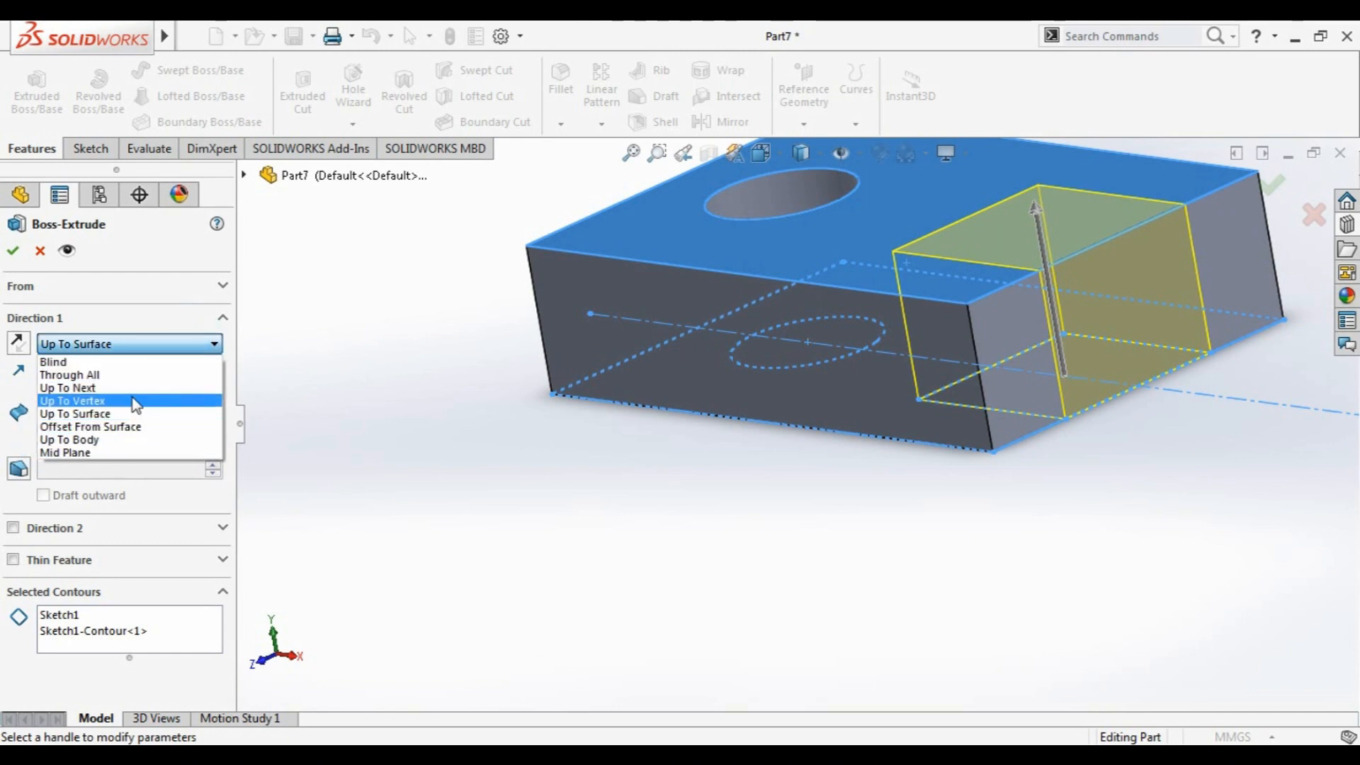
left_click(128, 388)
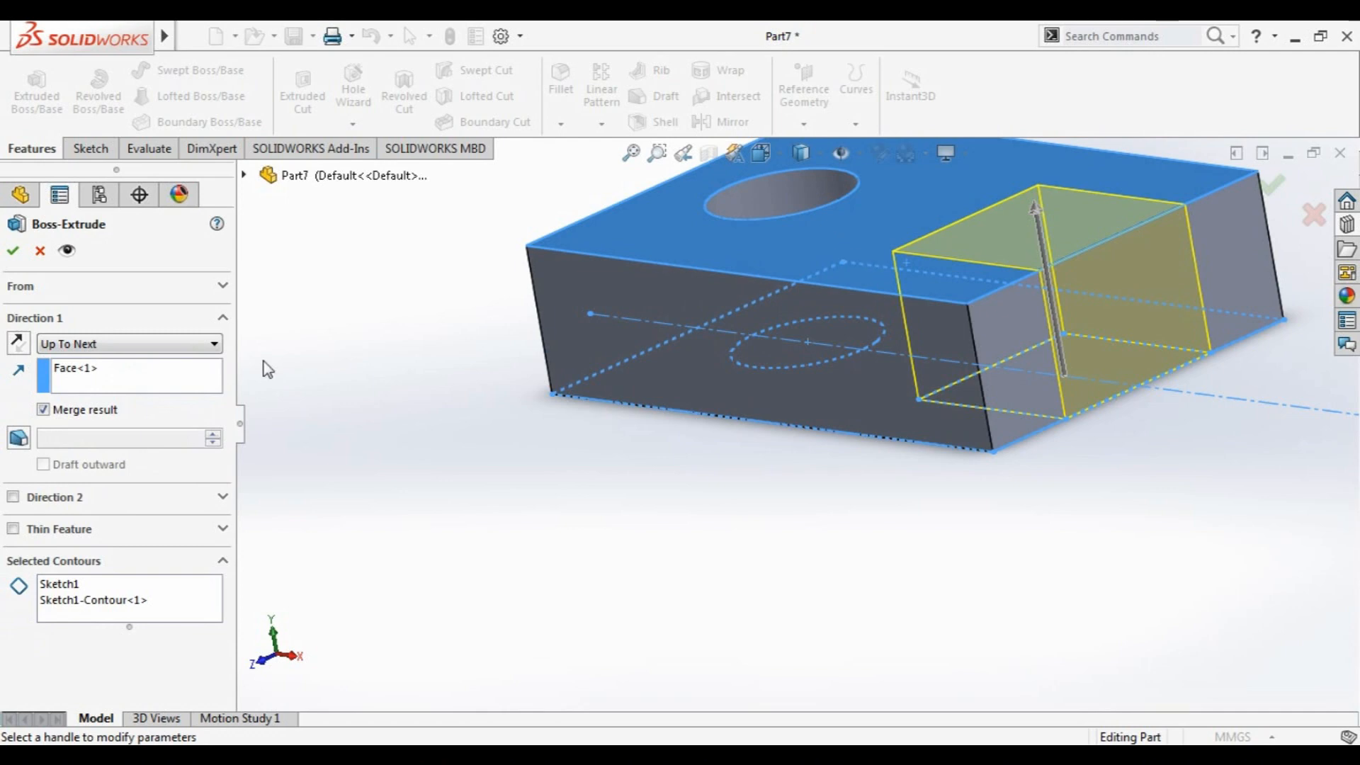
left_click(160, 388)
left_click(818, 235)
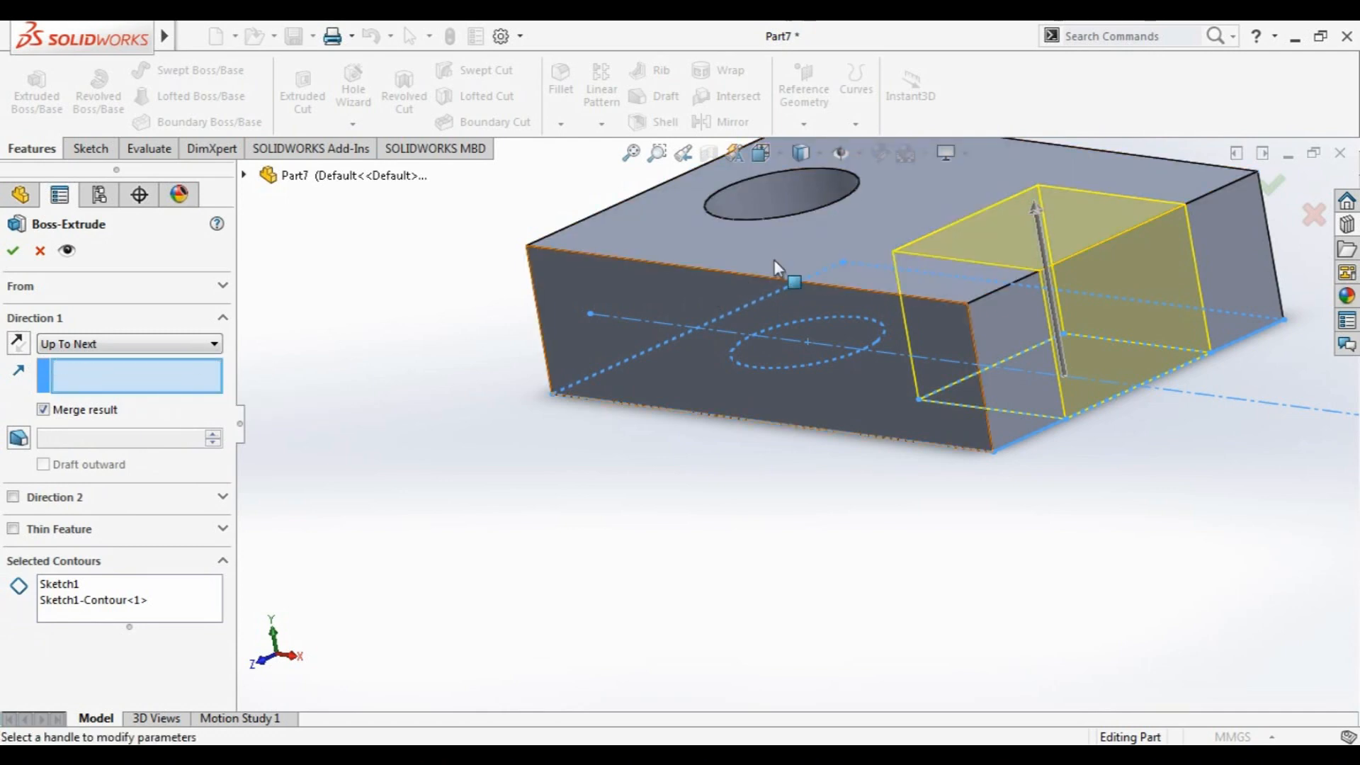
left_click(832, 246)
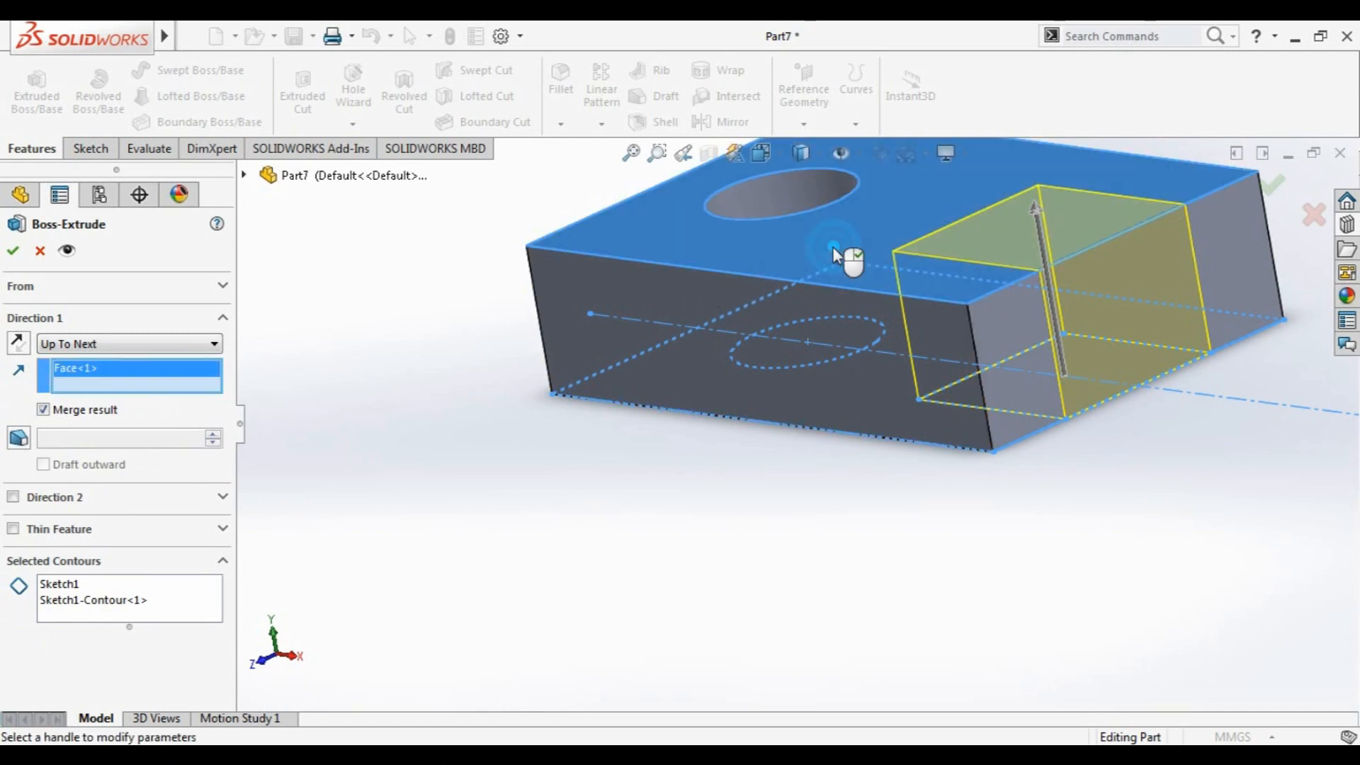
Try the Offset From Surface end condition, with the block's top face as the reference surface
left_click(162, 340)
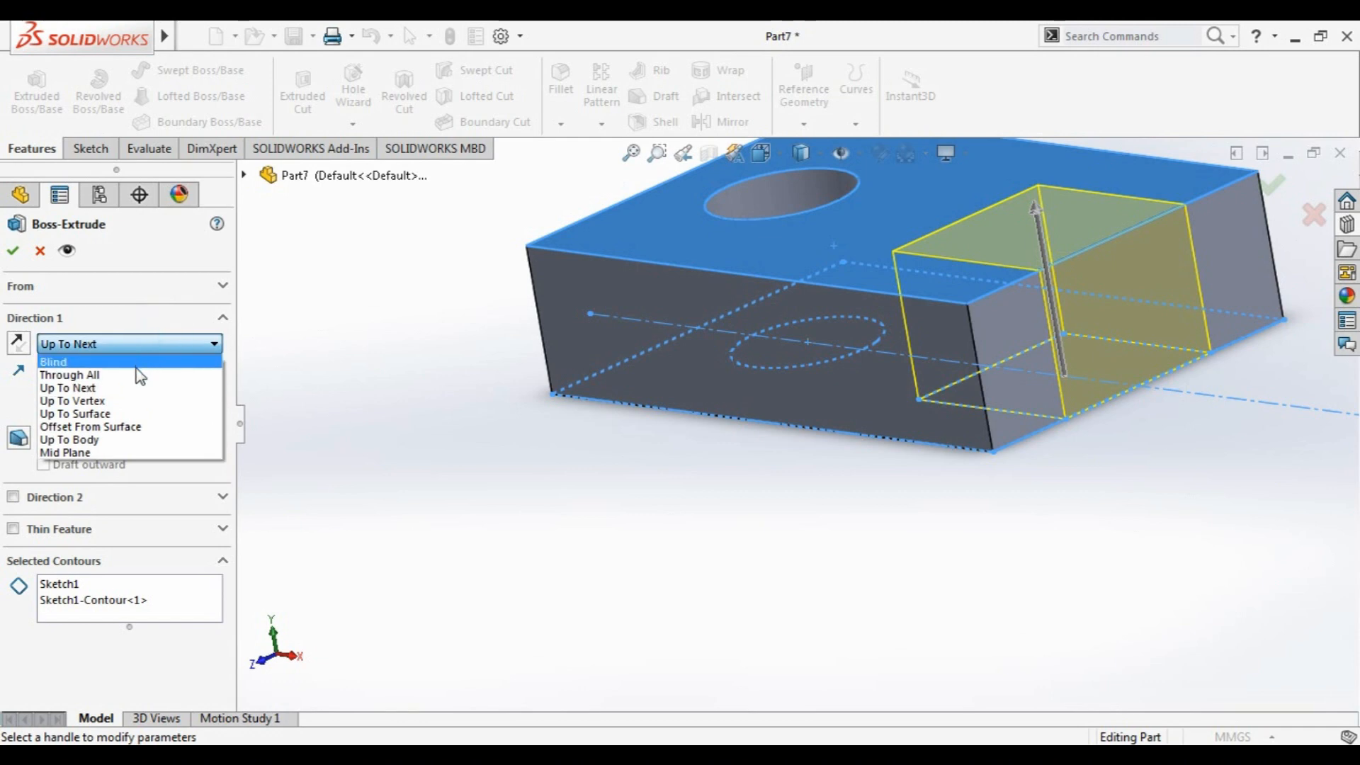
left_click(124, 426)
left_click(847, 243)
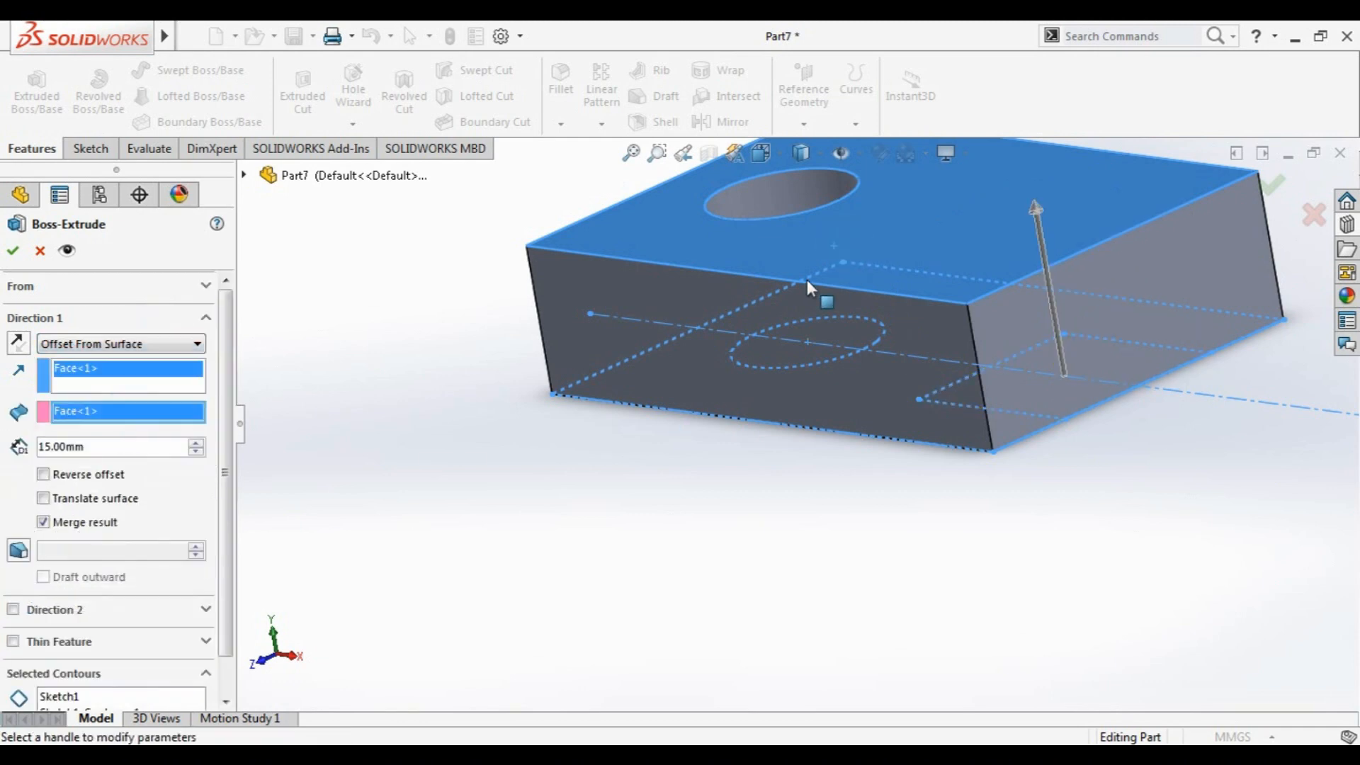
left_click(170, 377)
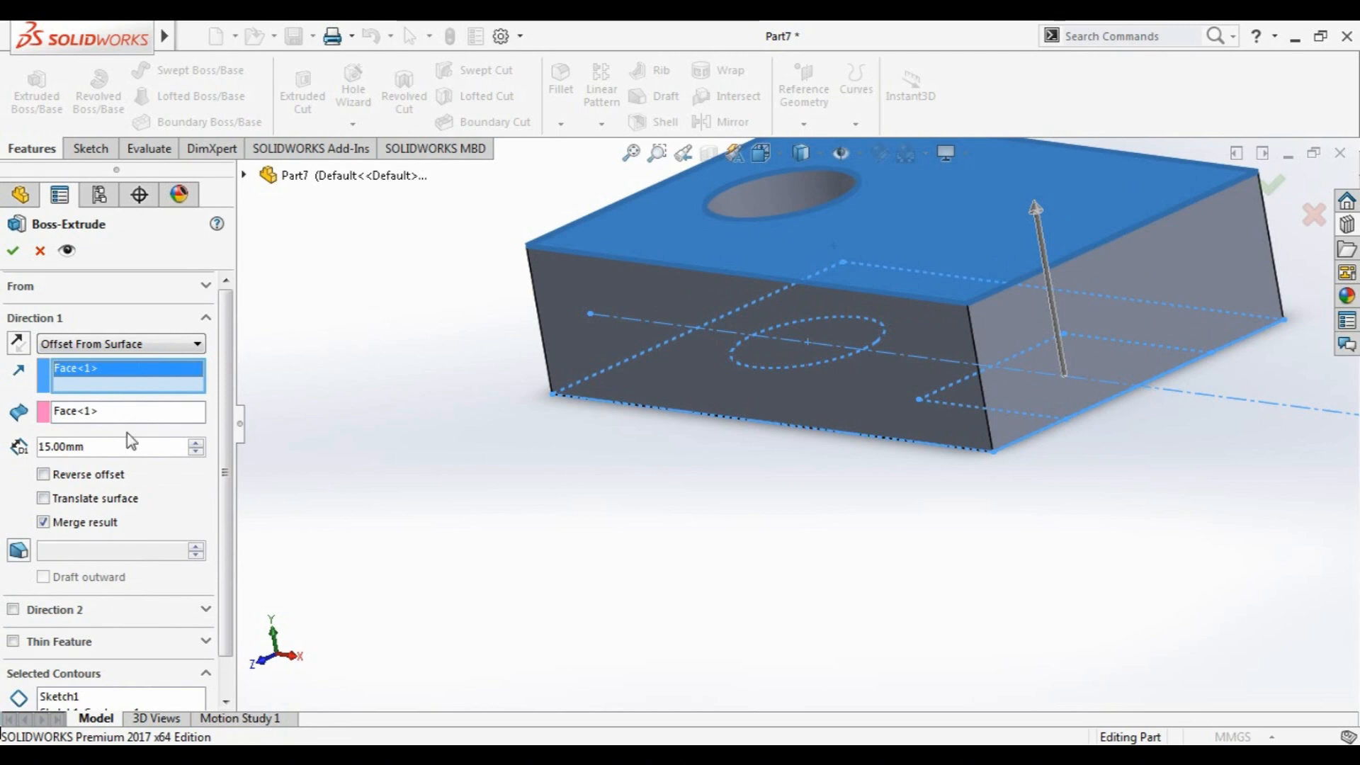
left_click(898, 244)
left_click(898, 245)
Stretch the square contour's extrusion upward to a blind depth of 33 mm
scroll(683, 366, "up", 3)
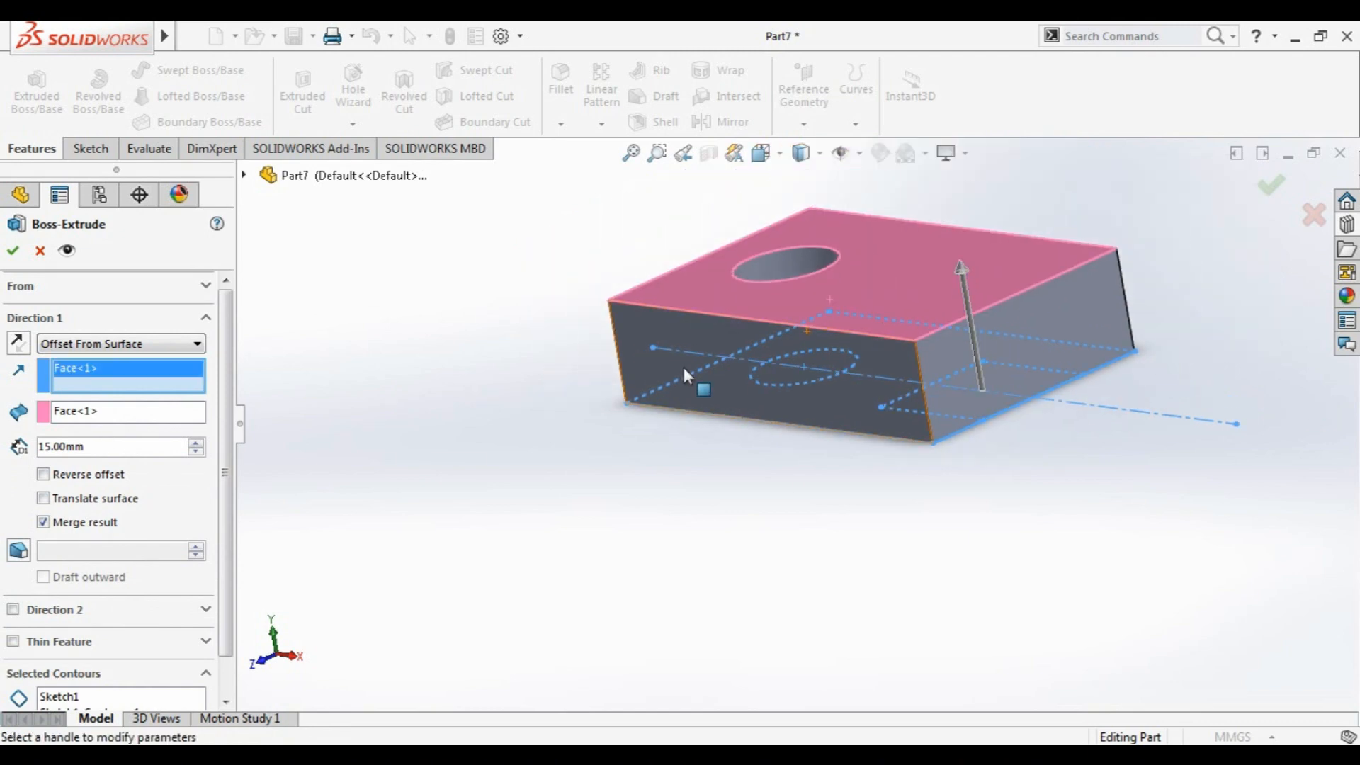
scroll(114, 525, "down", 1)
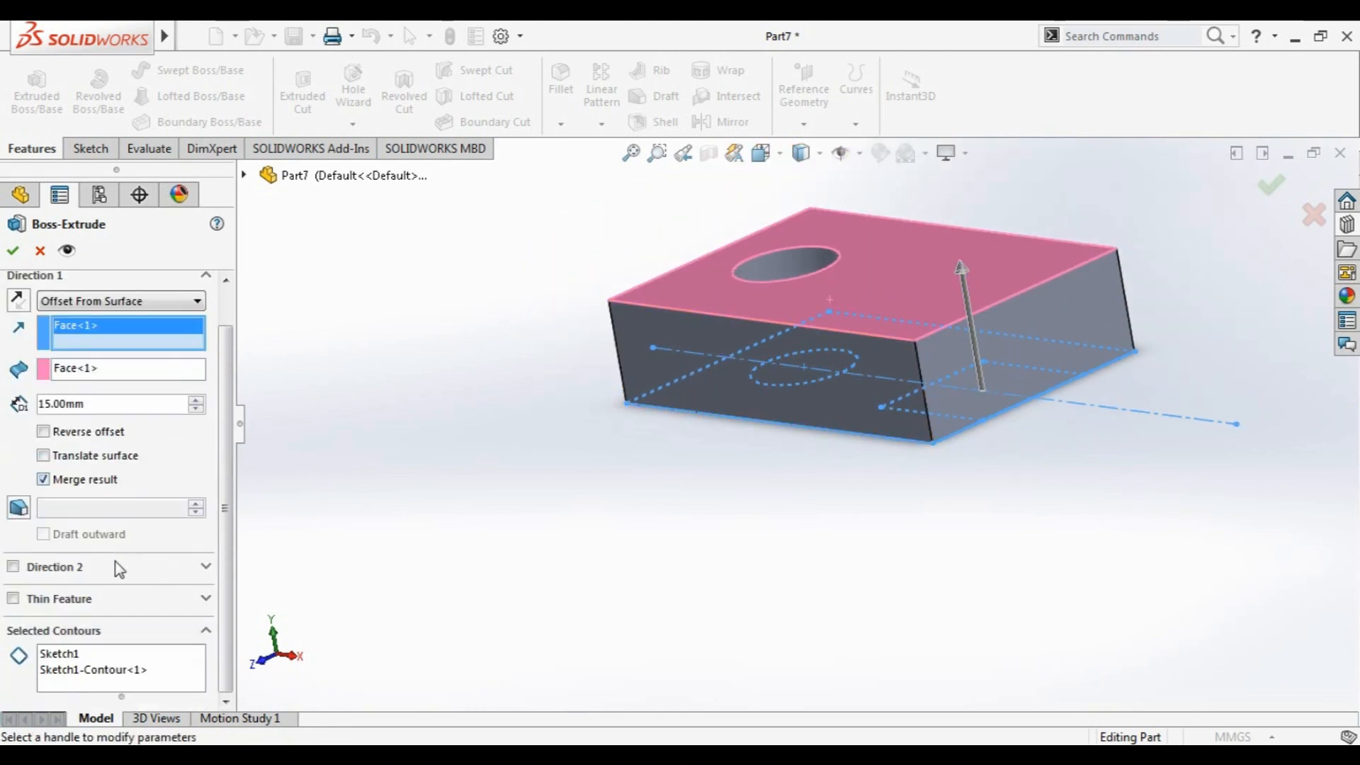
left_click(134, 662)
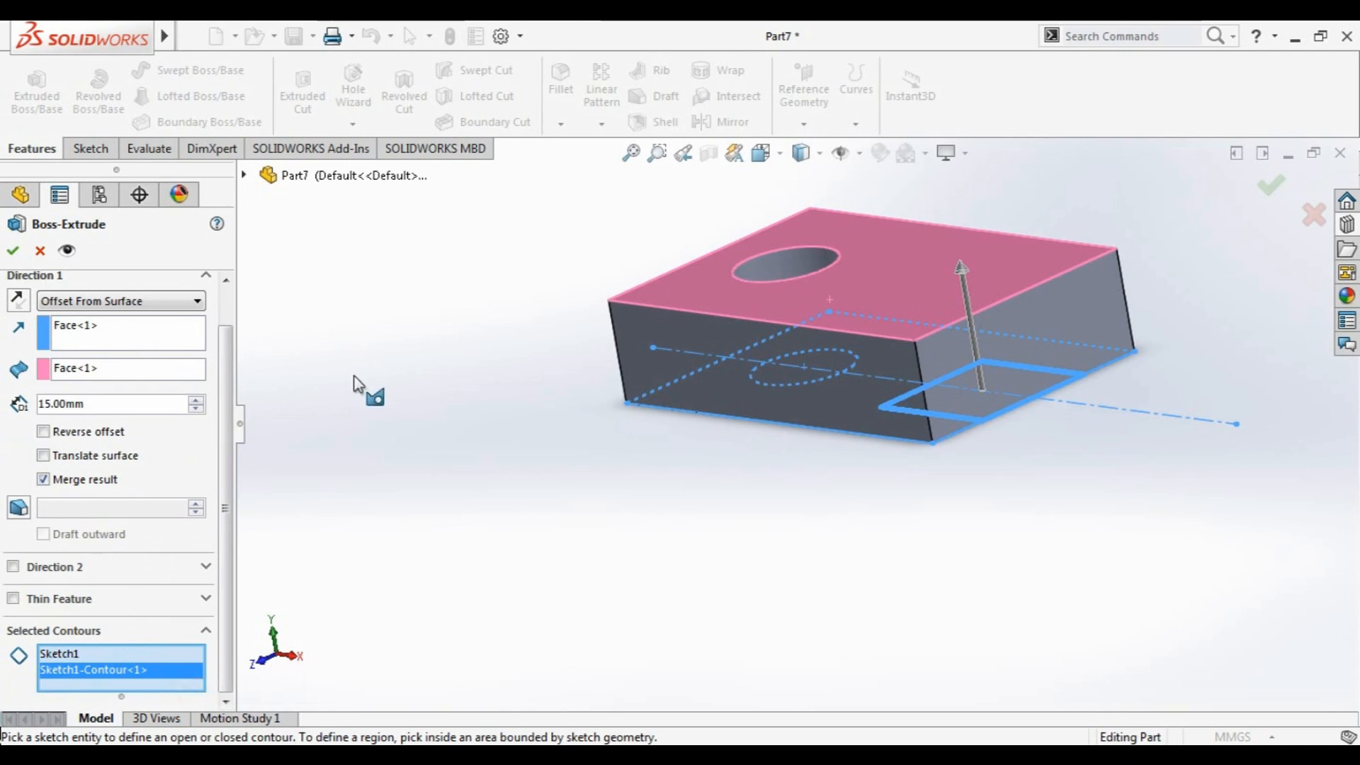
left_click_drag(962, 270, 936, 147)
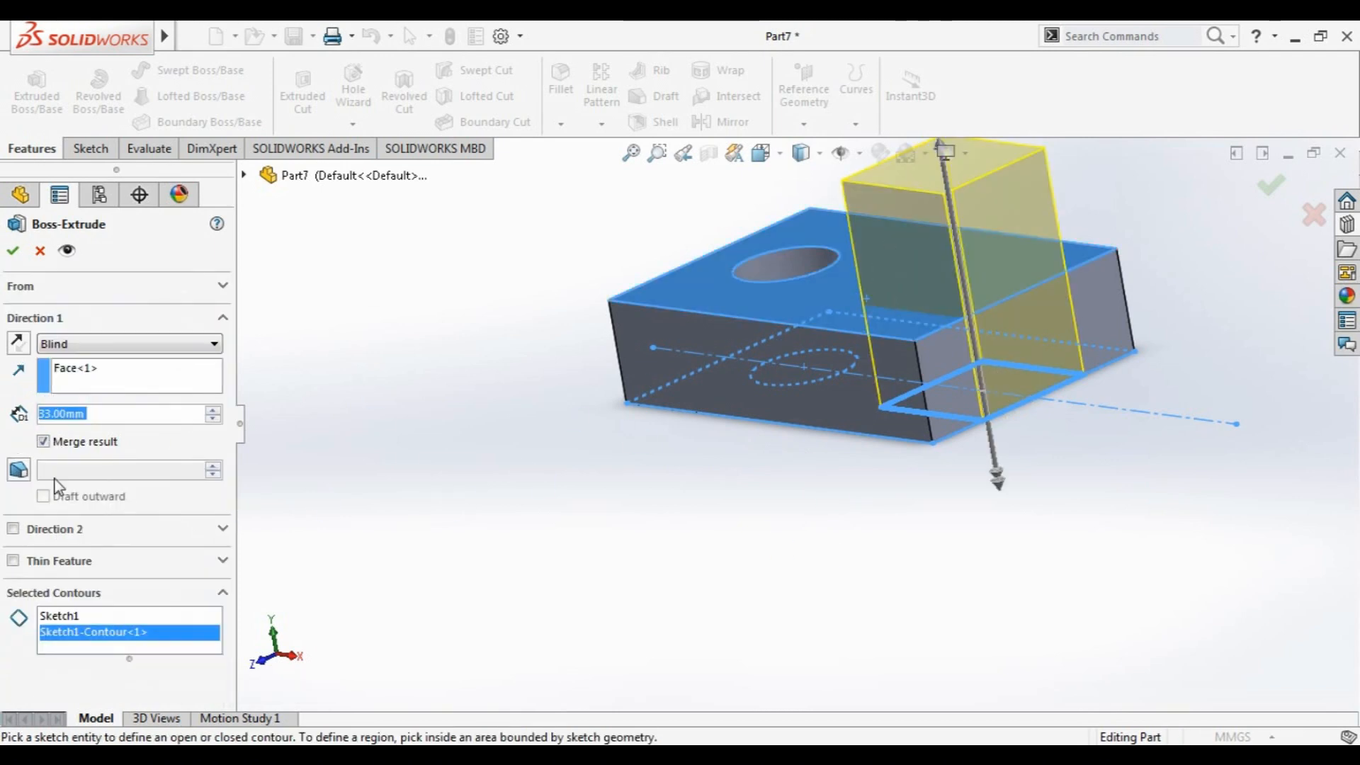
Switch the blind extrusion back to Offset From Surface, using the block's top face
left_click(99, 345)
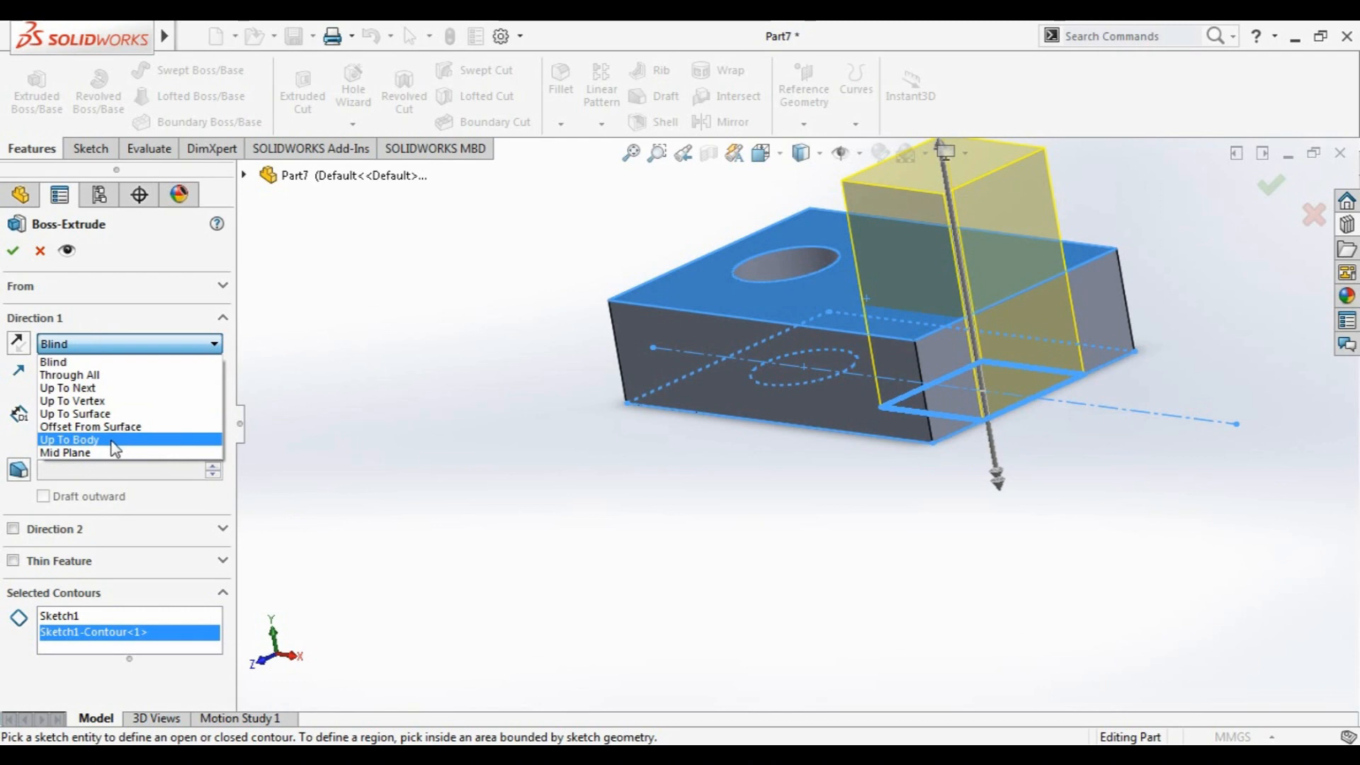
left_click(90, 426)
left_click(912, 278)
Set the end condition to Up To Body, with the existing block as the end body
left_click(177, 343)
left_click(135, 434)
left_click(907, 294)
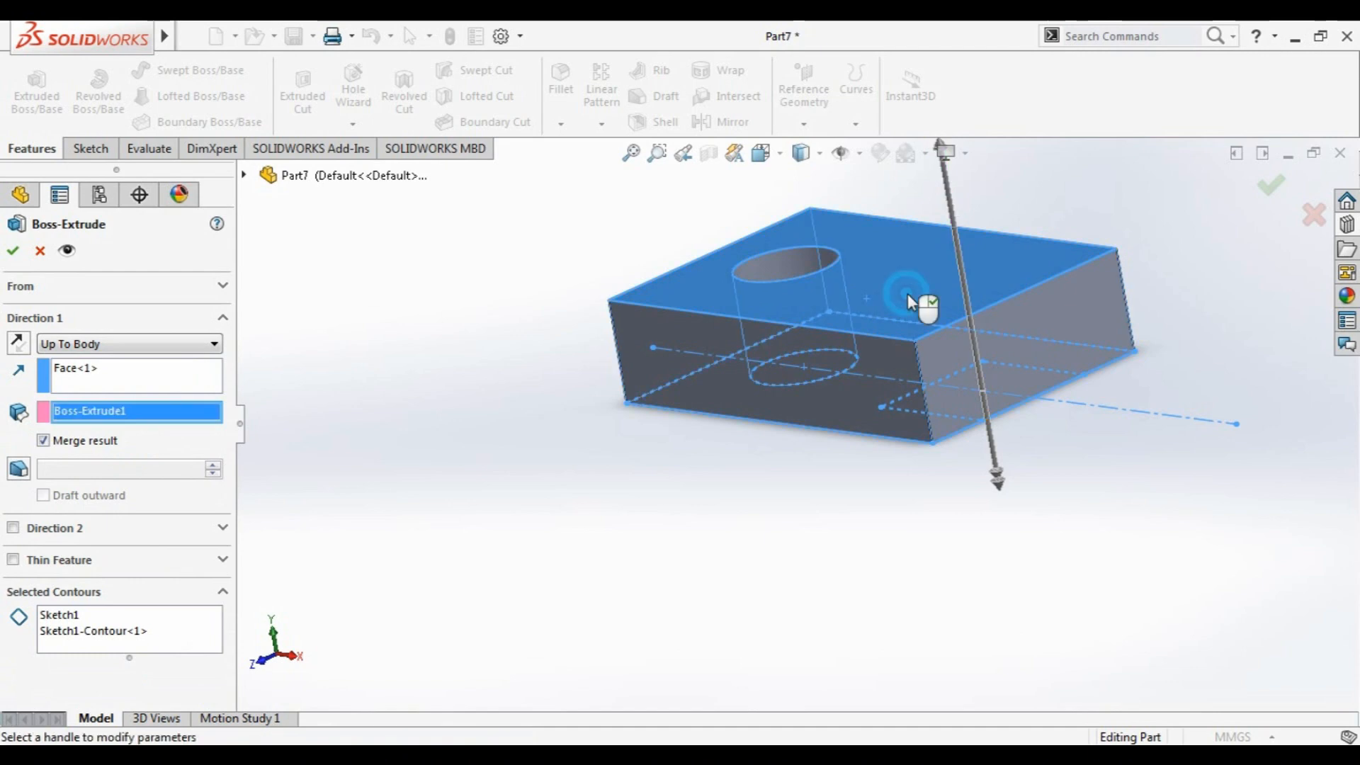
Try the Up To Vertex and Up To Next end conditions for the square contour's extrusion
left_click(145, 343)
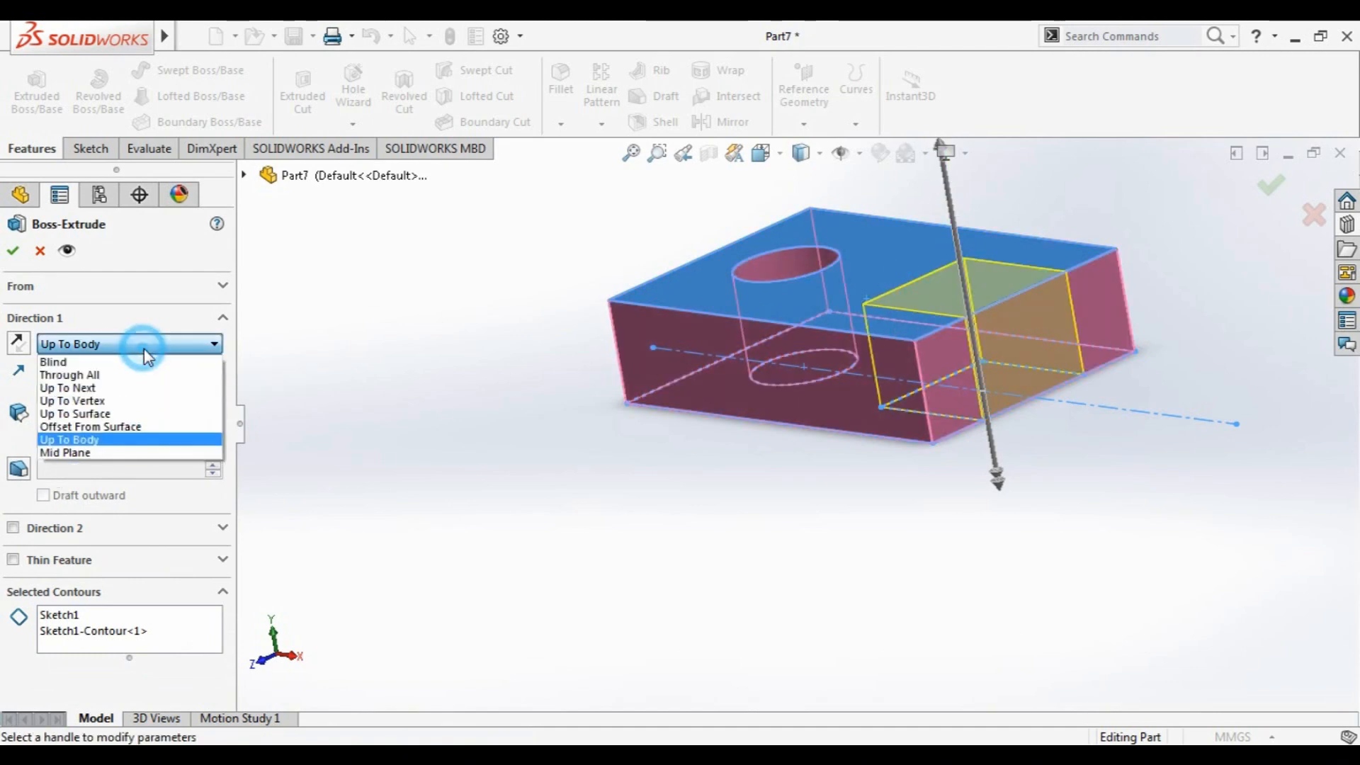
left_click(123, 403)
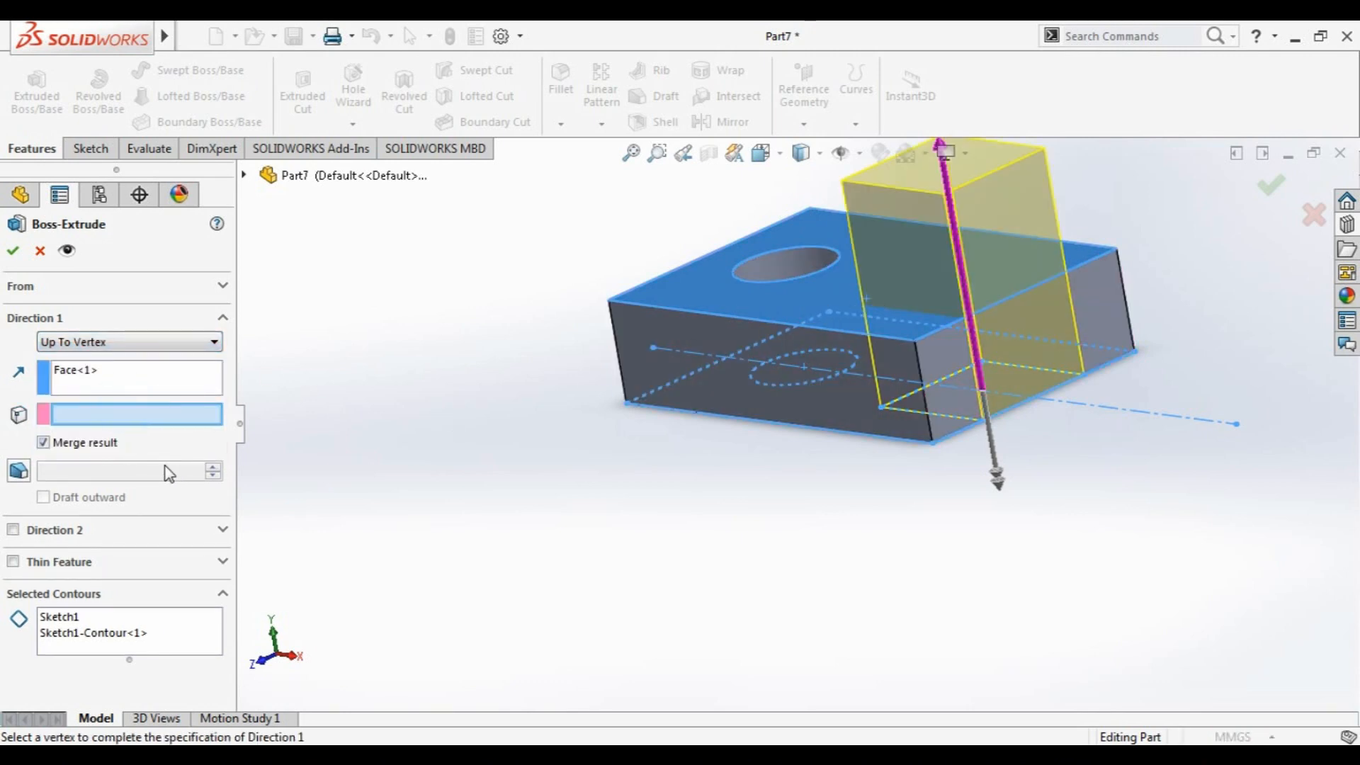
scroll(724, 285, "up", 1)
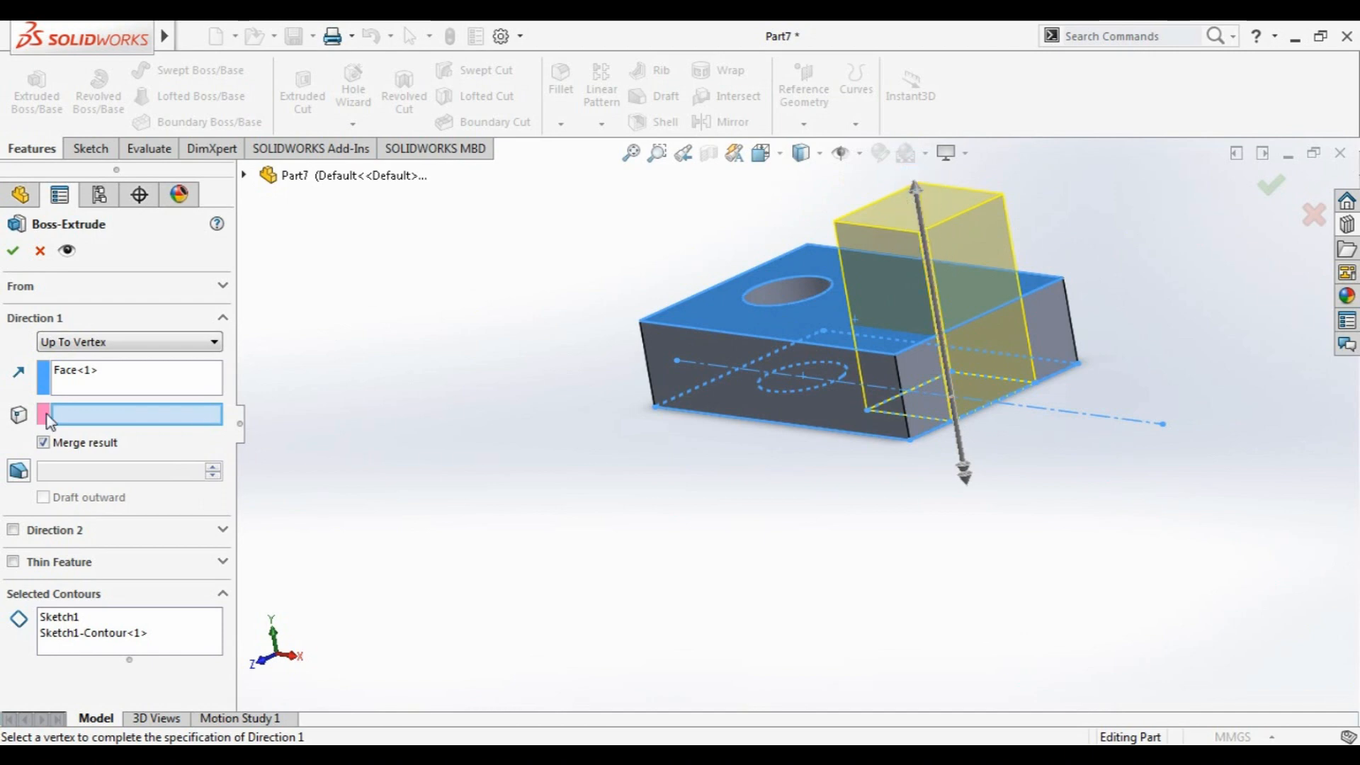
left_click(100, 341)
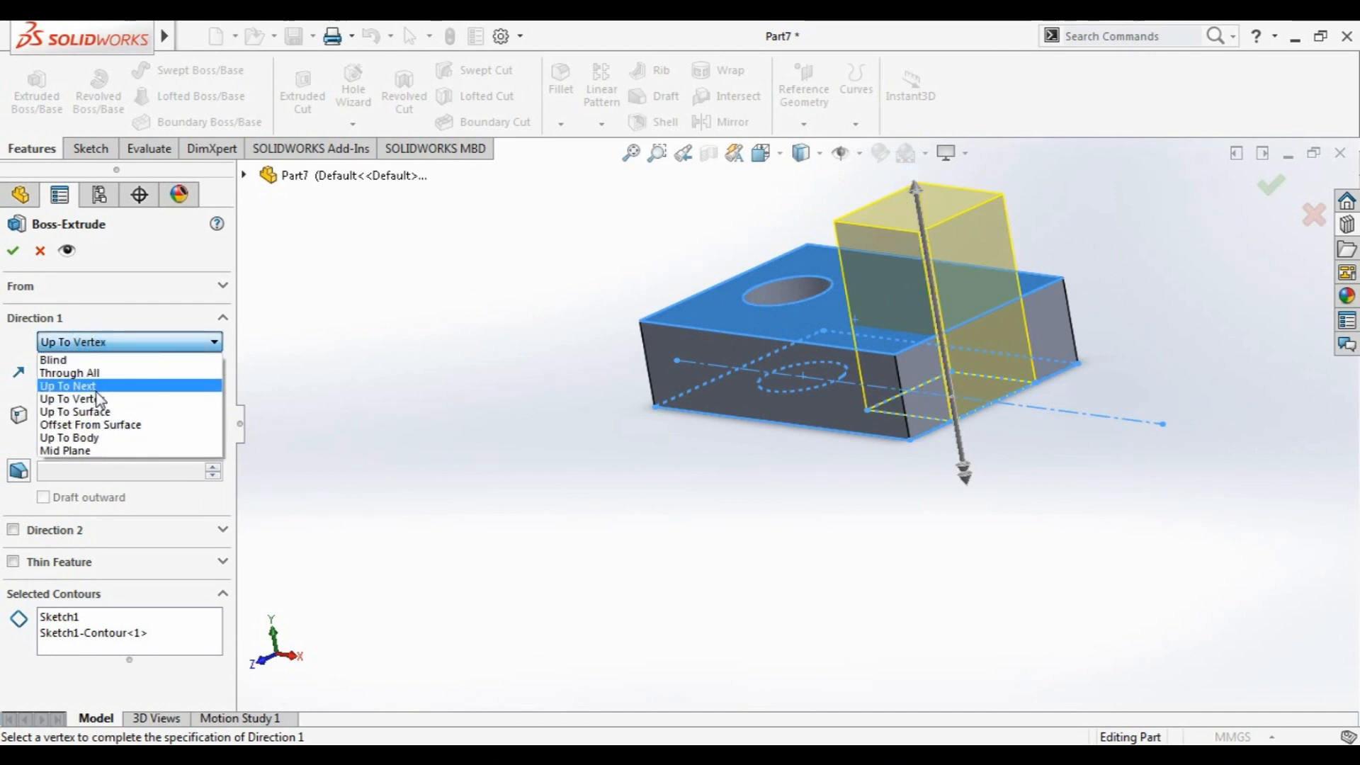
left_click(142, 381)
left_click(97, 343)
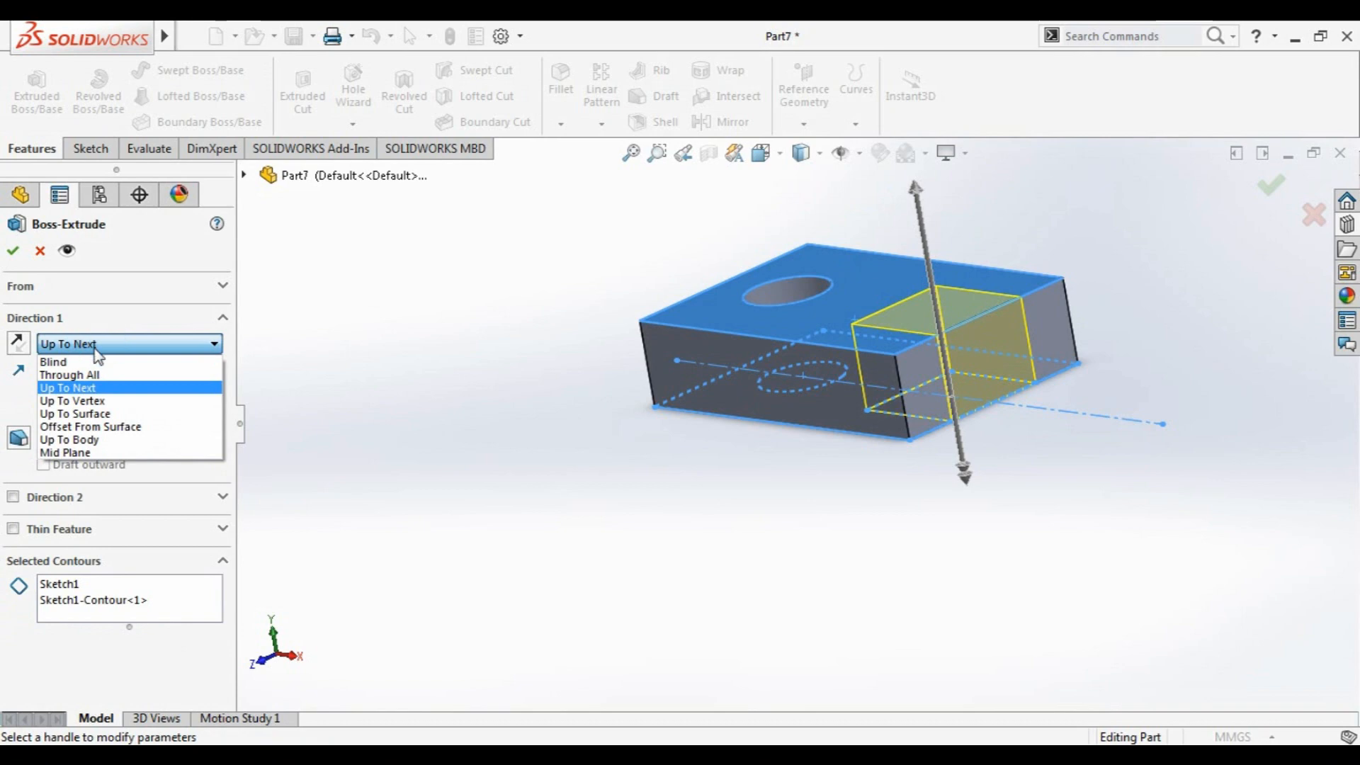
left_click(99, 400)
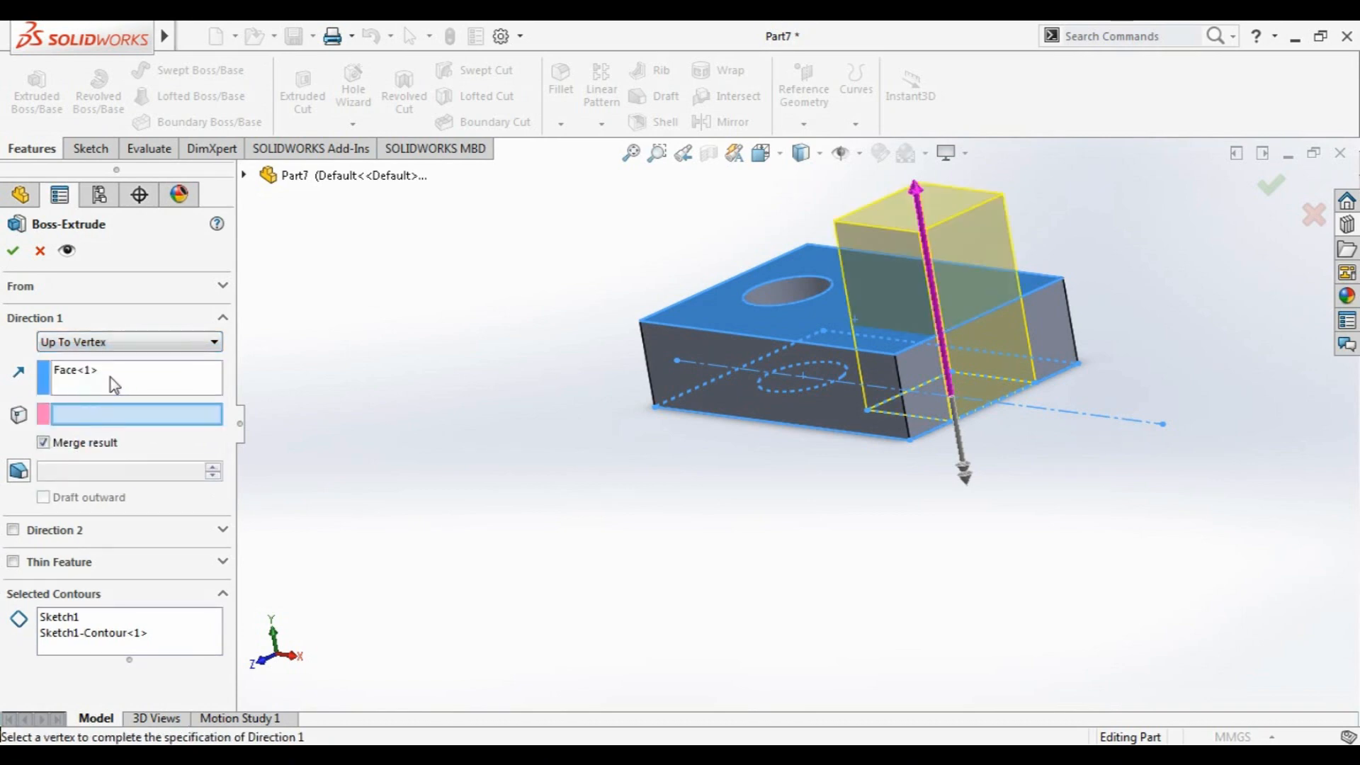
Extrude the square contour up to the block's top face, using the block's vertical corner edge as the extrusion direction
left_click(122, 343)
left_click(108, 409)
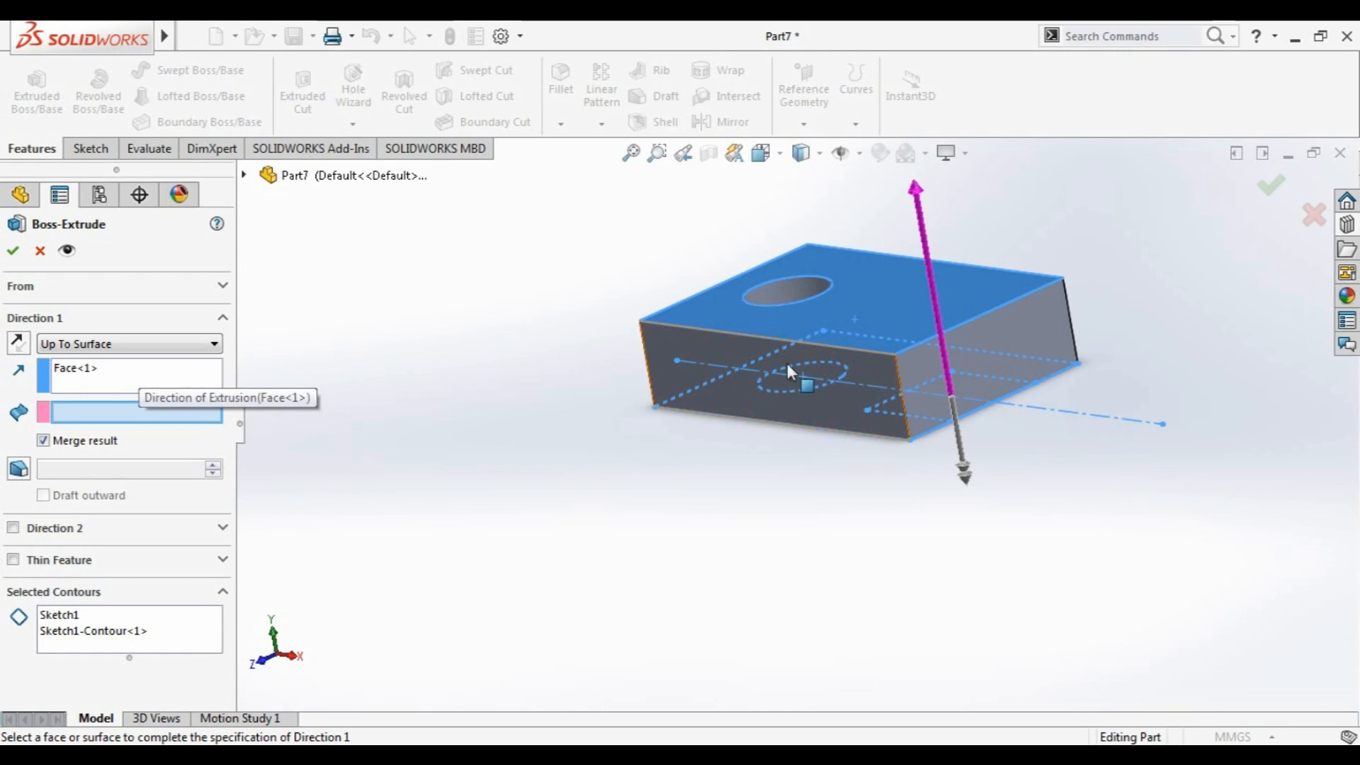
left_click(882, 379)
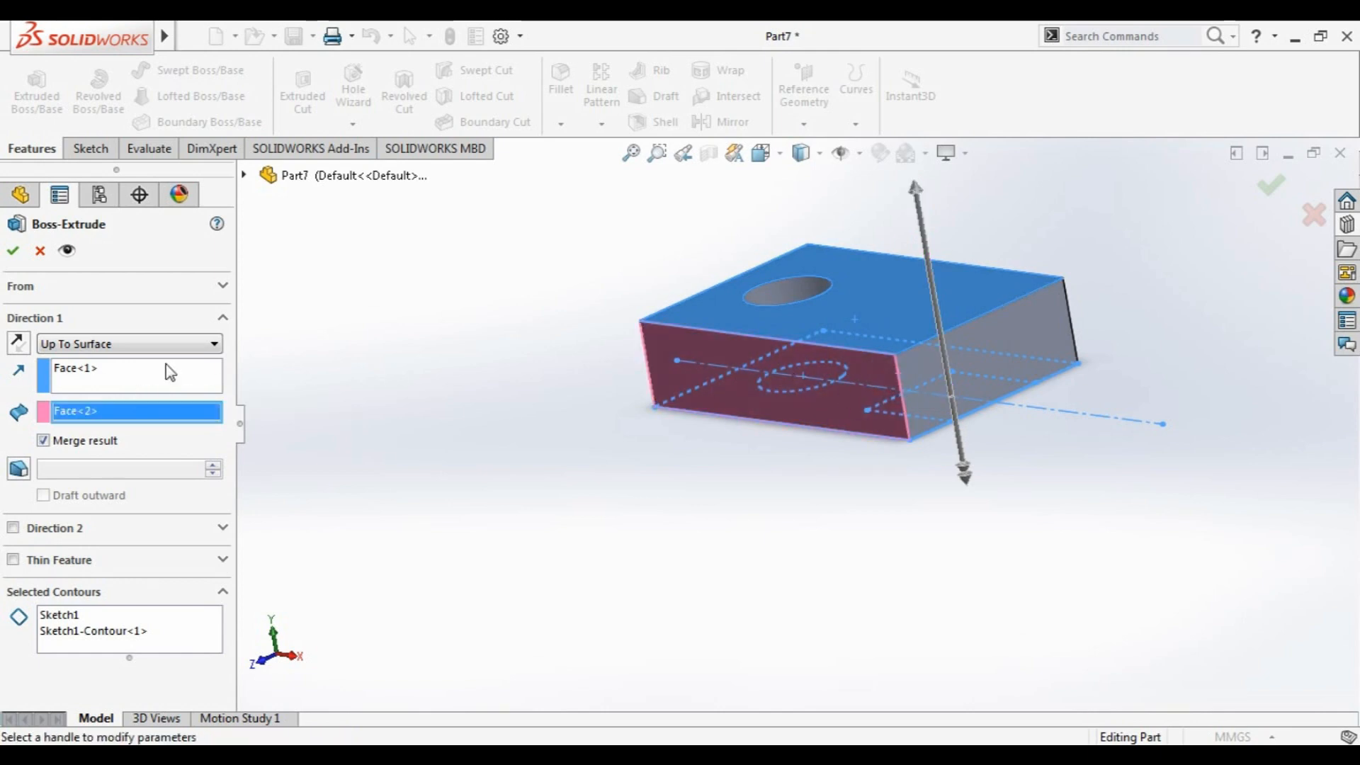
left_click(170, 372)
left_click(898, 382)
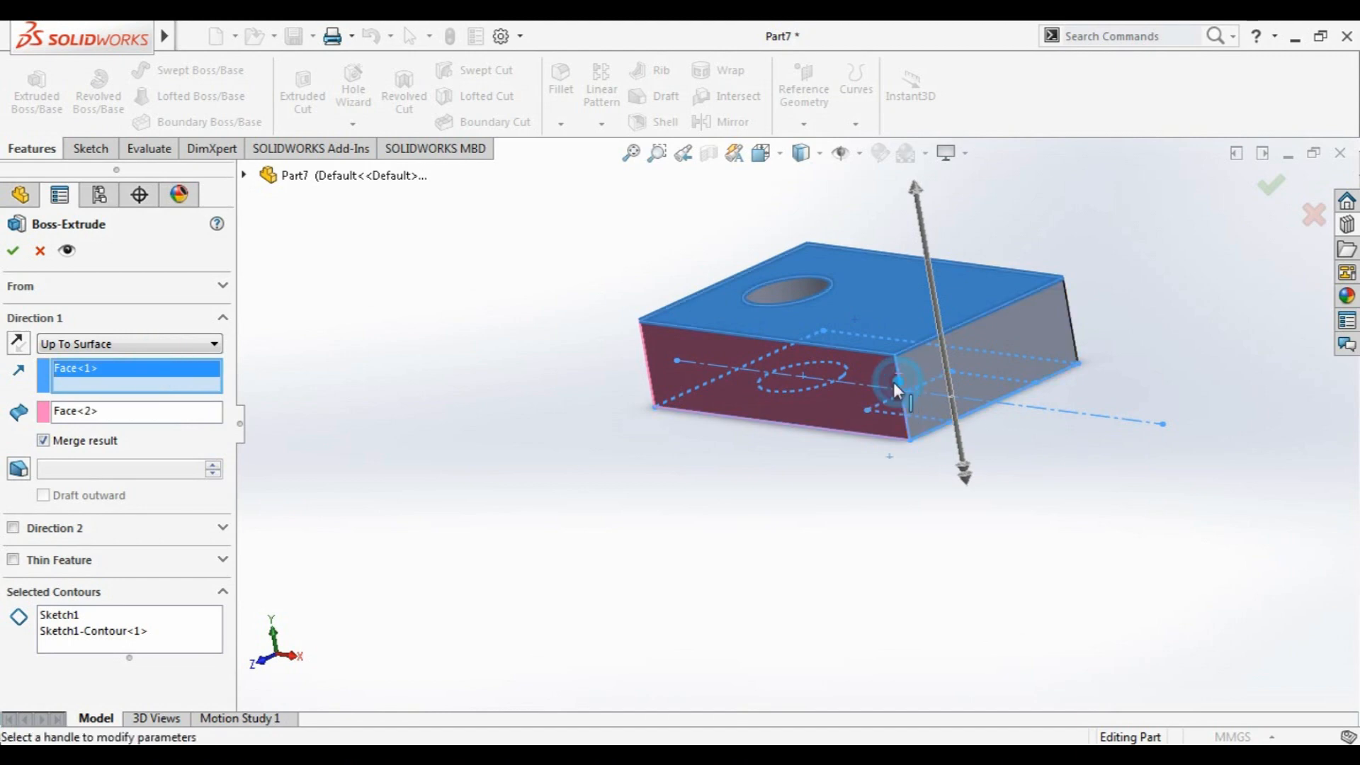
left_click(85, 412)
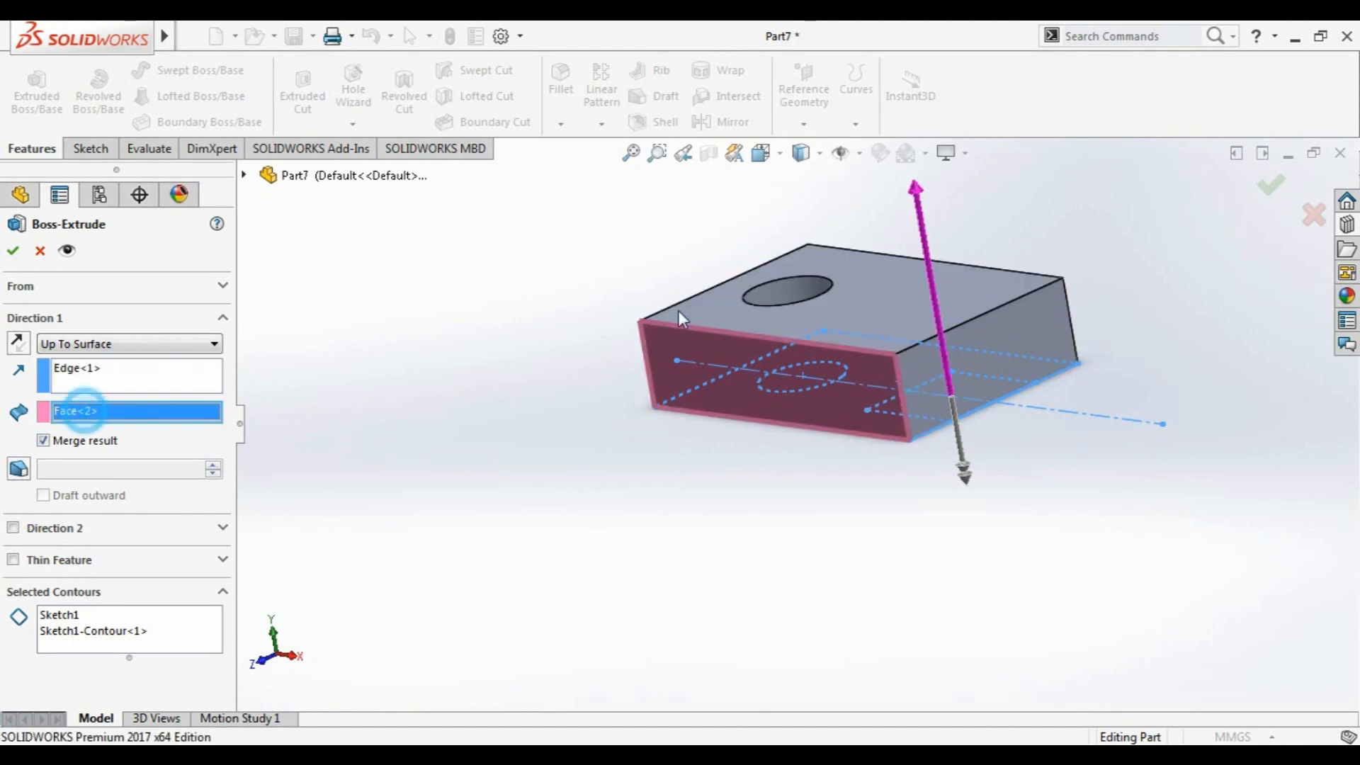
left_click(878, 283)
middle_click_drag(717, 524, 694, 568)
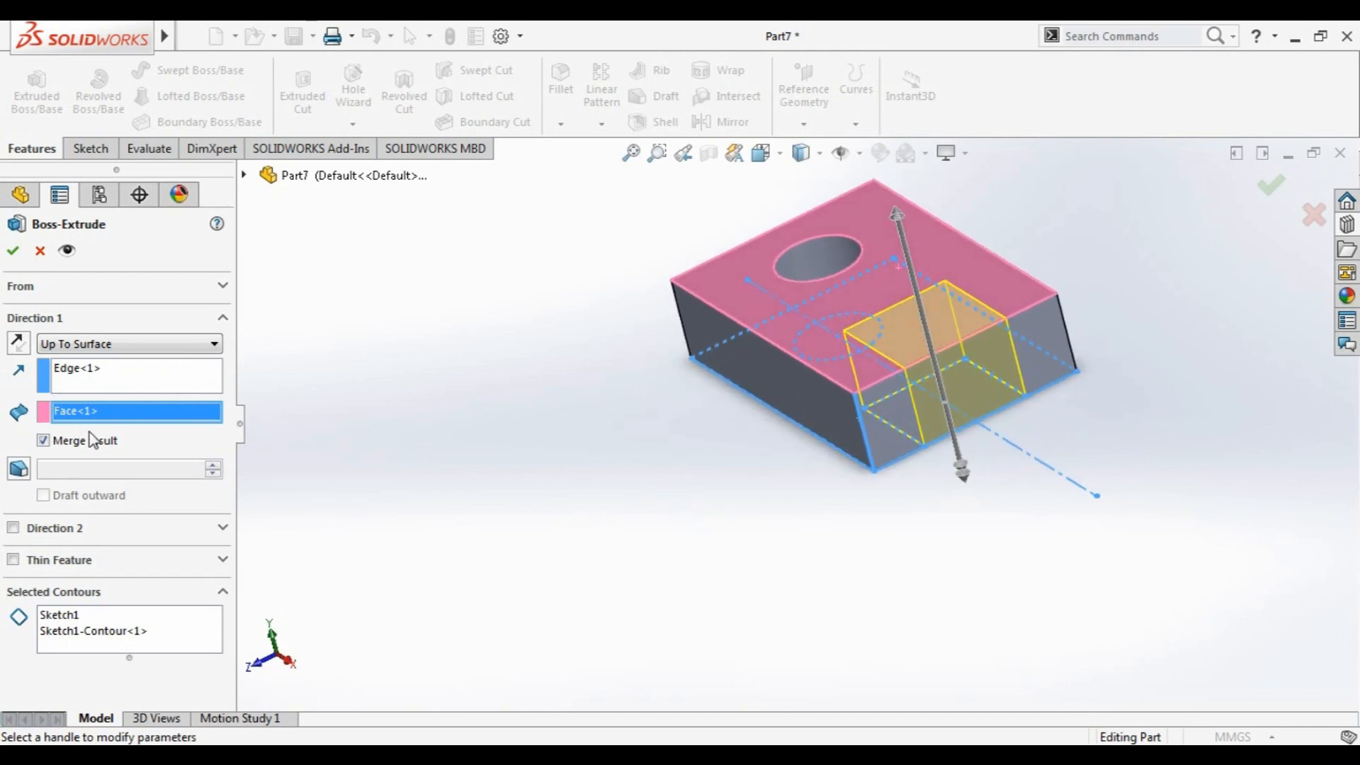
Stretch the square contour's extrusion upward as Blind and set its depth to 30 mm
mouse_move(890, 225)
left_mouse_down()
mouse_move(889, 187)
mouse_move(887, 200)
left_mouse_up()
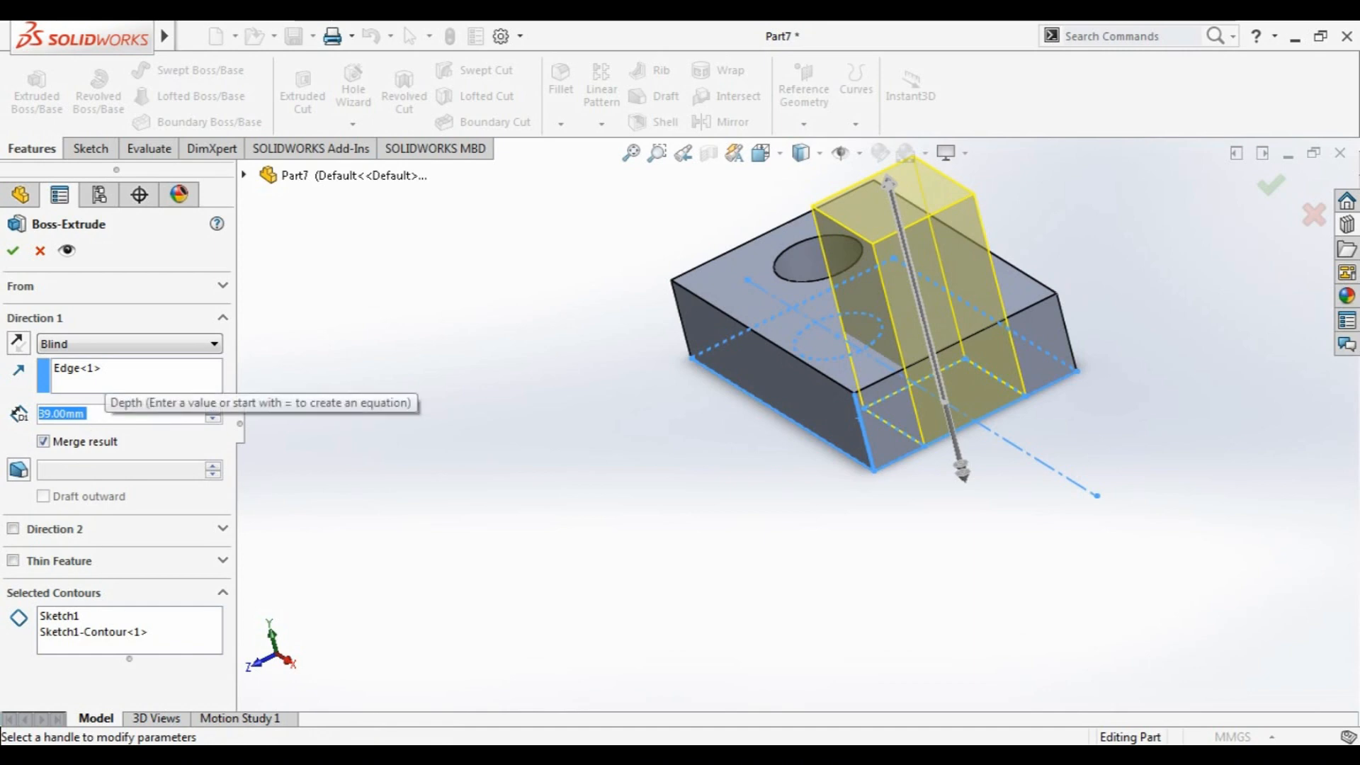
type("30")
key("Return")
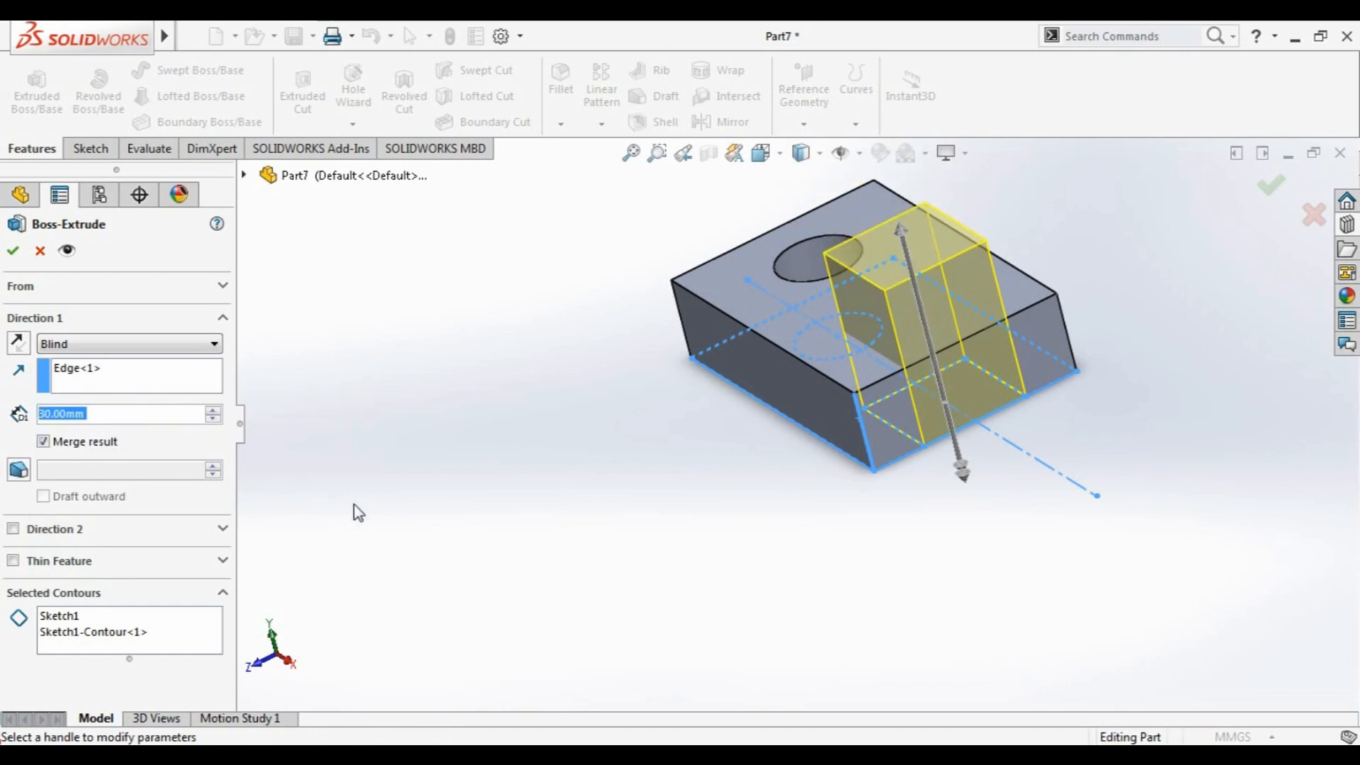
left_click(71, 444)
left_click(56, 445)
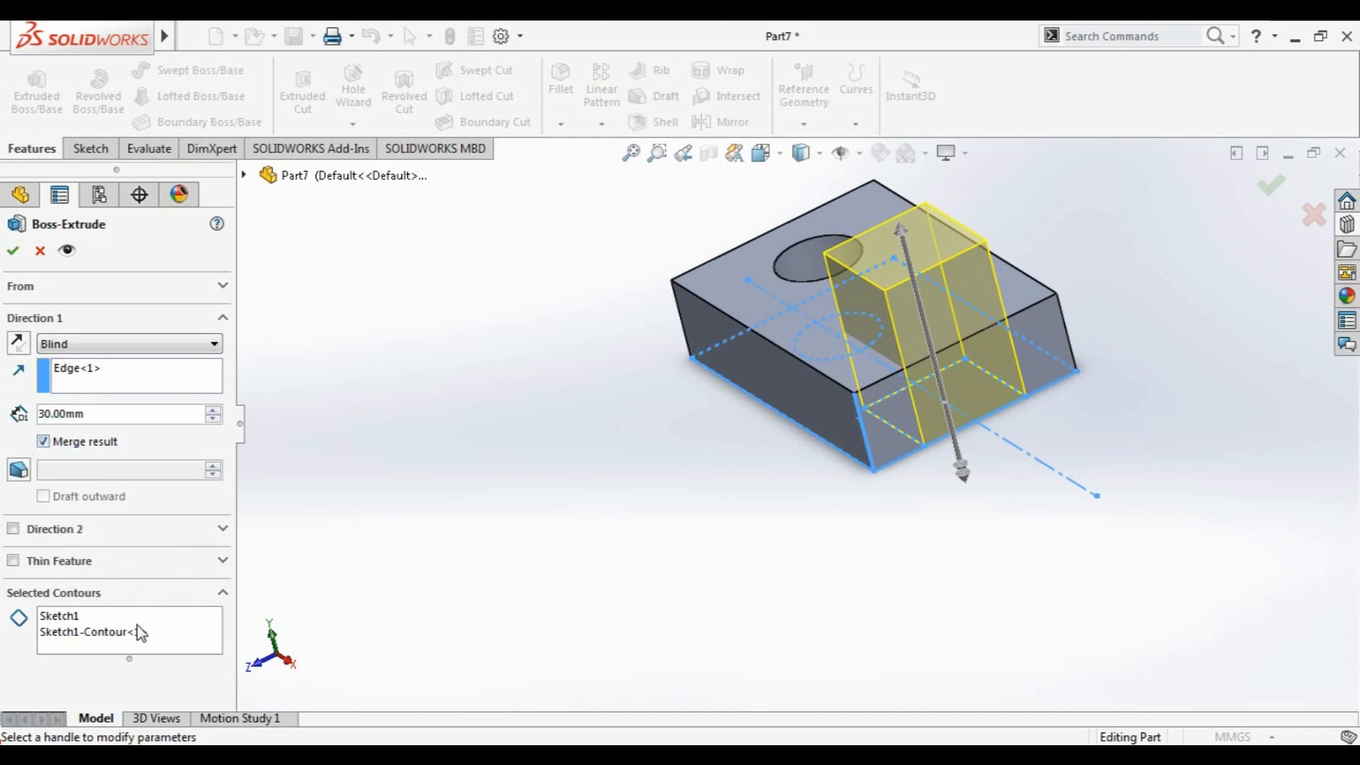
Remove the whole Sketch1 from the selected contours, leaving only the square contour in the extrusion
left_click(119, 612)
key("Delete")
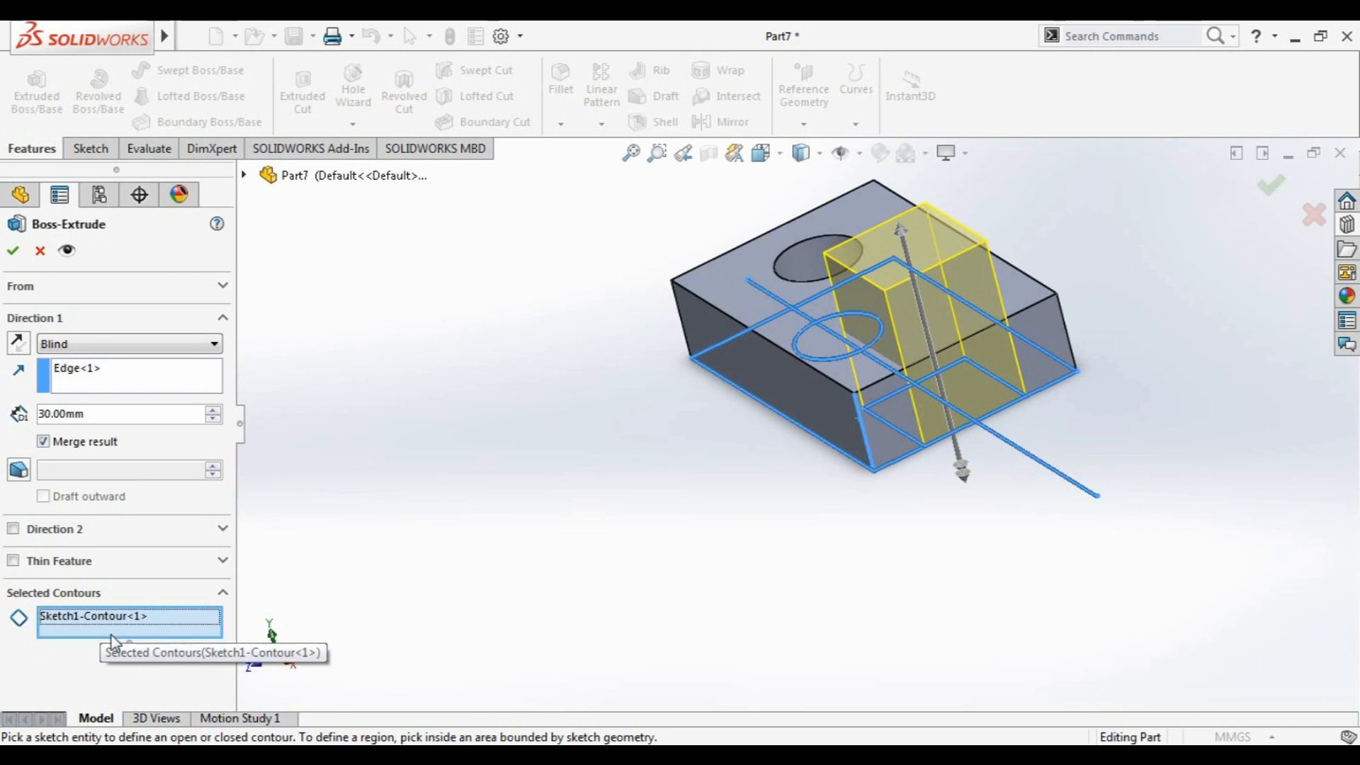
left_click(546, 555)
middle_click_drag(683, 486, 715, 432)
Try the Offset From Surface end condition at 30 mm, with the block's top face as the reference
left_click(188, 341)
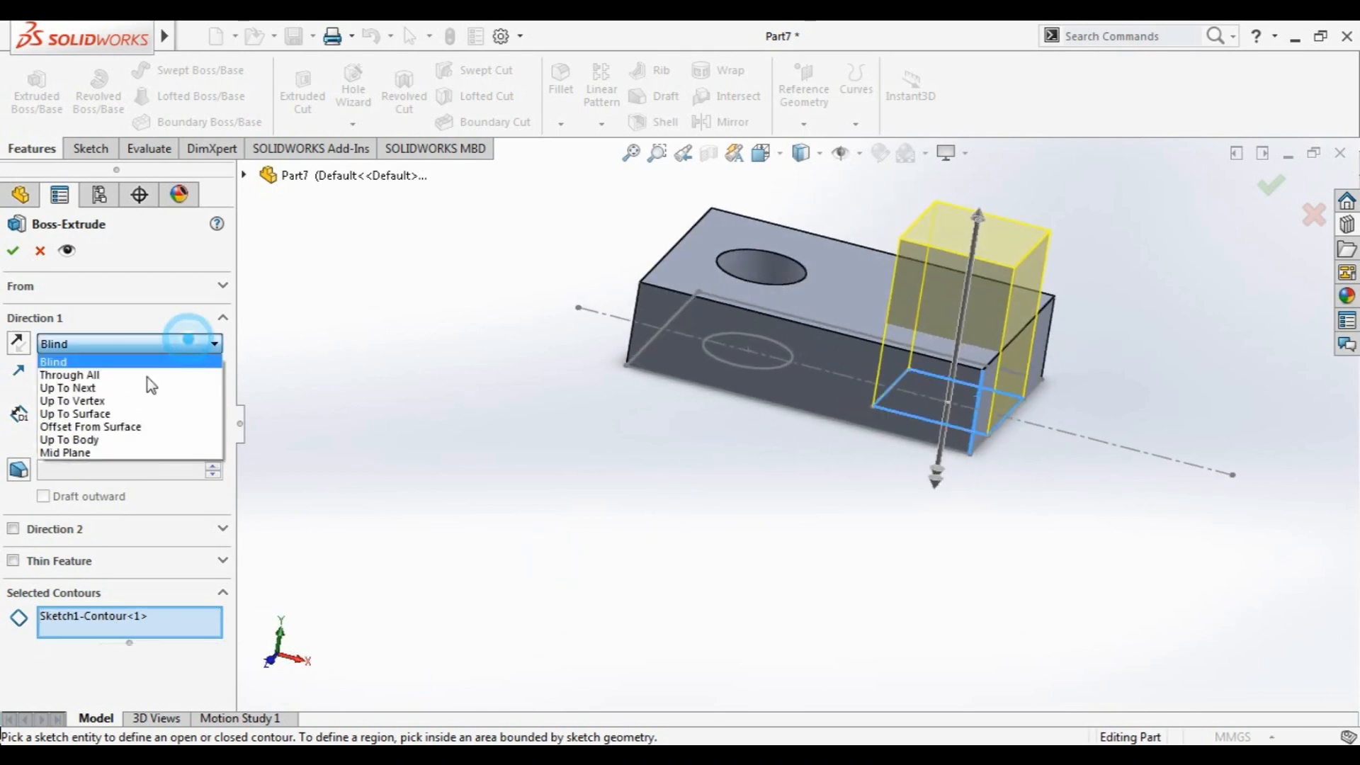
left_click(141, 426)
left_click(872, 301)
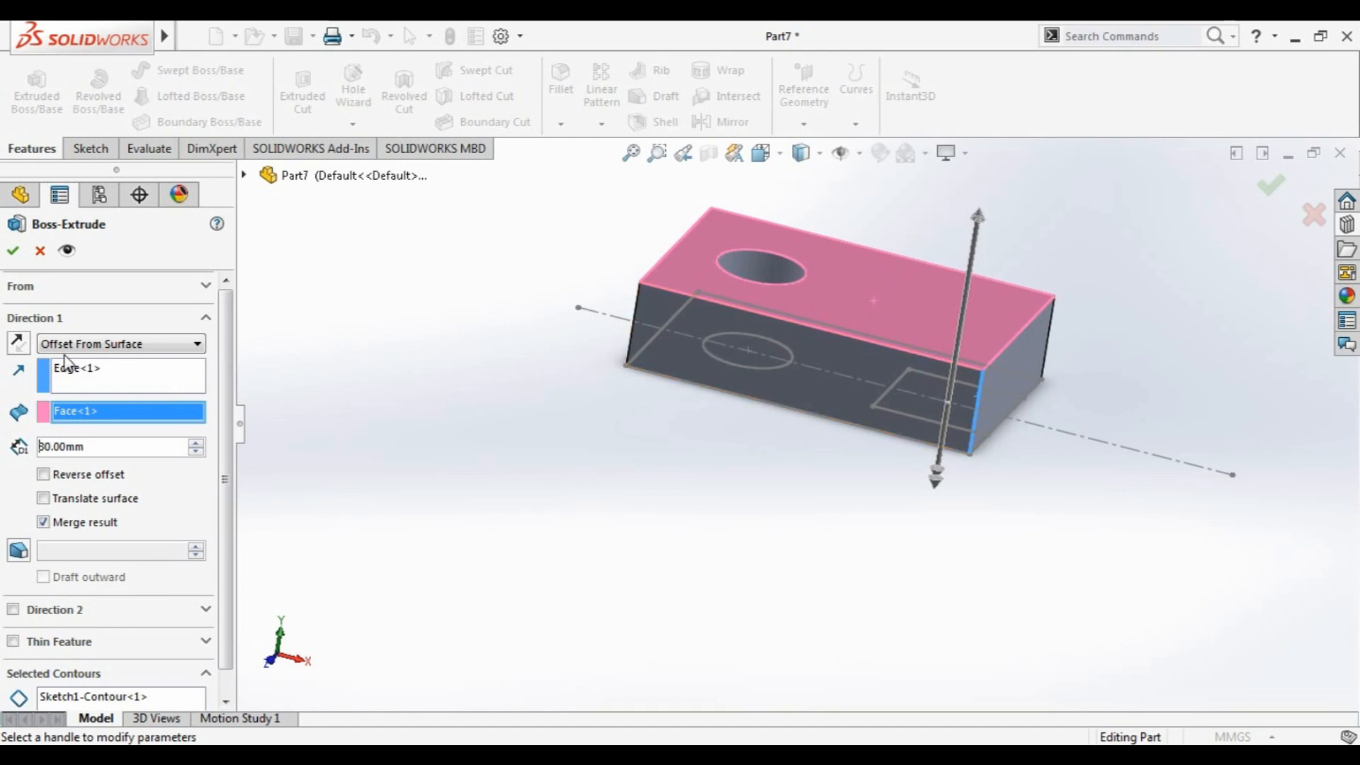
Switch the end condition to Up To Surface, ending the square contour's extrusion at the block's top face
left_click(163, 347)
left_click(114, 416)
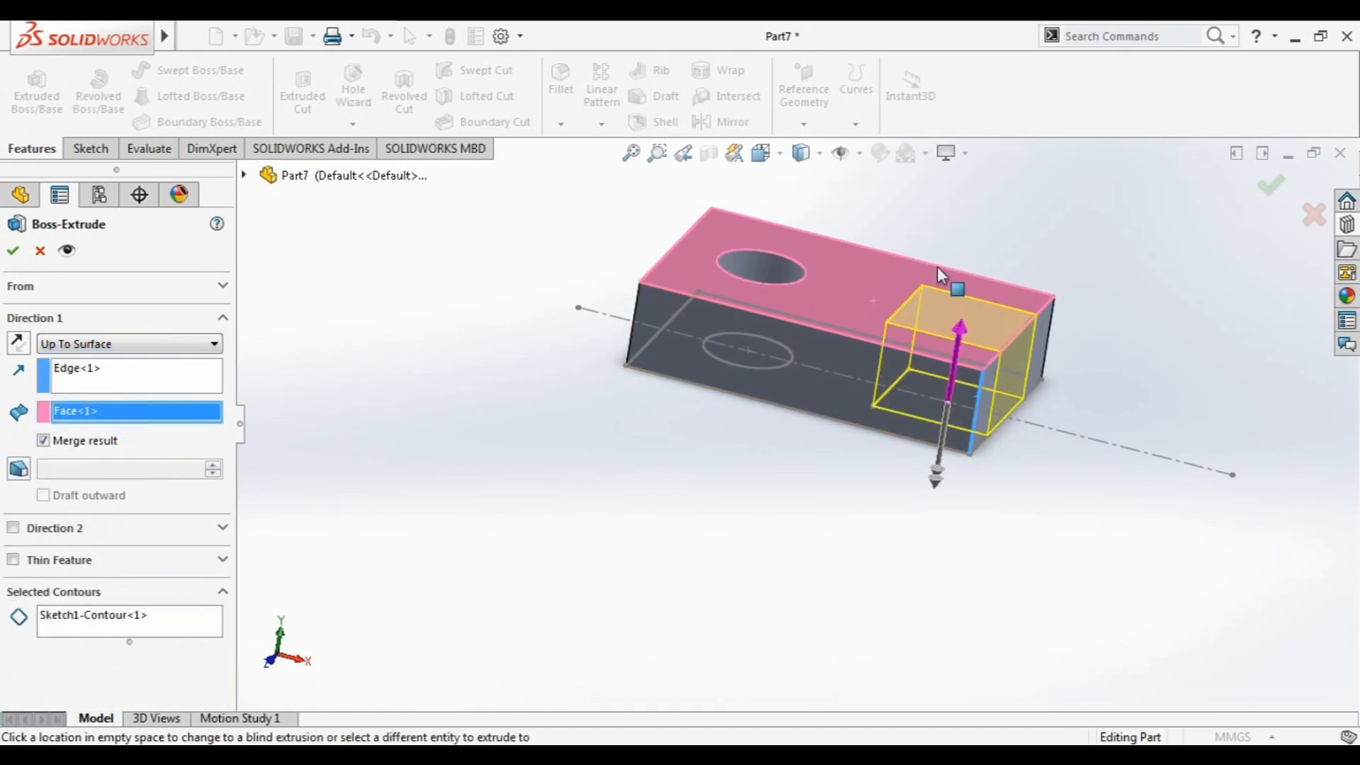
left_click(869, 296)
left_click(862, 300)
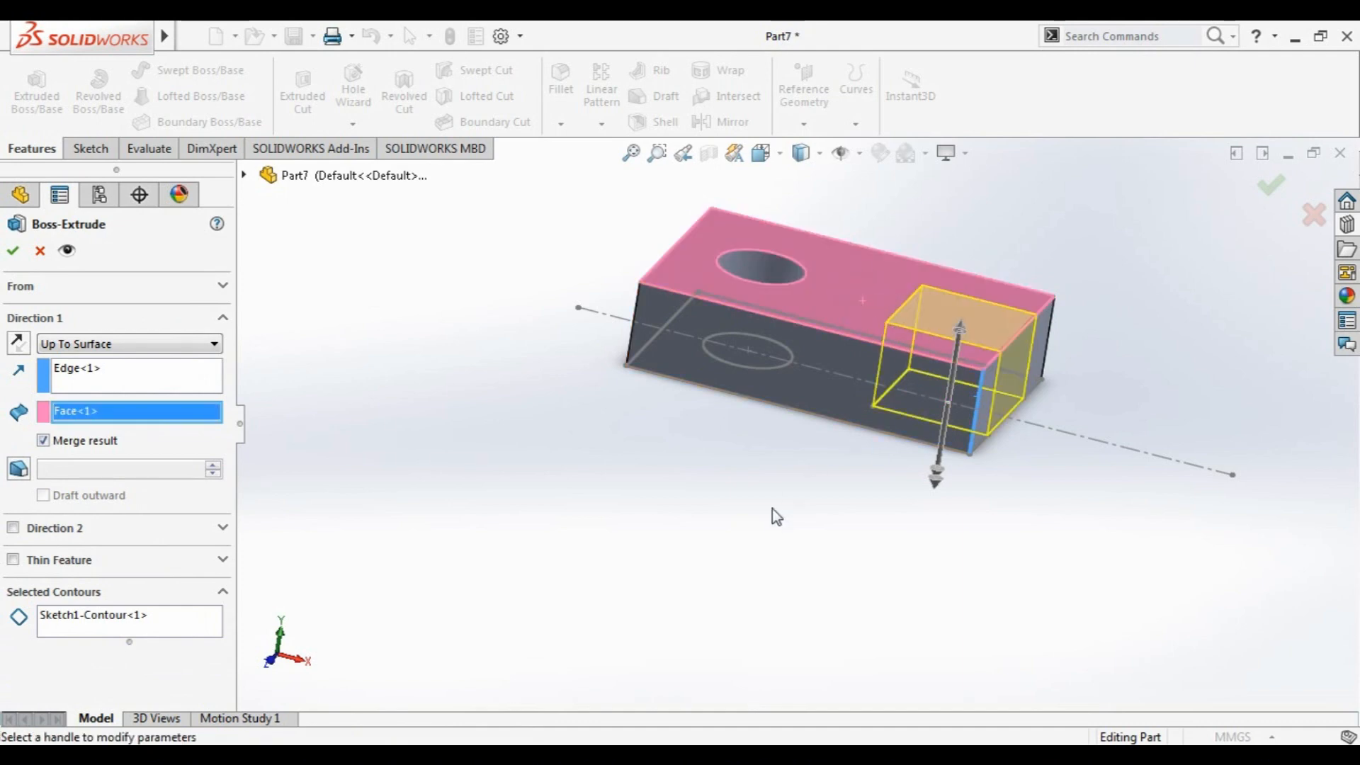
Try the block's bottom face as the end surface, and return the selection to the top face
middle_click_drag(776, 516, 765, 401)
left_click(829, 381)
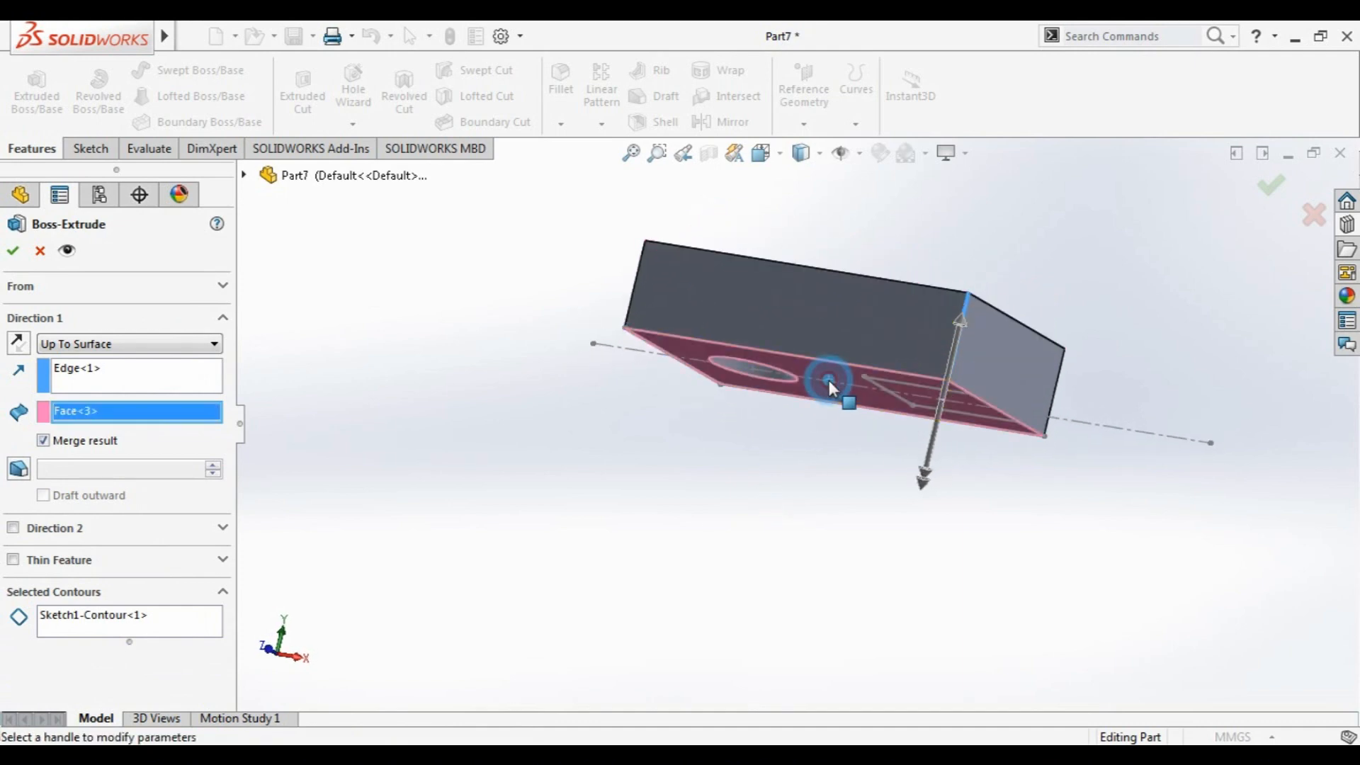
middle_click_drag(801, 438, 845, 352)
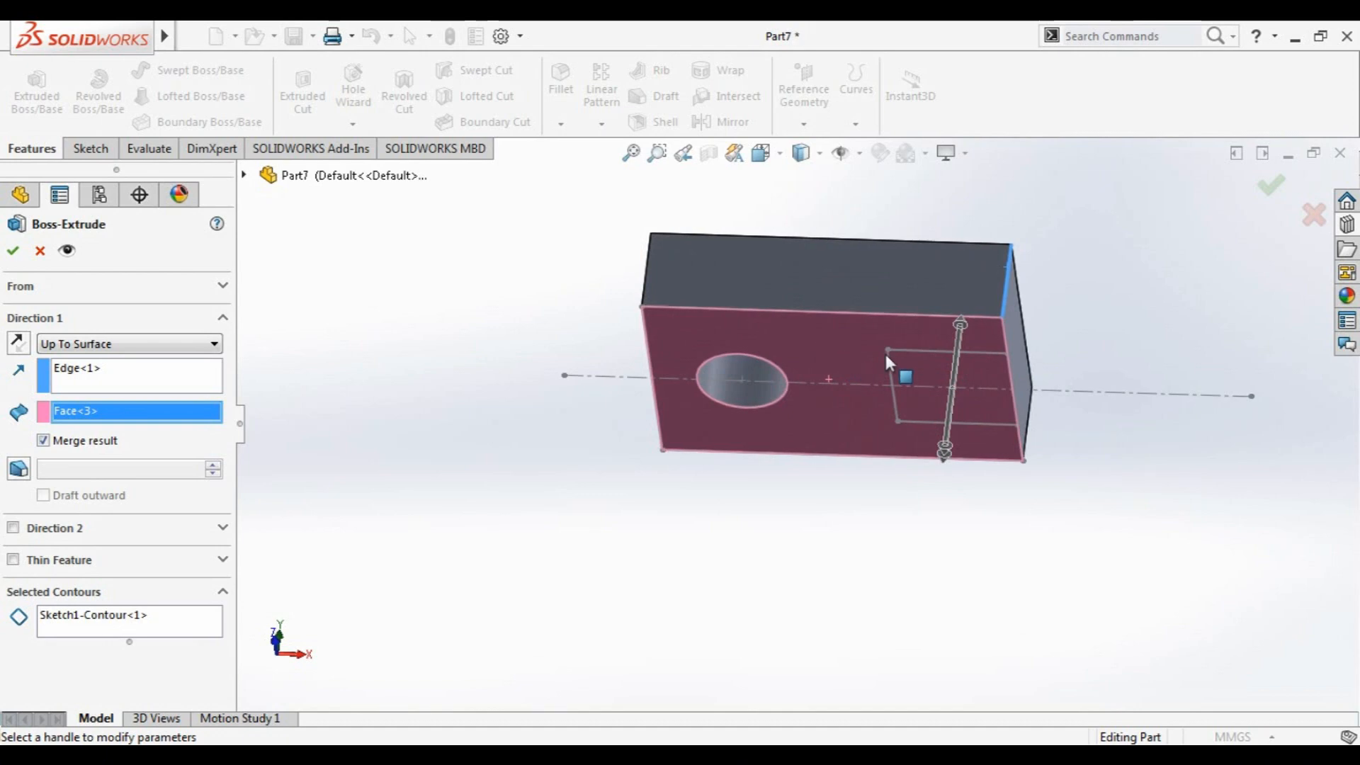
middle_click_drag(819, 294, 798, 376)
left_click(872, 347)
middle_click_drag(336, 421, 309, 395)
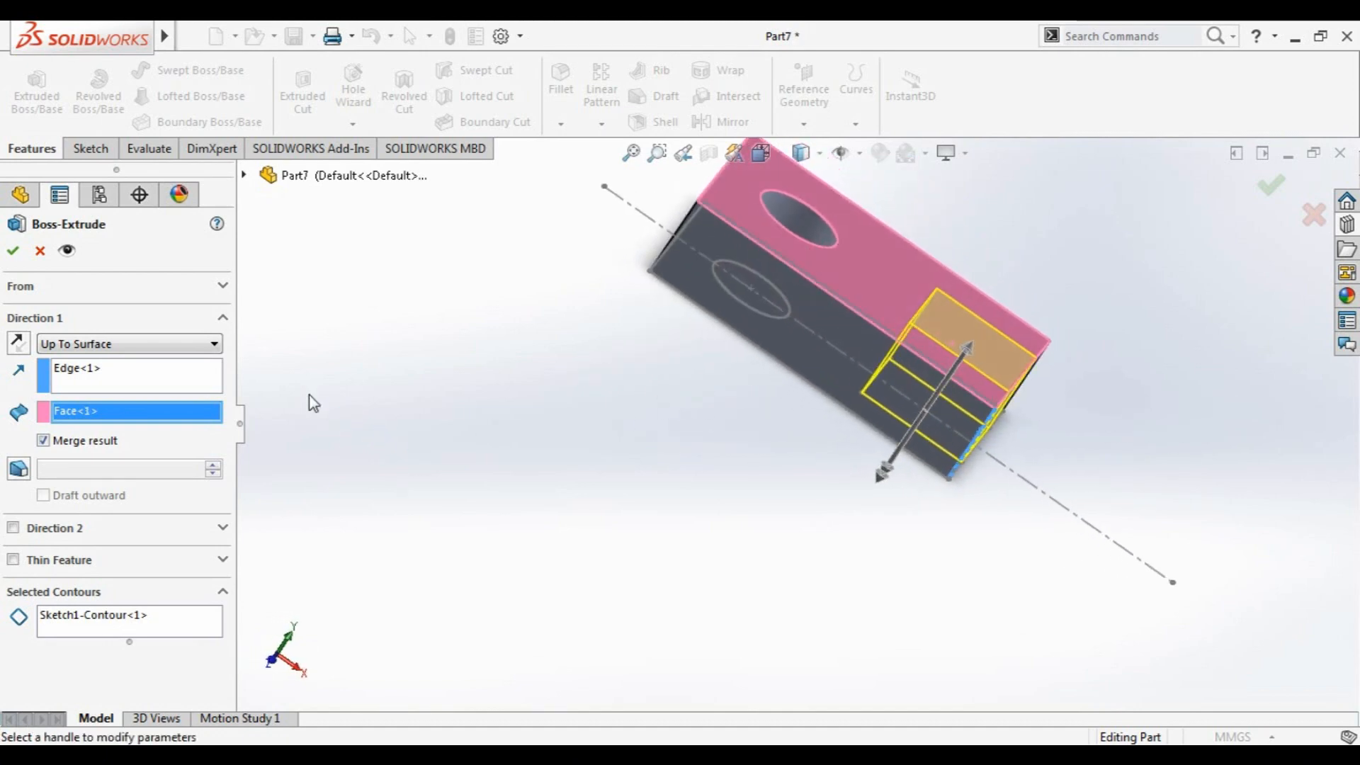
Try a 10 mm blind extrusion in Direction 2, and toggle the Merge result option
left_click(14, 529)
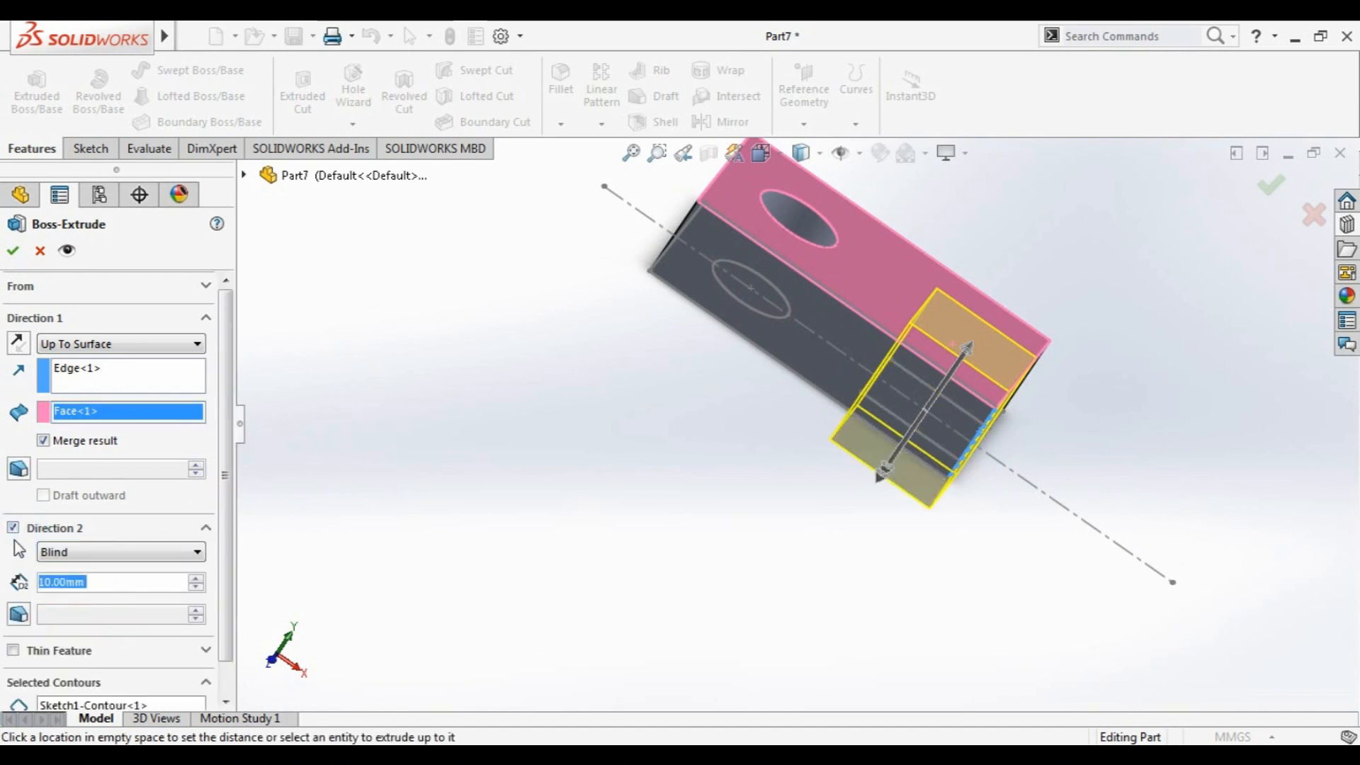
middle_click_drag(440, 572, 375, 507)
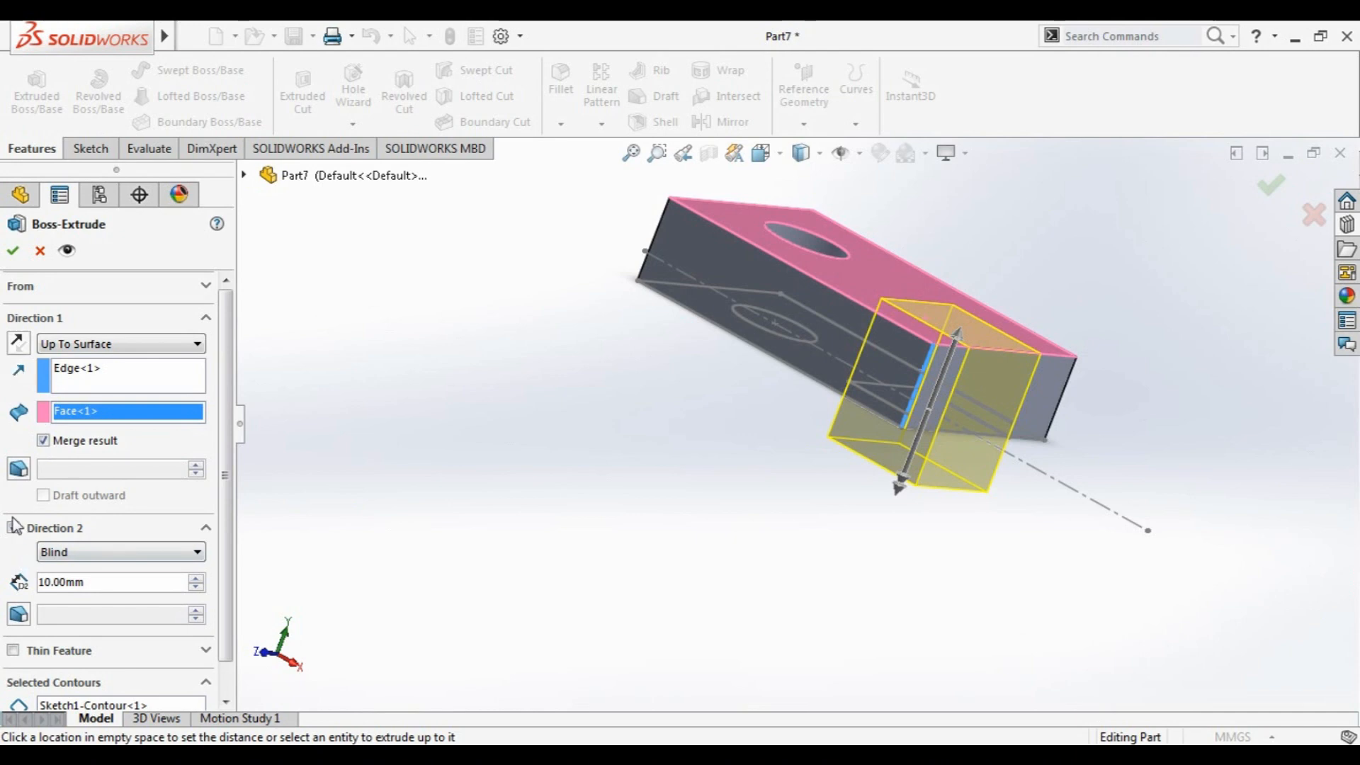
left_click(13, 528)
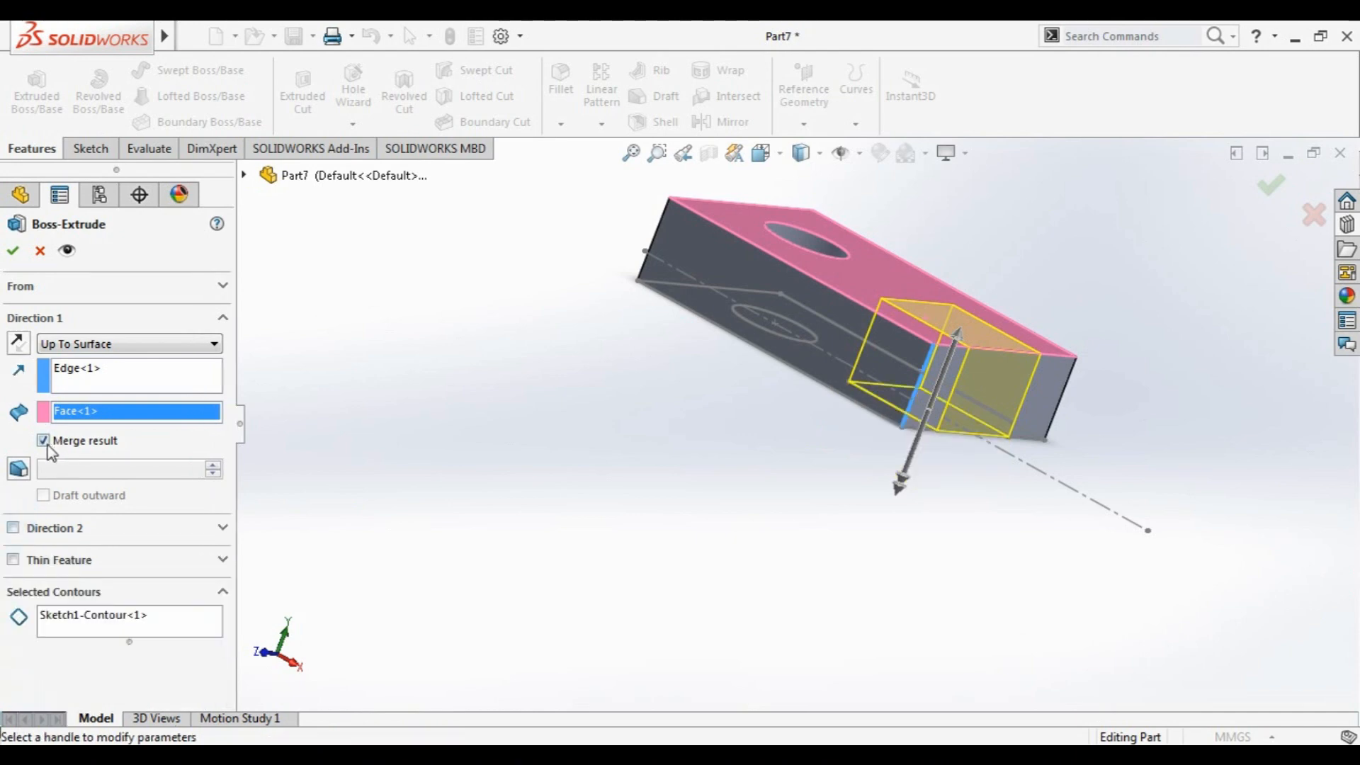
left_click(44, 441)
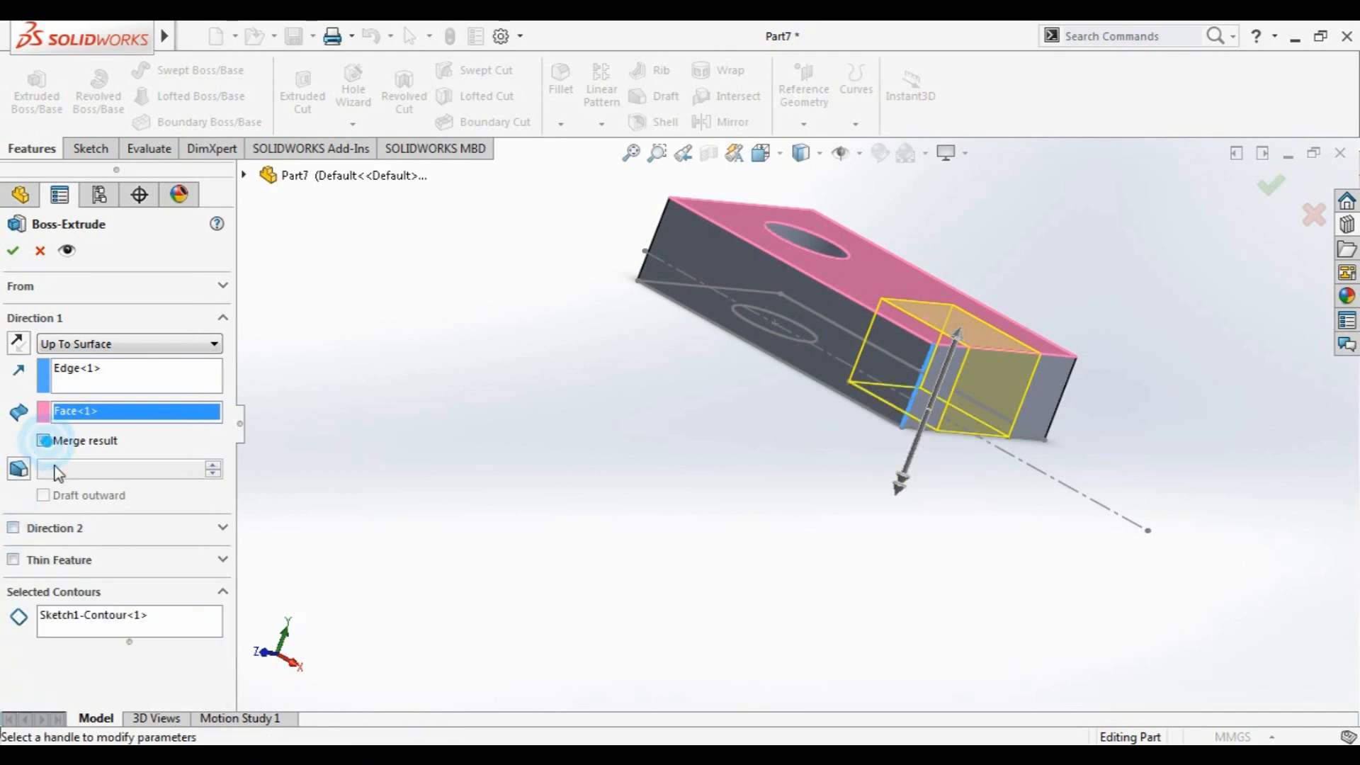
Set the end condition to Offset From Surface, with a 15 mm offset from the block's top face
left_click(92, 344)
left_click(92, 427)
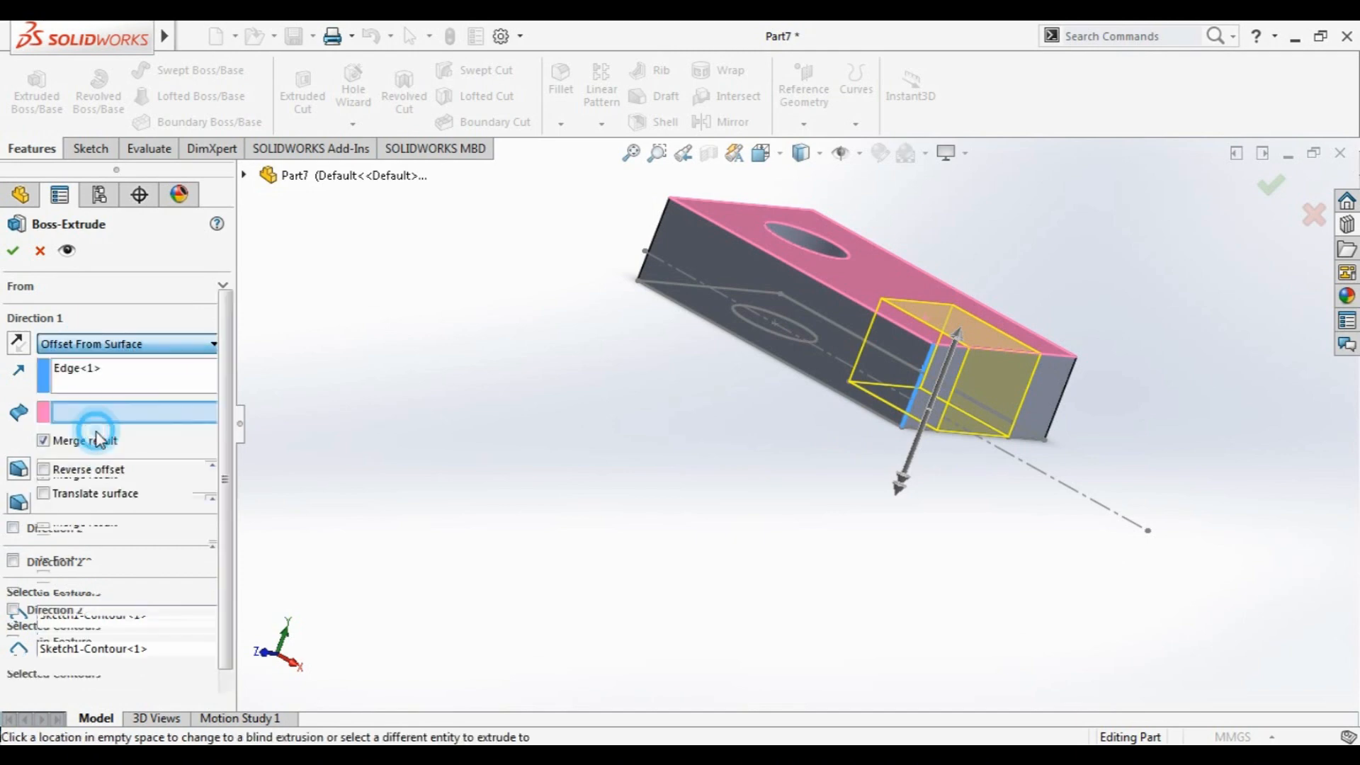
left_click(898, 292)
left_click(898, 294)
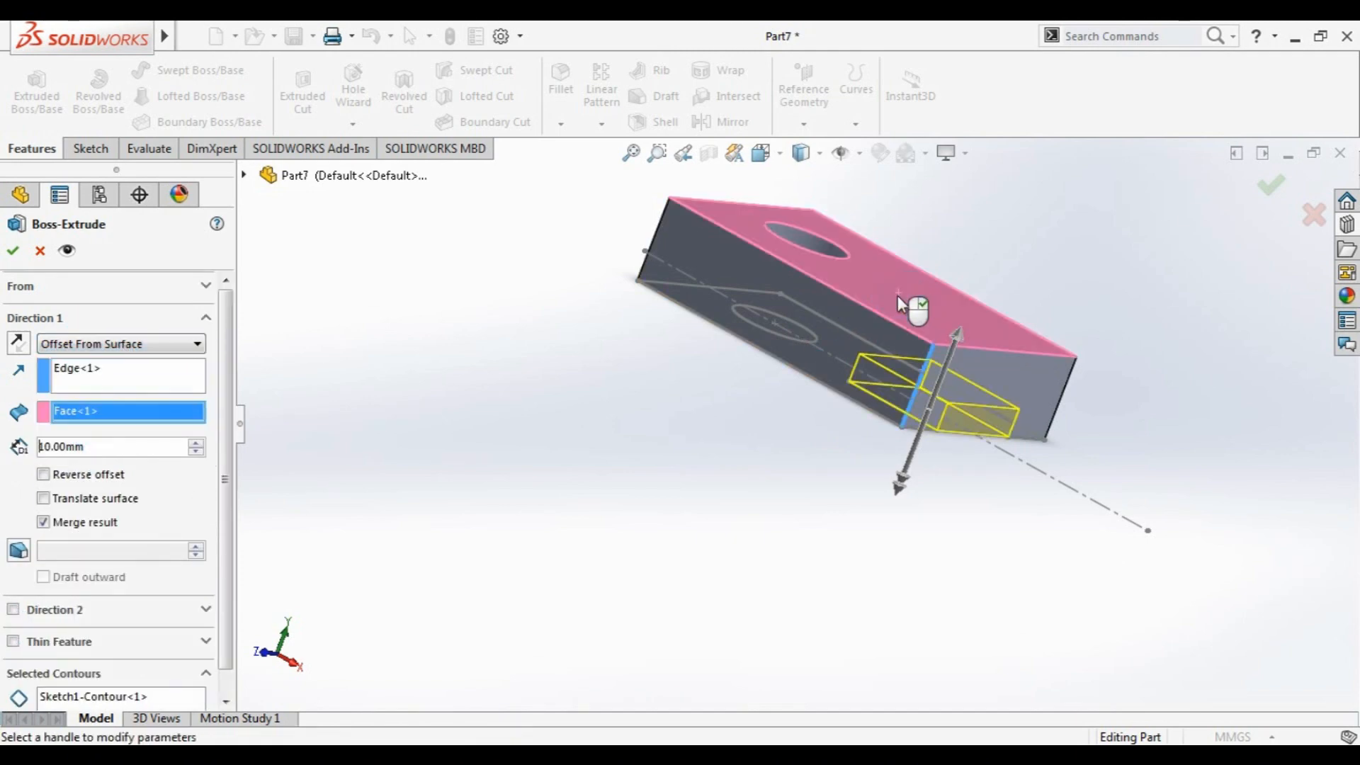
middle_click_drag(521, 453, 425, 383)
double_click(99, 454)
type("15")
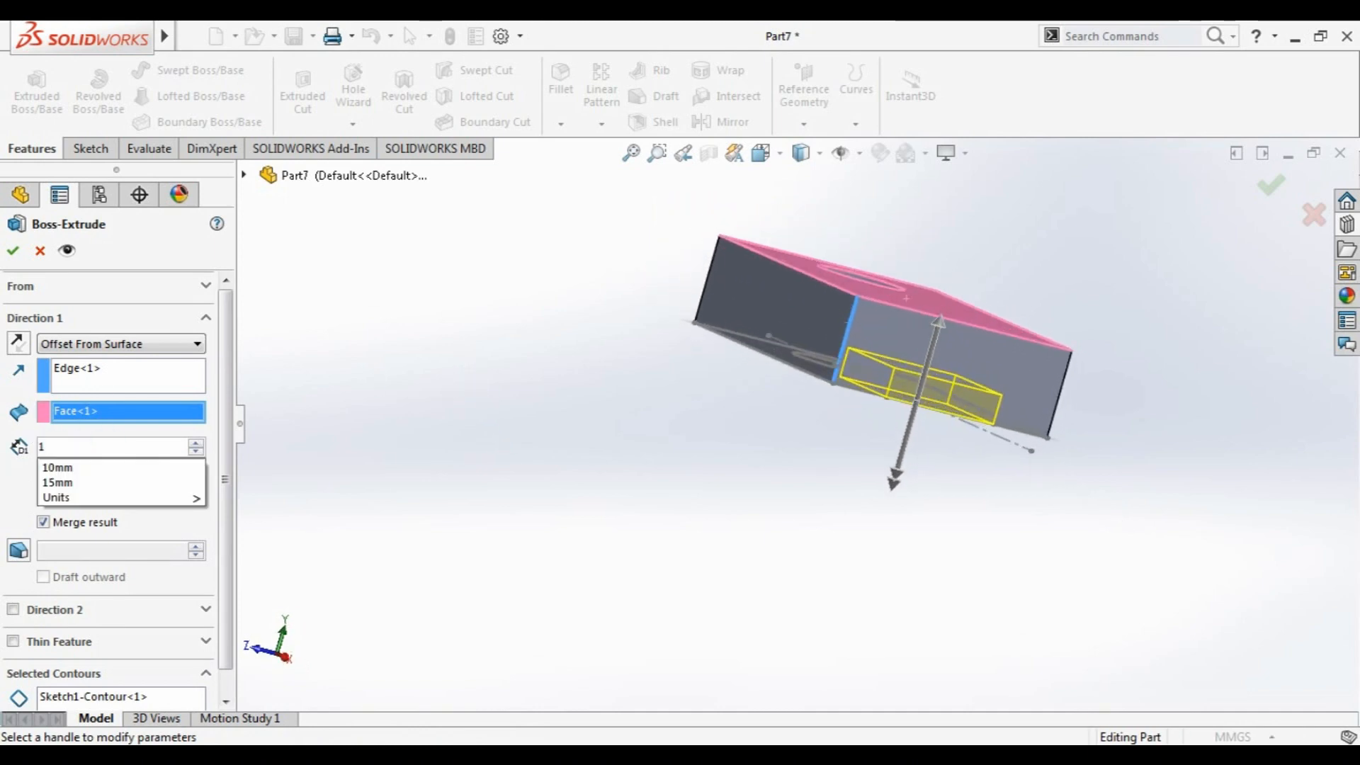
left_click(74, 385)
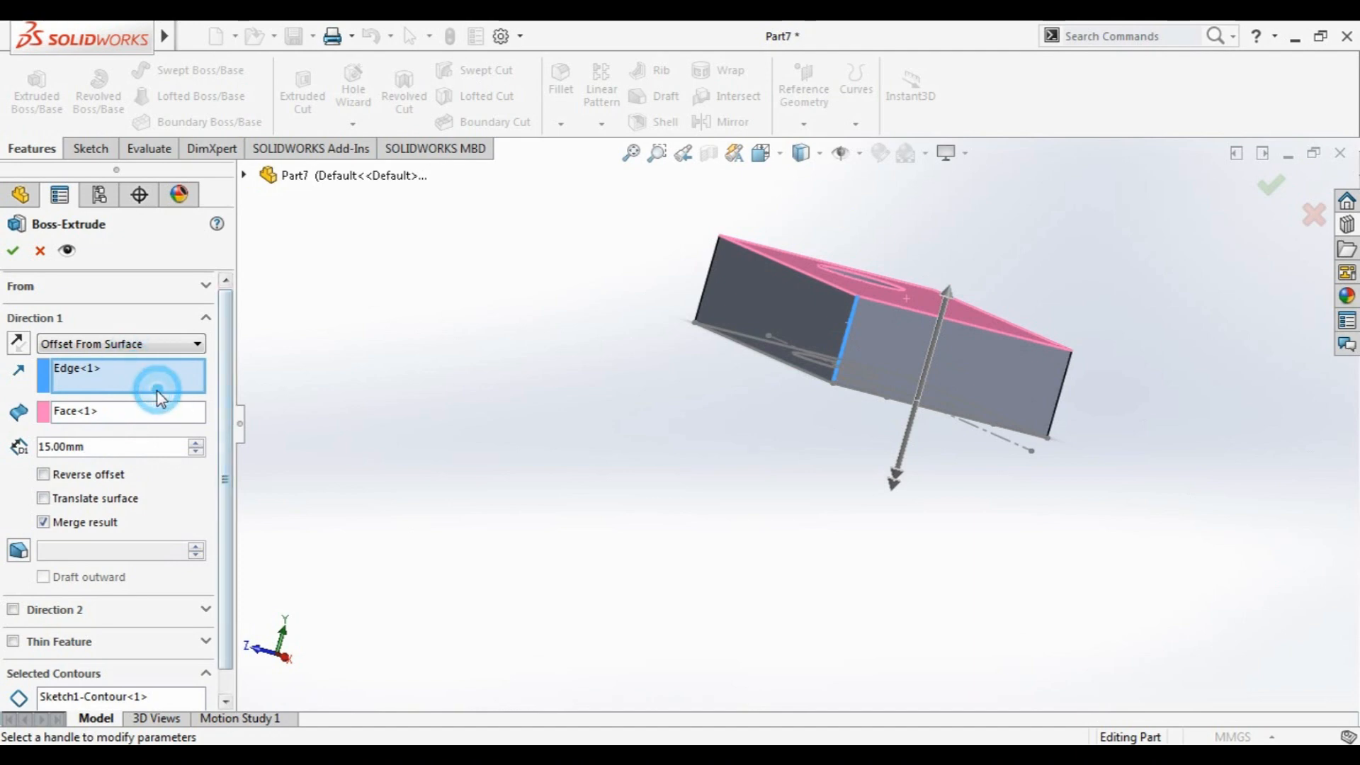
left_click(145, 410)
left_click(150, 699)
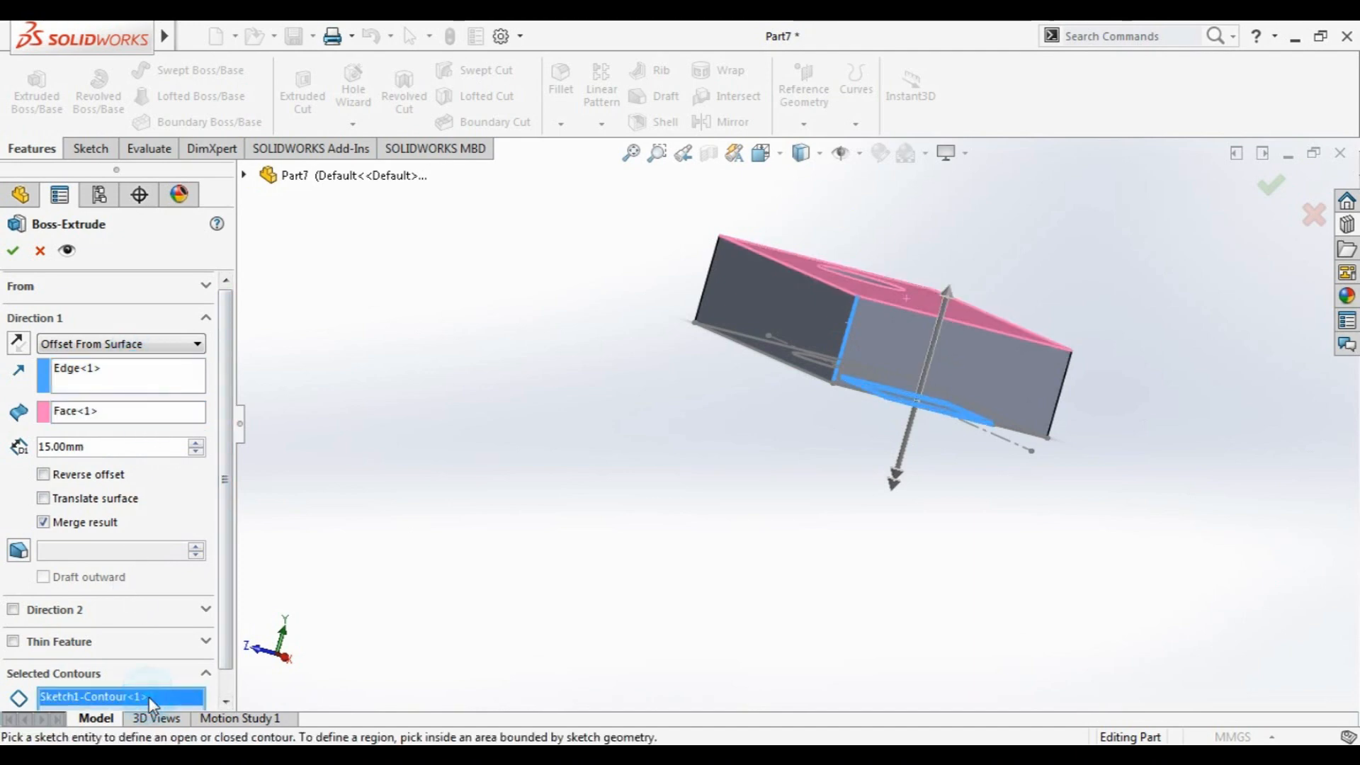
Try the Through All end condition, and change it to Blind with a depth of 30 mm
left_click(96, 344)
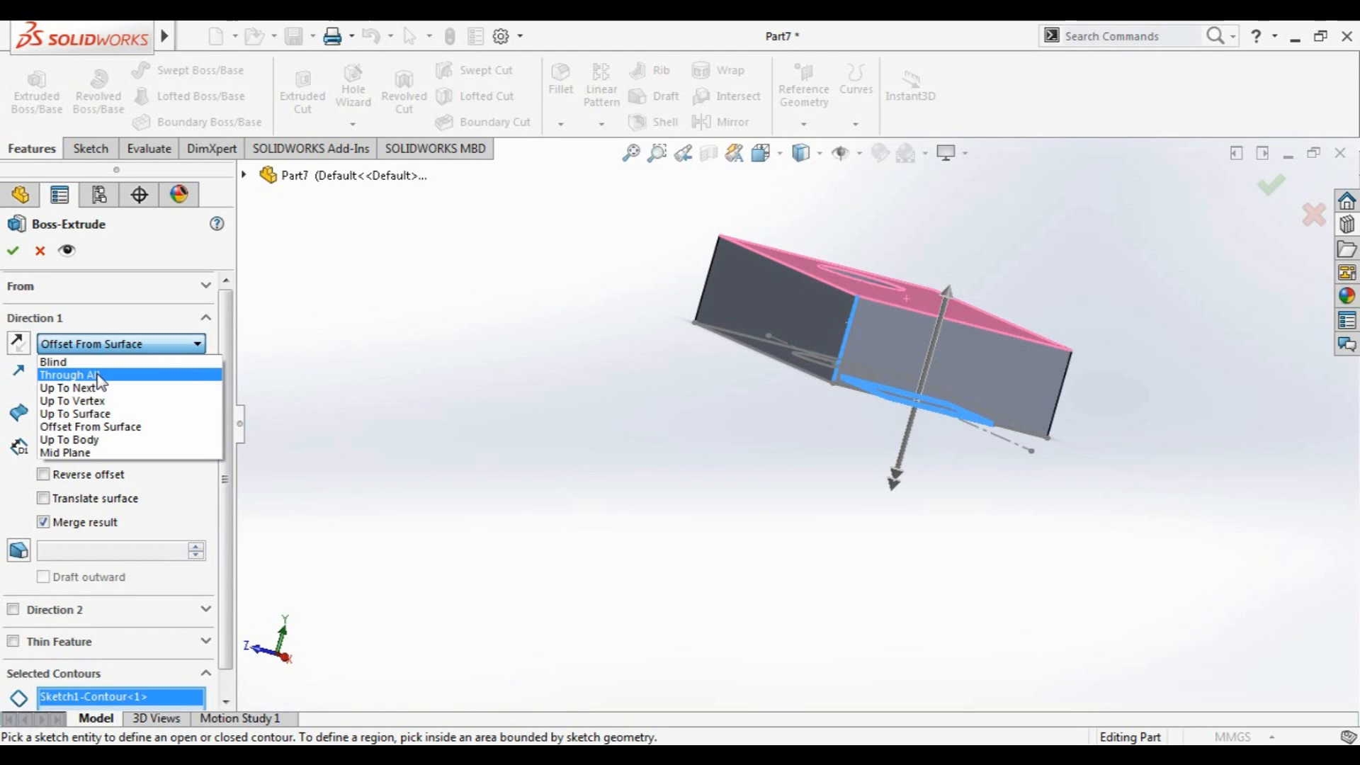
left_click(98, 376)
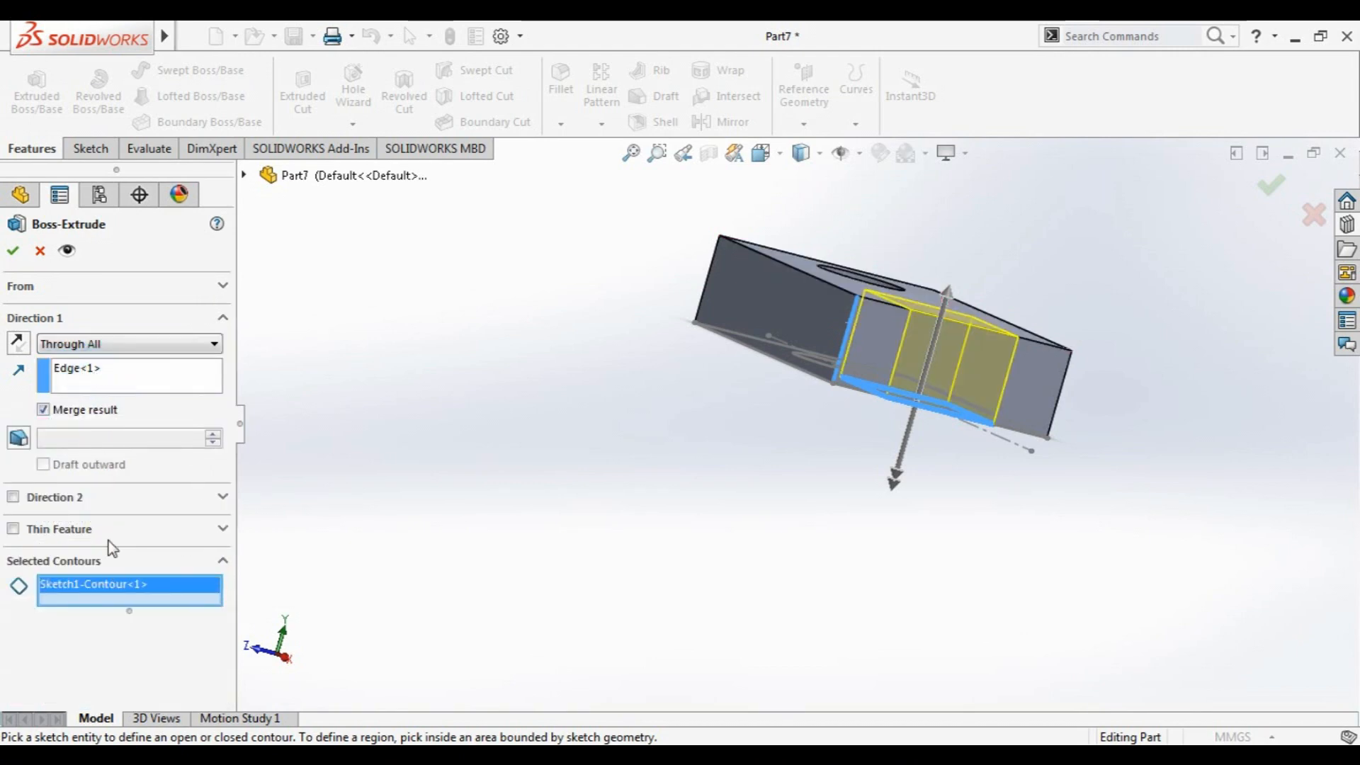
left_click(106, 343)
left_click(99, 357)
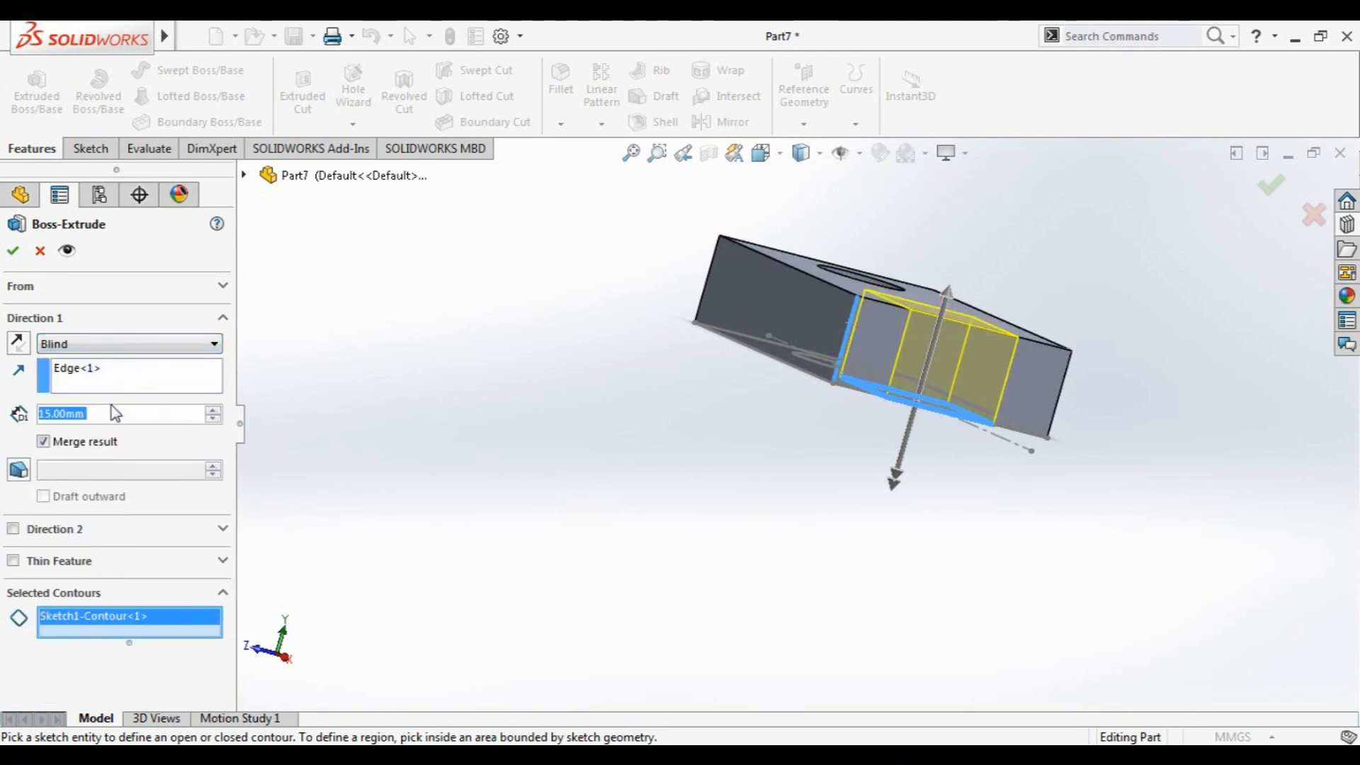
type("30")
key("Return")
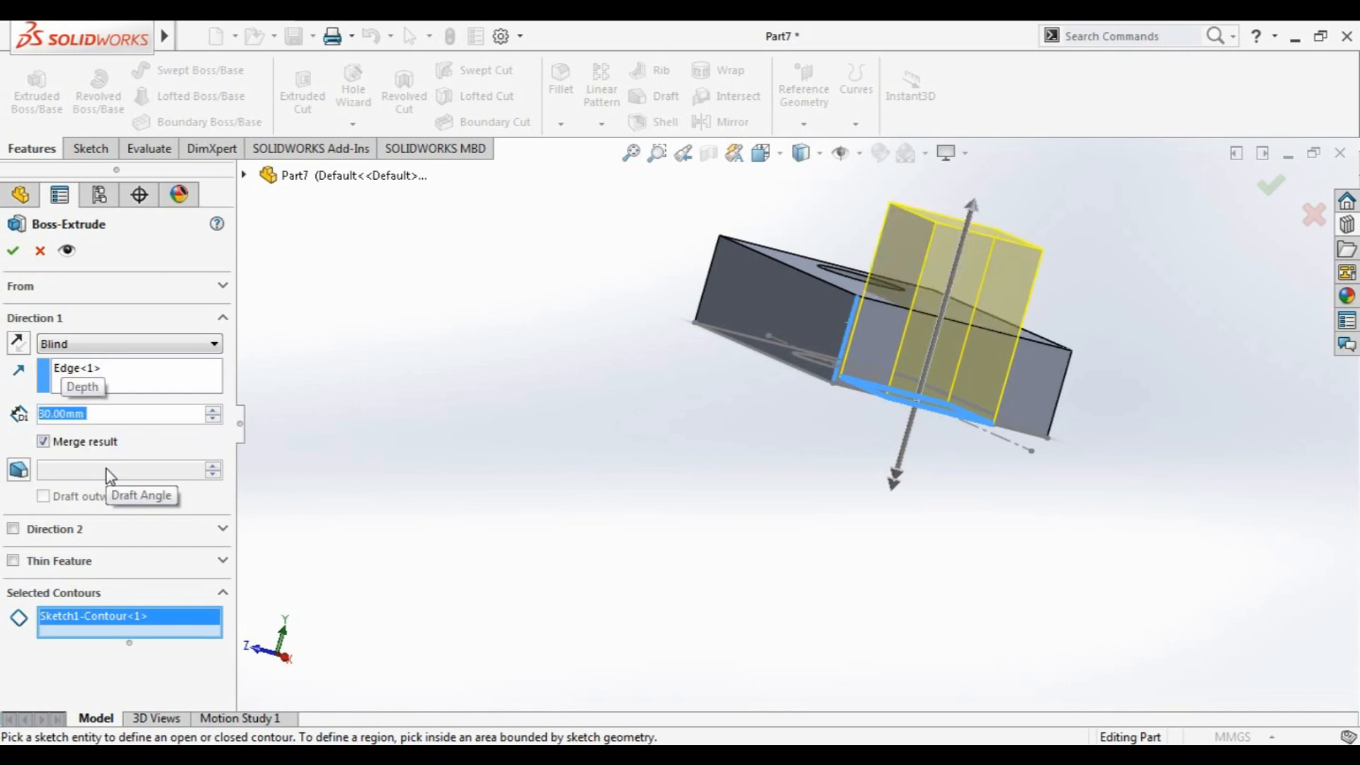
Accept the blind extrusion of the square region and save the part as EX5
left_click(20, 252)
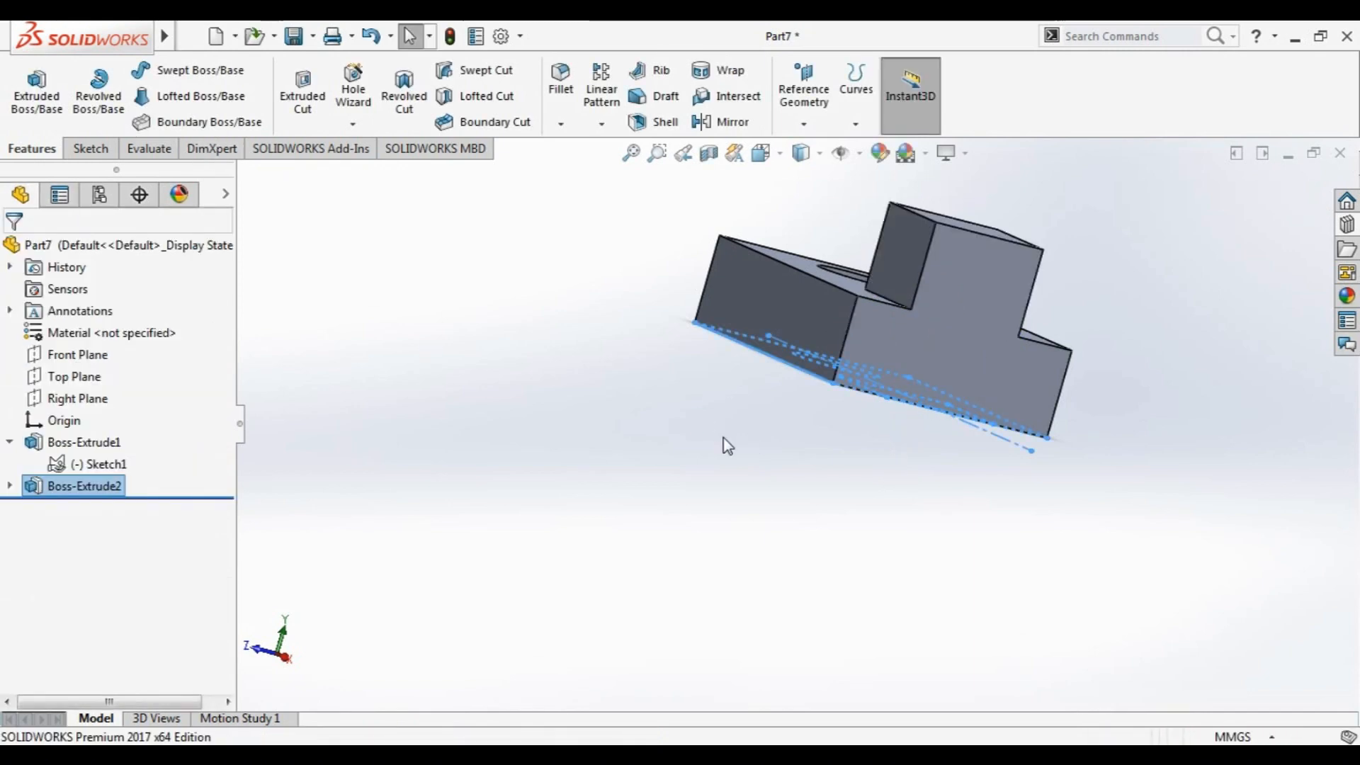
middle_click_drag(708, 489, 722, 568)
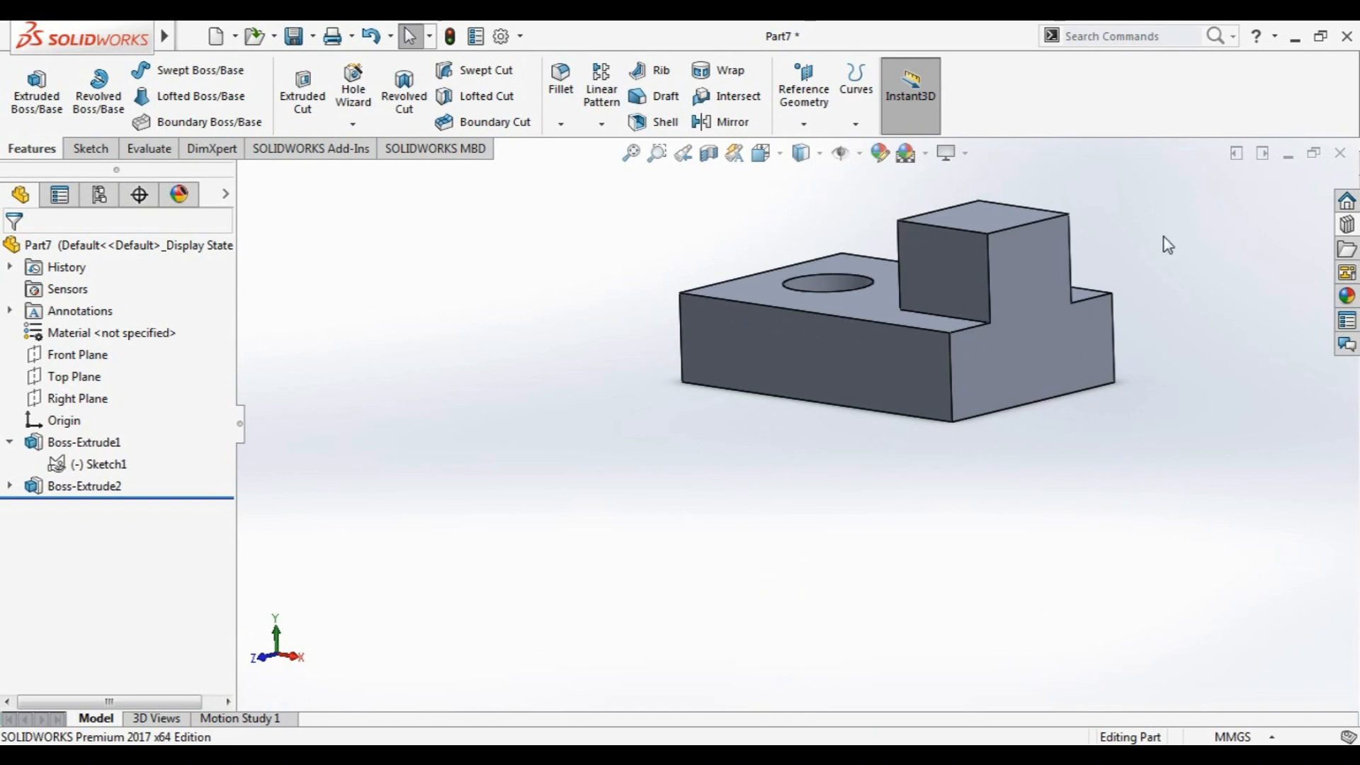
key("ctrl+s")
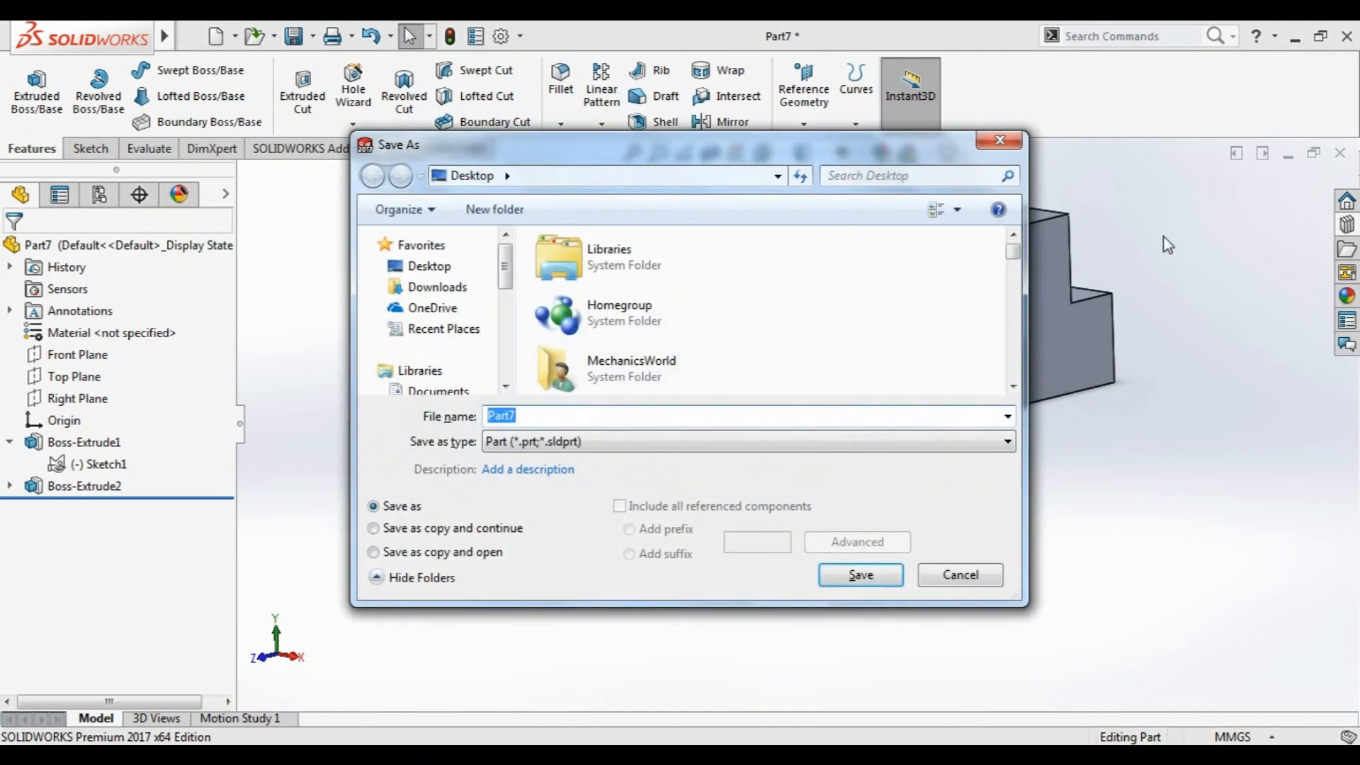
type("EX")
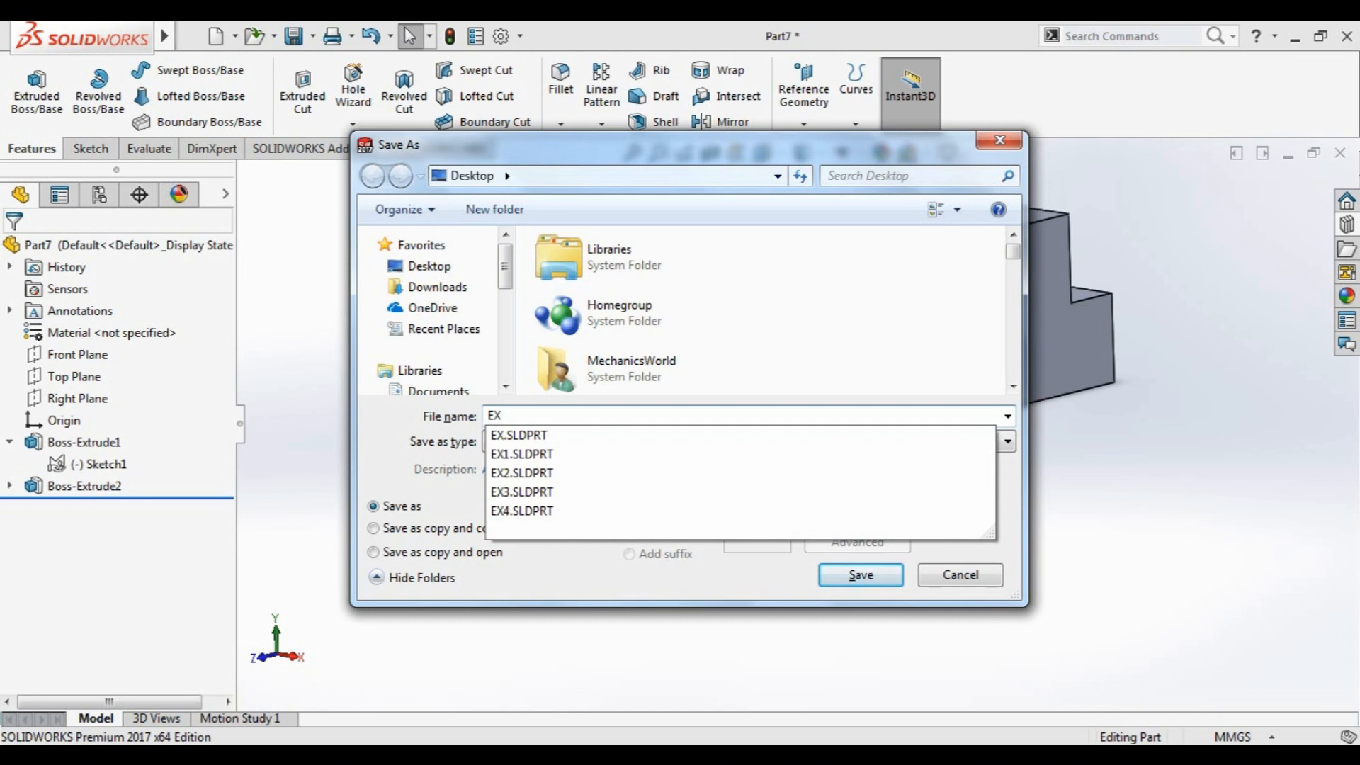
type("5")
key("Return")
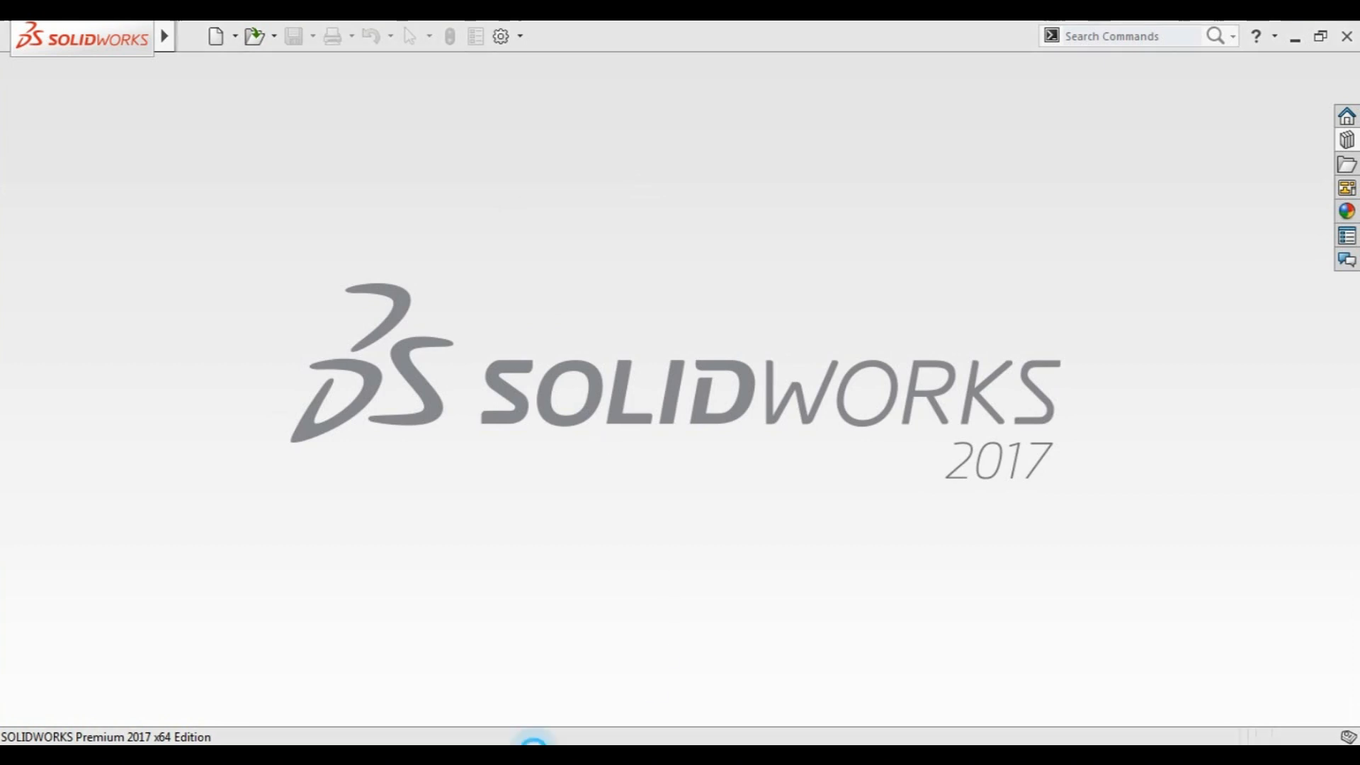
Create a new part and start a sketch on the Front Plane
left_click(215, 36)
left_click(430, 346)
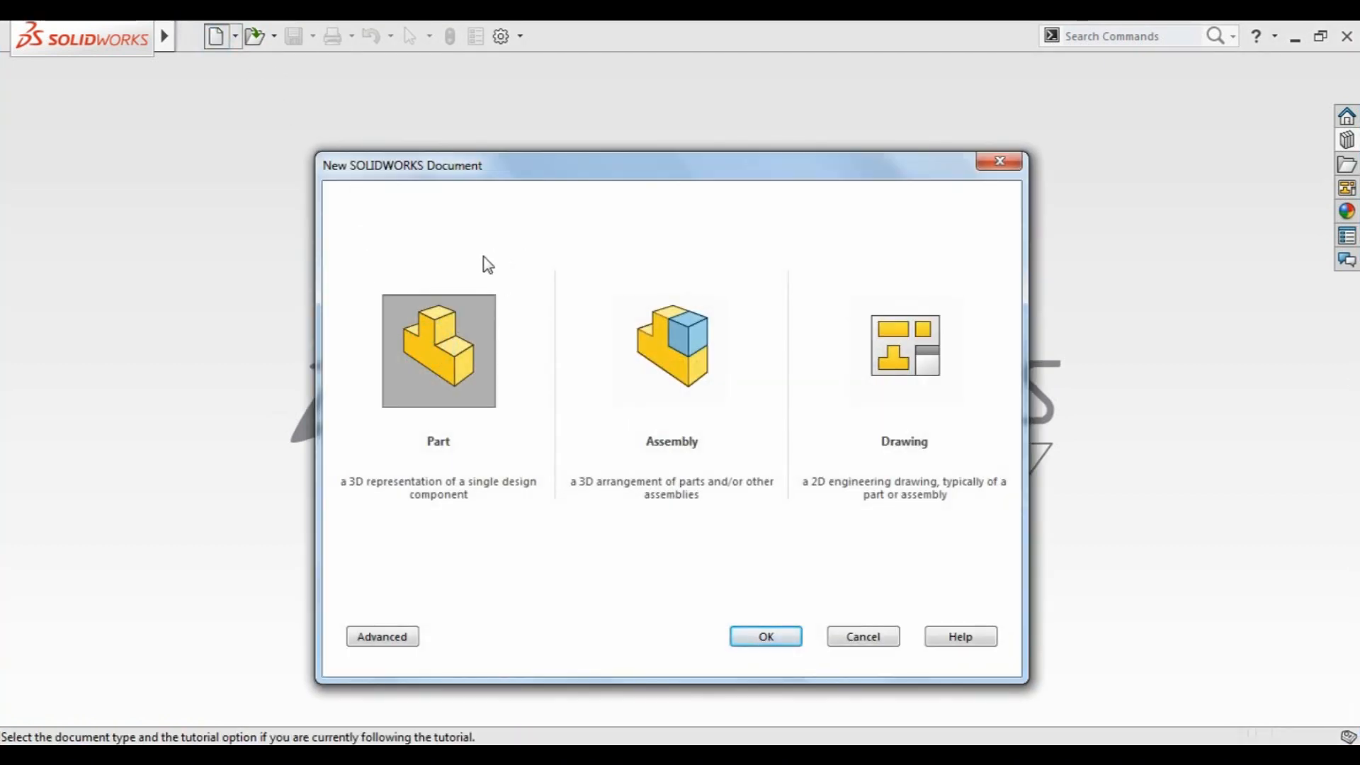
left_click(480, 349)
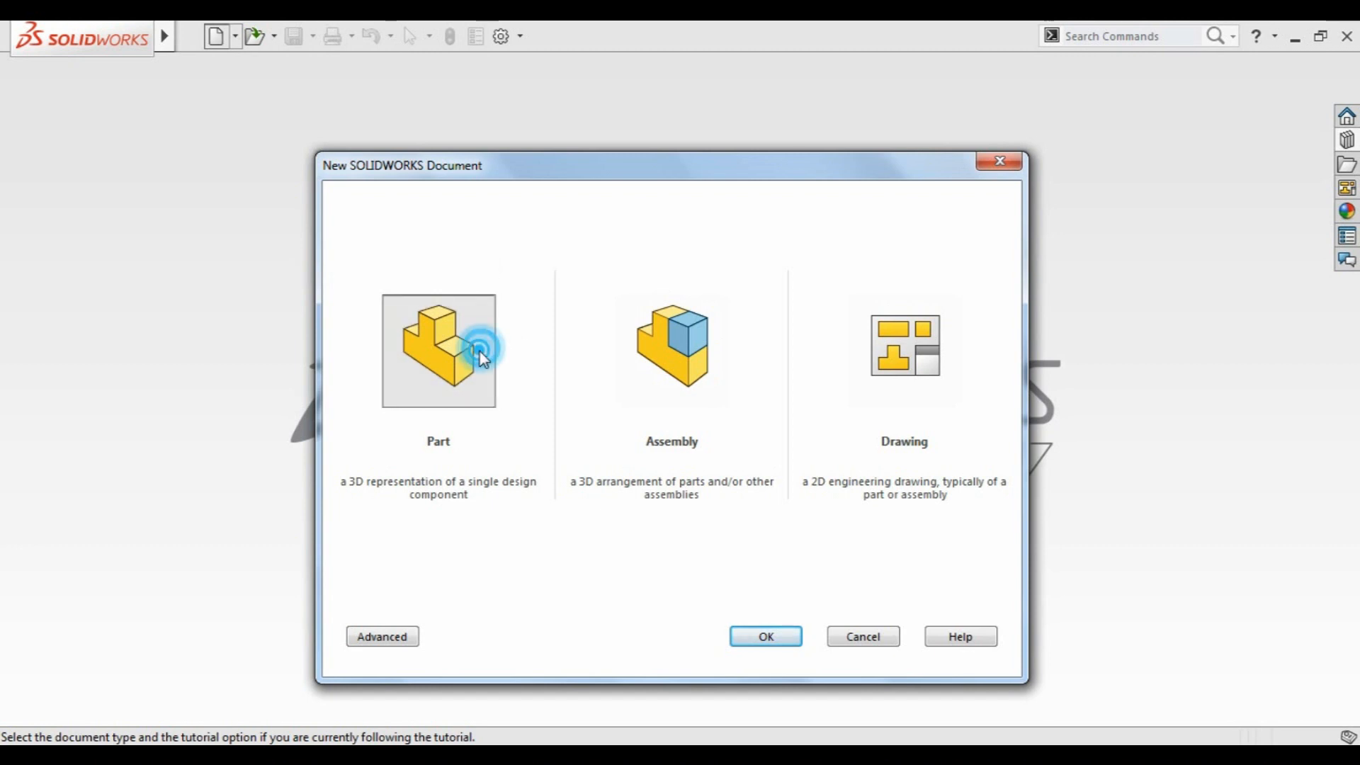
left_click(762, 636)
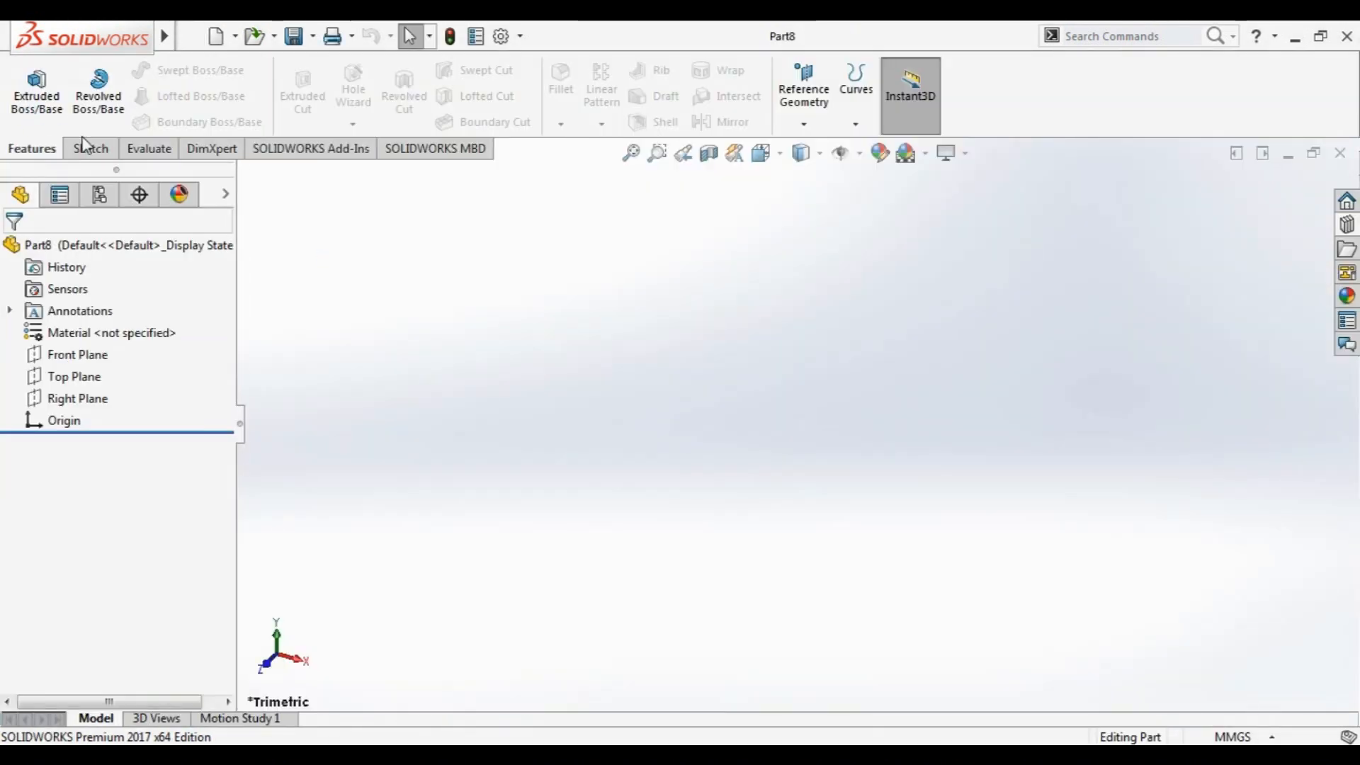
left_click(86, 146)
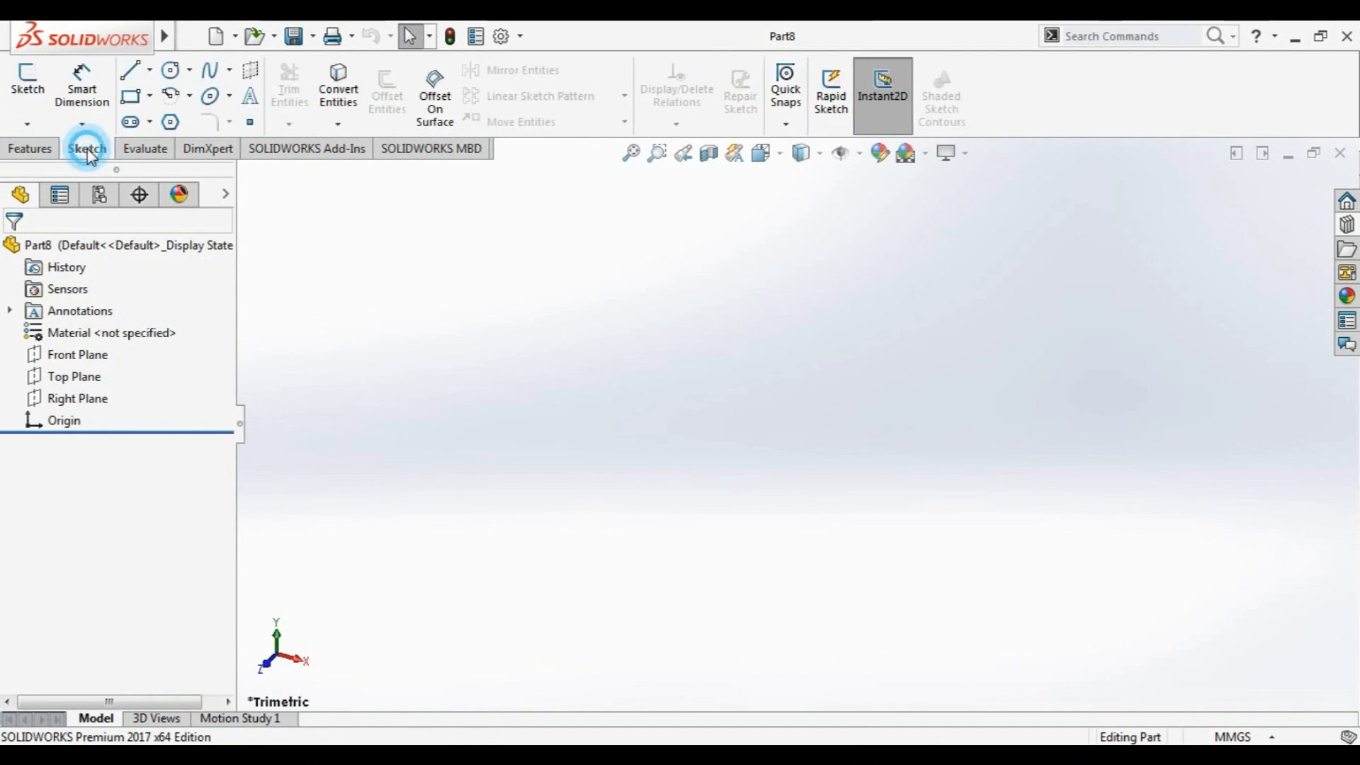
left_click(83, 356)
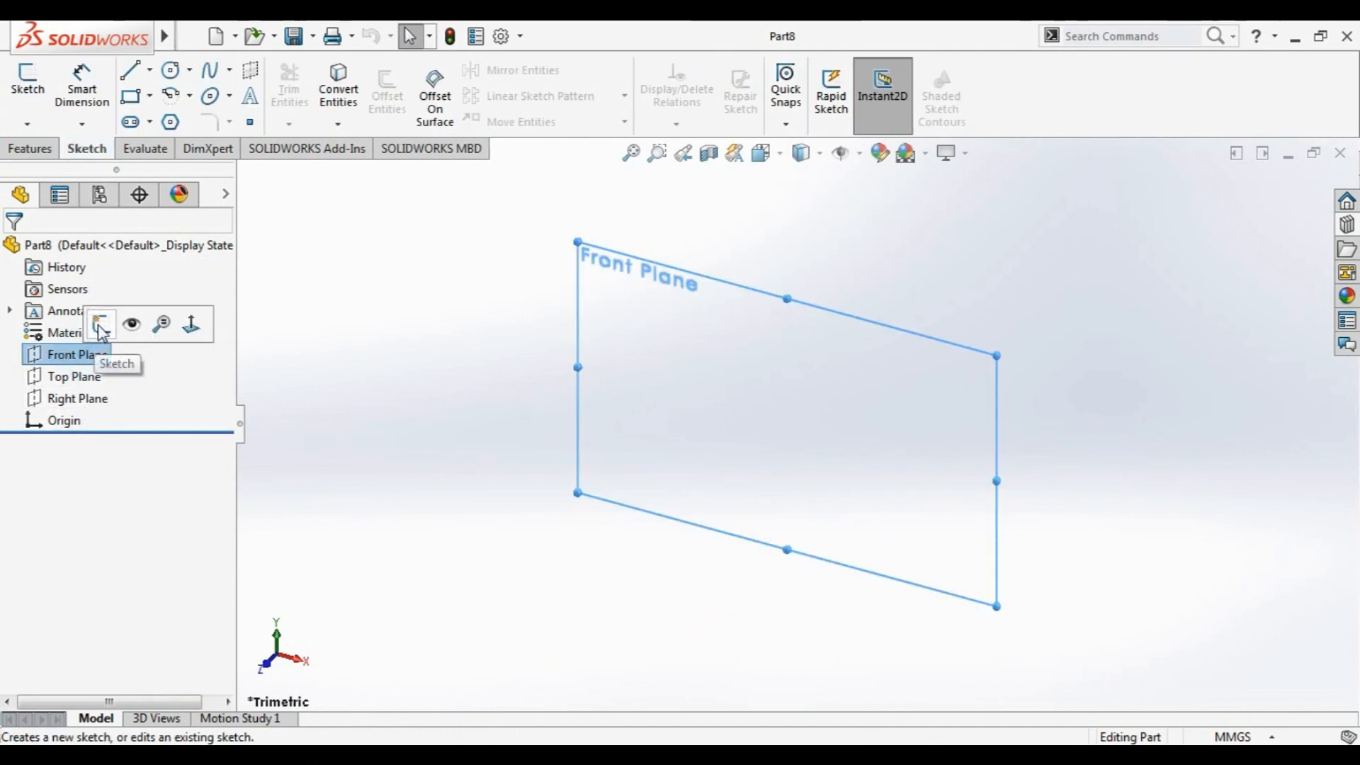
left_click(100, 320)
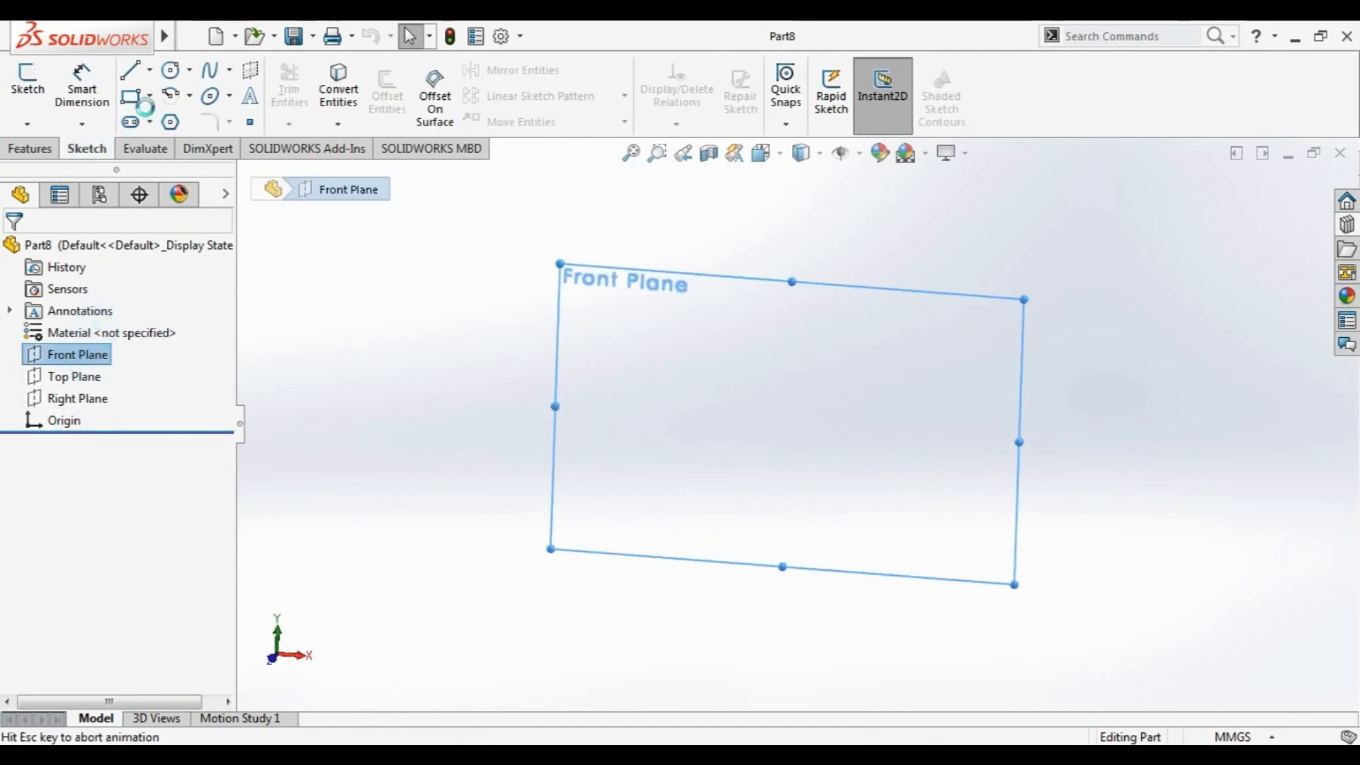
Draw a vertical centerline through the origin, extending above and below it
left_click(149, 69)
left_click(149, 119)
left_click(796, 334)
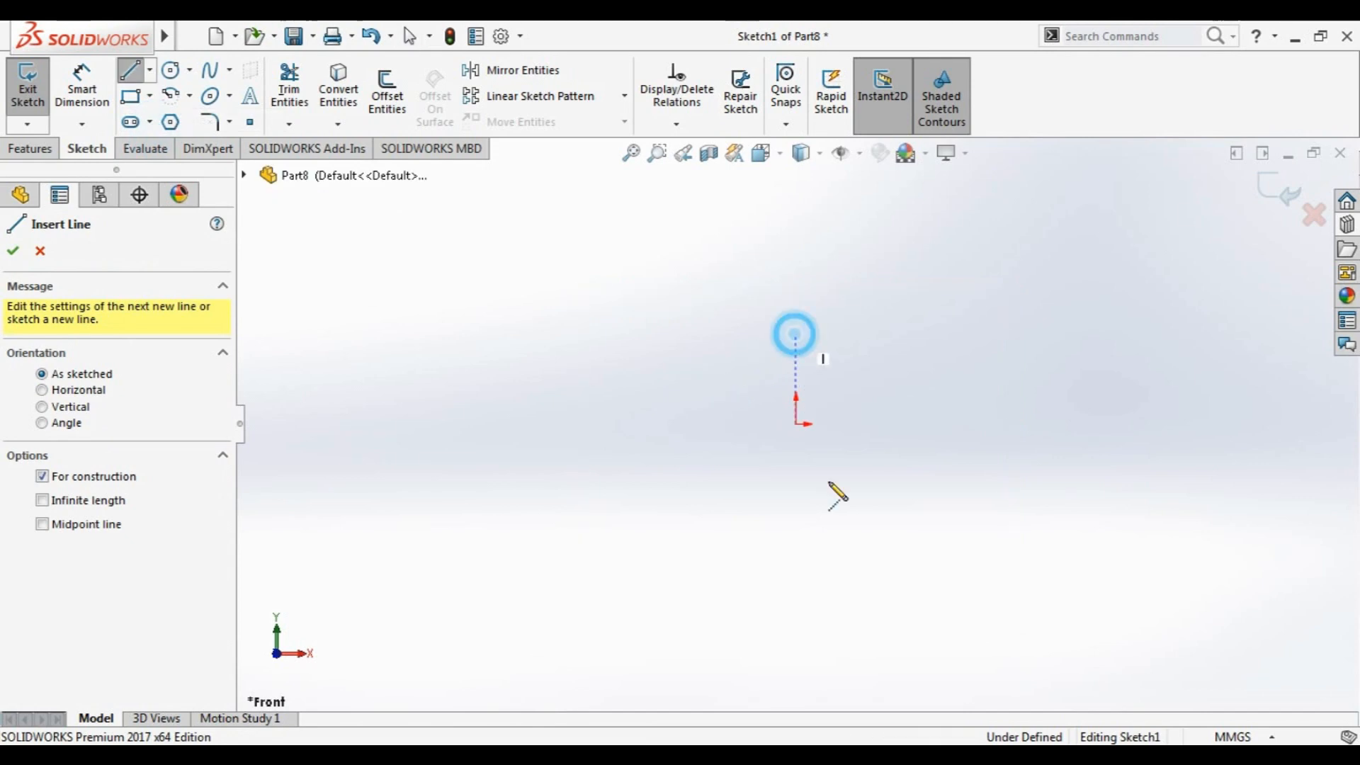
left_click(797, 561)
key("Escape")
Sketch a closed upright rectangle of lines about 27 mm wide, with its inner side on the centerline
left_click(130, 70)
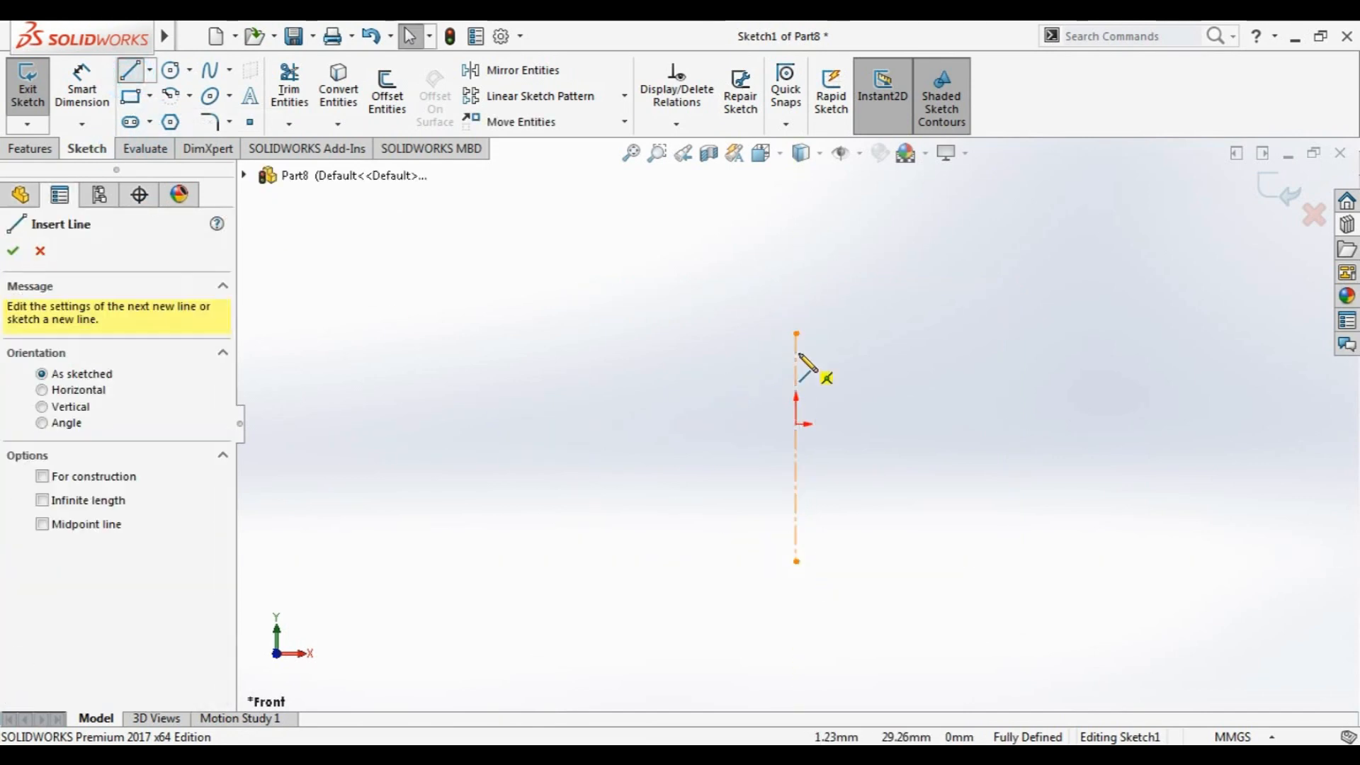
left_click(796, 352)
left_click(796, 516)
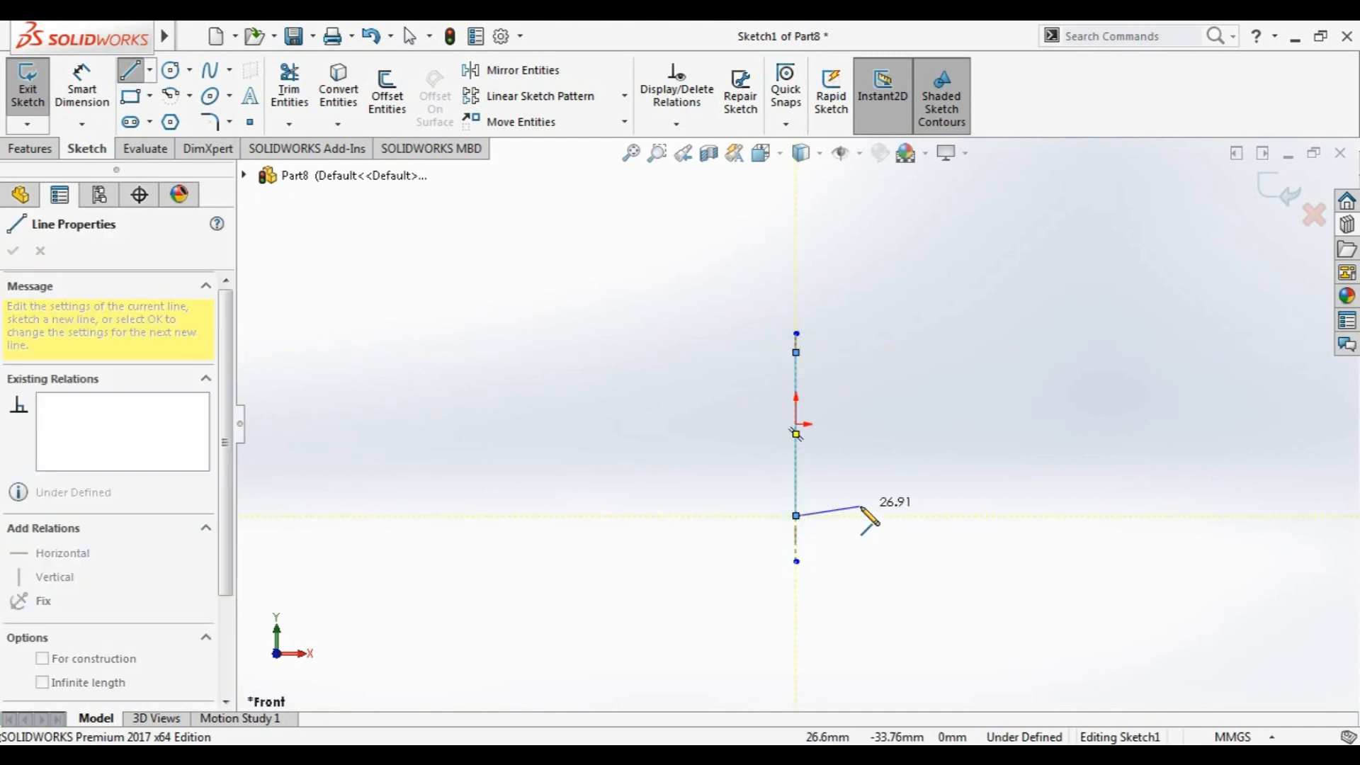
left_click(861, 516)
left_click(861, 352)
left_click(796, 353)
left_click(13, 251)
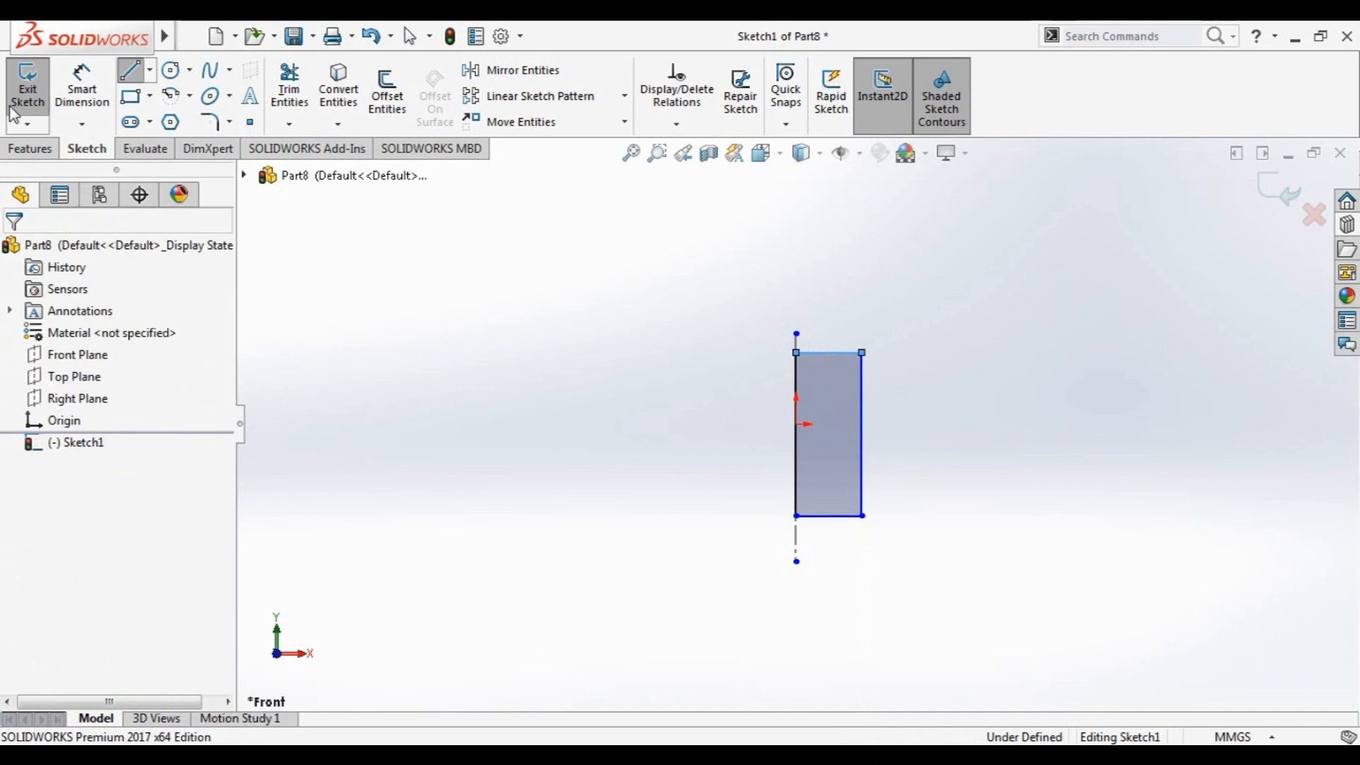
Dimension the rectangle's width as 15/2 mm
left_click(82, 92)
left_click(834, 333)
left_click(825, 264)
type("15/2")
key("Return")
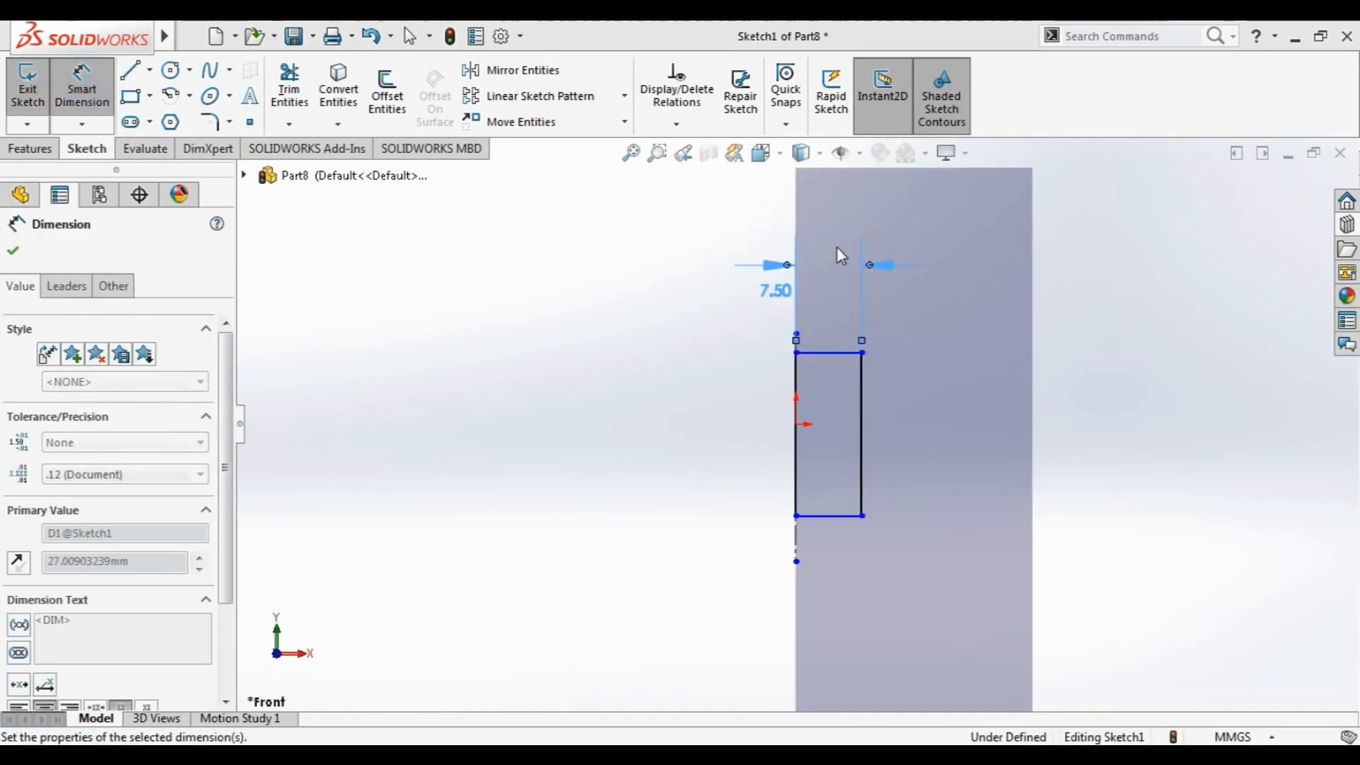
Dimension the rectangle's outer vertical side as 30 mm
left_click(862, 408)
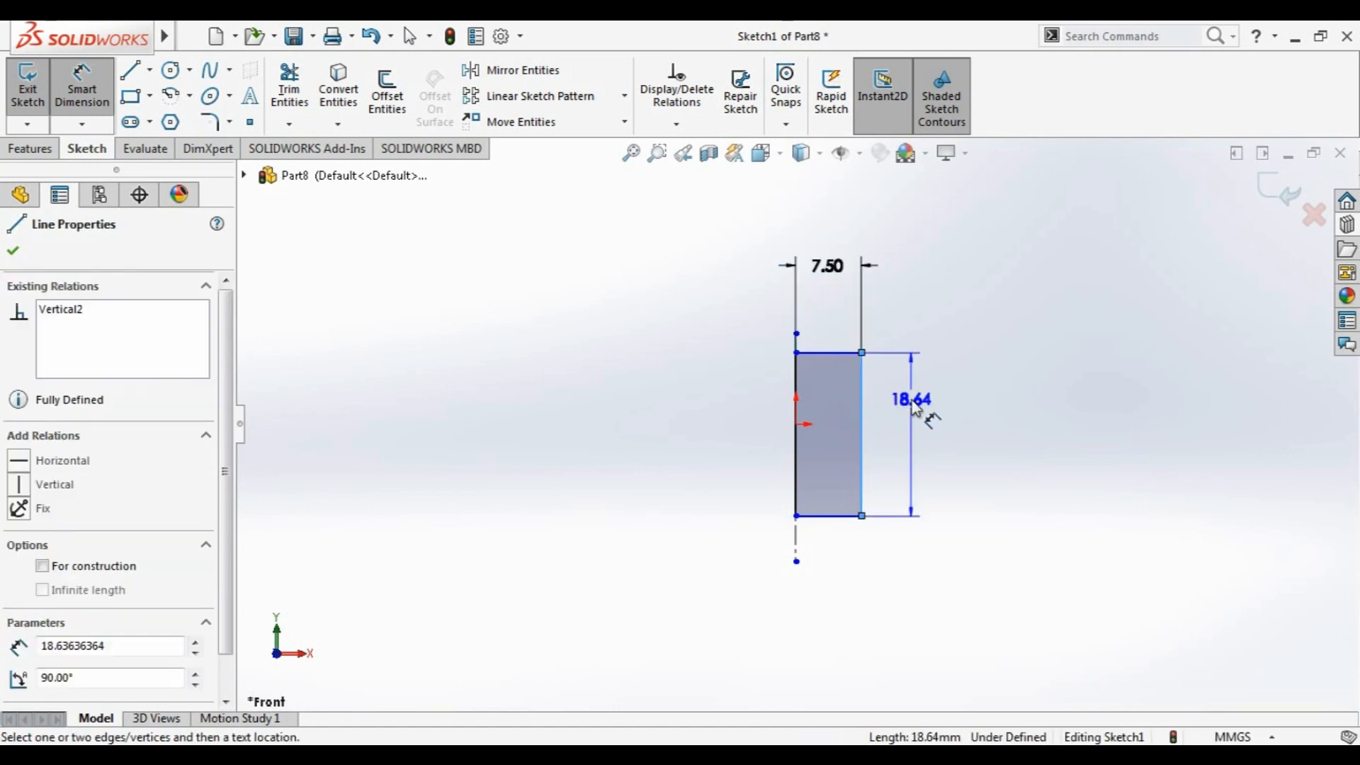
left_click(914, 409)
type("30")
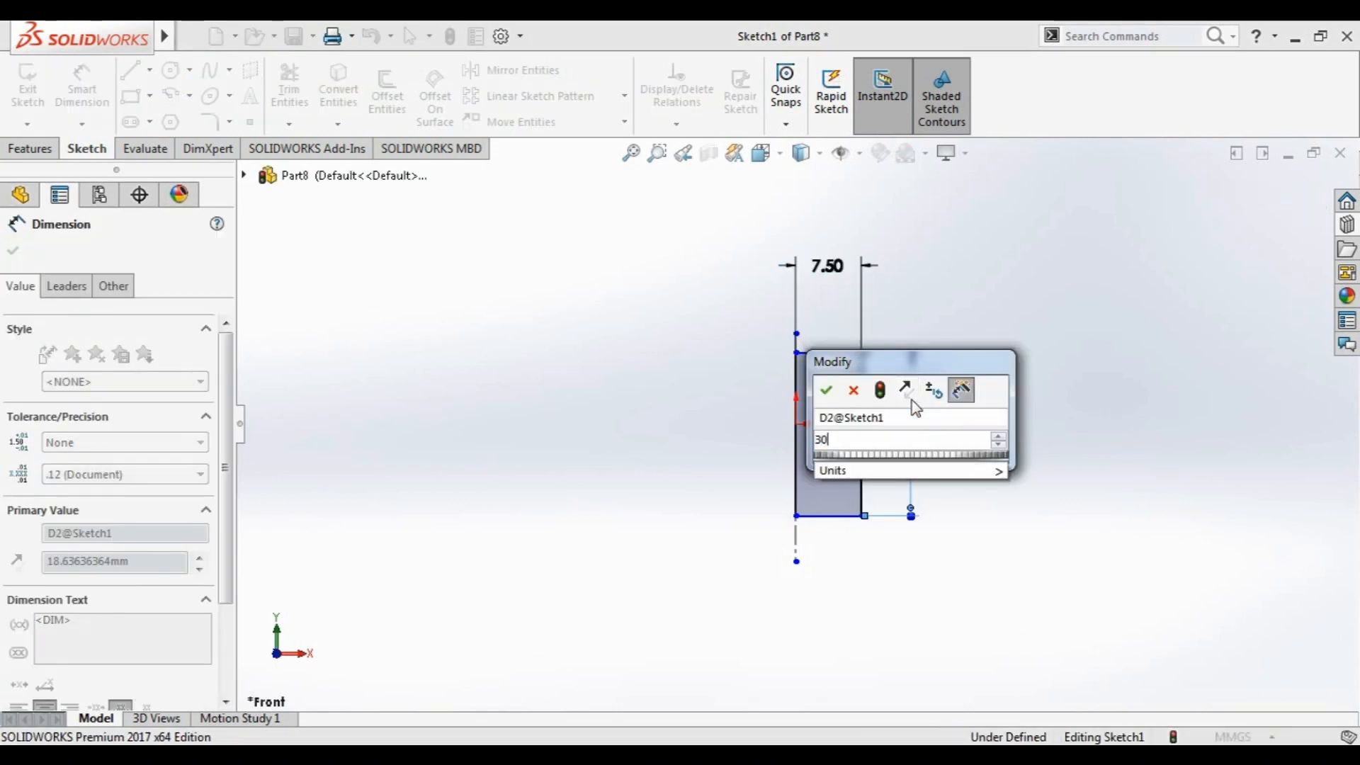
key("Return")
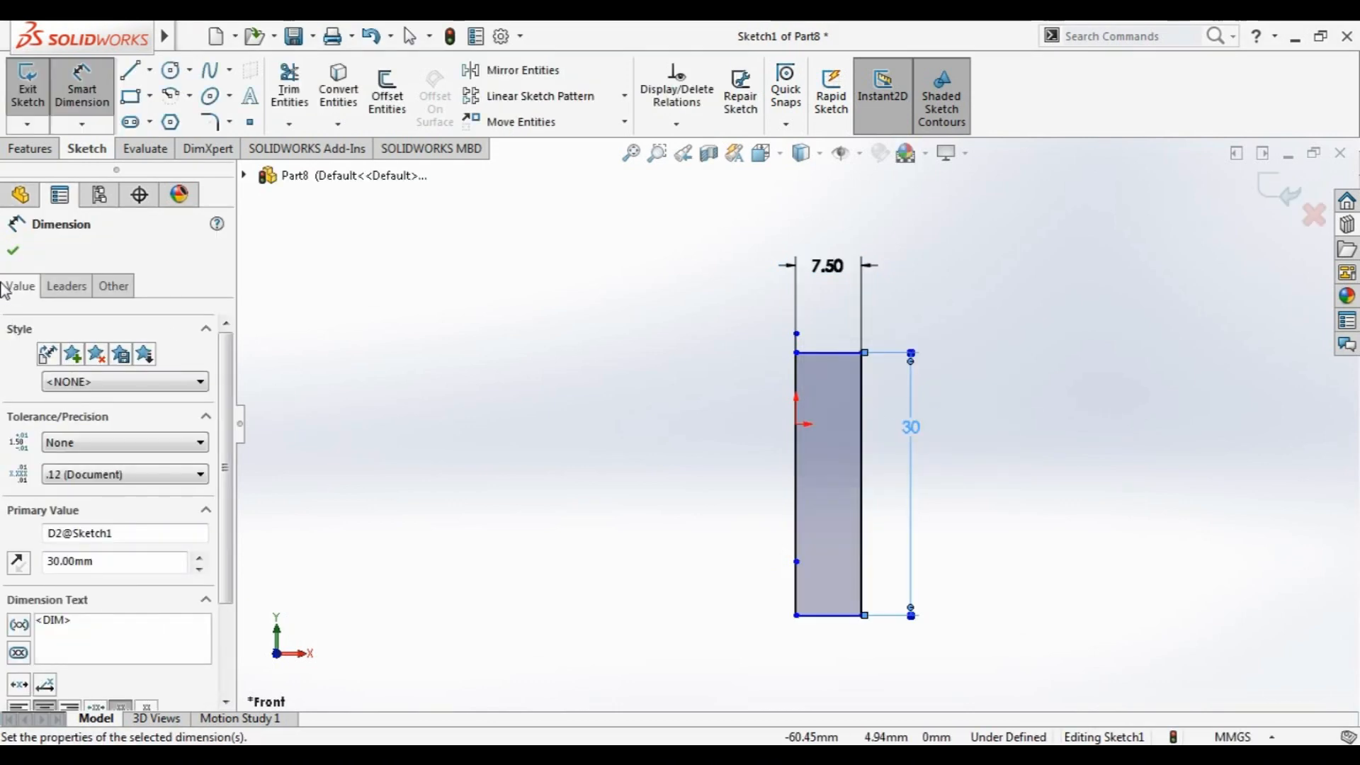
left_click(16, 252)
Add 2 mm x 45° sketch chamfers to the rectangle's upper and lower outer corners
left_click(229, 122)
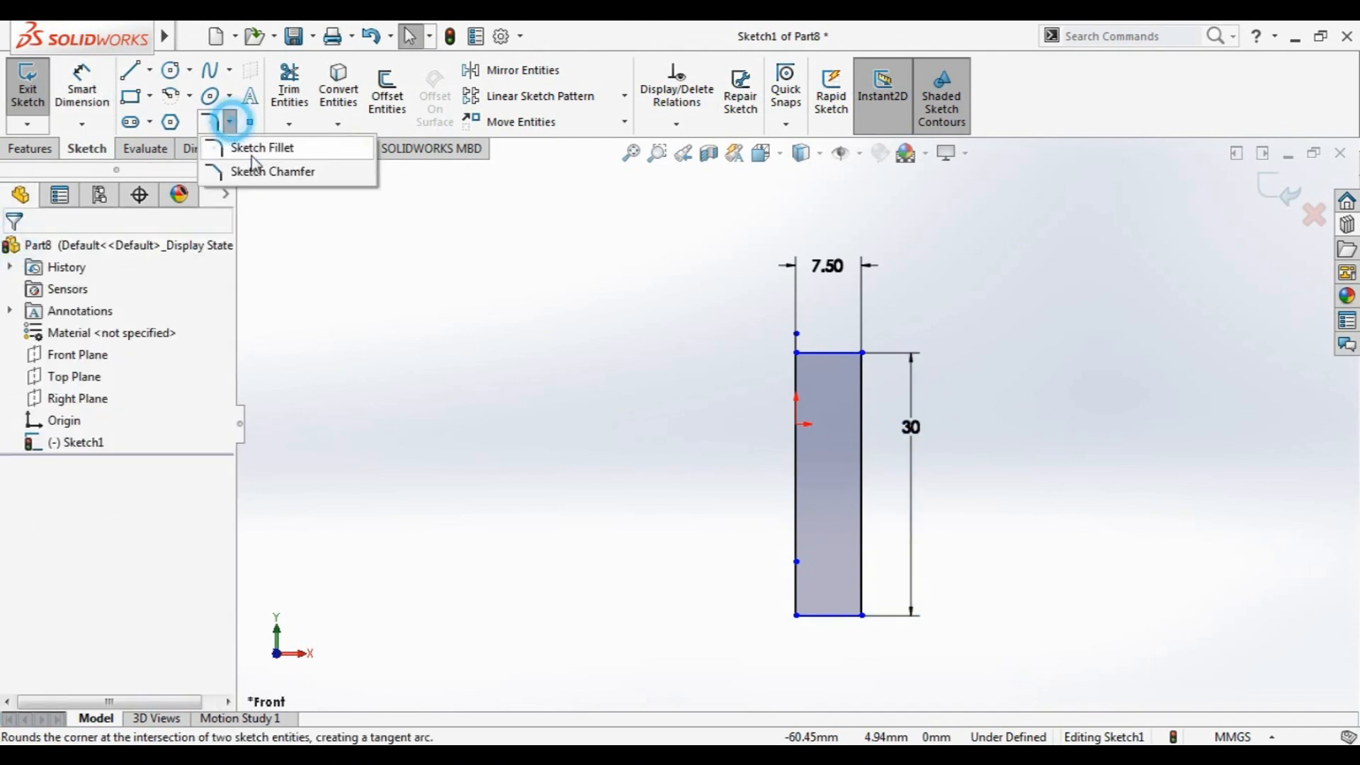
left_click(261, 171)
left_click(843, 353)
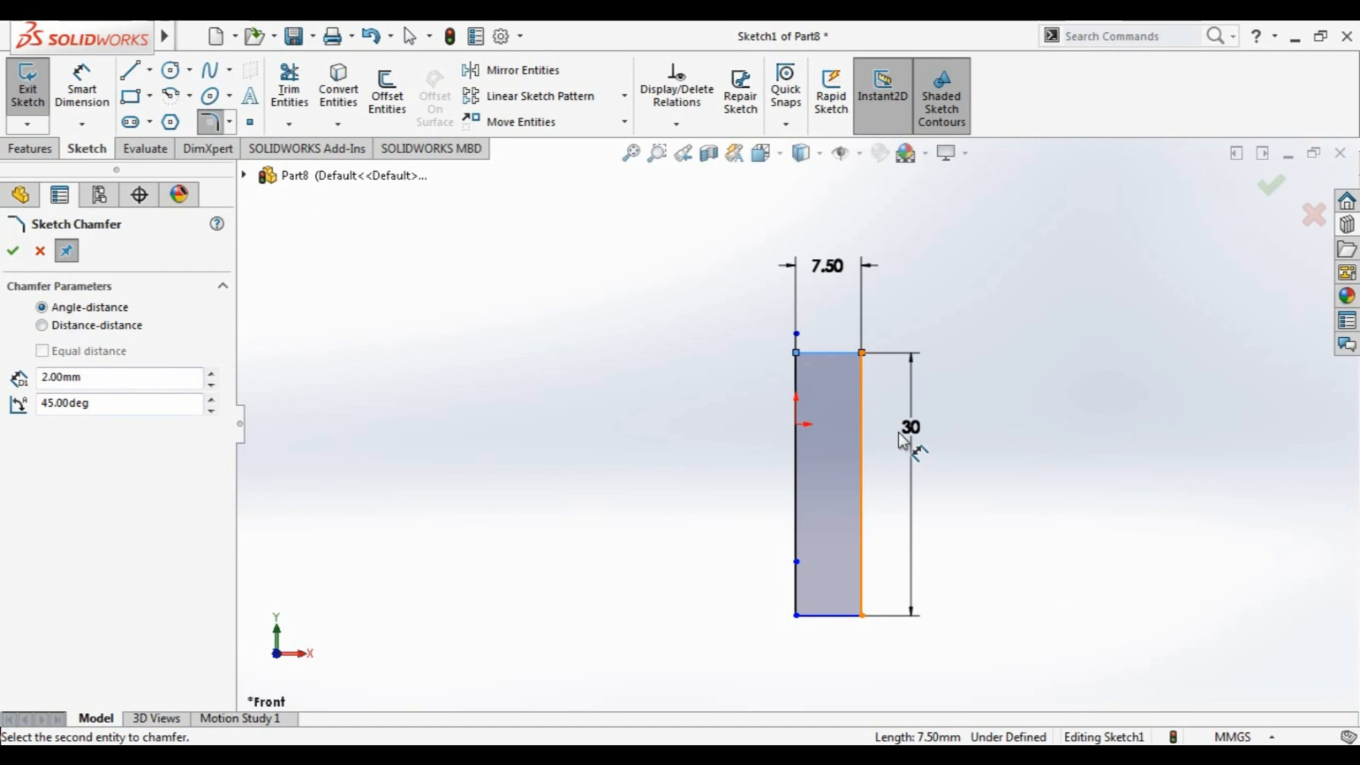
left_click(861, 411)
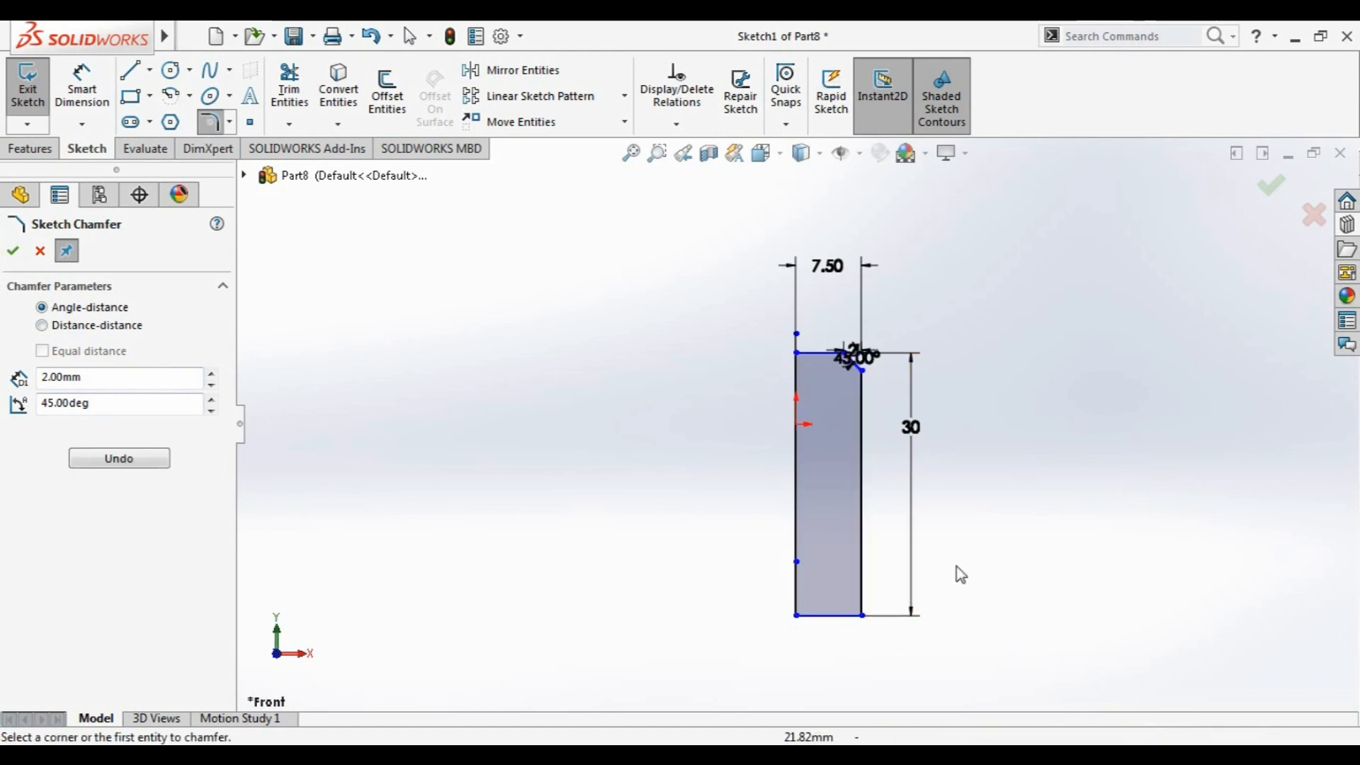
left_click(860, 568)
left_click(835, 616)
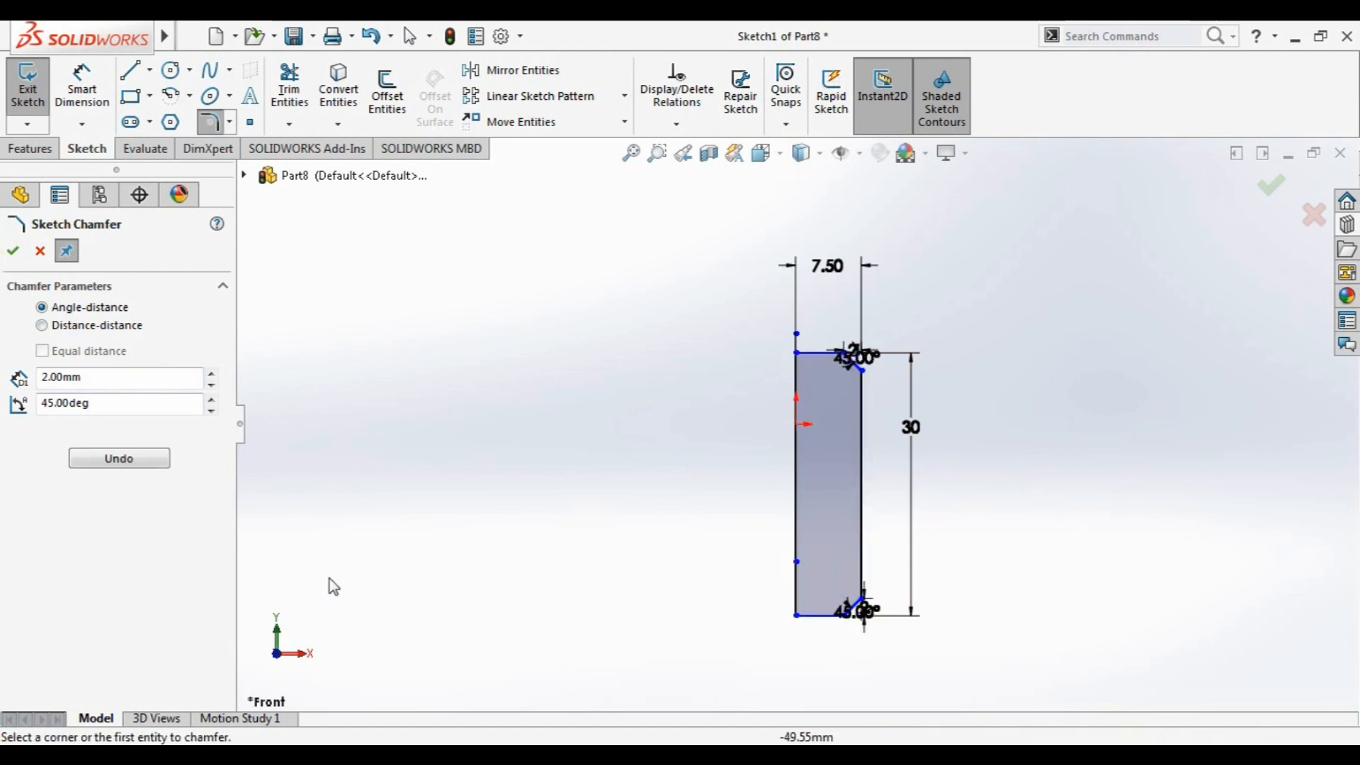
left_click(12, 250)
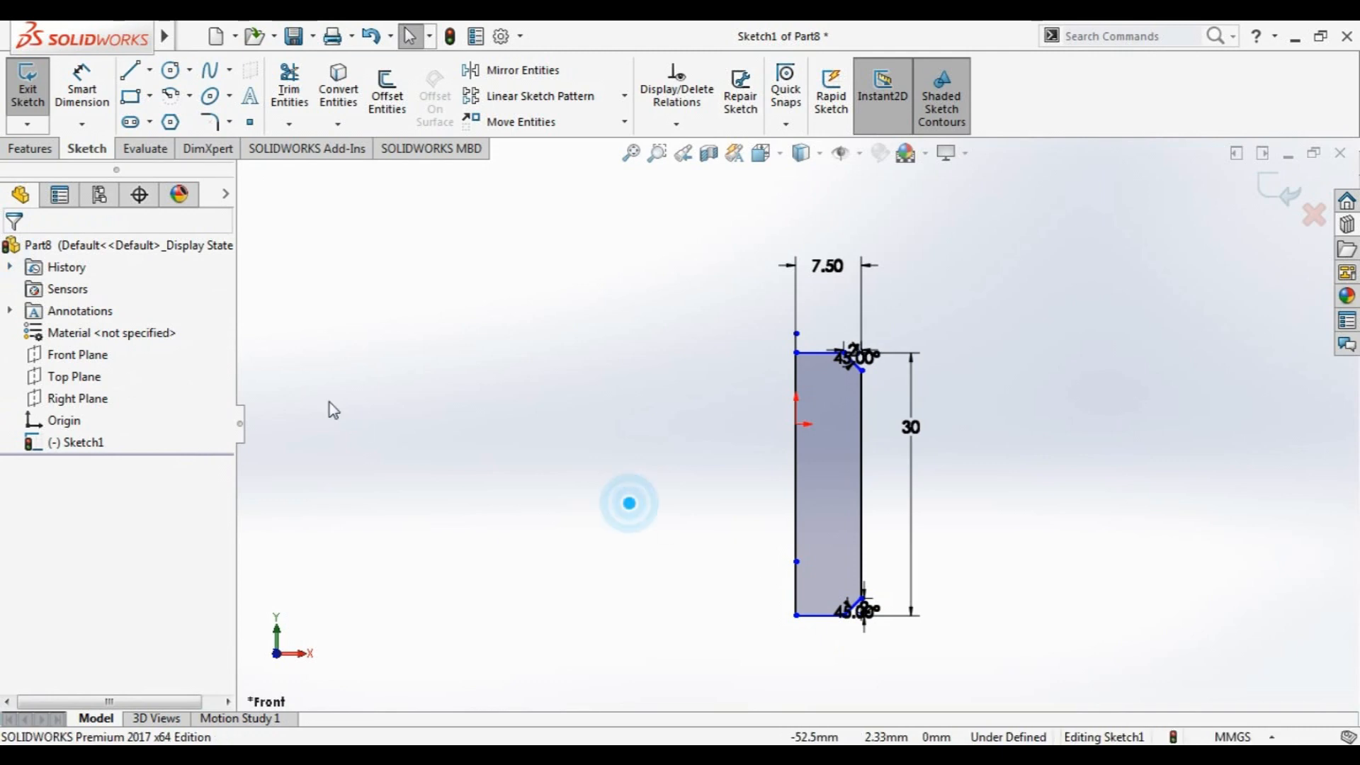
Revolve the chamfered profile 360° about the centerline into a solid pin
left_click(25, 146)
left_click(98, 89)
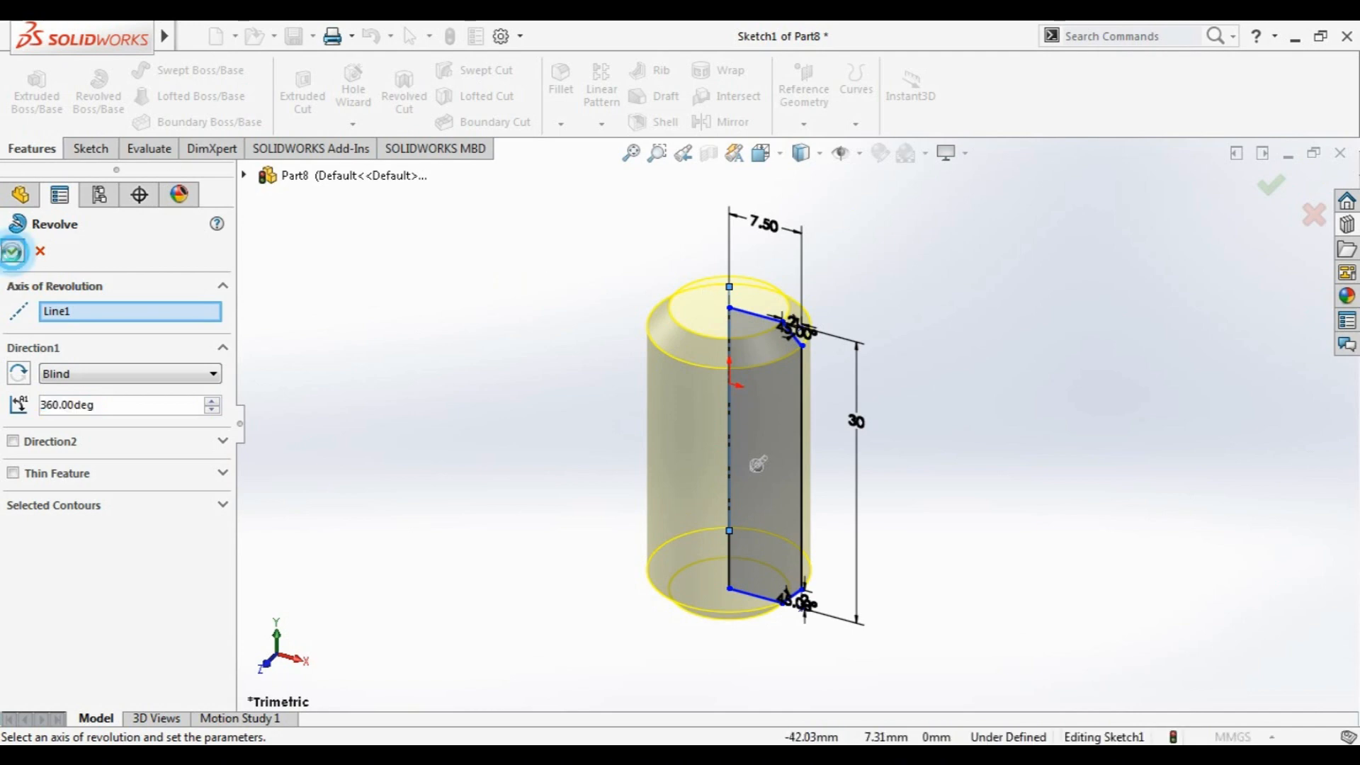
left_click(13, 251)
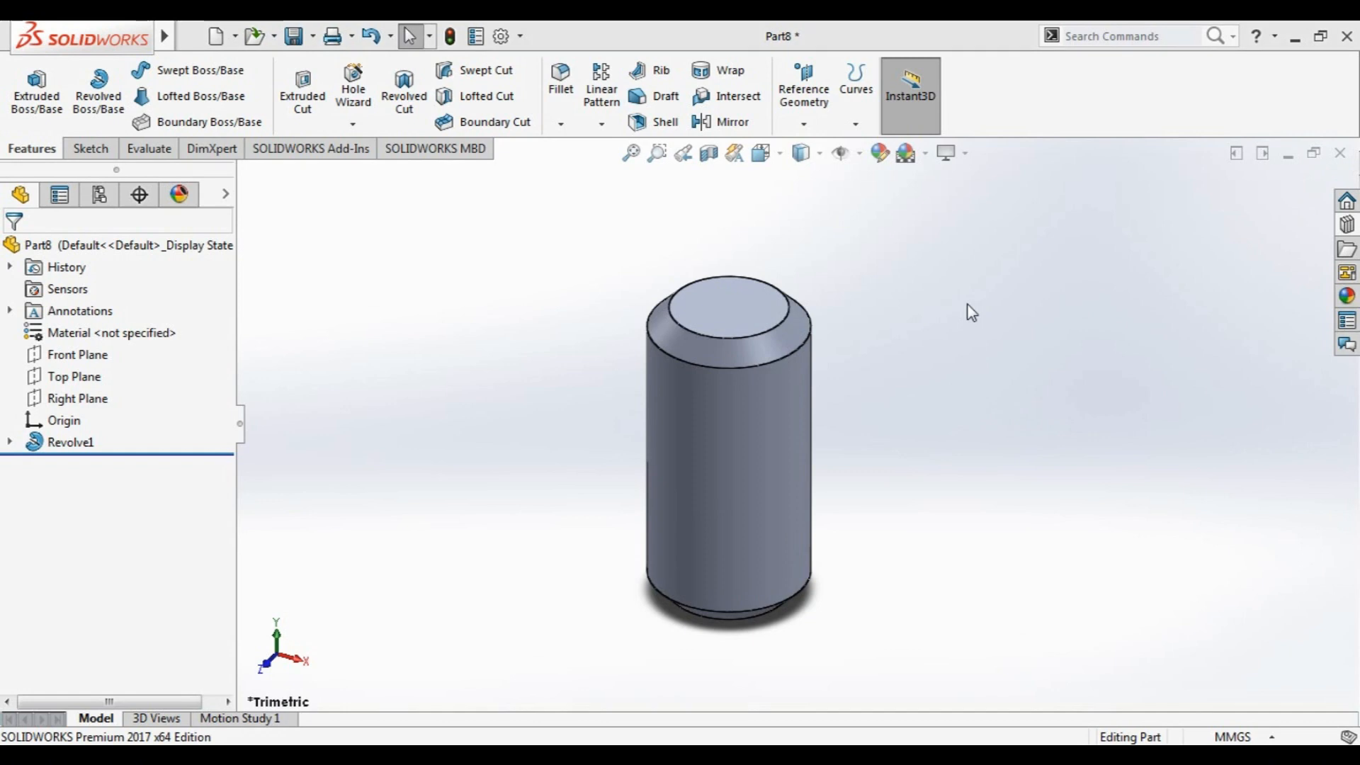
Save the revolved pin as EX6 and close the part
key("ctrl+s")
type("EX")
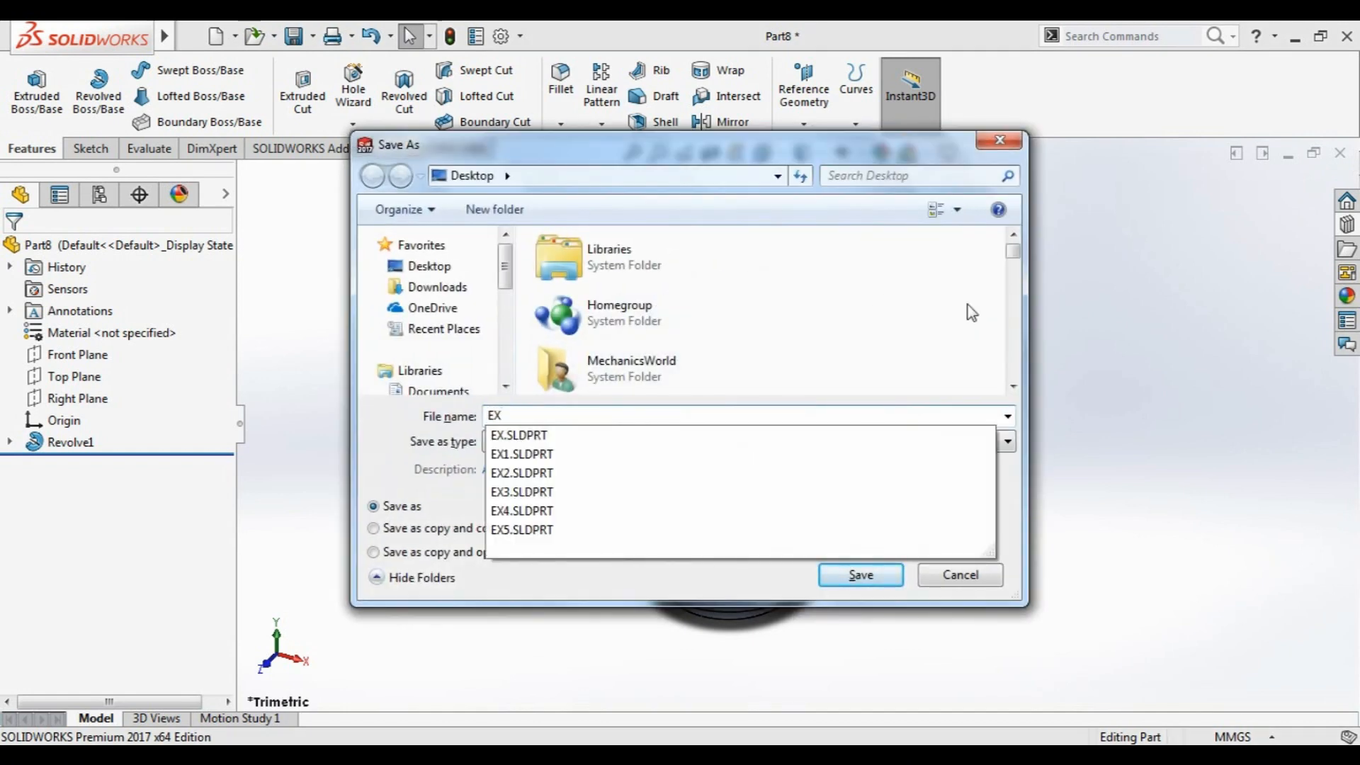
type("6")
key("Return")
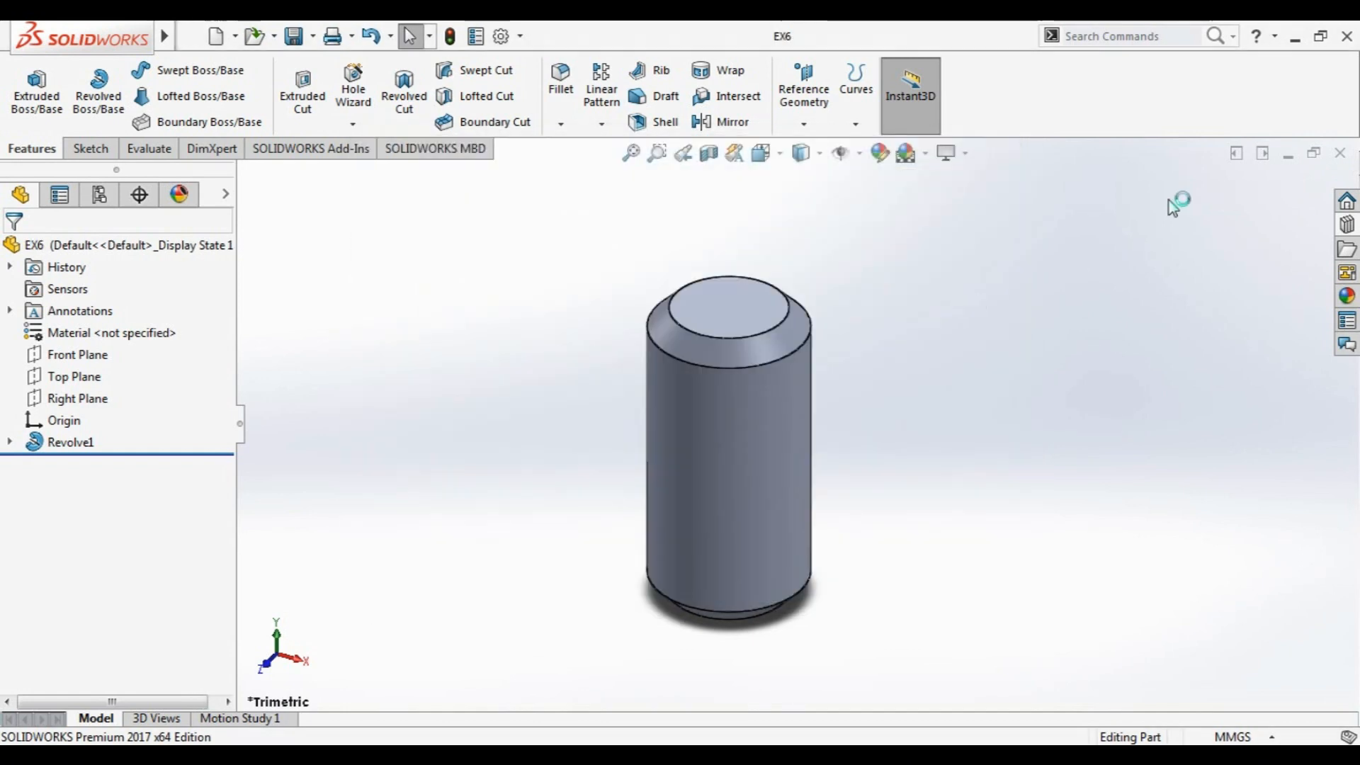
left_click(1340, 154)
Create a new assembly and place the part EX4 as its first component
left_click(216, 37)
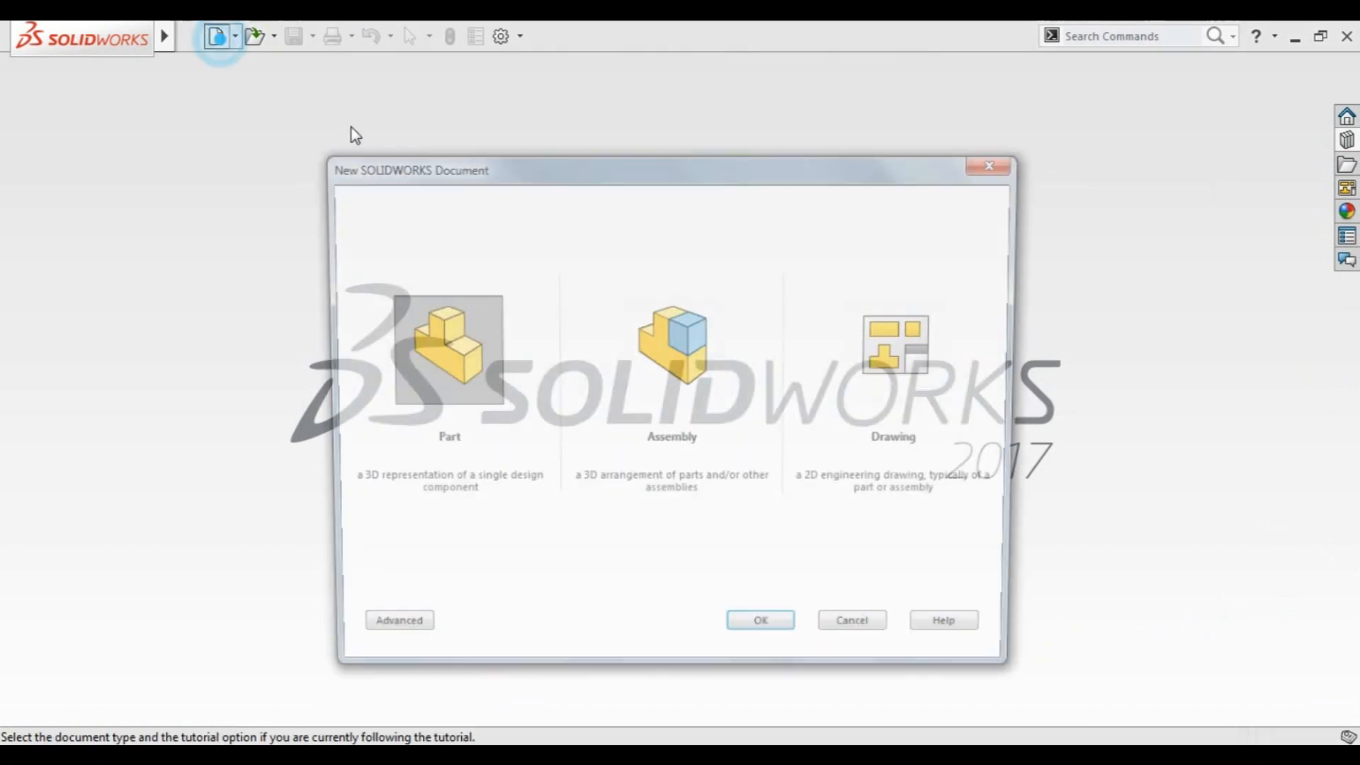
double_click(673, 351)
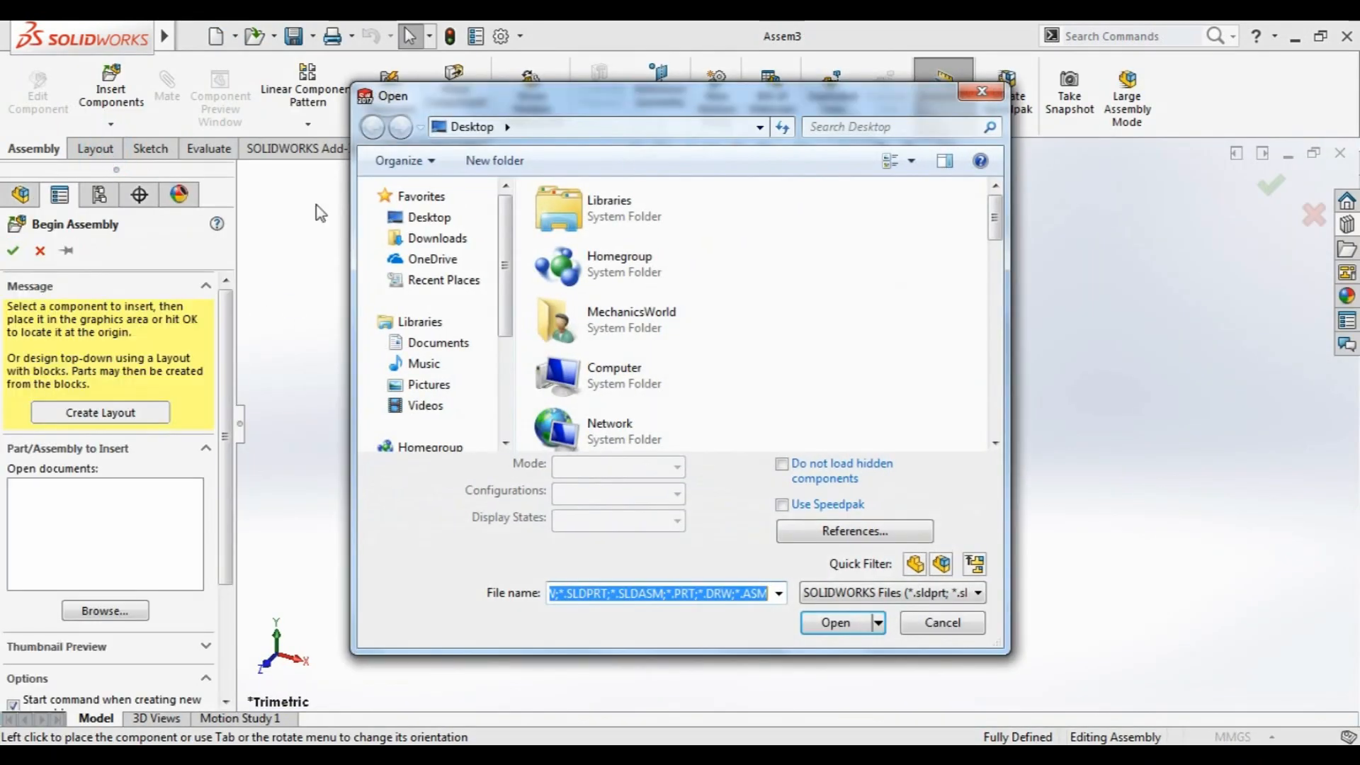
type("W")
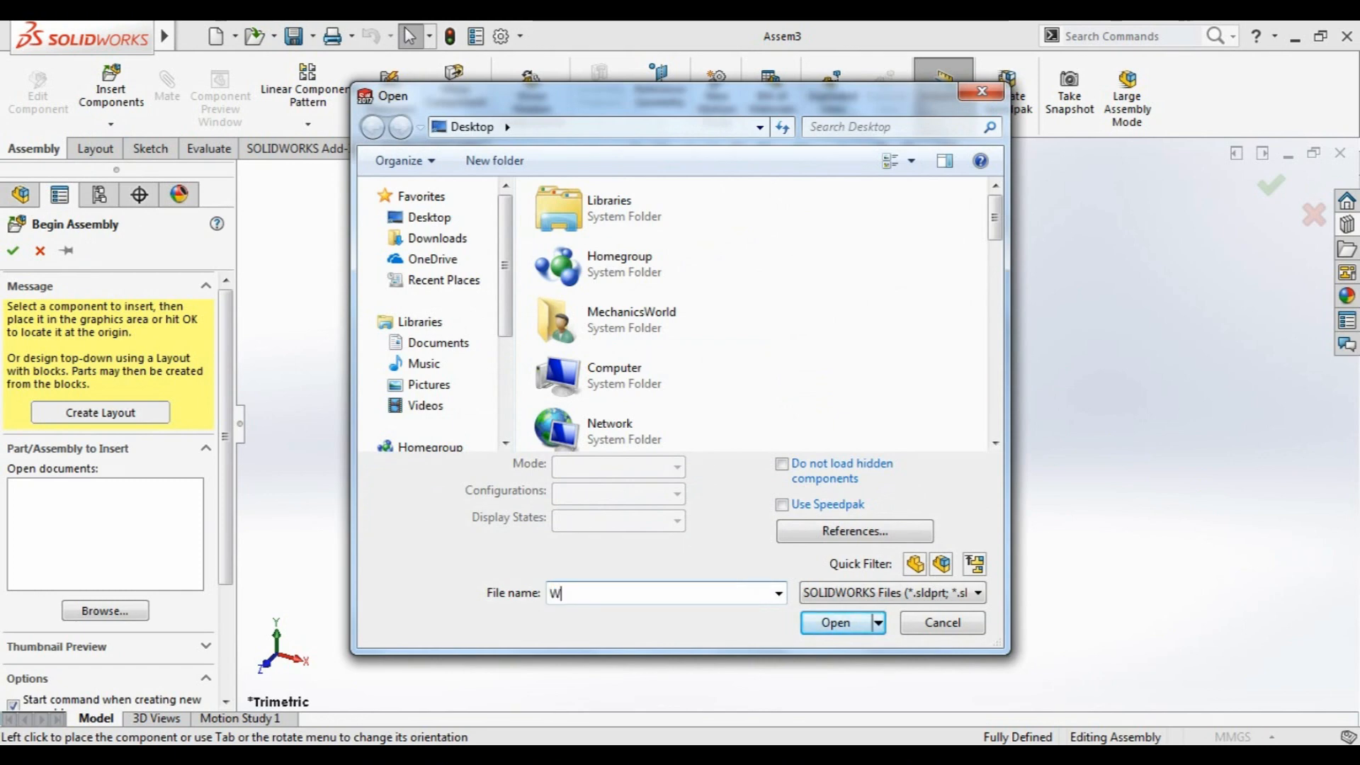
type("EX")
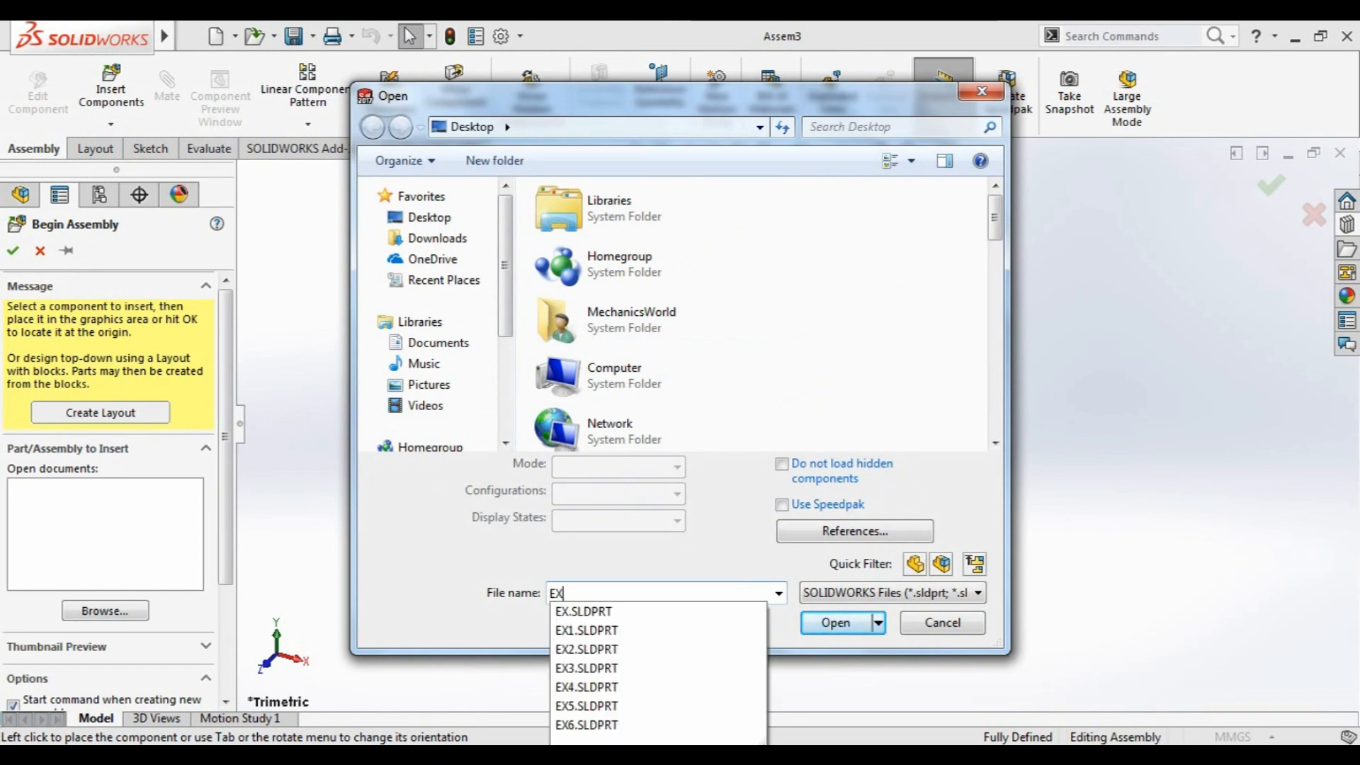
type("4")
key("Return")
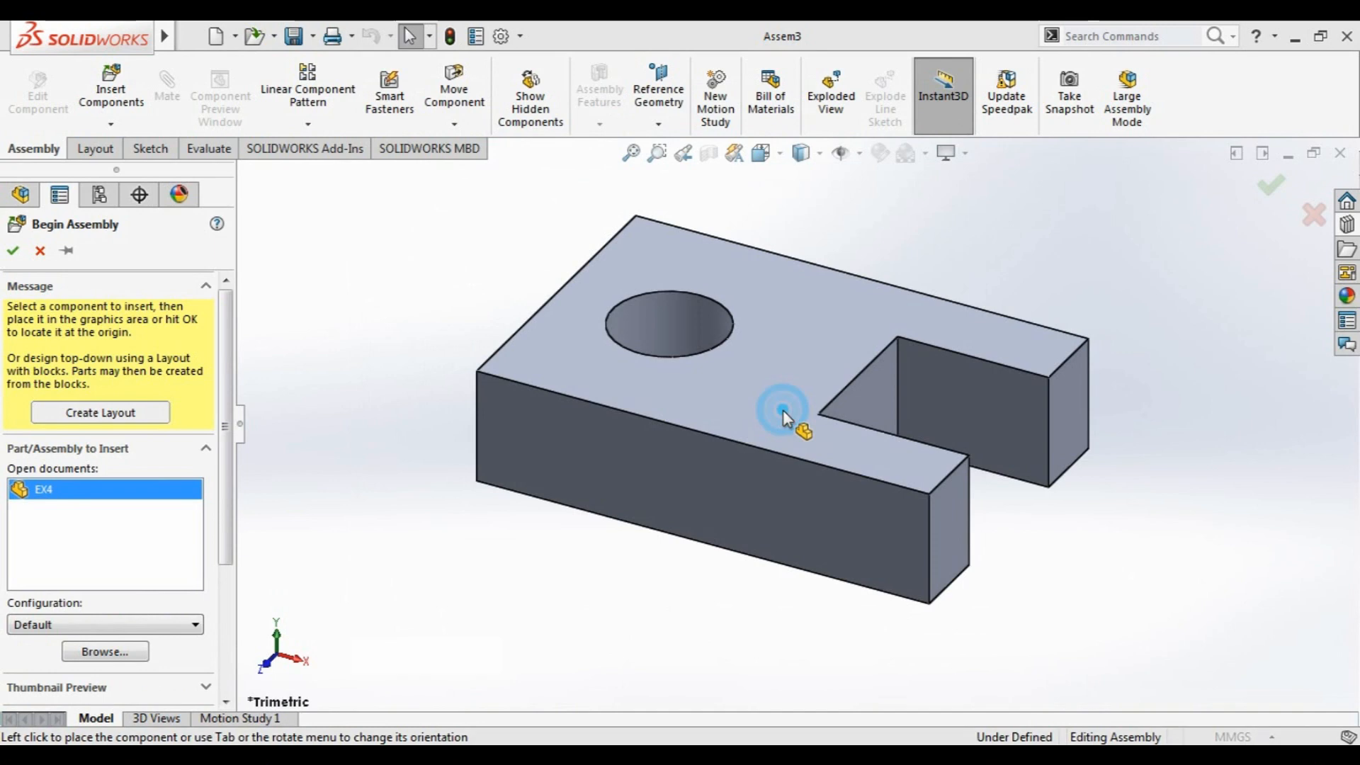
left_click(783, 410)
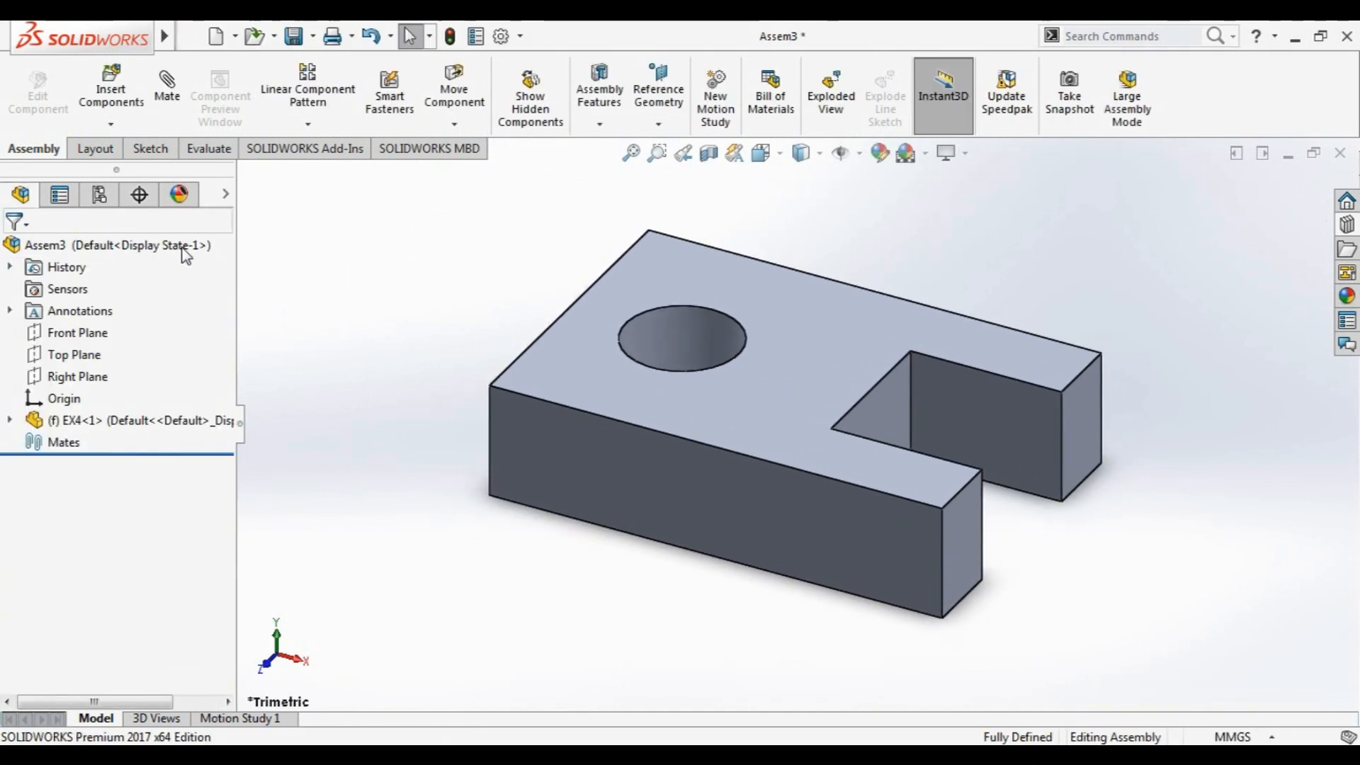
Insert the part EX5, rotate it twice by 90° about X so its boss faces down, and place it above EX4
left_click(112, 85)
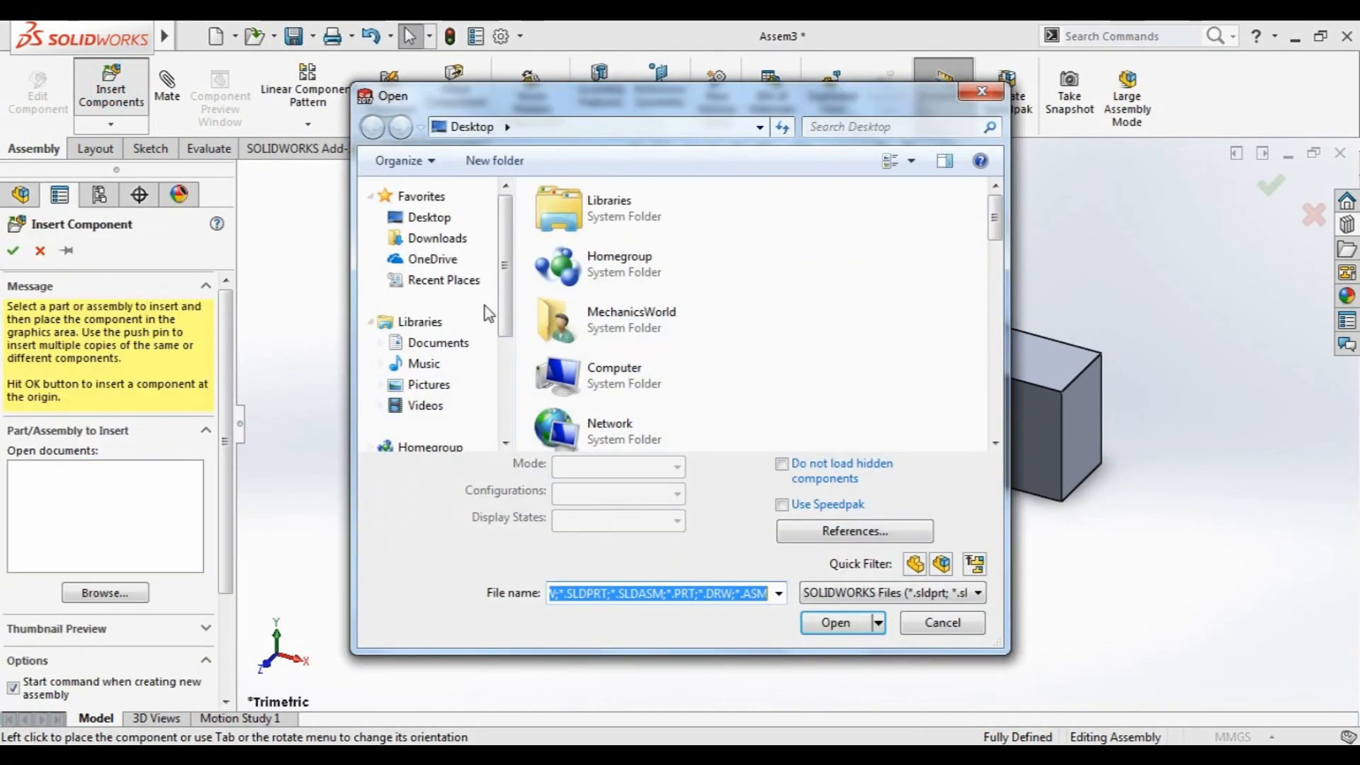
type("EX5")
key("Return")
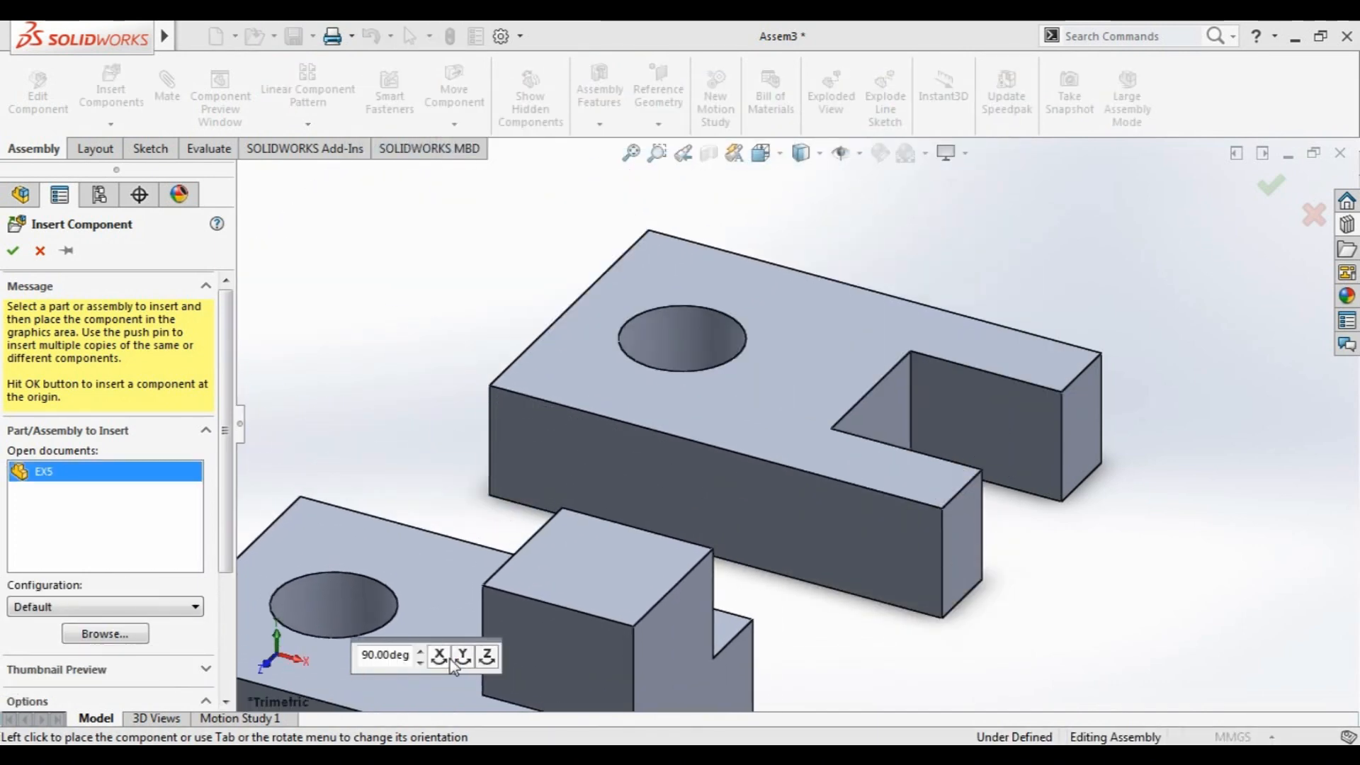
left_click(442, 656)
left_click(444, 657)
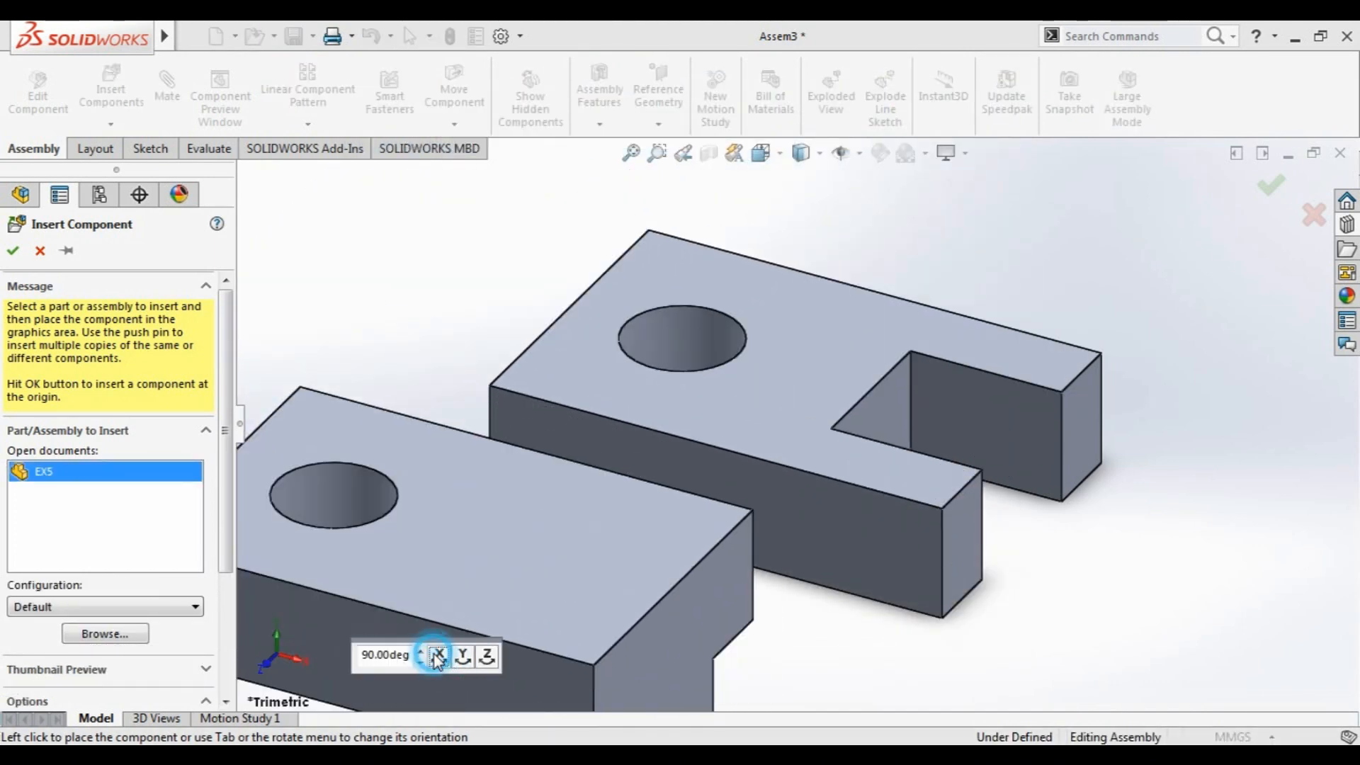
left_click(831, 362)
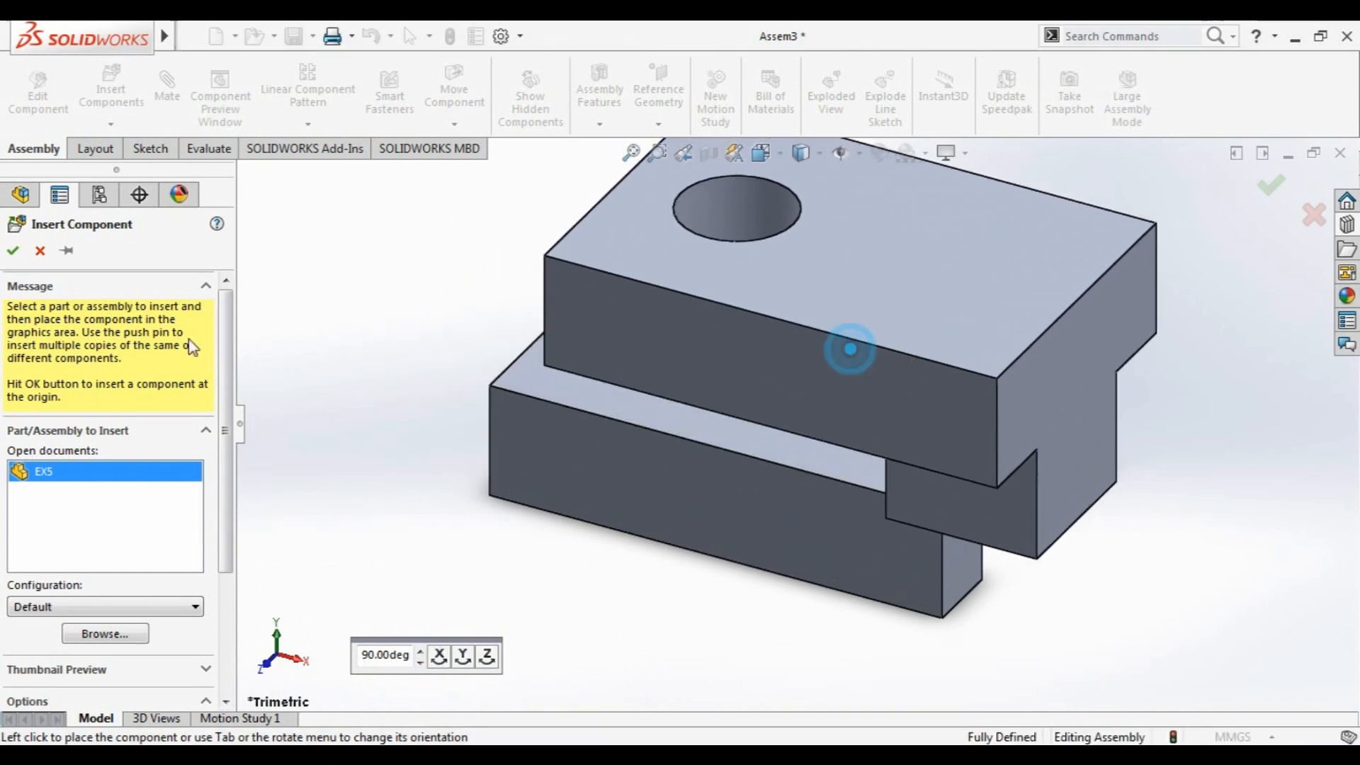
Insert the pin part EX6 and place it upright beside the holed end of EX4
middle_click_drag(517, 597, 536, 493)
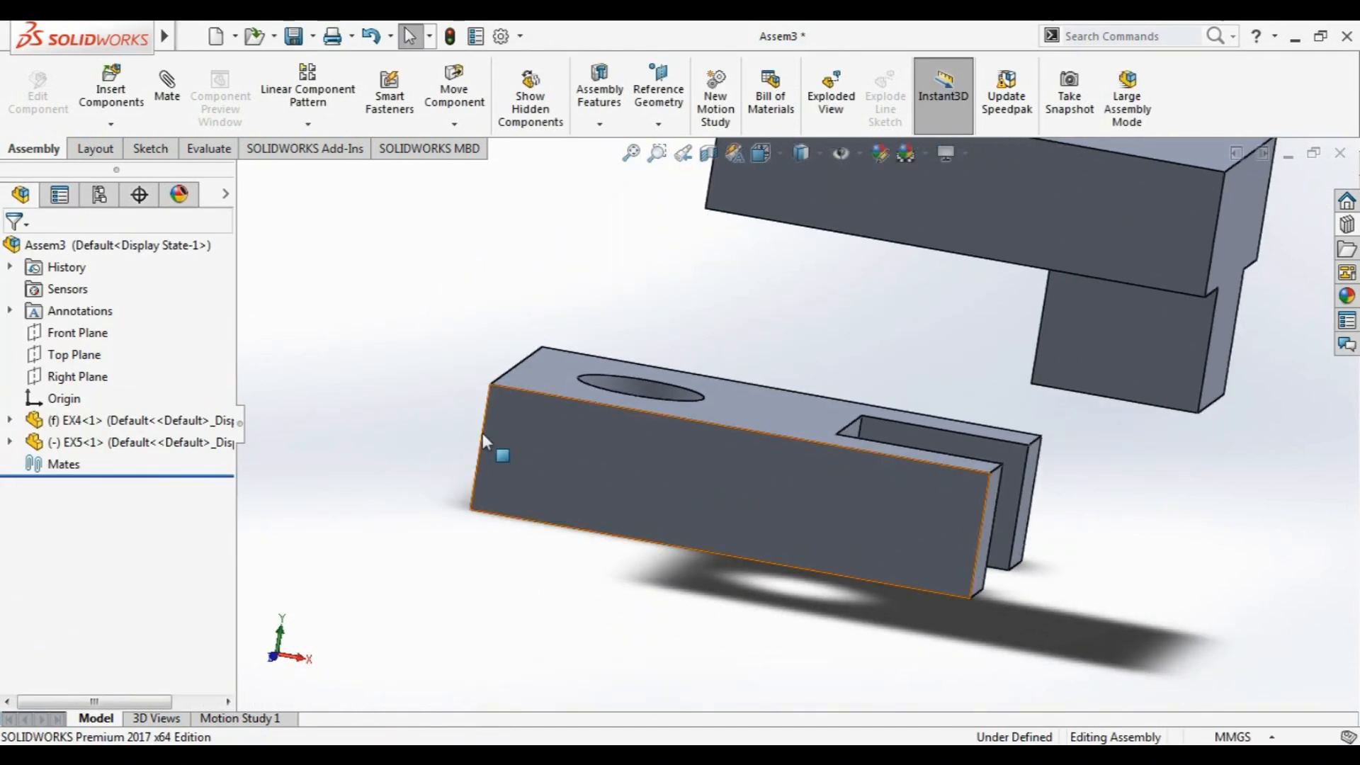
left_click(111, 92)
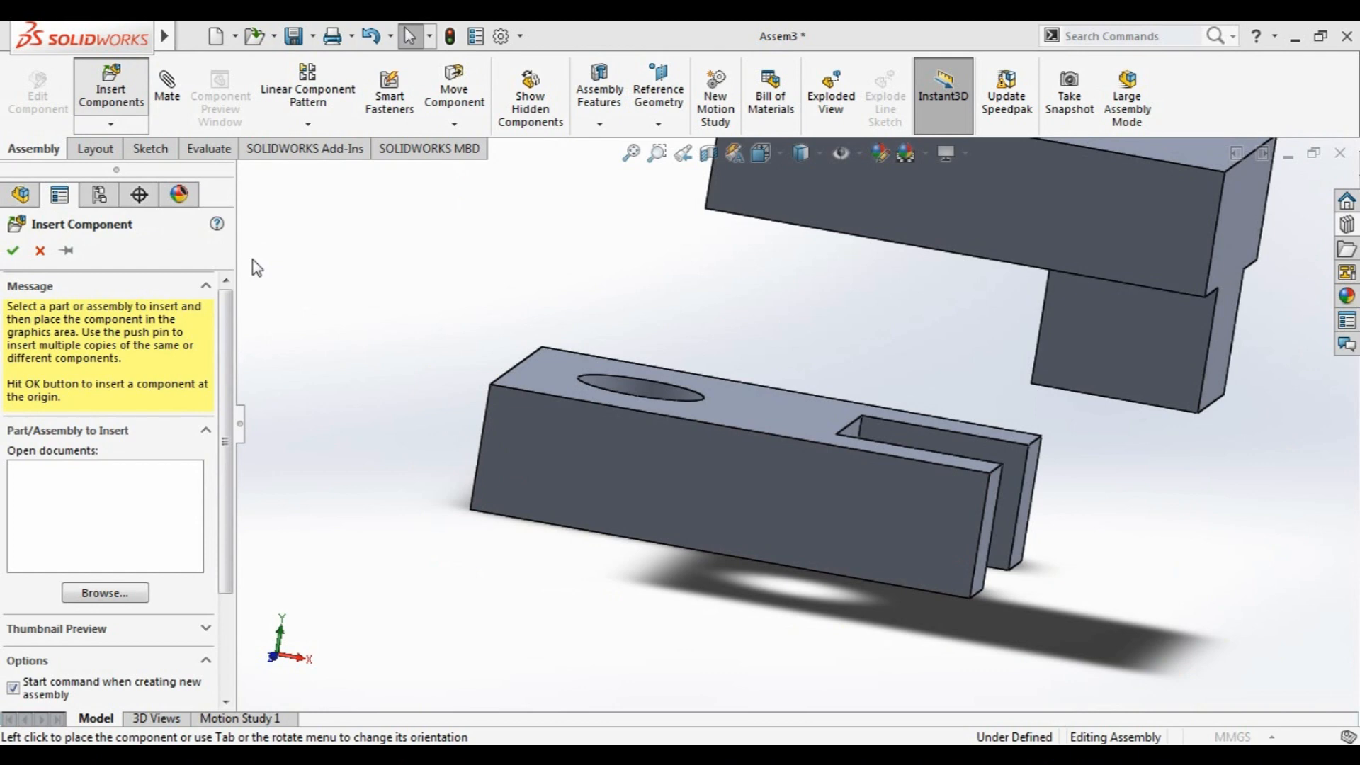
type("EX^")
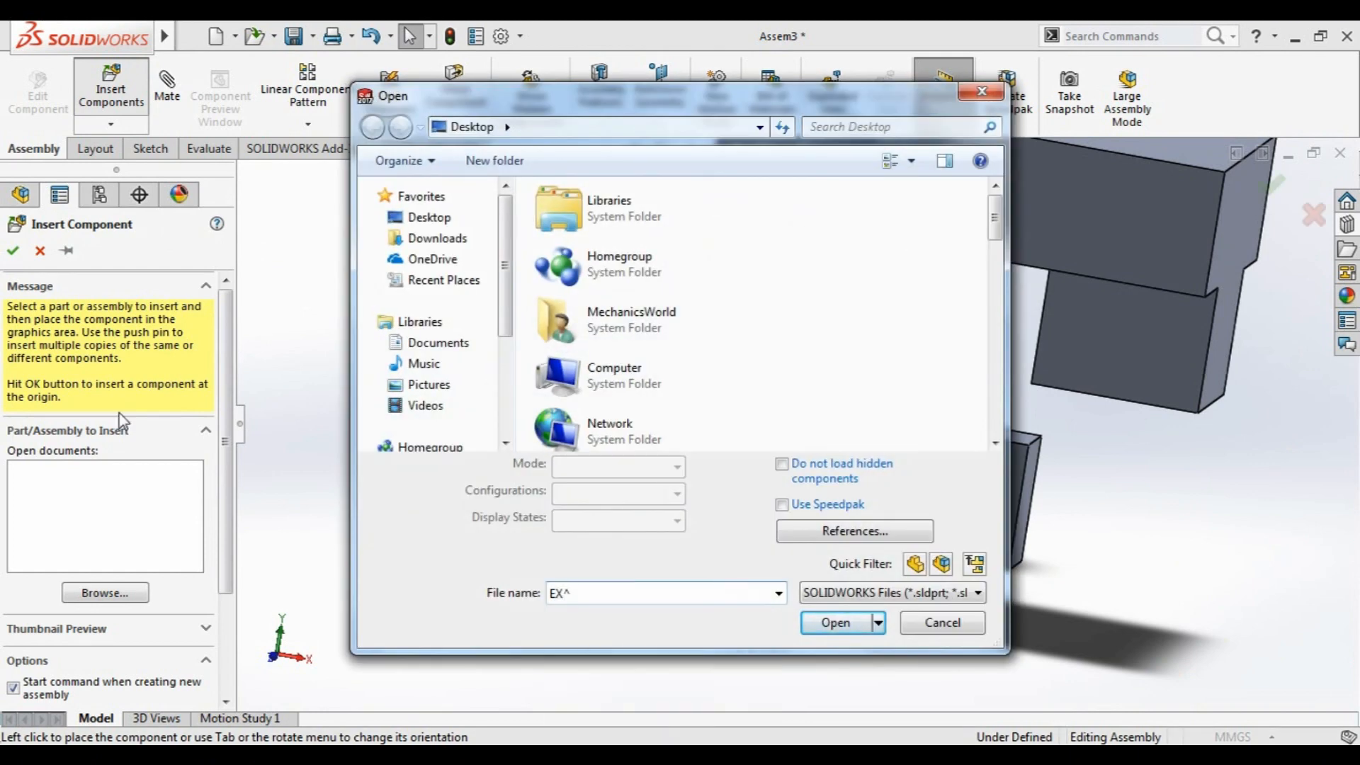
key("BackSpace")
type("6")
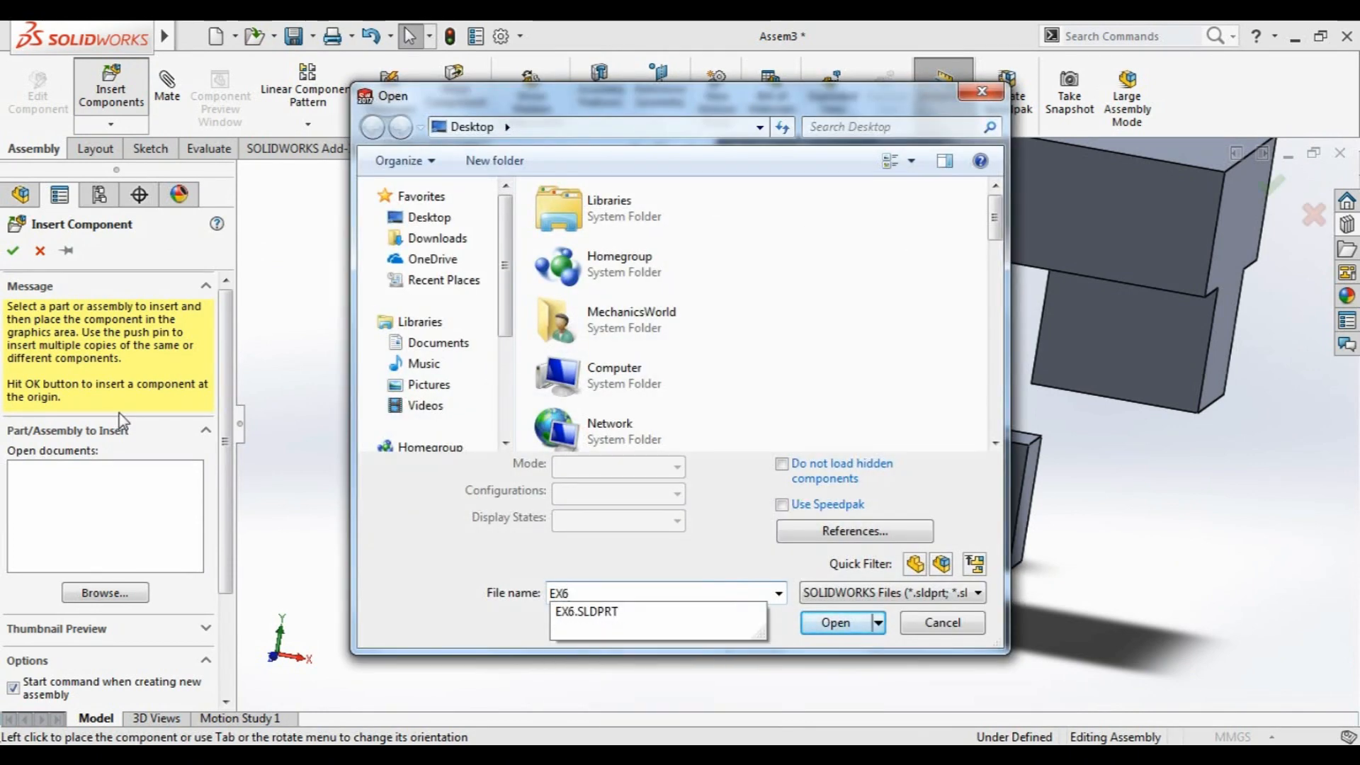
key("Return")
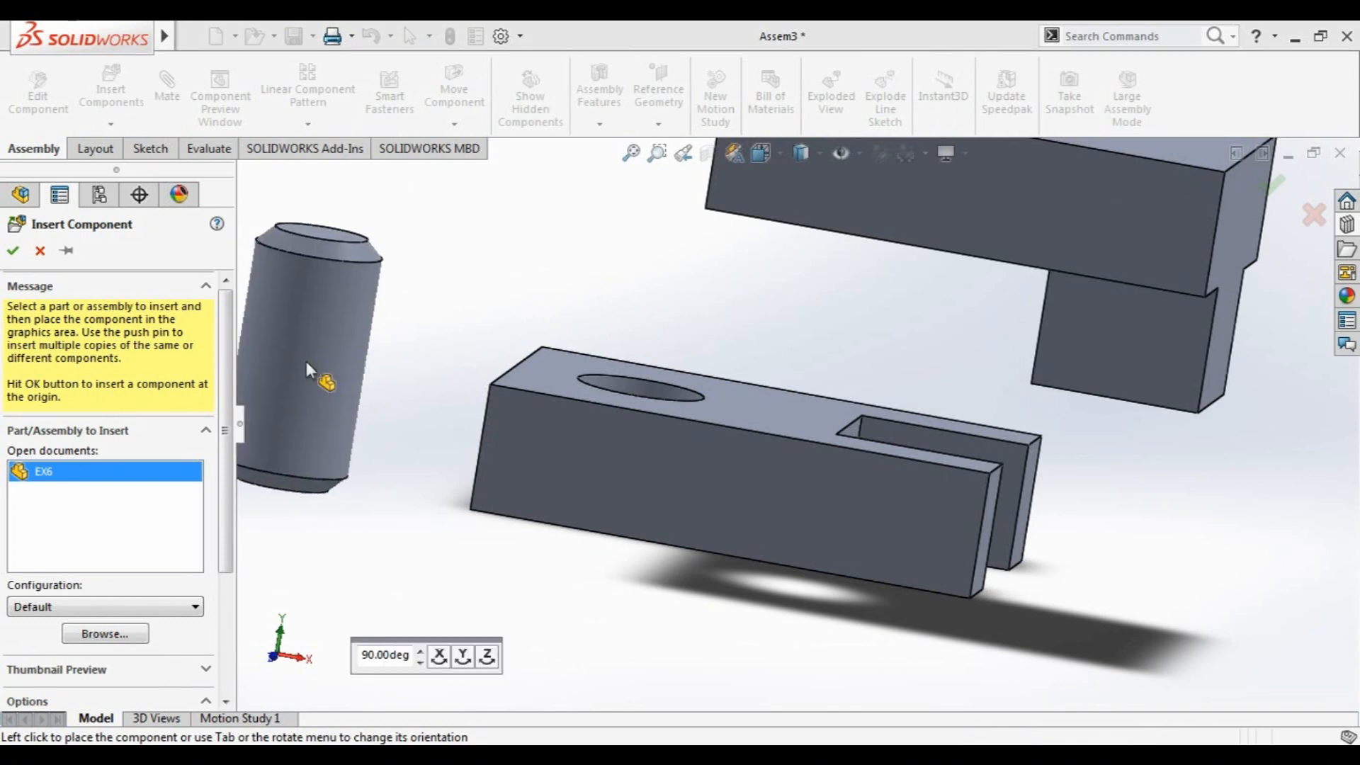
left_click(471, 354)
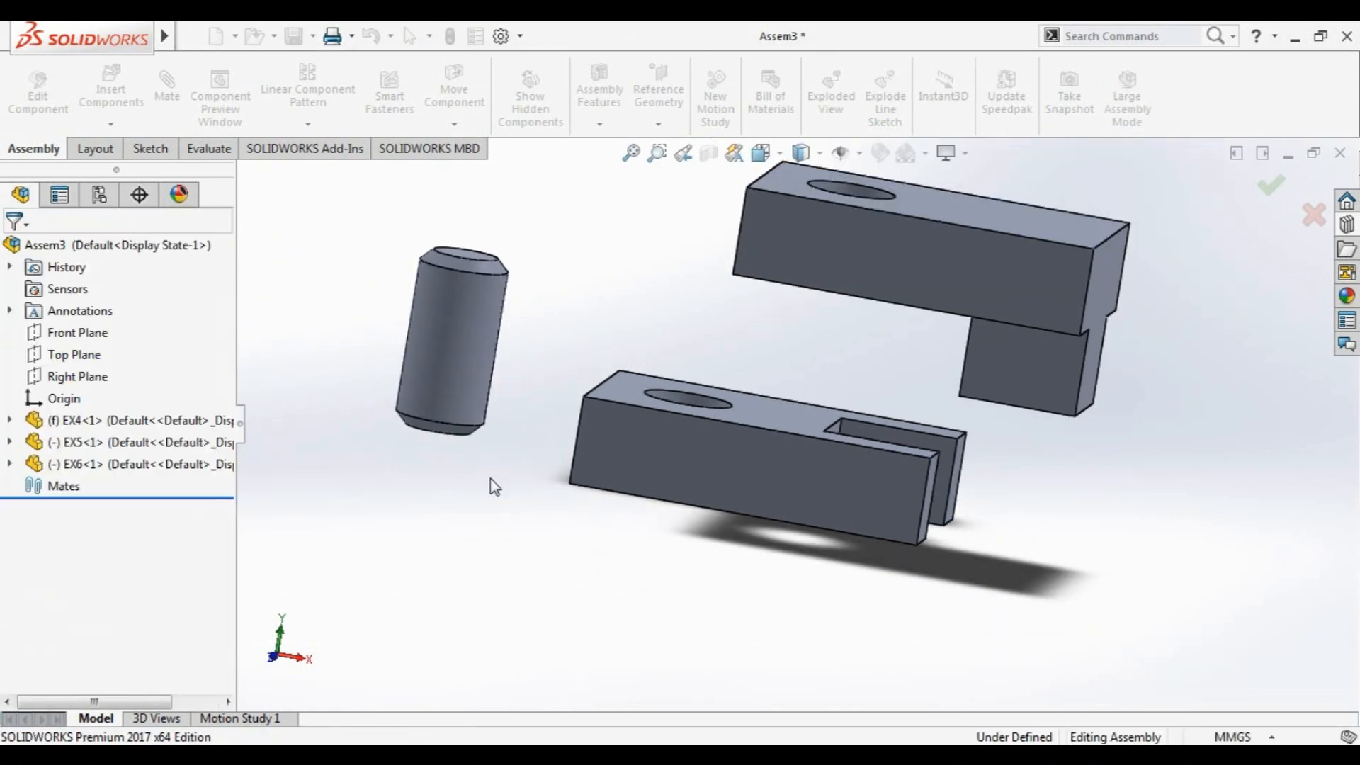
Add a coincident mate between EX5's lower long front edge and EX4's upper long front edge
middle_click_drag(788, 527, 774, 392)
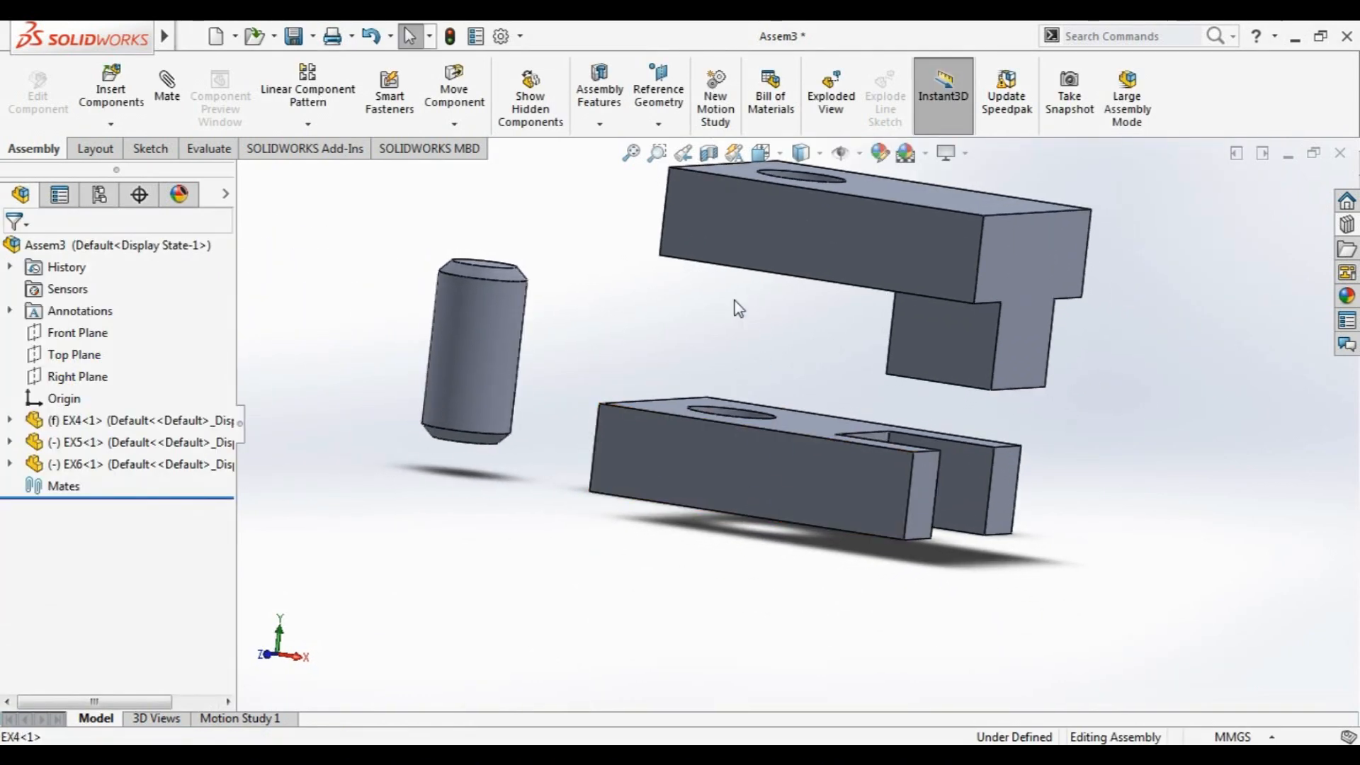
left_click(167, 95)
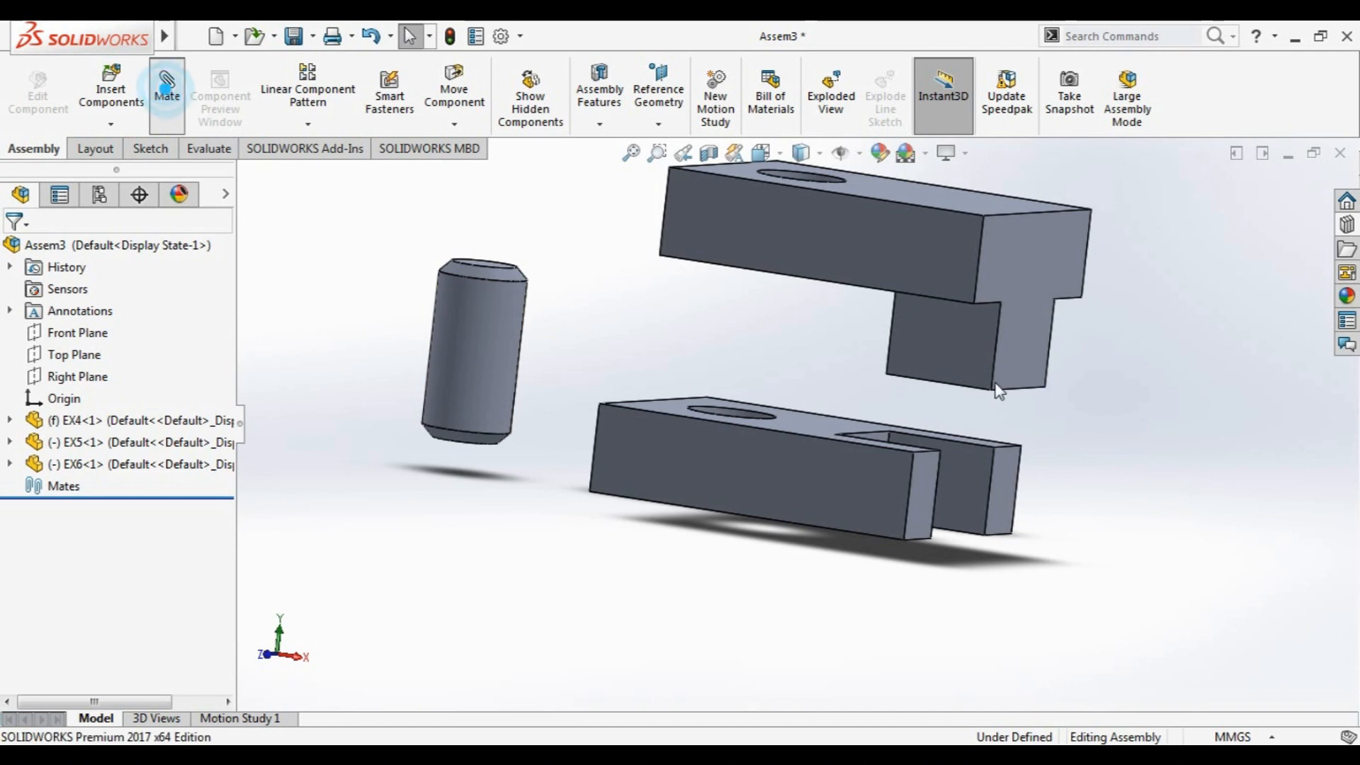
left_click(932, 296)
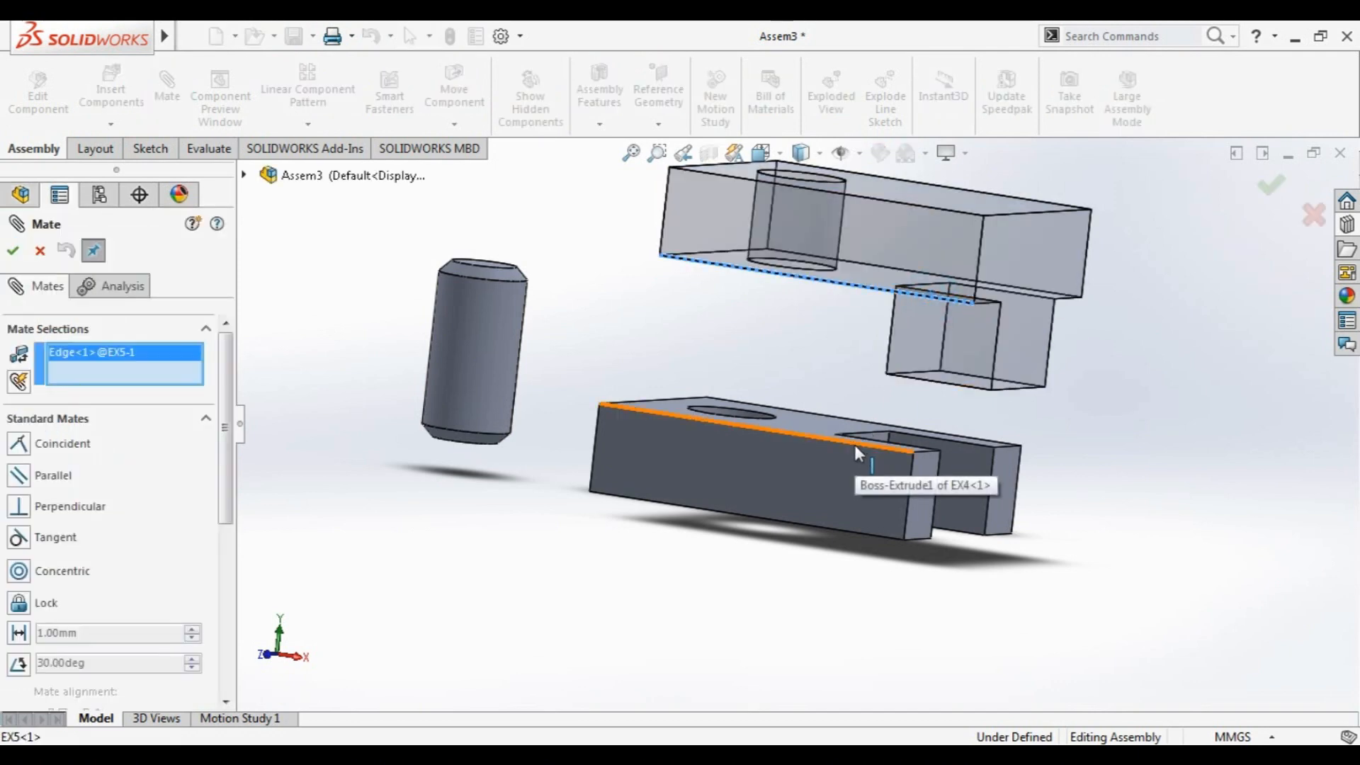
left_click(855, 445)
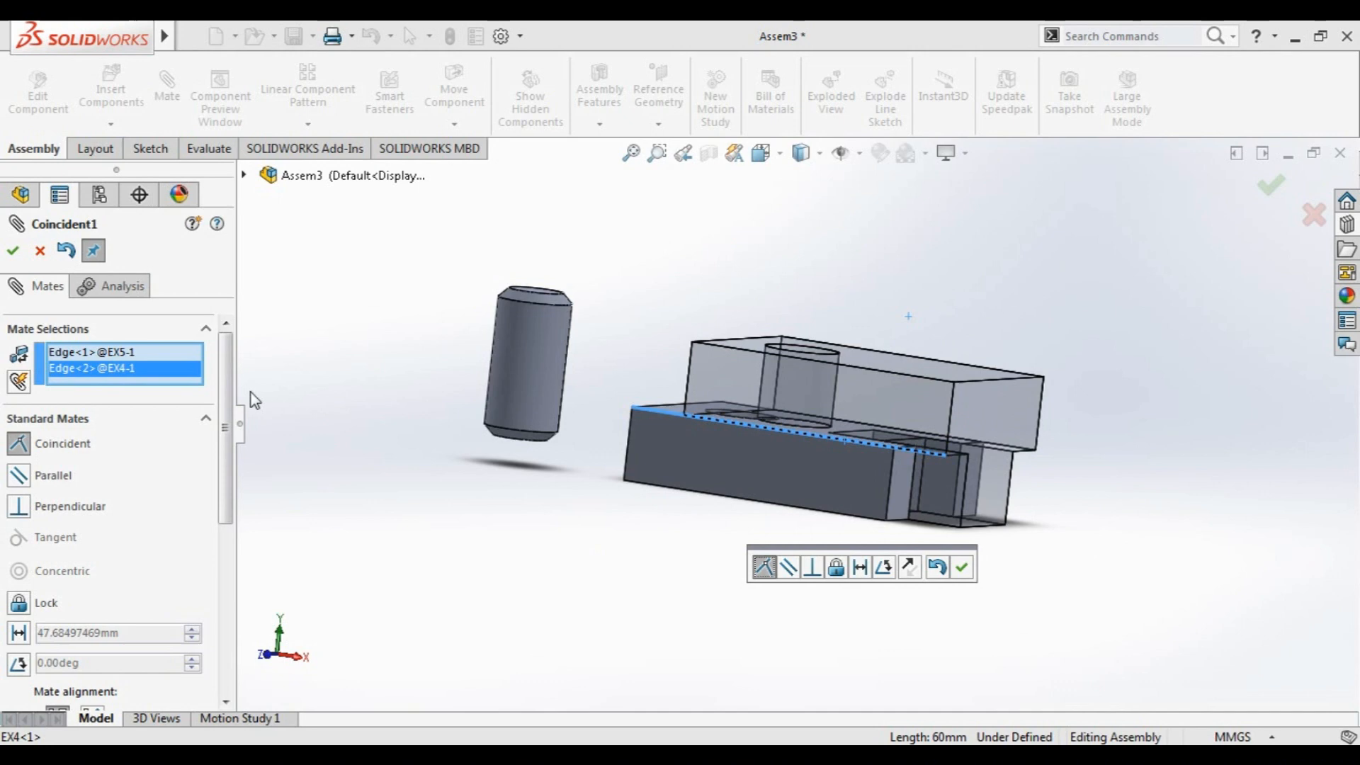
left_click(791, 568)
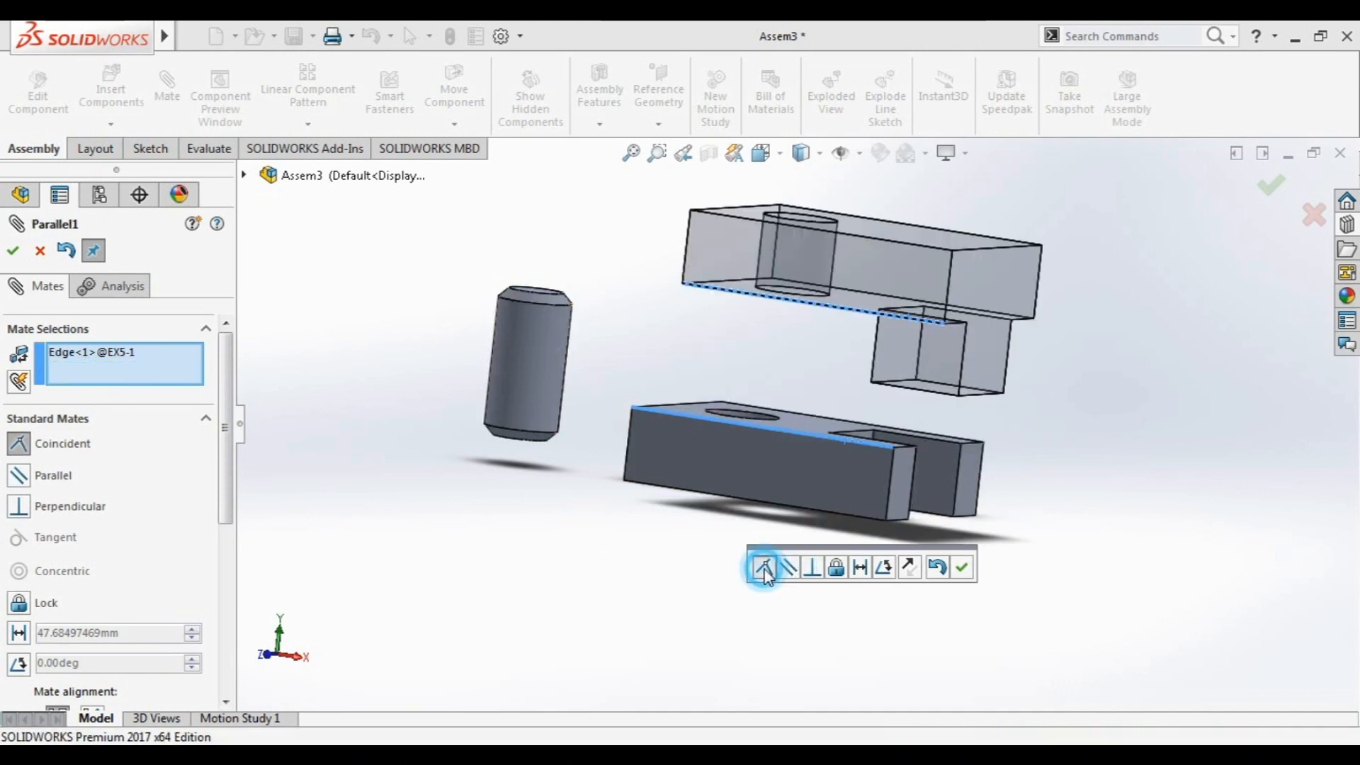
left_click(763, 567)
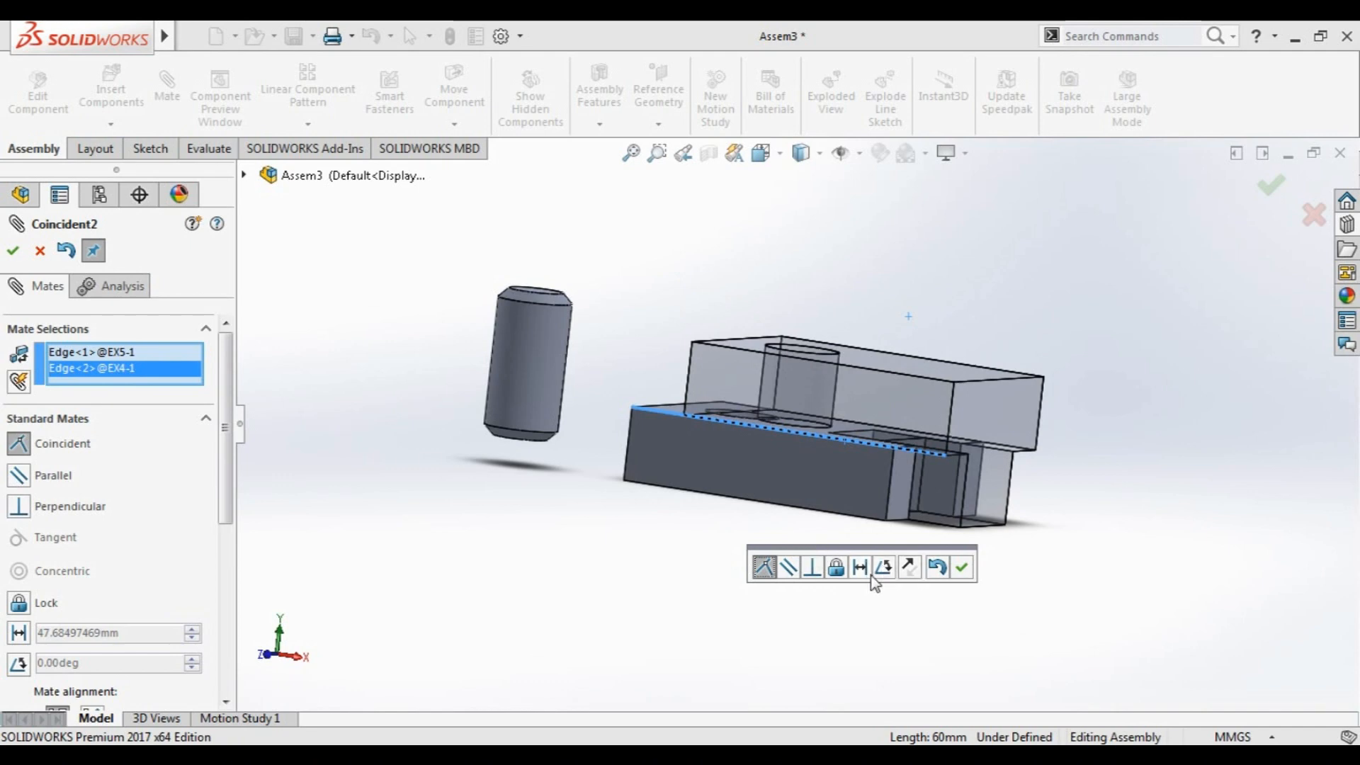
left_click(963, 569)
Add a coincident mate between EX5's lower short edge and EX4's upper short edge at the holed end
middle_click_drag(741, 532, 807, 573)
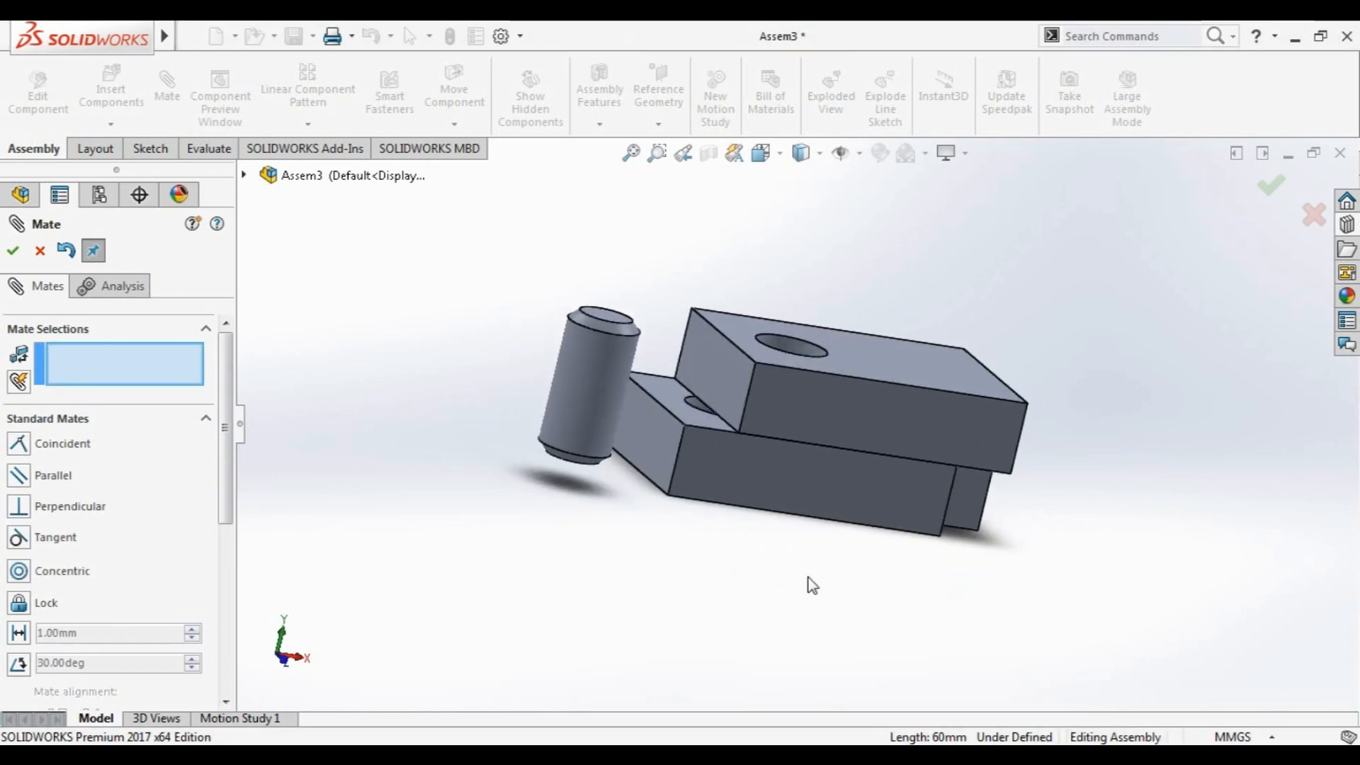
left_click(731, 424)
left_click(674, 419)
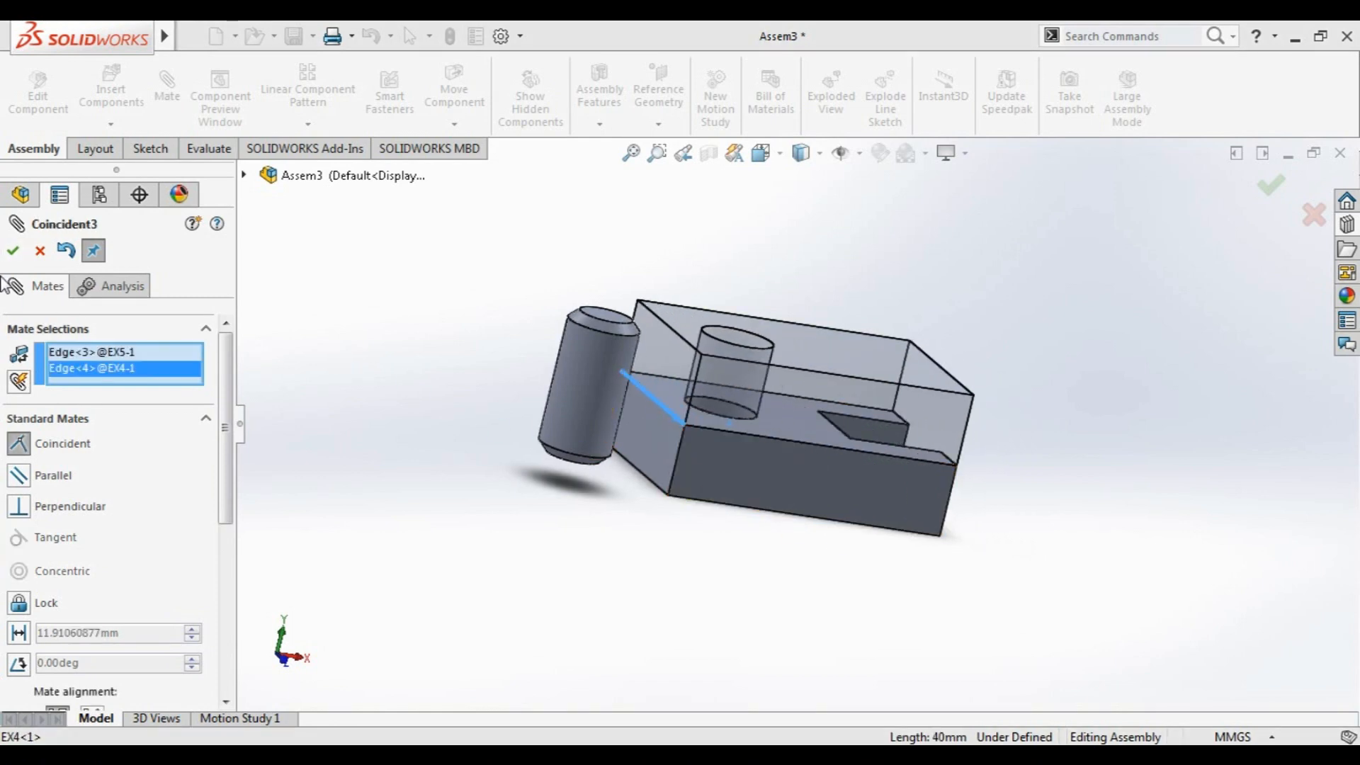
left_click(12, 251)
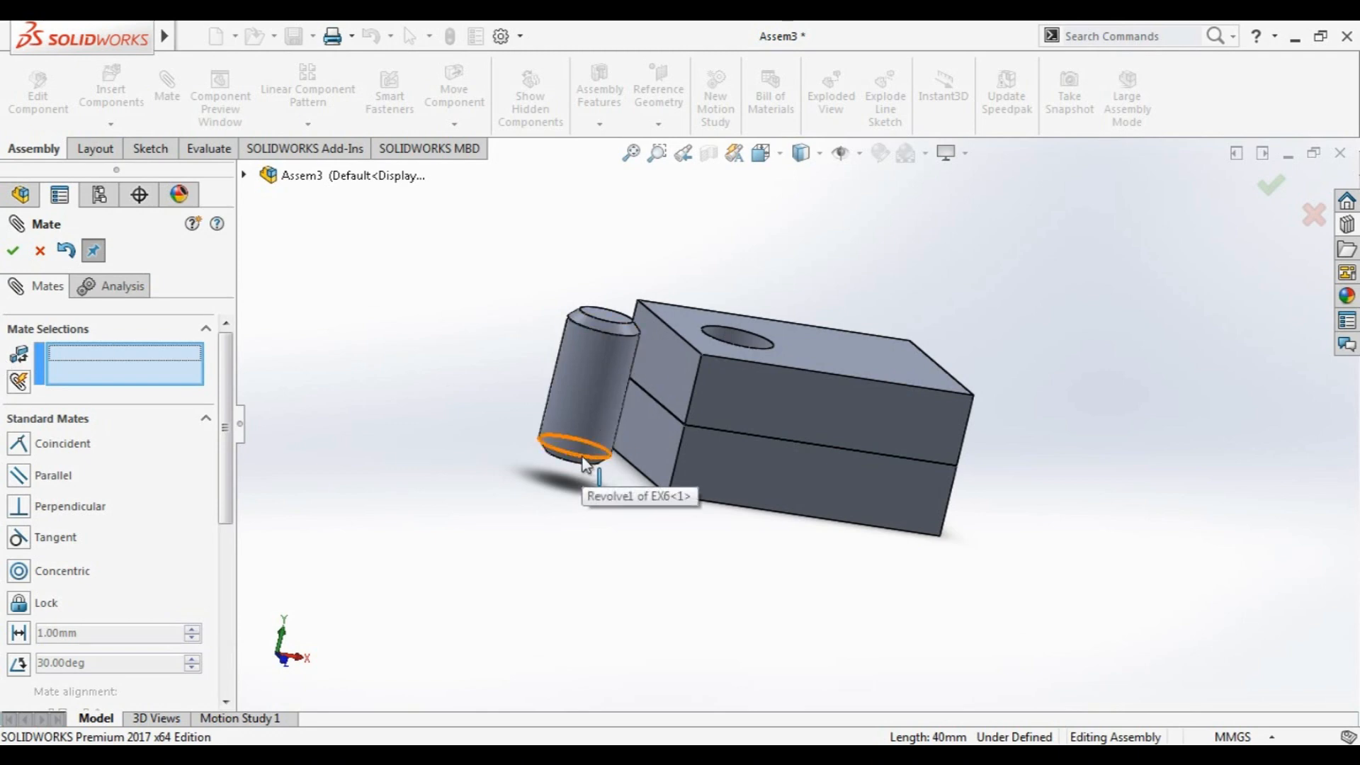
Add a concentric mate between the cylindrical face of pin EX6 and the hole in EX5
left_click(609, 381)
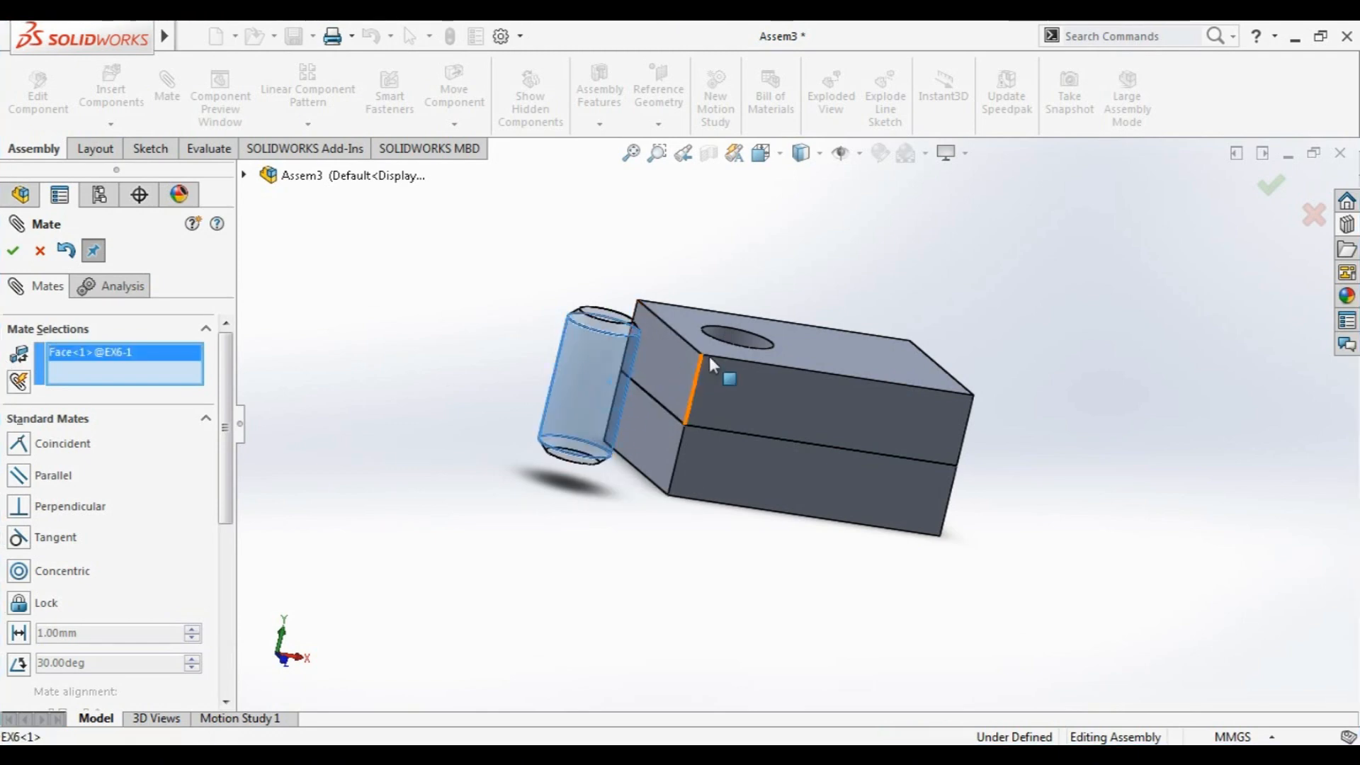
mouse_move(706, 361)
middle_mouse_down()
mouse_move(732, 298)
mouse_move(707, 380)
mouse_move(717, 361)
middle_mouse_up()
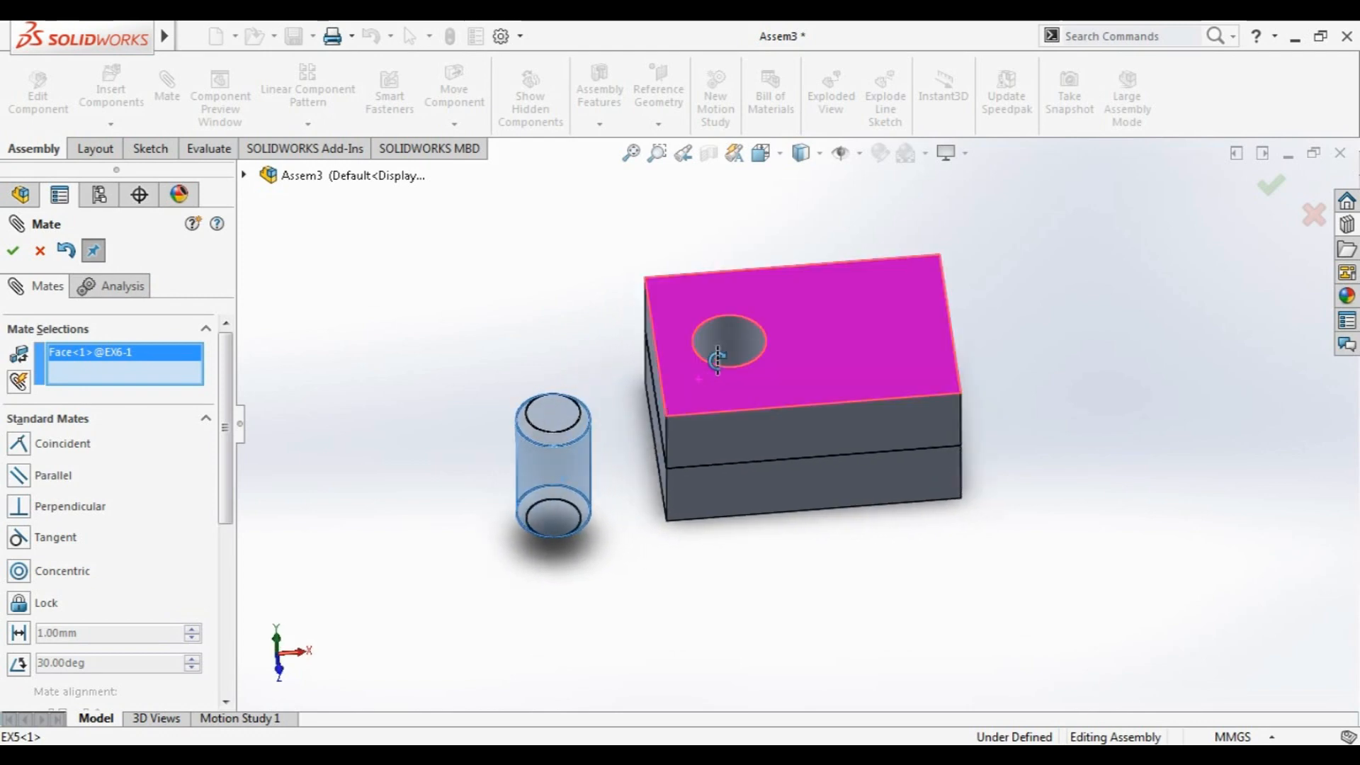
left_click(717, 364)
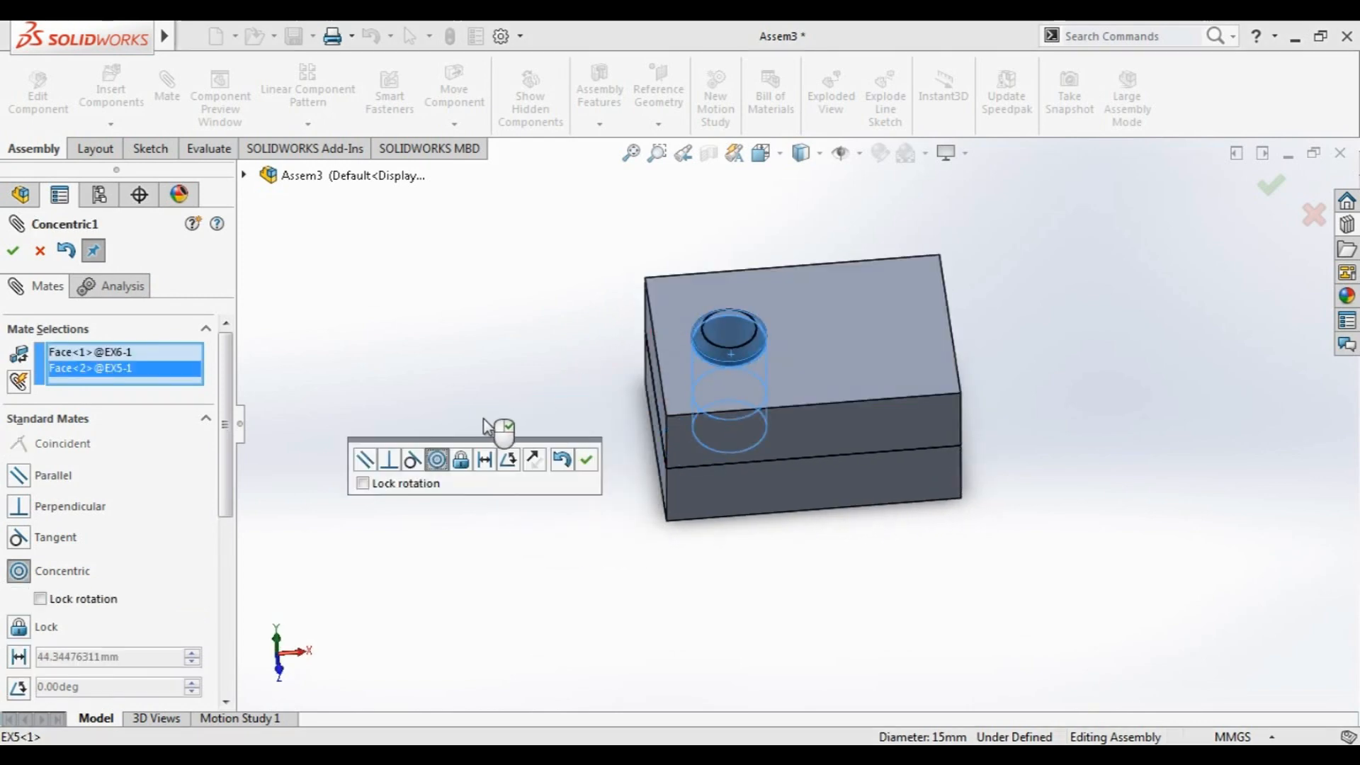
left_click(582, 461)
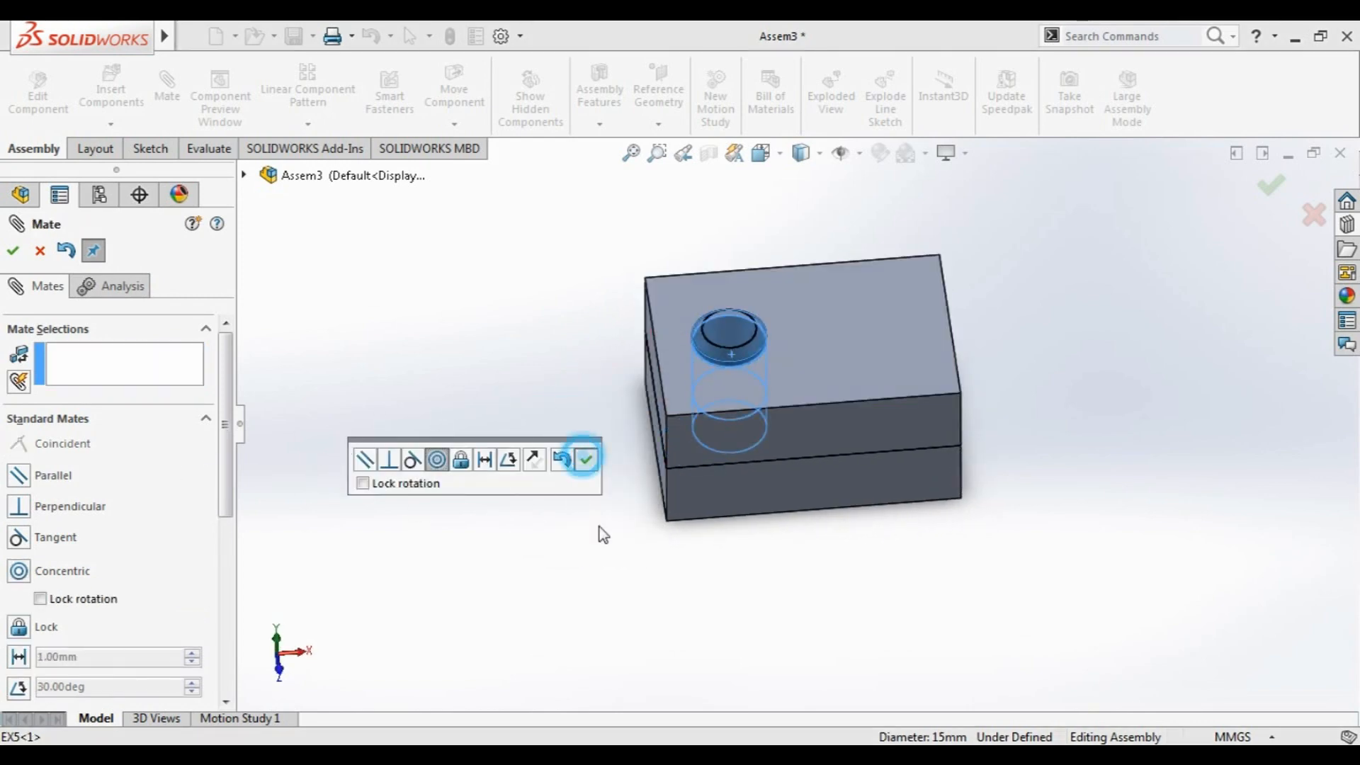
Add a coincident mate between the top faces of pin EX6 and EX5, and finish mating
middle_click_drag(623, 595, 628, 415)
left_click(728, 312)
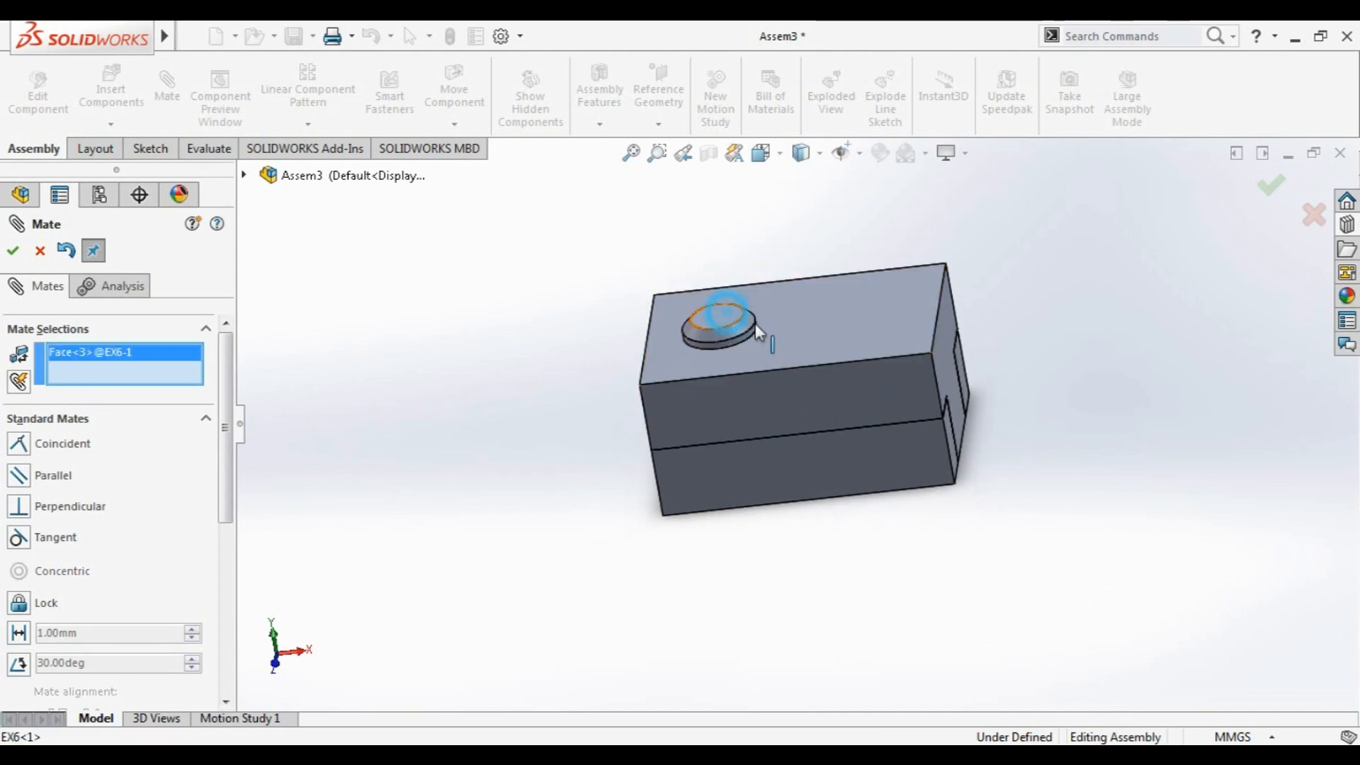
left_click(817, 335)
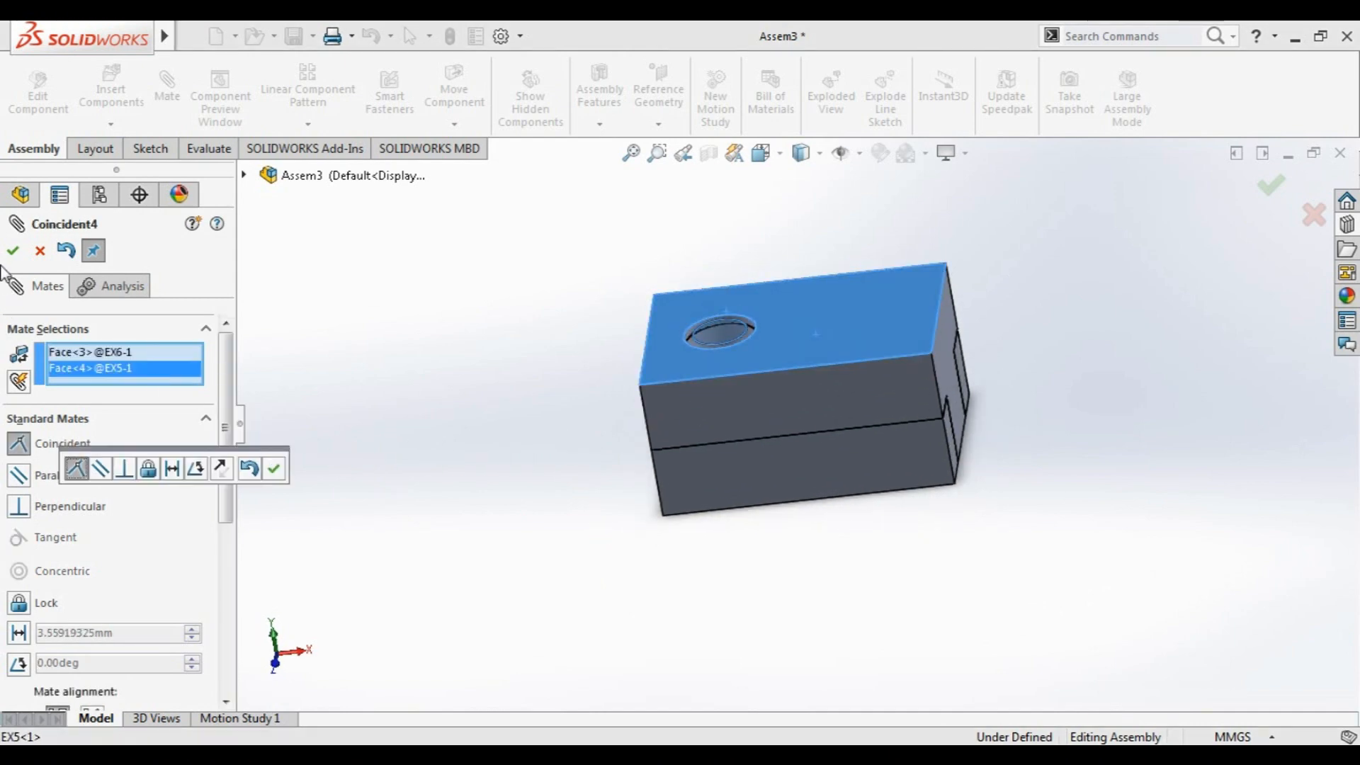
left_click(276, 469)
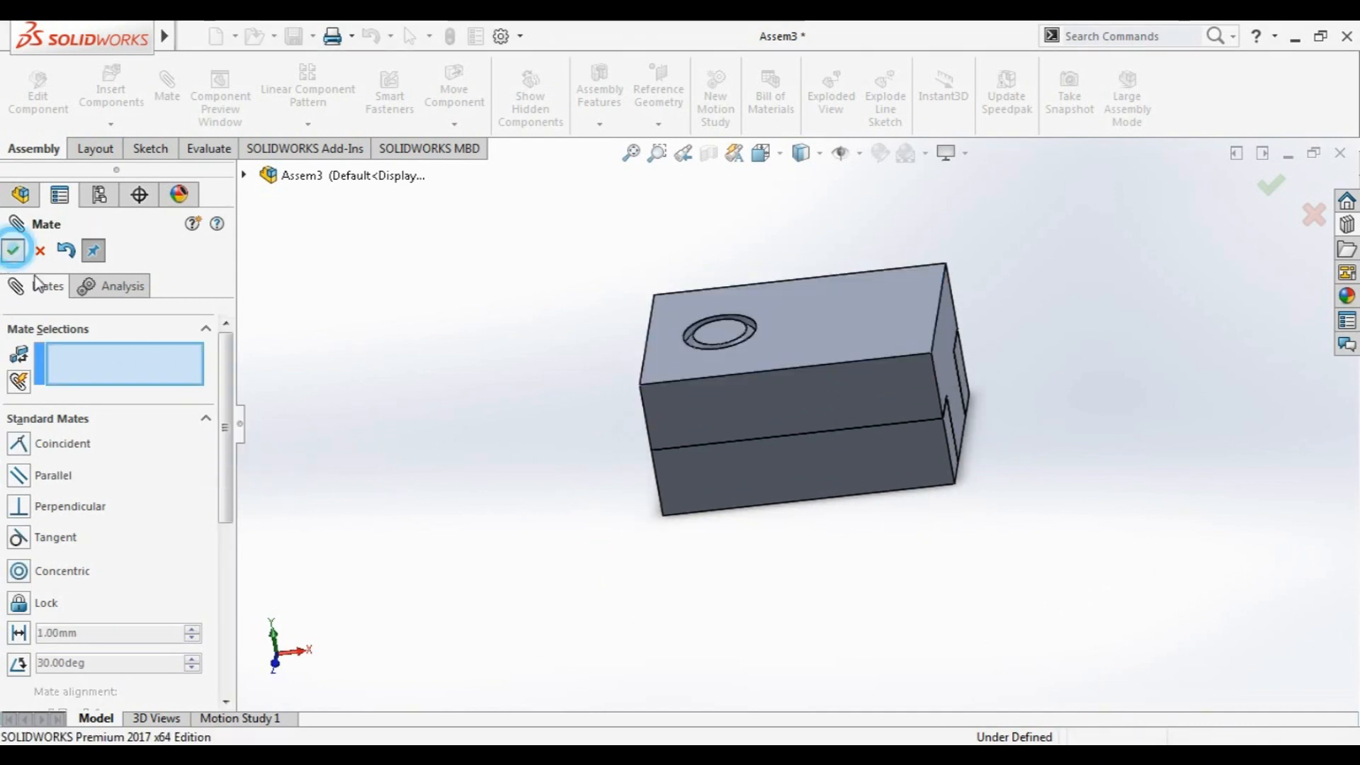
left_click(13, 250)
Examine the features of components EX5 and EX4 in the assembly, including the sketch behind EX4's extrusion
mouse_move(553, 616)
middle_mouse_down()
mouse_move(610, 587)
mouse_move(598, 522)
mouse_move(531, 528)
mouse_move(349, 488)
mouse_move(559, 633)
middle_mouse_up()
left_click(87, 465)
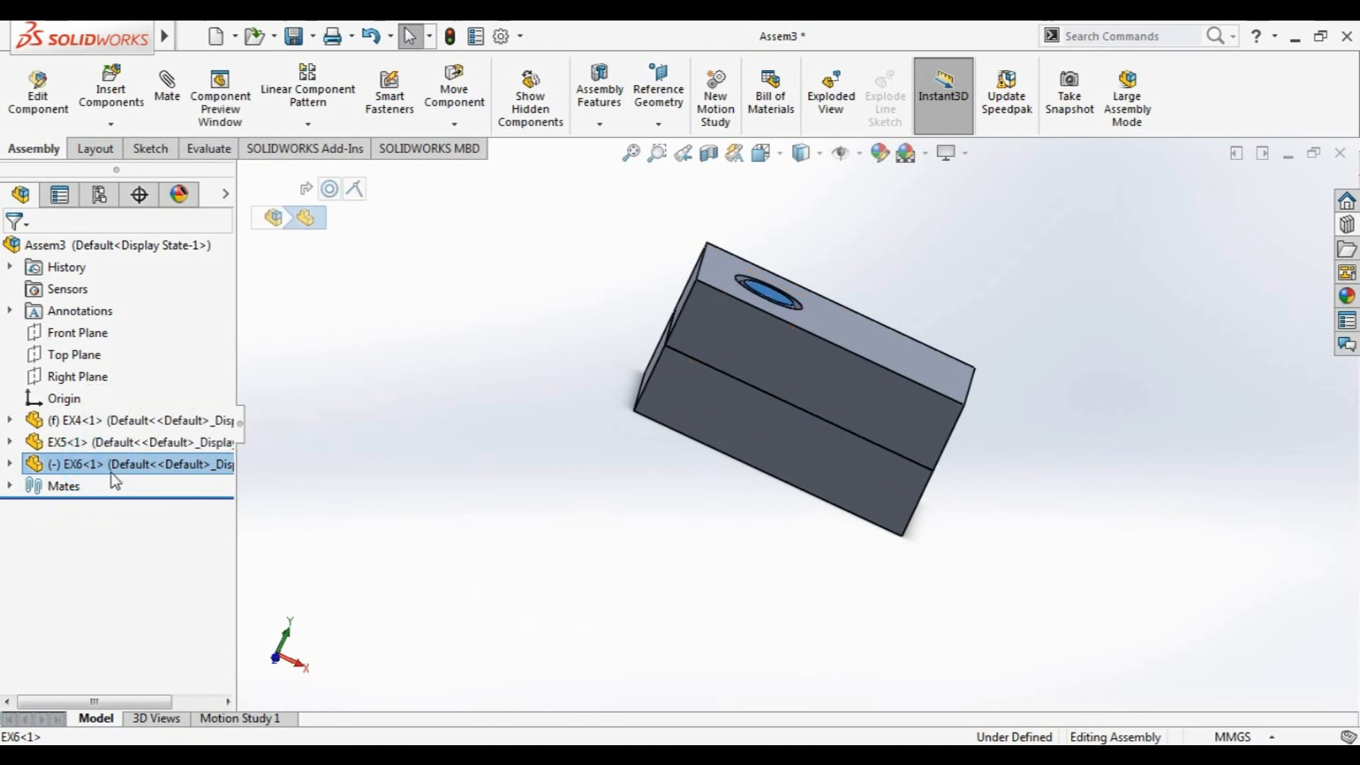
left_click(46, 445)
left_click(10, 443)
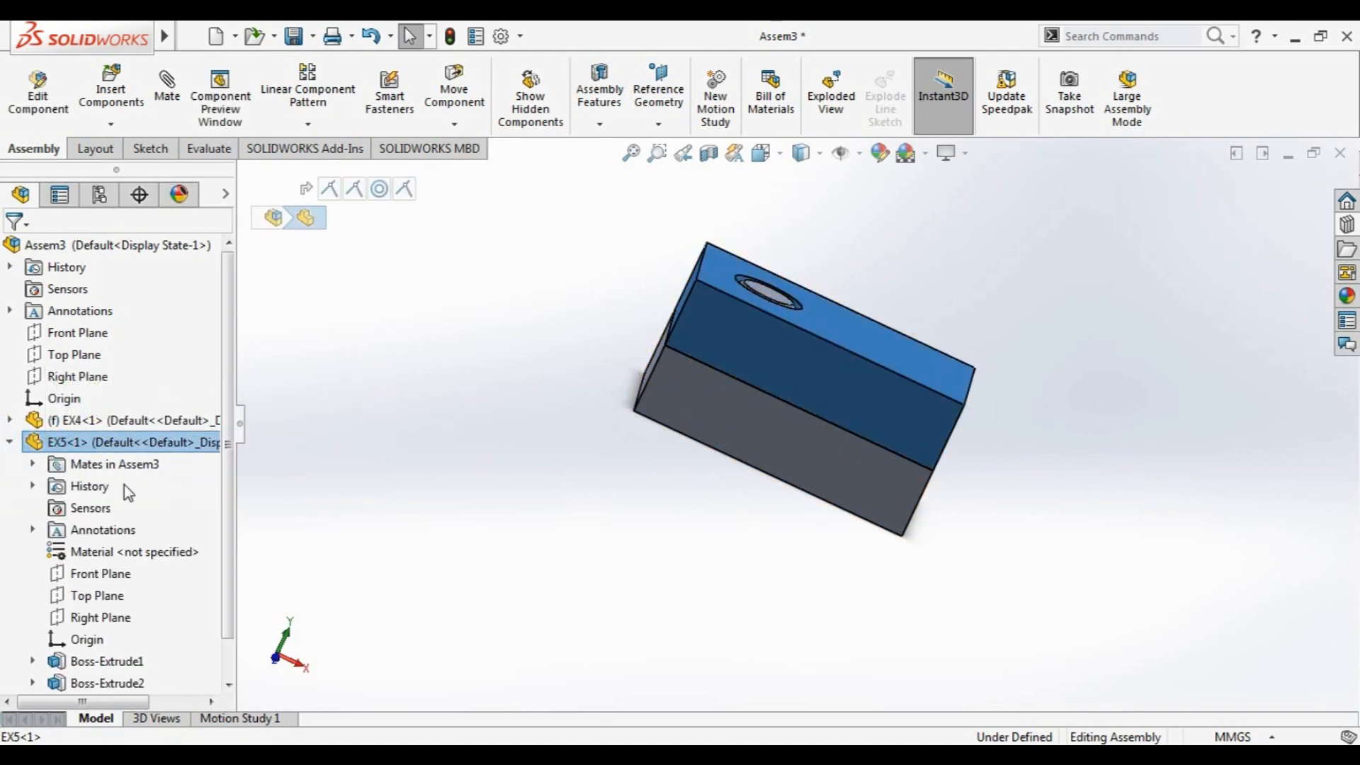
scroll(118, 595, "down", 1)
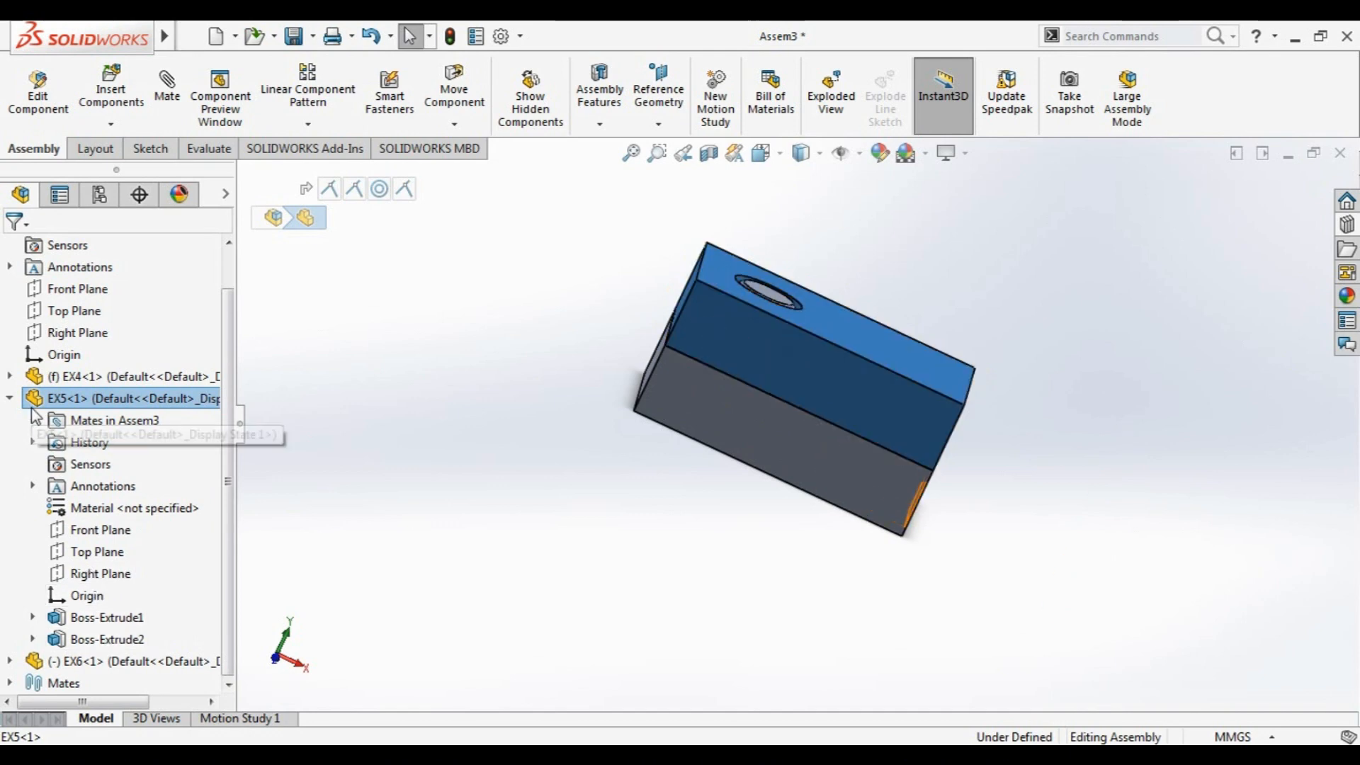
left_click(9, 398)
left_click(9, 420)
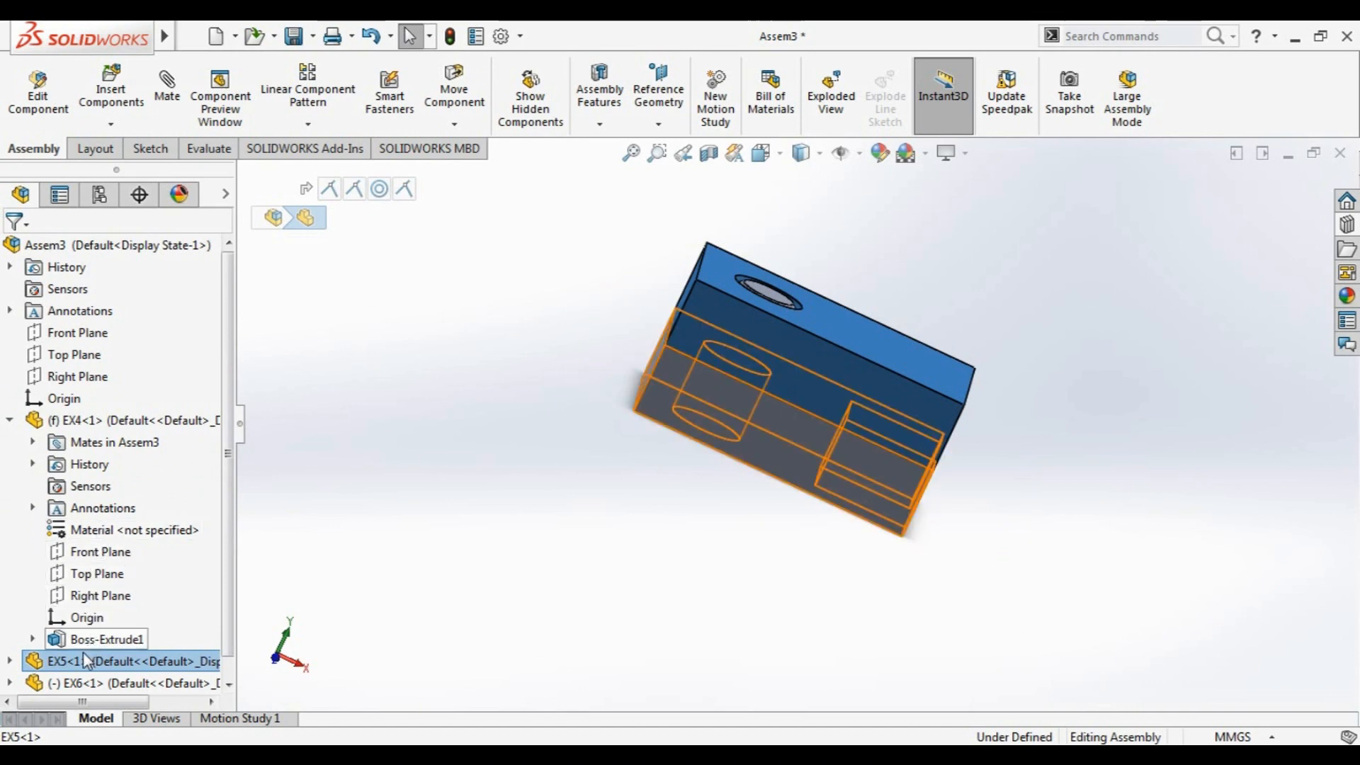
left_click(32, 639)
left_click(149, 661)
middle_click_drag(450, 508, 375, 589)
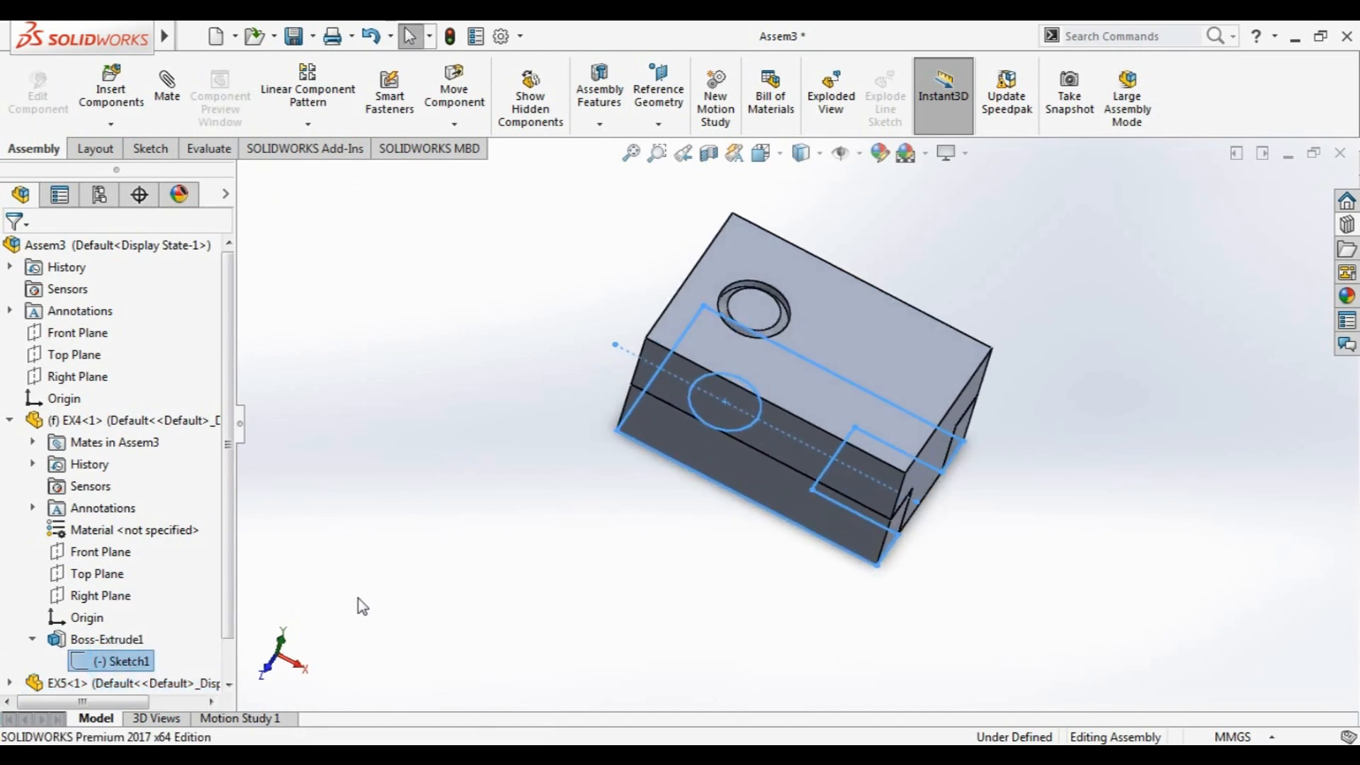
right_click(132, 665)
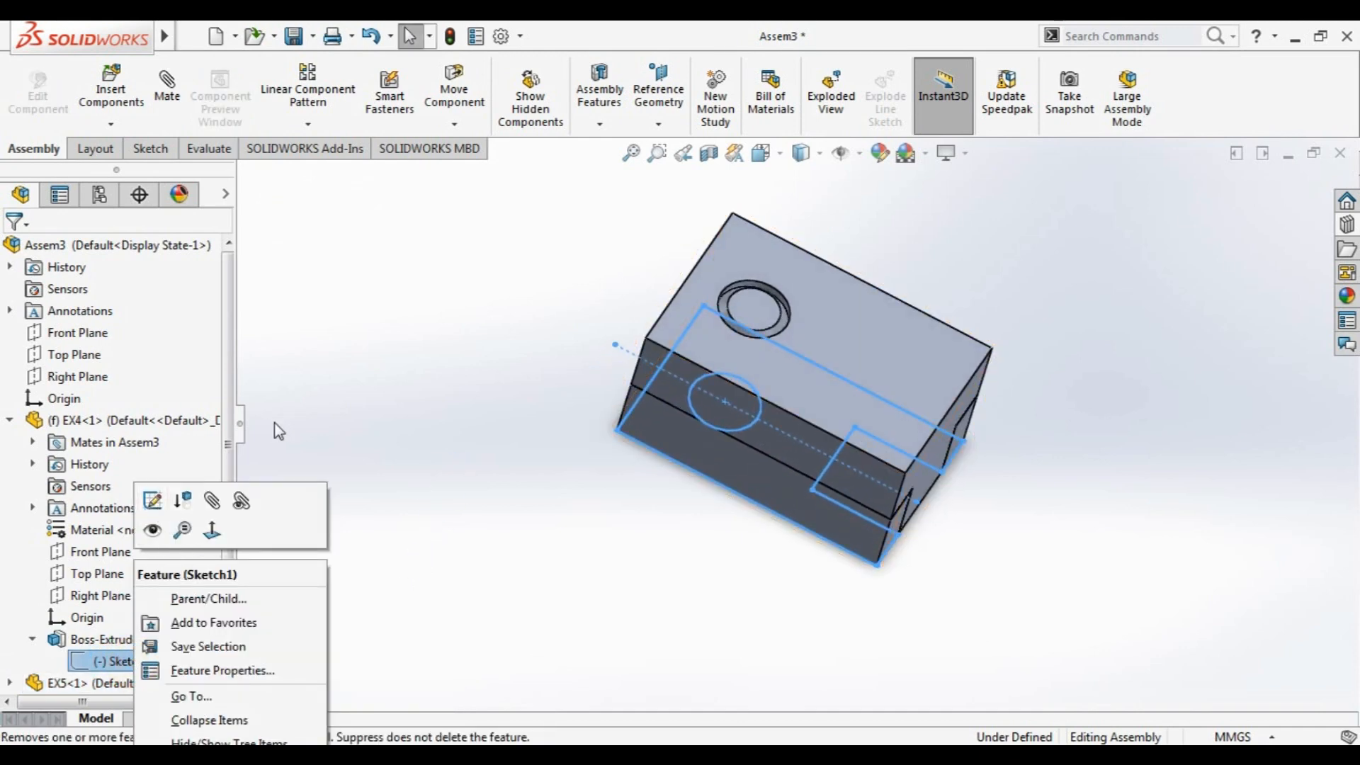
left_click(275, 423)
Collapse EX4's feature list and display the assembly in the isometric view
left_click(43, 420)
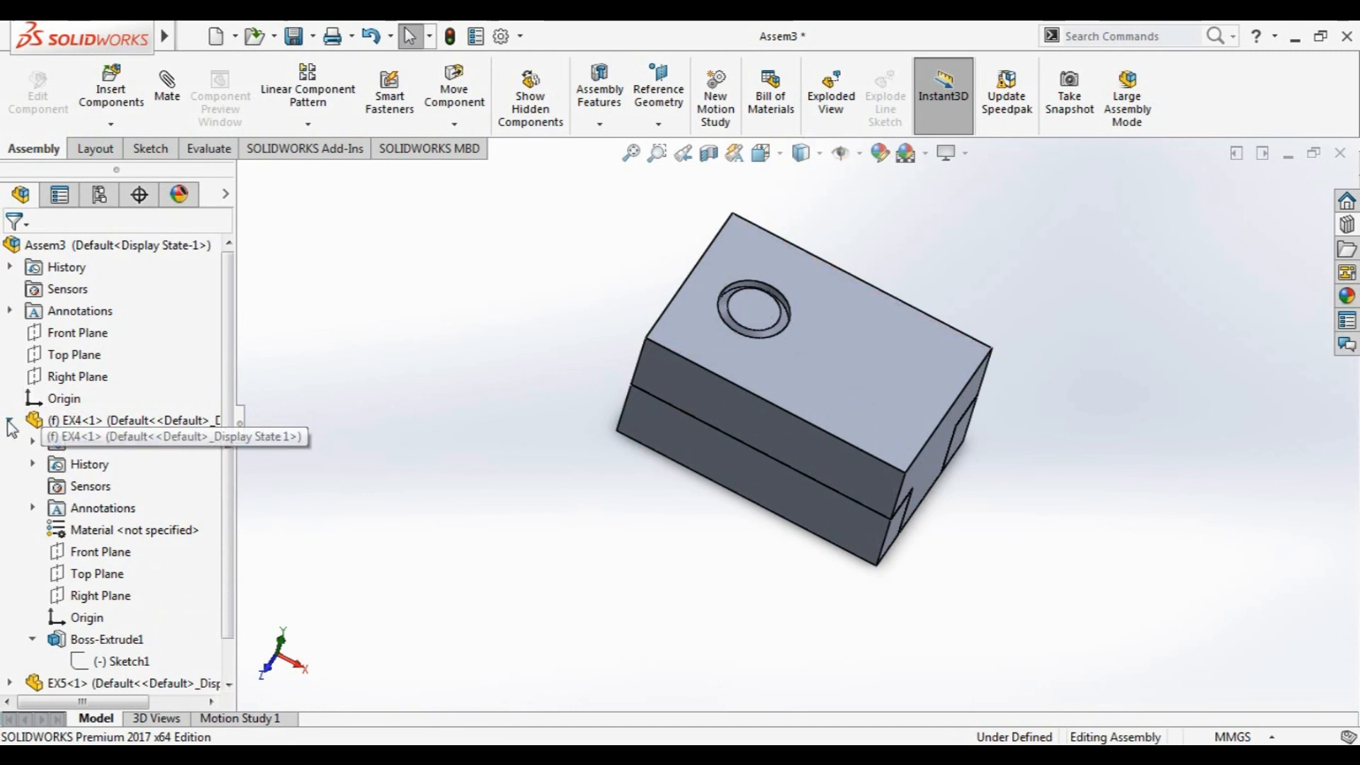
left_click(9, 420)
key("space")
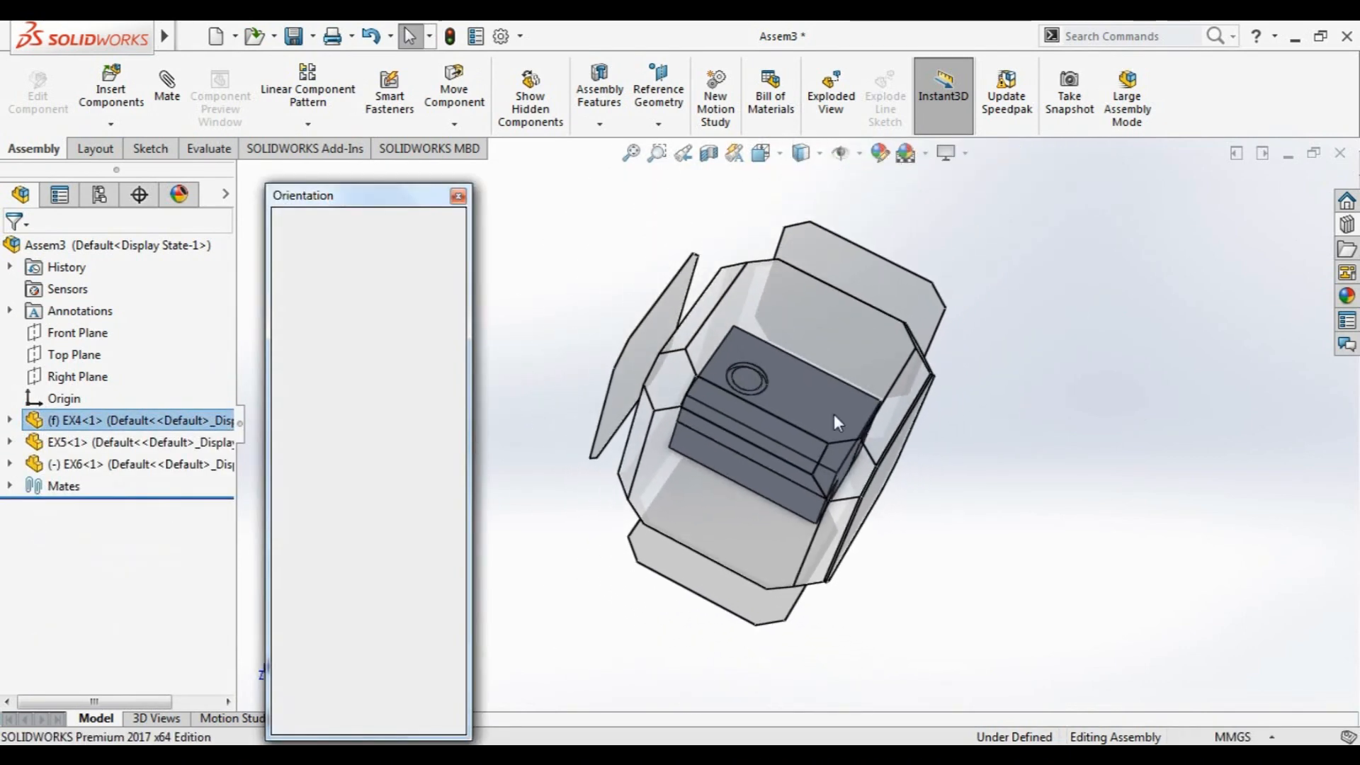
left_click(835, 459)
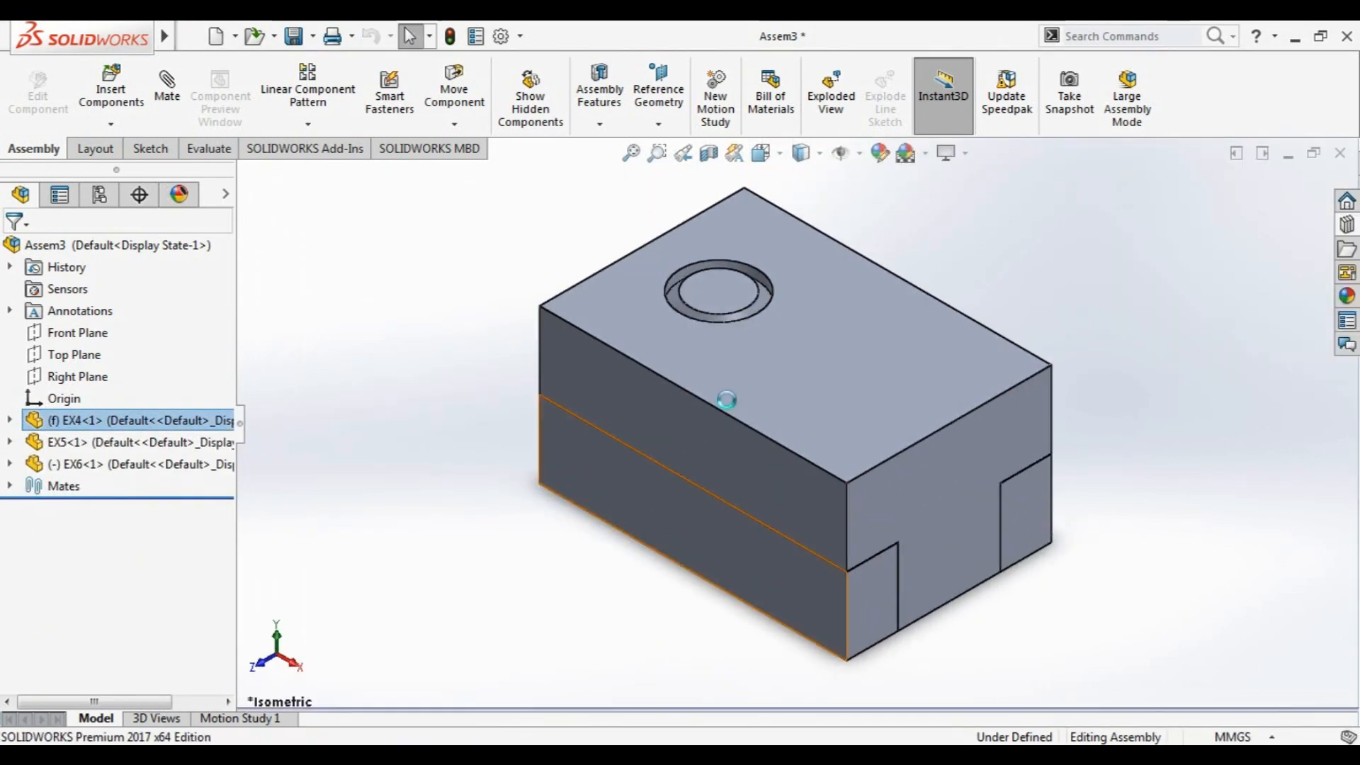